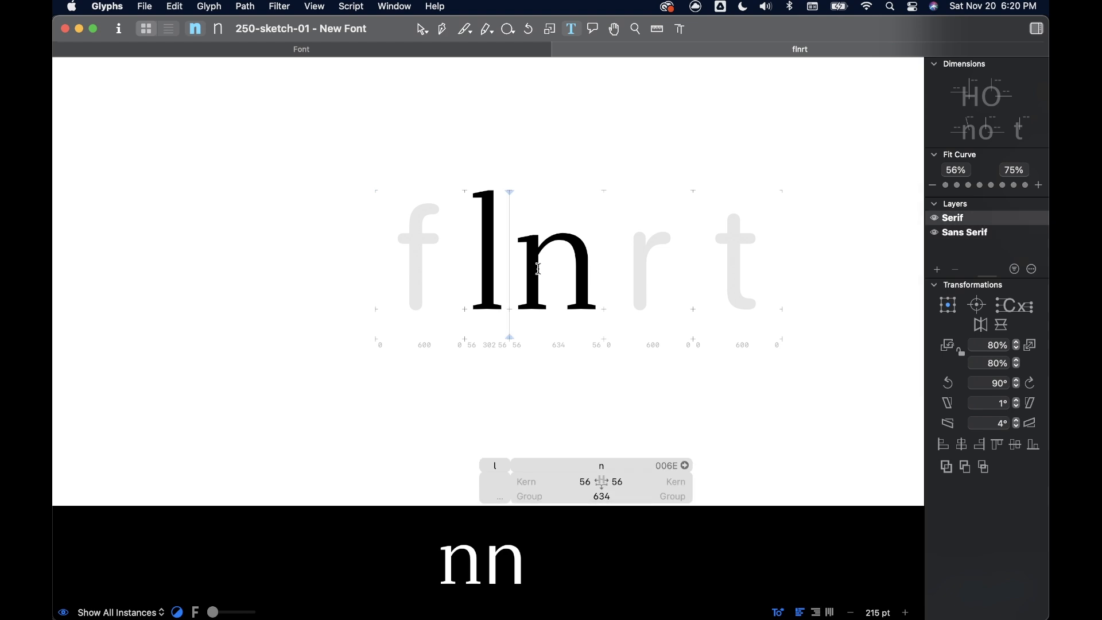
# - In the Sans Serif master, copy the whole n outline and paste it into the empty r glyph
pyautogui.press('super+2')
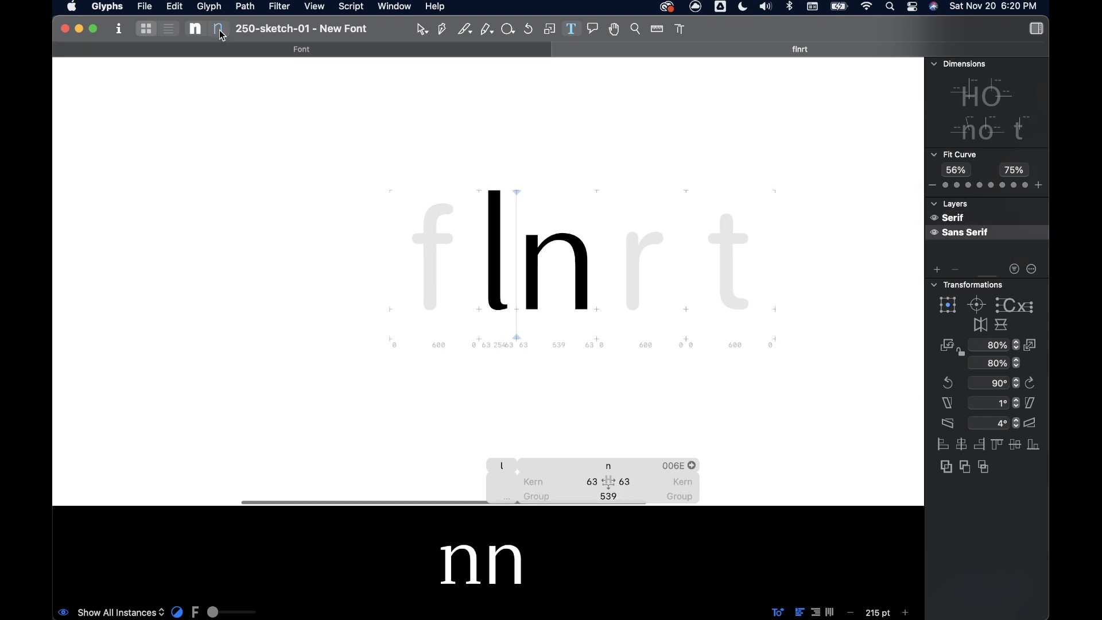
pyautogui.scroll(5, 569, 248)
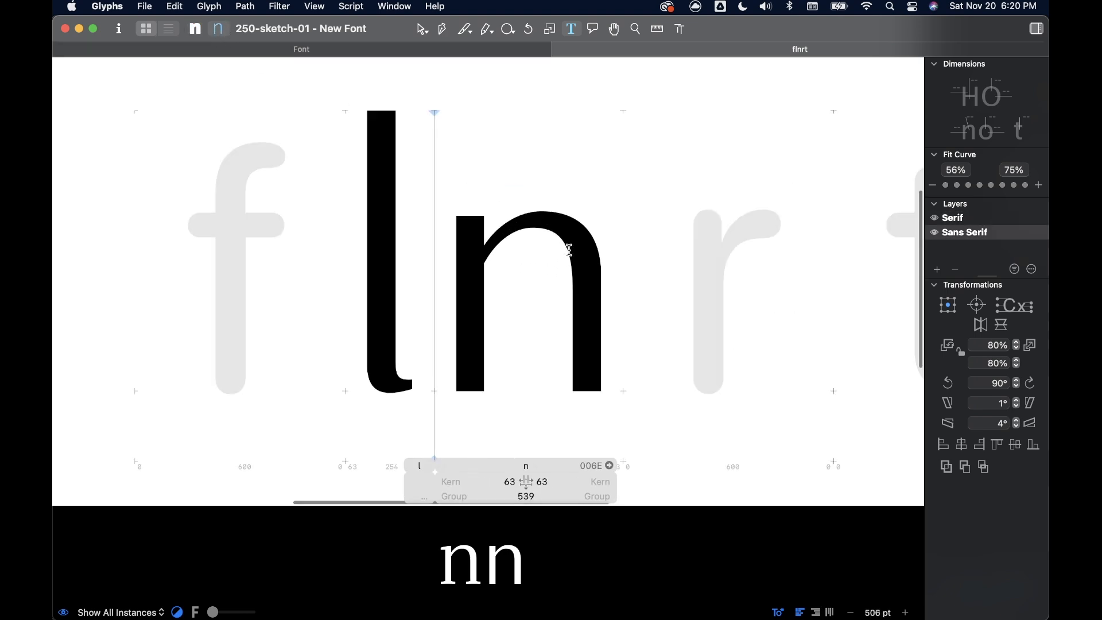
pyautogui.scroll(-3, 568, 248)
pyautogui.click(425, 31)
pyautogui.moveTo(467, 202); pyautogui.dragTo(601, 375)
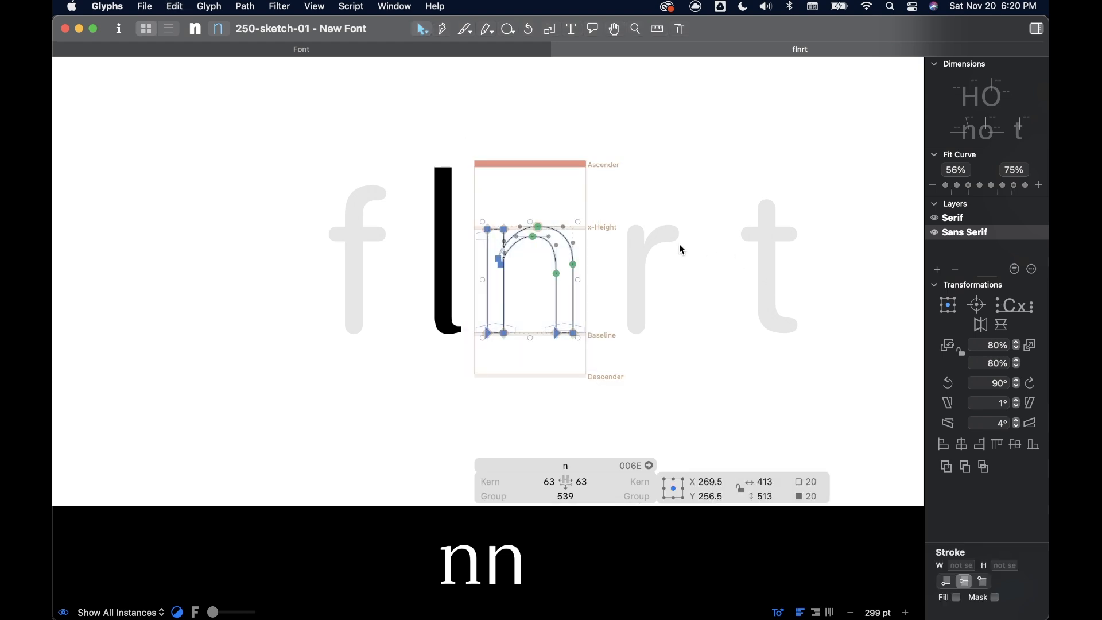
pyautogui.doubleClick(651, 256)
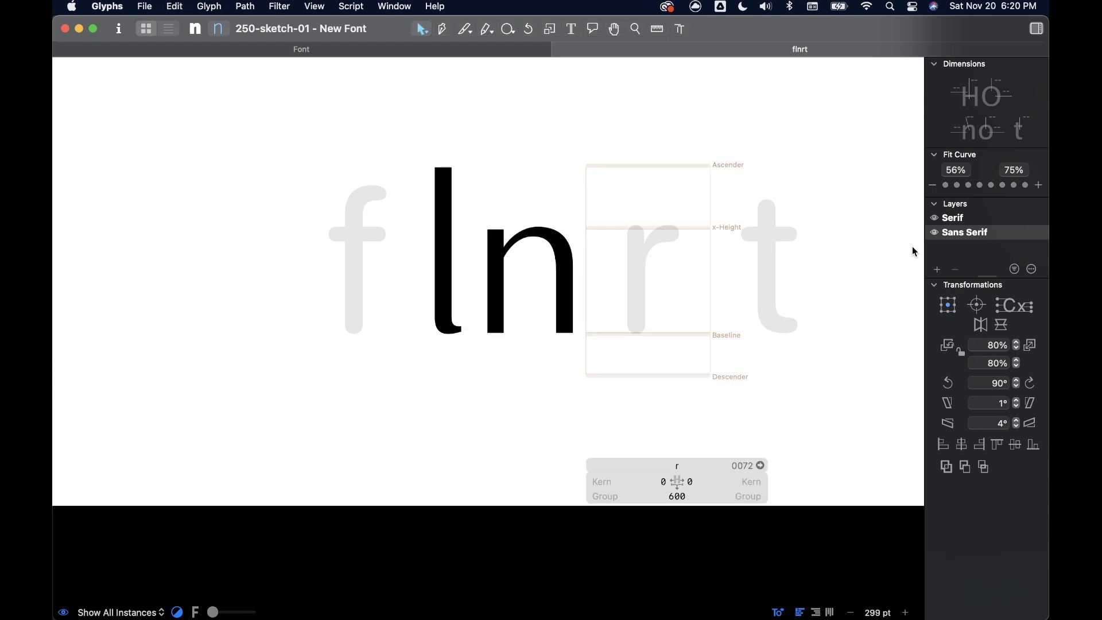
pyautogui.press('super+v')
pyautogui.click(708, 211)
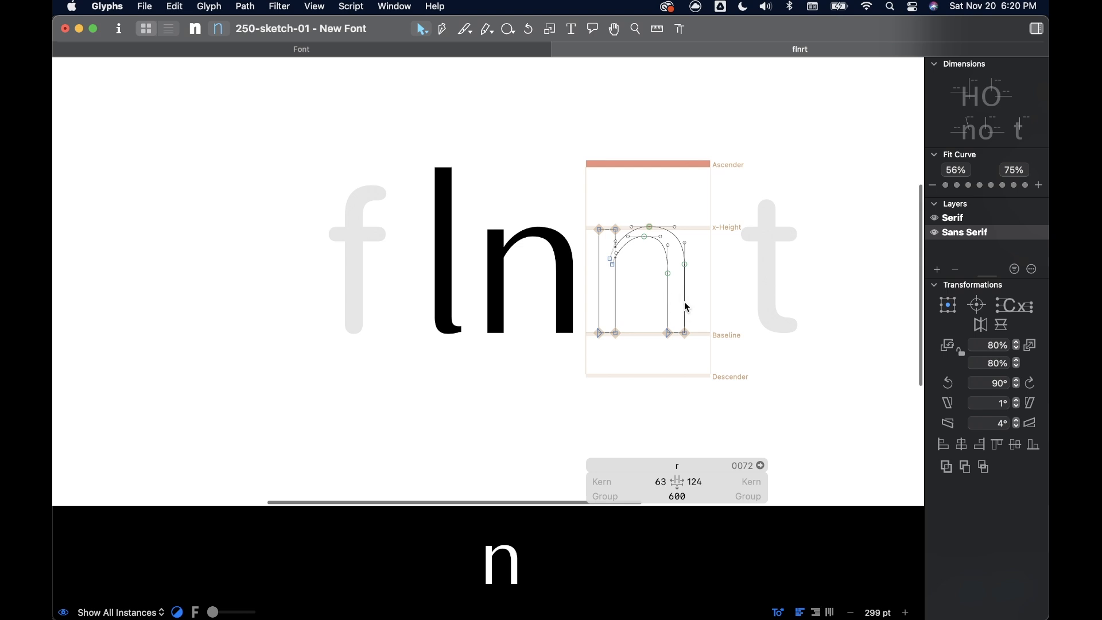
# - Delete the four nodes of the right stem in the pasted outline, keeping the left stem and arch
pyautogui.scroll(2, 687, 307)
pyautogui.moveTo(732, 356); pyautogui.dragTo(638, 249)
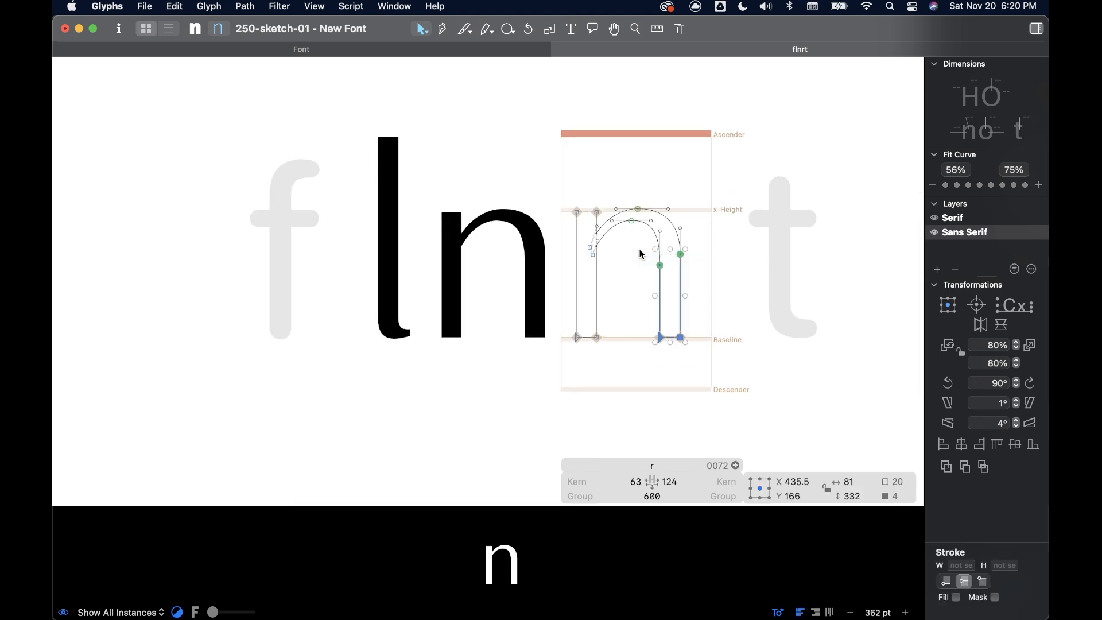
pyautogui.press('BackSpace')
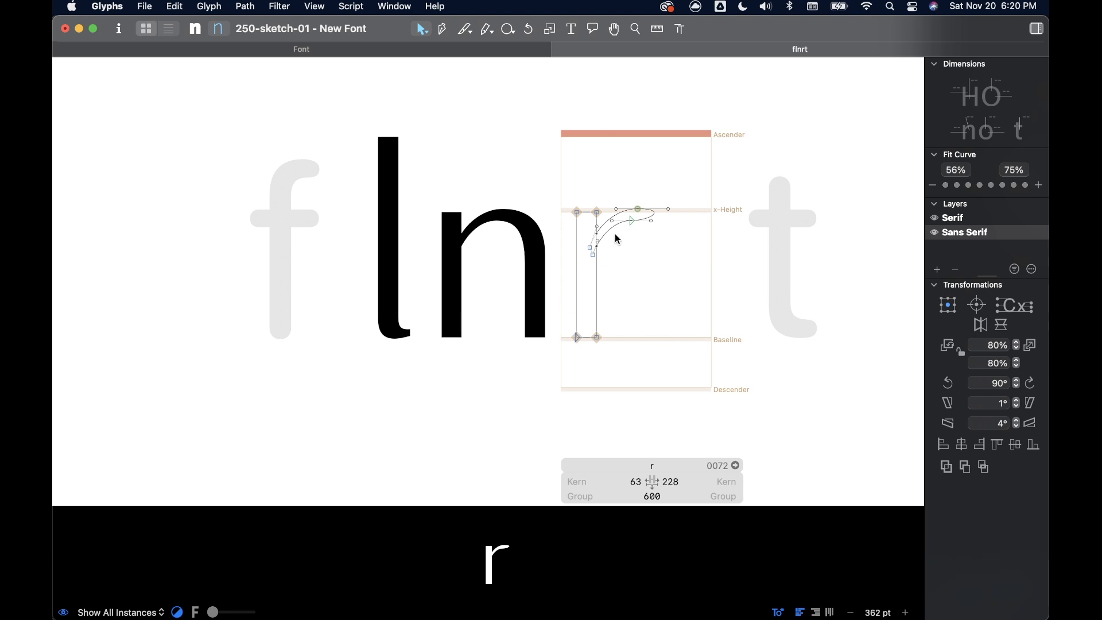
# - Try lowering the node on the underside of the r's arch to Y 416, preview the heavier terminal and undo it
pyautogui.scroll(5, 617, 238)
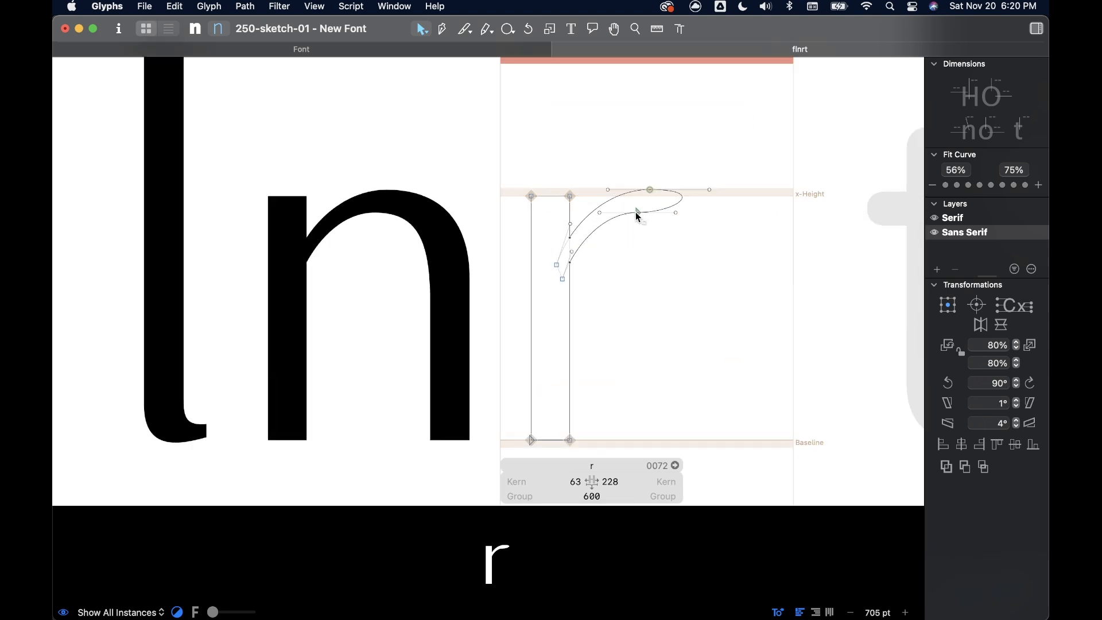
pyautogui.press('space')
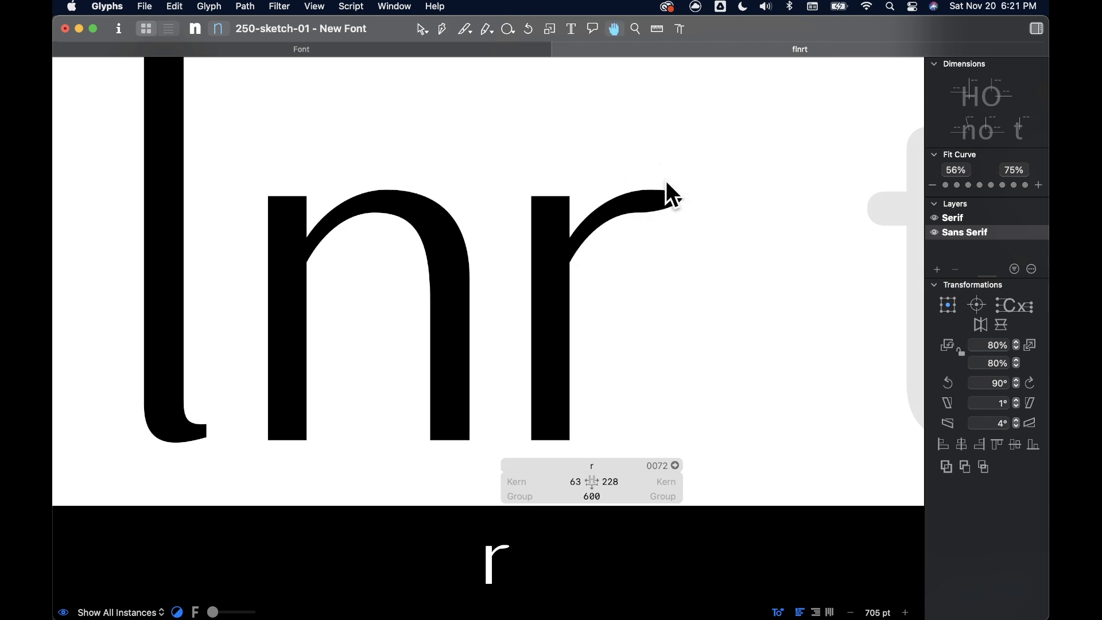
pyautogui.moveTo(638, 212); pyautogui.dragTo(635, 236)
pyautogui.press('space')
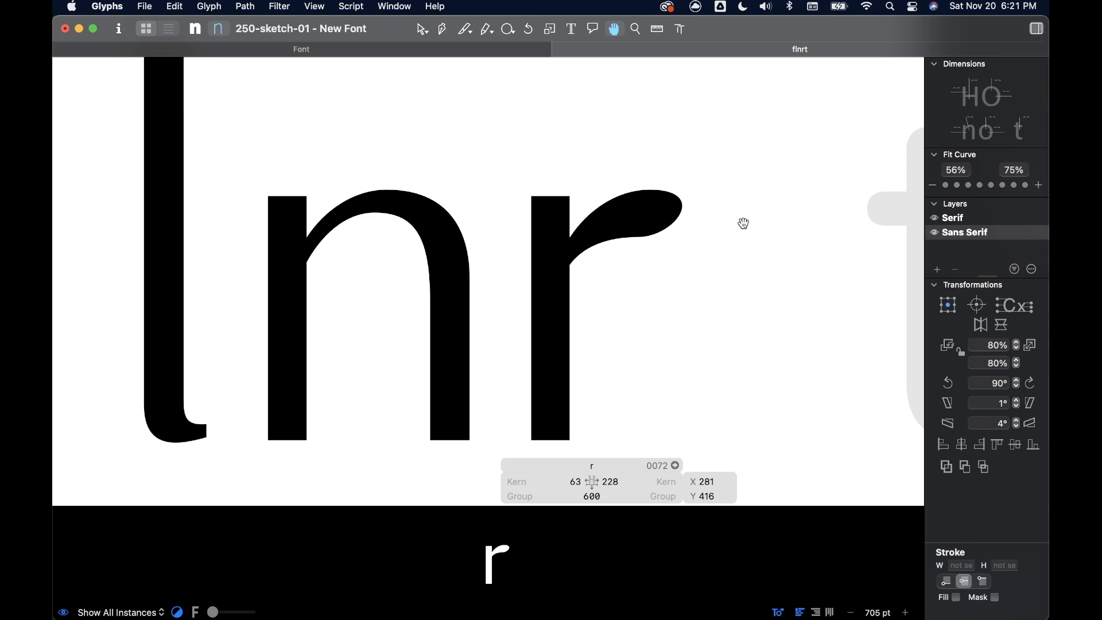
pyautogui.press('super+z')
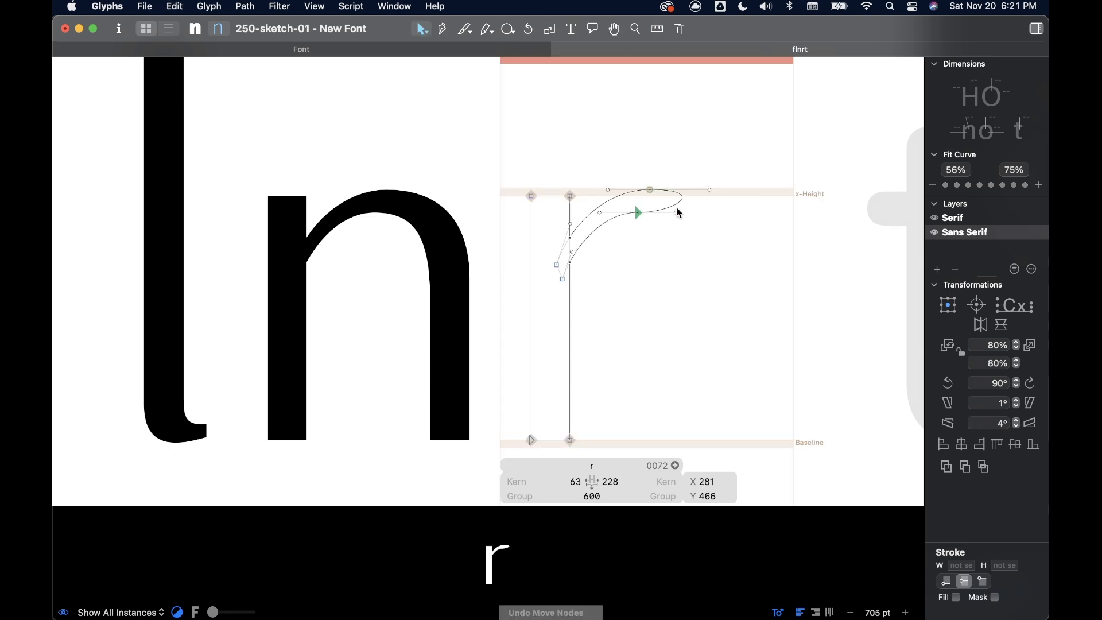
# - Try a straight diagonal cut for the r's terminal by removing its curve, and preview it beside the l and n
pyautogui.click(676, 213)
pyautogui.press('space')
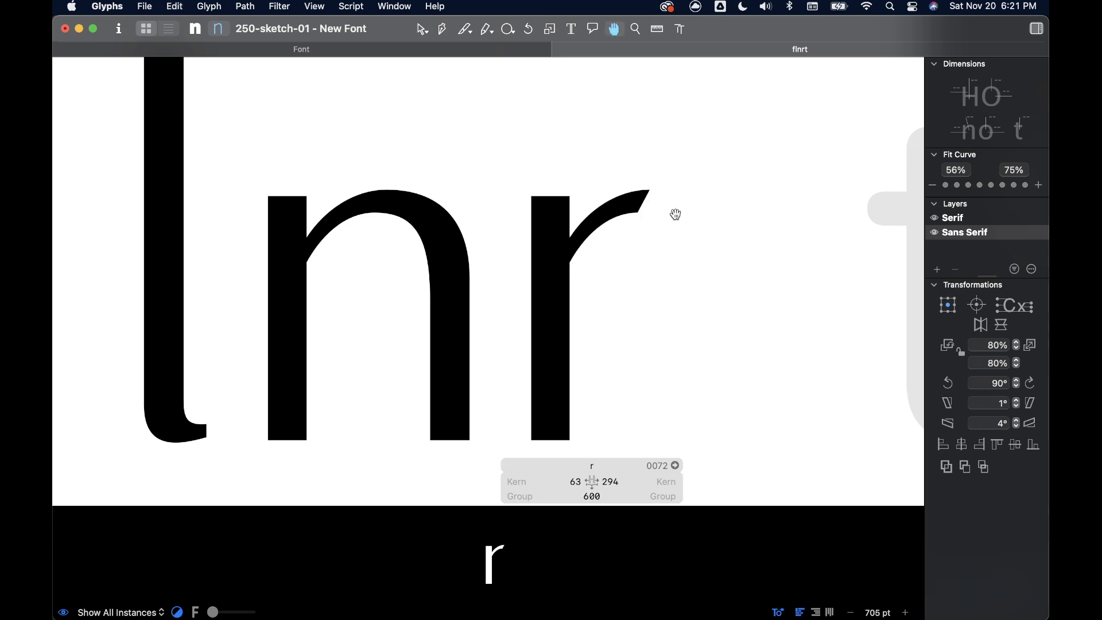
pyautogui.scroll(-5, 674, 216)
pyautogui.press('space')
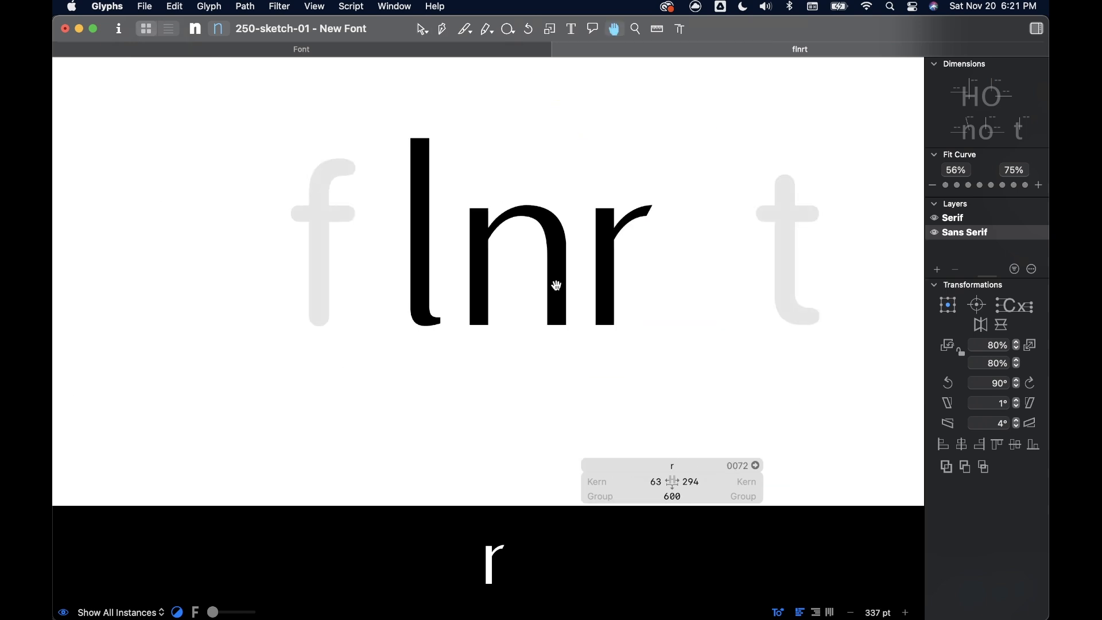
pyautogui.scroll(5, 631, 335)
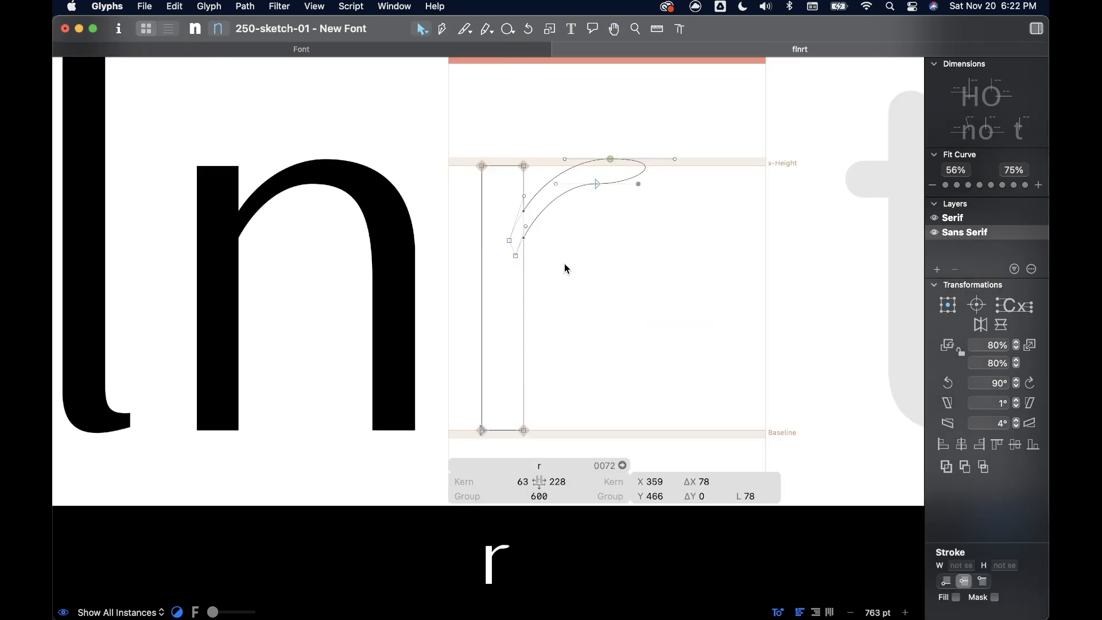
# - Lower the node under the r's arch slightly and insert an extreme node on the terminal curve at about X 372, Y 487
pyautogui.click(596, 184)
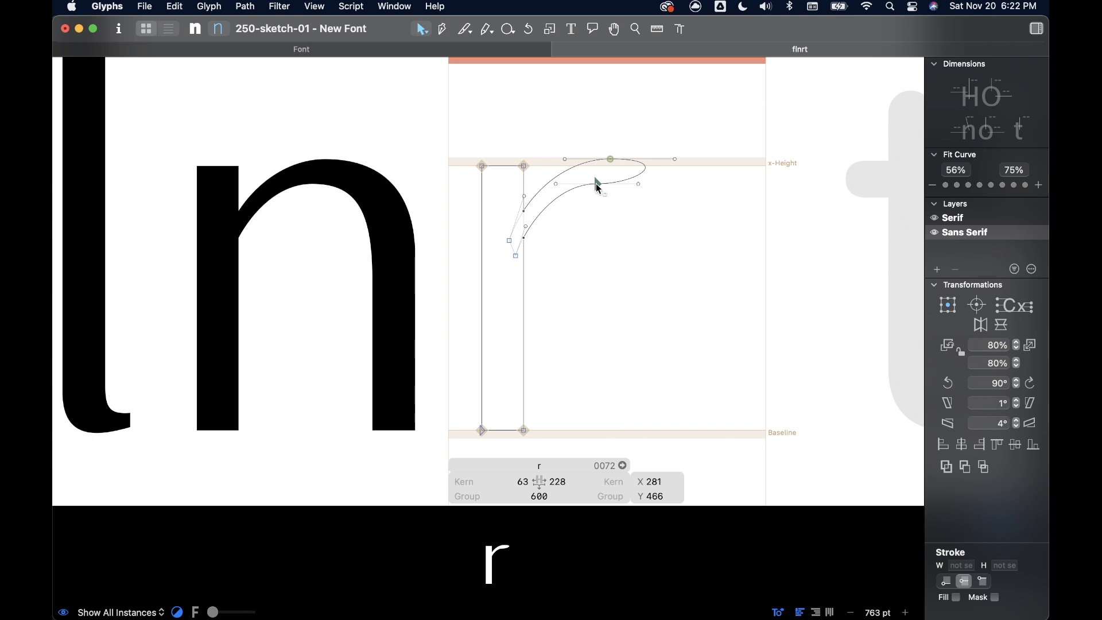
pyautogui.moveTo(596, 185); pyautogui.dragTo(596, 198)
pyautogui.press('p')
pyautogui.click(645, 174)
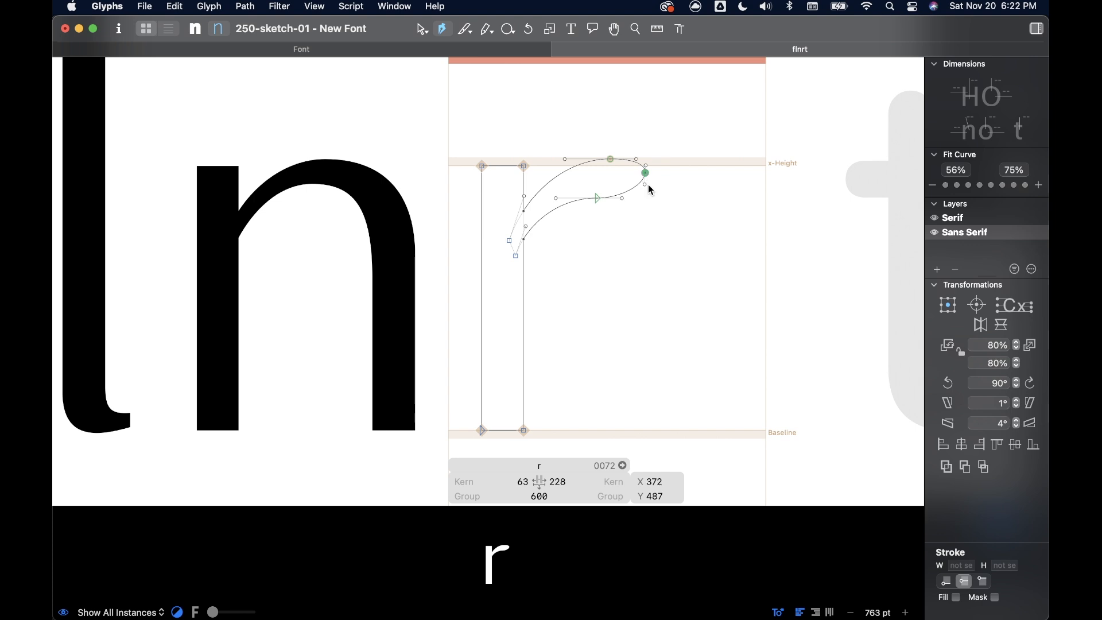
# - Straighten the vertical handles of the terminal's new extreme node at X 372 and lower the node to round the end evenly
pyautogui.press('v')
pyautogui.scroll(5, 648, 185)
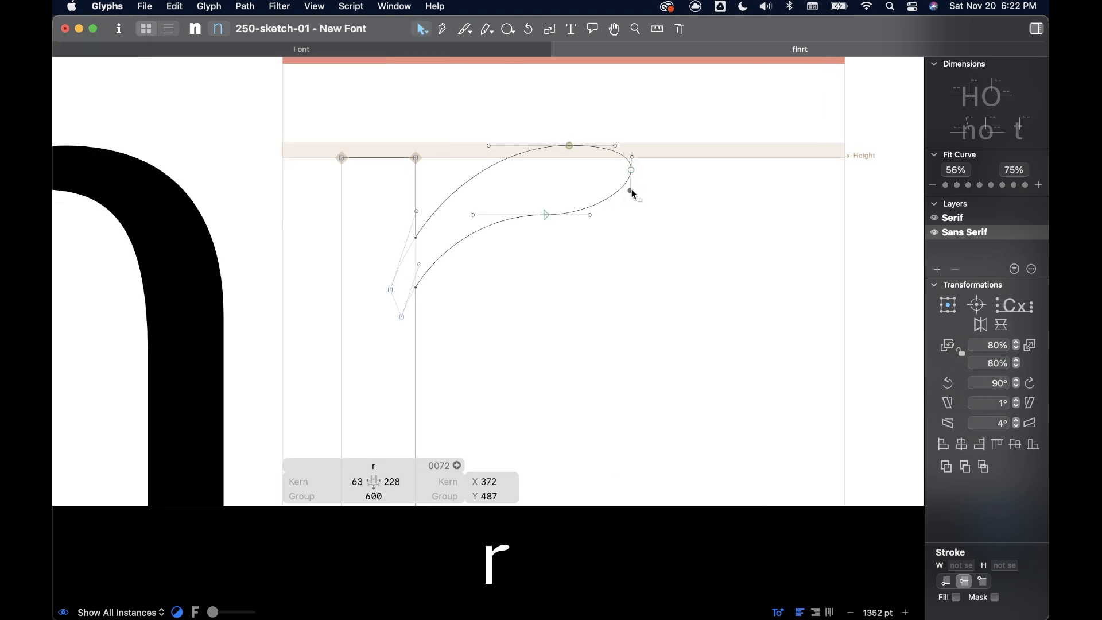
pyautogui.moveTo(630, 190); pyautogui.dragTo(631, 190)
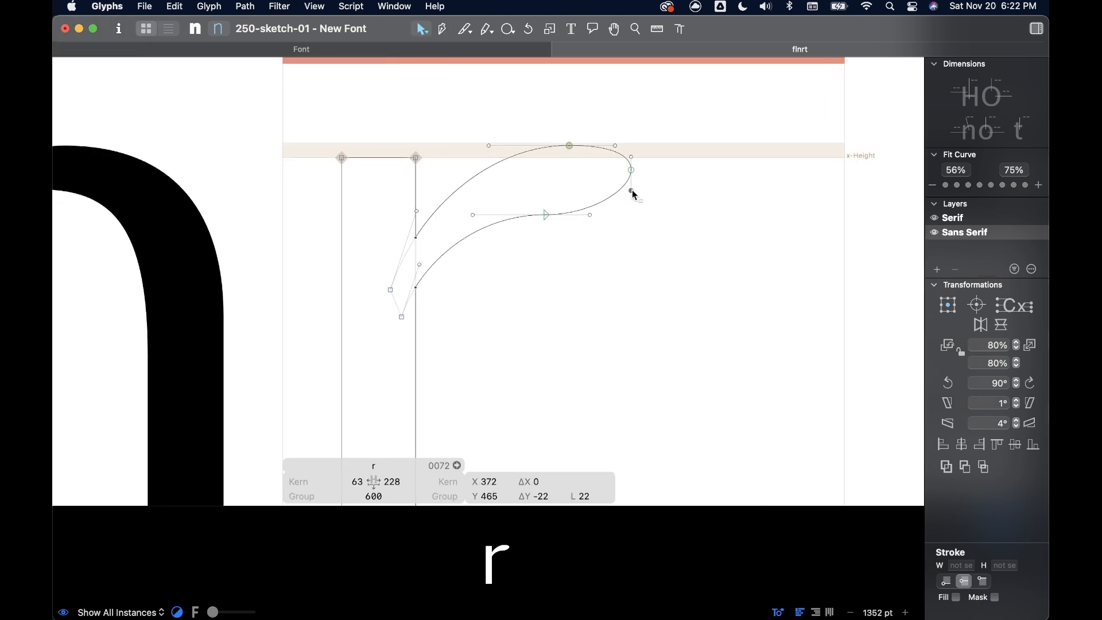
pyautogui.moveTo(632, 171)
pyautogui.mouseDown()
pyautogui.moveTo(632, 185)
pyautogui.moveTo(634, 162)
pyautogui.mouseUp()
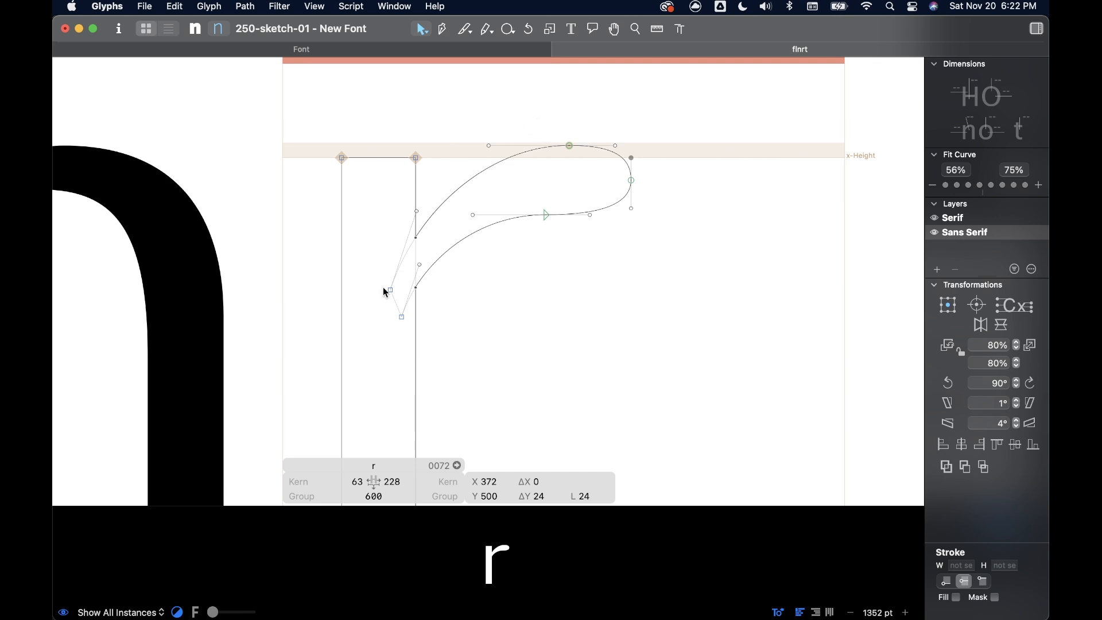
# - Lower the arch's two join nodes inside the stem by about 35 units and shift the whole terminal about 13 units left
pyautogui.moveTo(380, 274); pyautogui.dragTo(403, 333)
pyautogui.moveTo(391, 291); pyautogui.dragTo(392, 328)
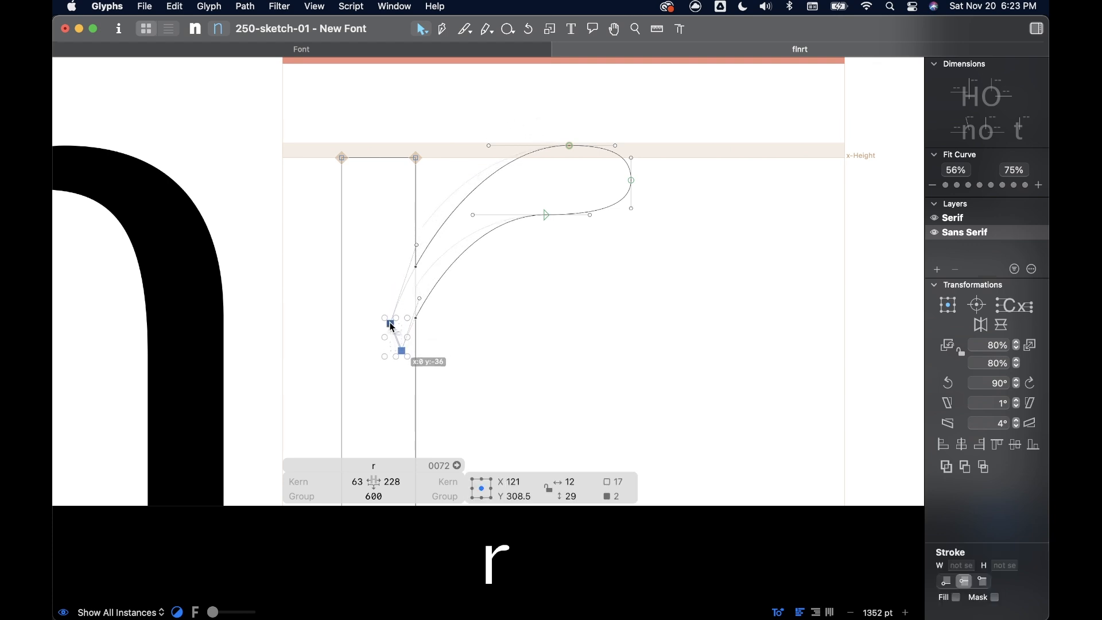
pyautogui.moveTo(517, 113); pyautogui.dragTo(703, 302)
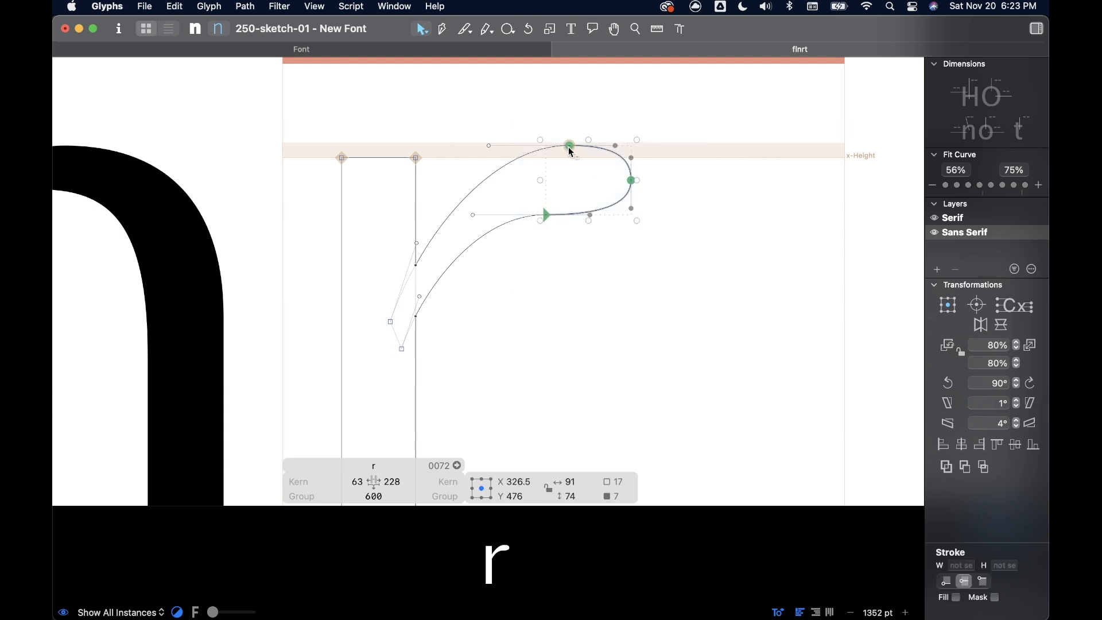
pyautogui.moveTo(569, 147)
pyautogui.mouseDown()
pyautogui.moveTo(545, 147)
pyautogui.moveTo(565, 148)
pyautogui.mouseUp()
pyautogui.click(456, 129)
# - Rebalance the r's arch curves, placing the terminal's extreme node at about X 359, Y 472 and the top node at X 300, Y 513
pyautogui.moveTo(420, 248)
pyautogui.mouseDown()
pyautogui.moveTo(416, 233)
pyautogui.moveTo(421, 298)
pyautogui.moveTo(419, 280)
pyautogui.mouseUp()
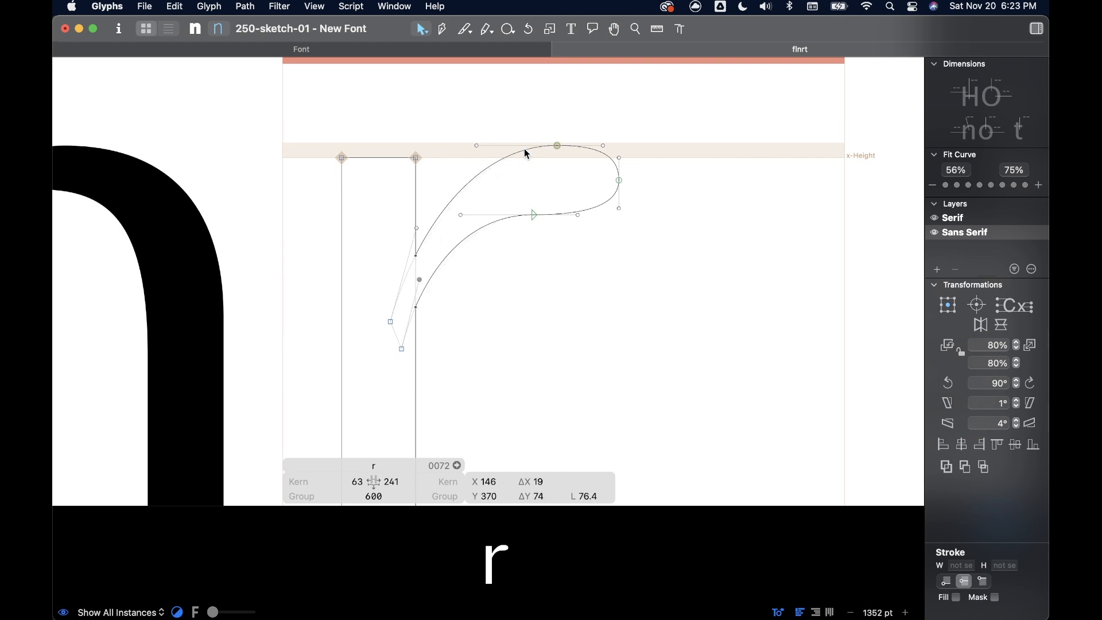
pyautogui.moveTo(535, 216); pyautogui.dragTo(535, 221)
pyautogui.click(620, 210)
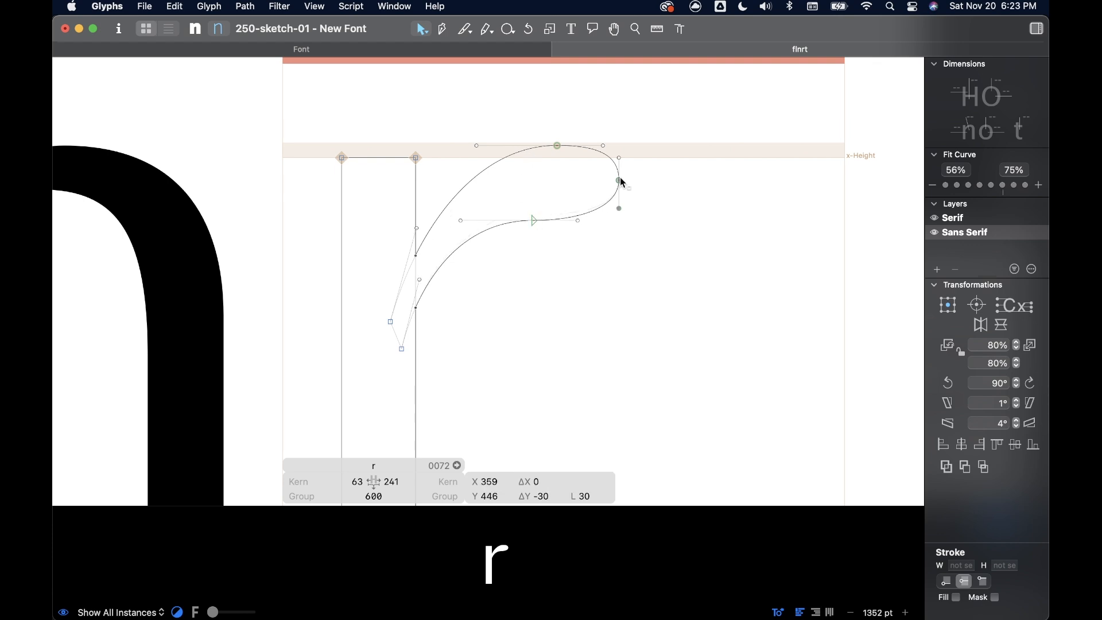
pyautogui.click(620, 180)
pyautogui.moveTo(618, 181); pyautogui.dragTo(620, 185)
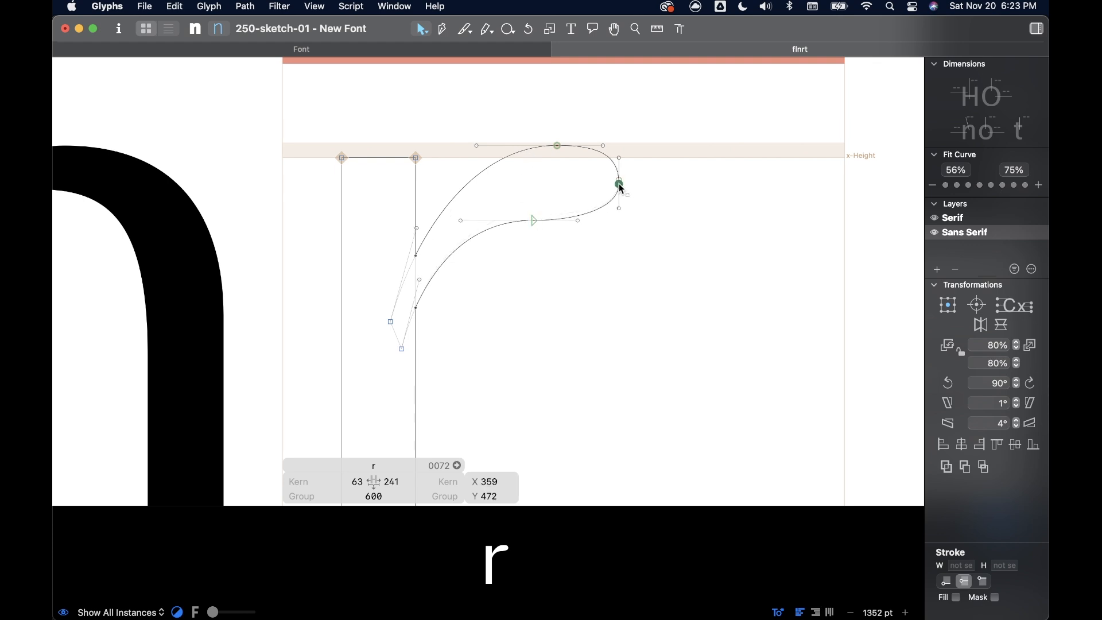
pyautogui.click(558, 147)
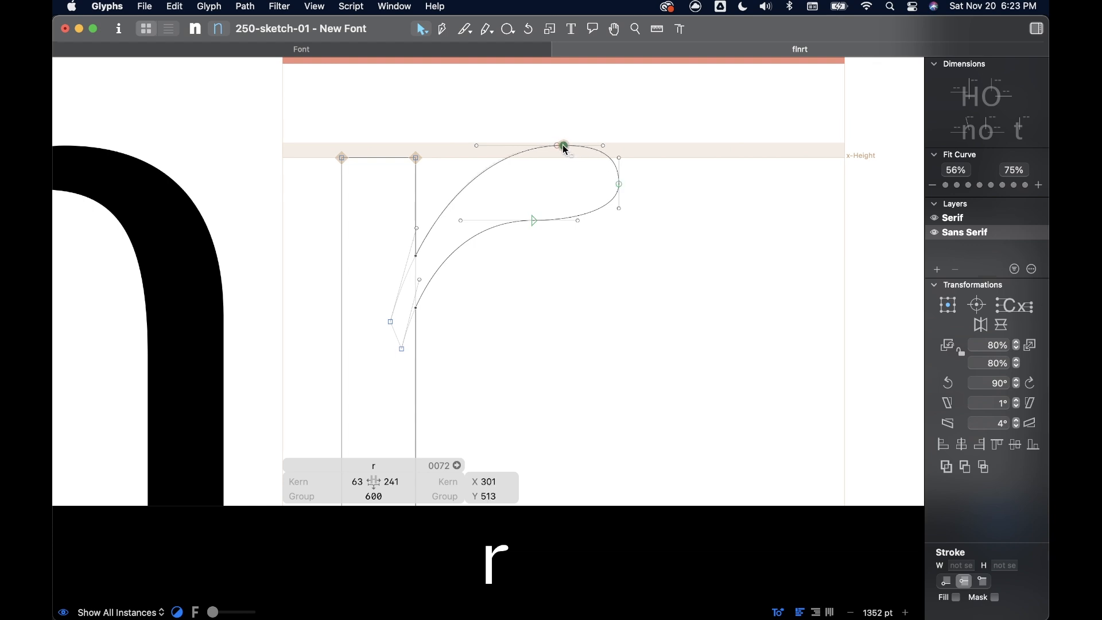
pyautogui.scroll(-10, 673, 196)
pyautogui.press('space')
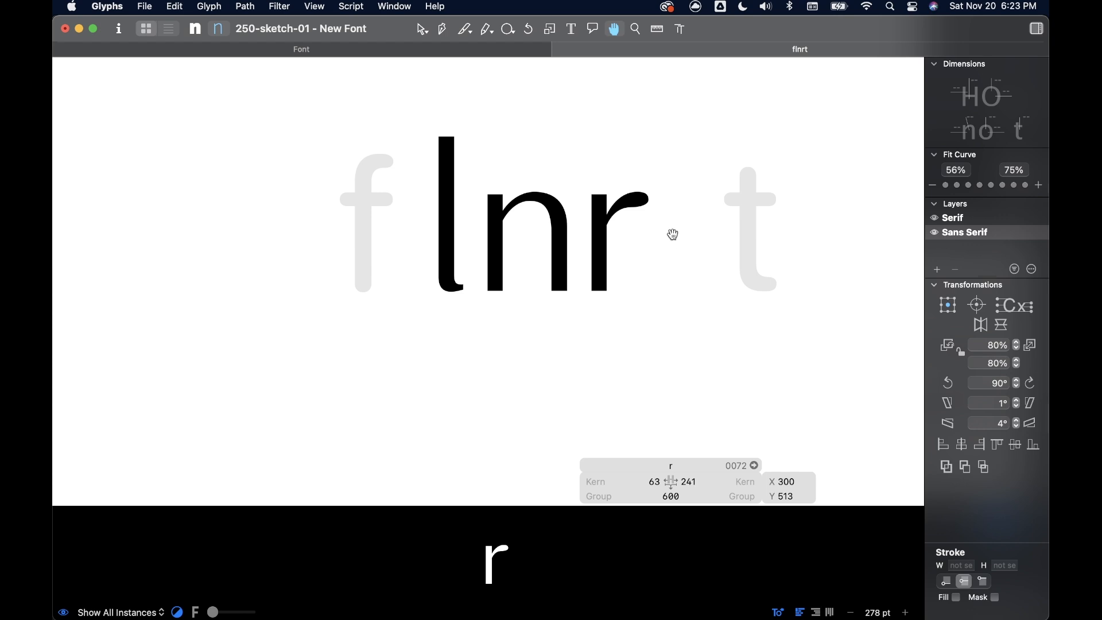
# - Move the node under the r's arch to X 282, Y 441, readjust the terminal's extreme node, and preview the letter at small size
pyautogui.scroll(5, 643, 215)
pyautogui.scroll(1, 573, 201)
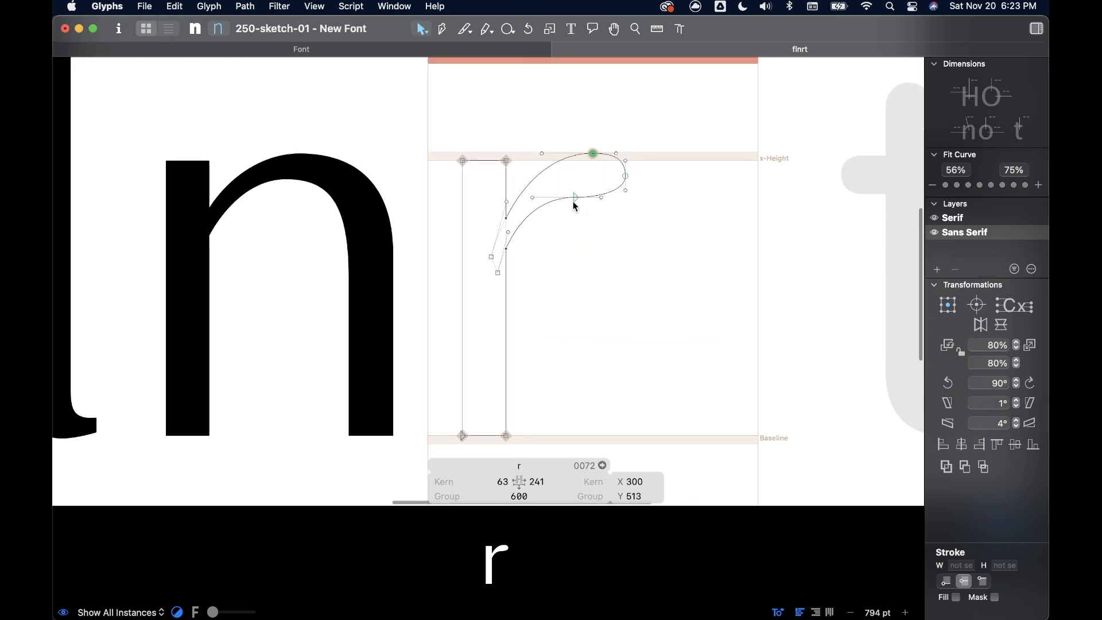
pyautogui.scroll(4, 568, 203)
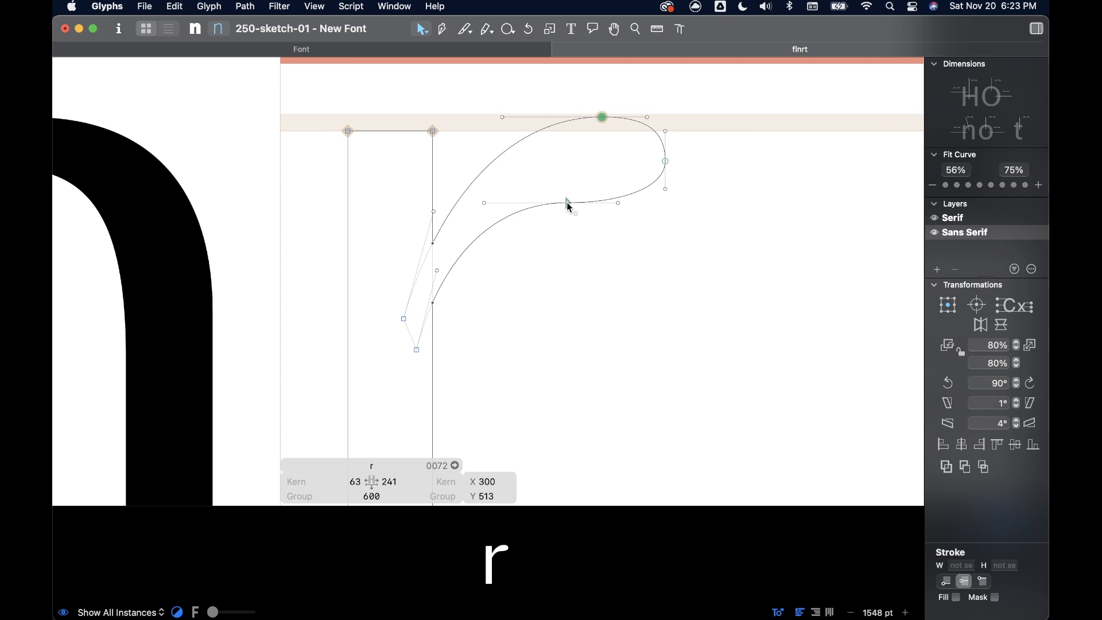
pyautogui.moveTo(566, 202); pyautogui.dragTo(581, 193)
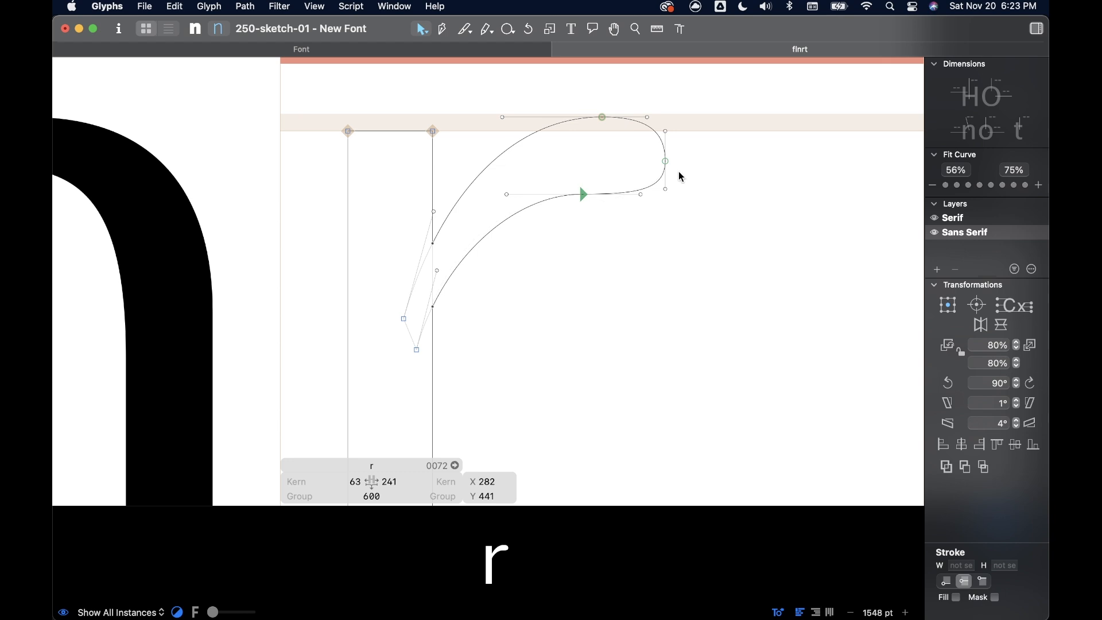
pyautogui.moveTo(666, 161); pyautogui.dragTo(666, 183)
pyautogui.click(707, 232)
pyautogui.scroll(-3, 707, 232)
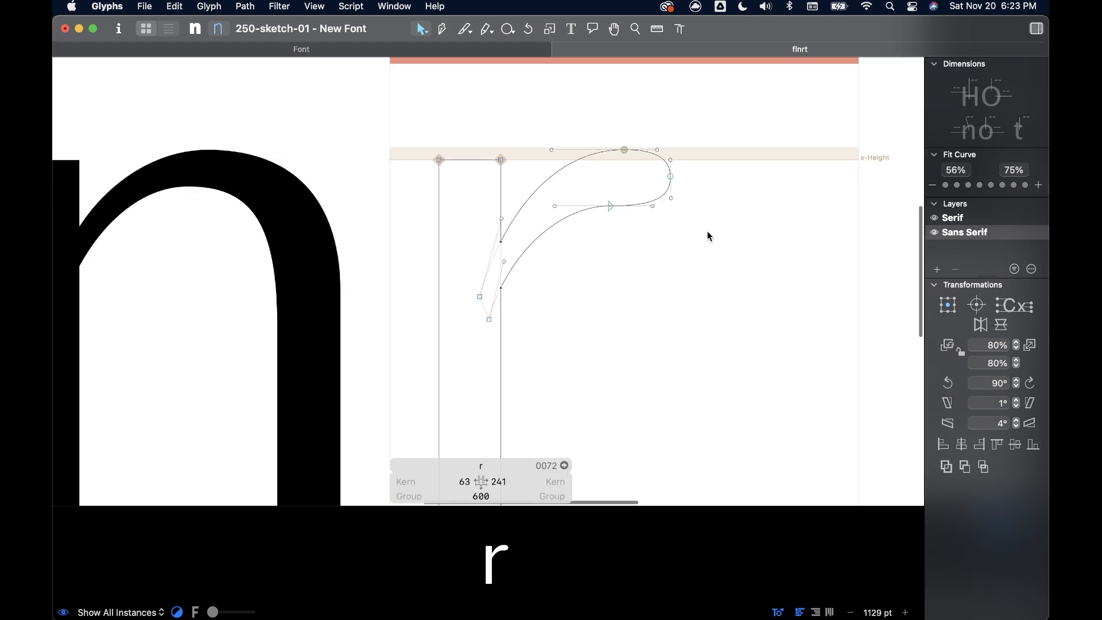
pyautogui.scroll(-3, 707, 232)
pyautogui.scroll(-3, 718, 277)
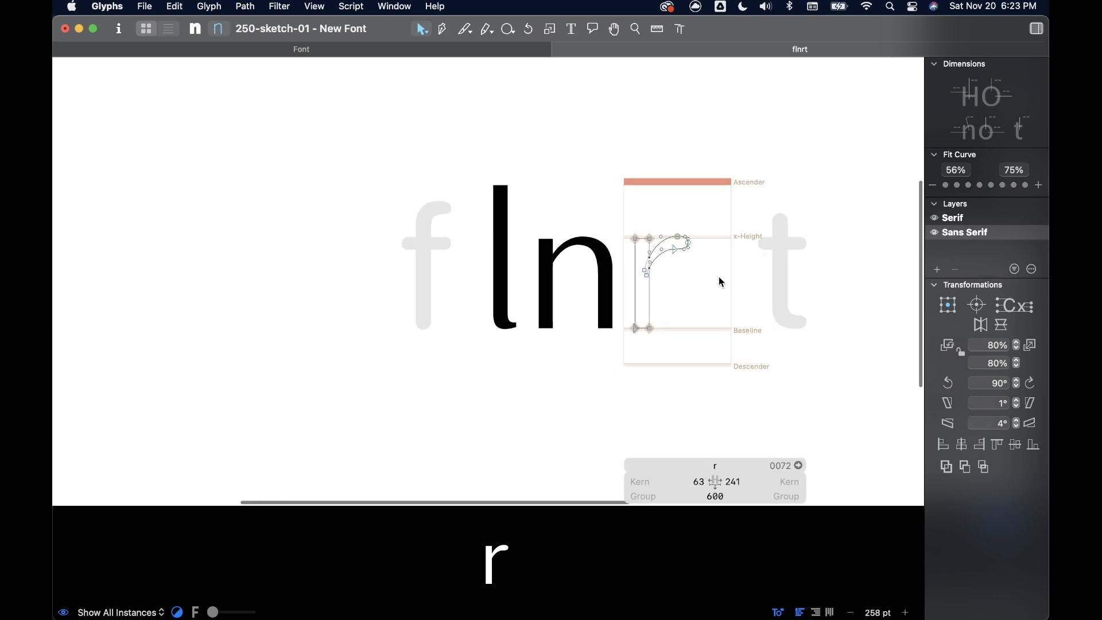
pyautogui.press('space')
pyautogui.scroll(-1, 719, 277)
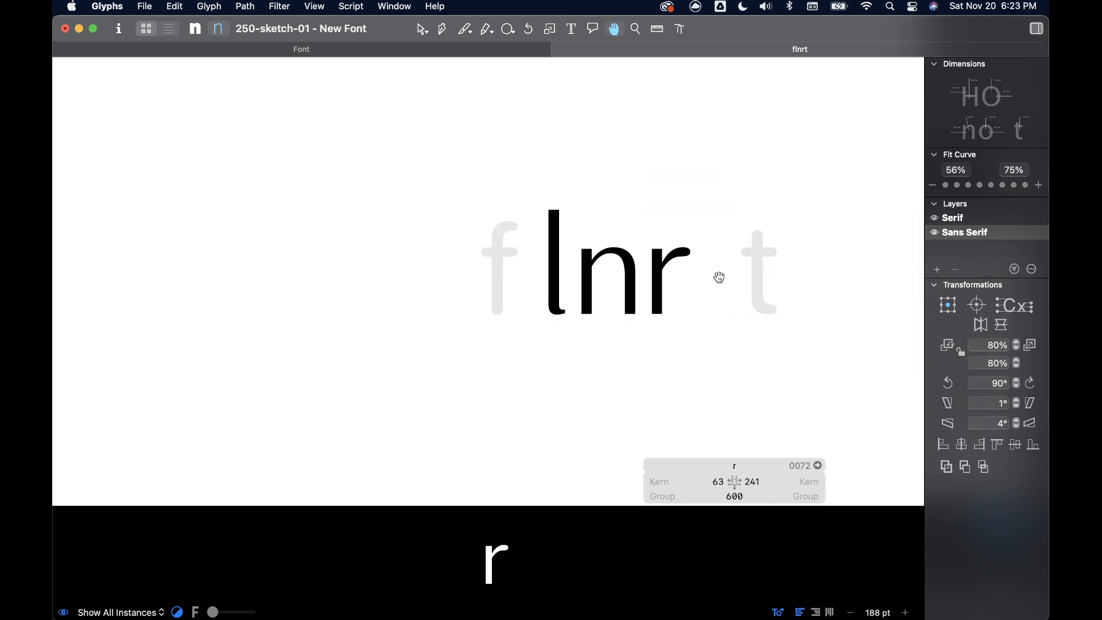
# - Set the right sidebearing of the r to 56
pyautogui.hscroll(5, 720, 277)
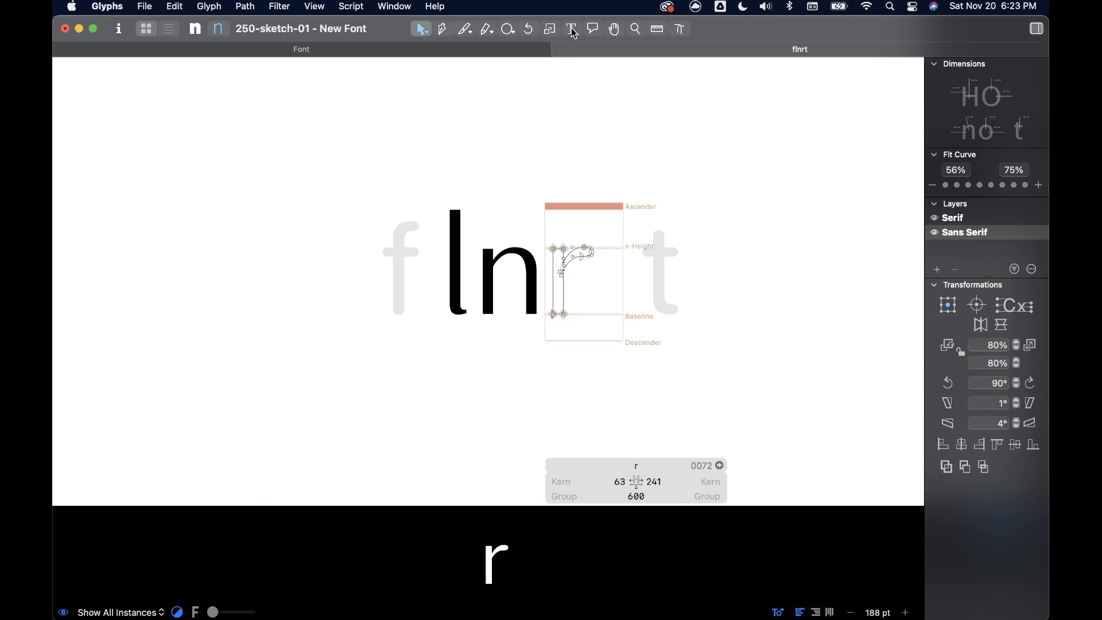
pyautogui.click(662, 479)
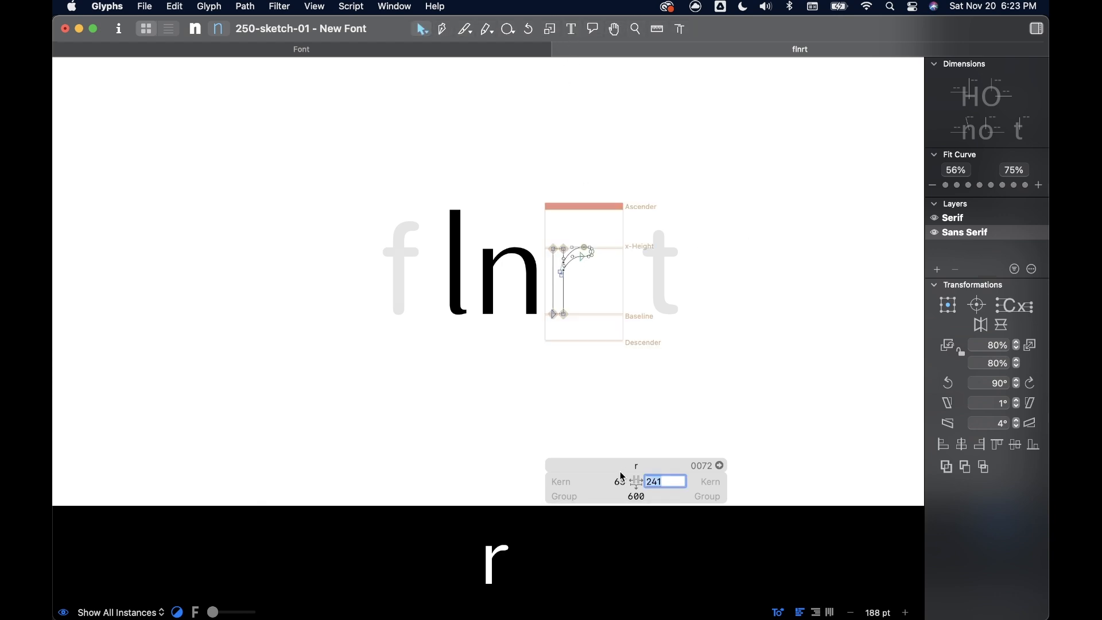
pyautogui.write('56')
pyautogui.press('Return')
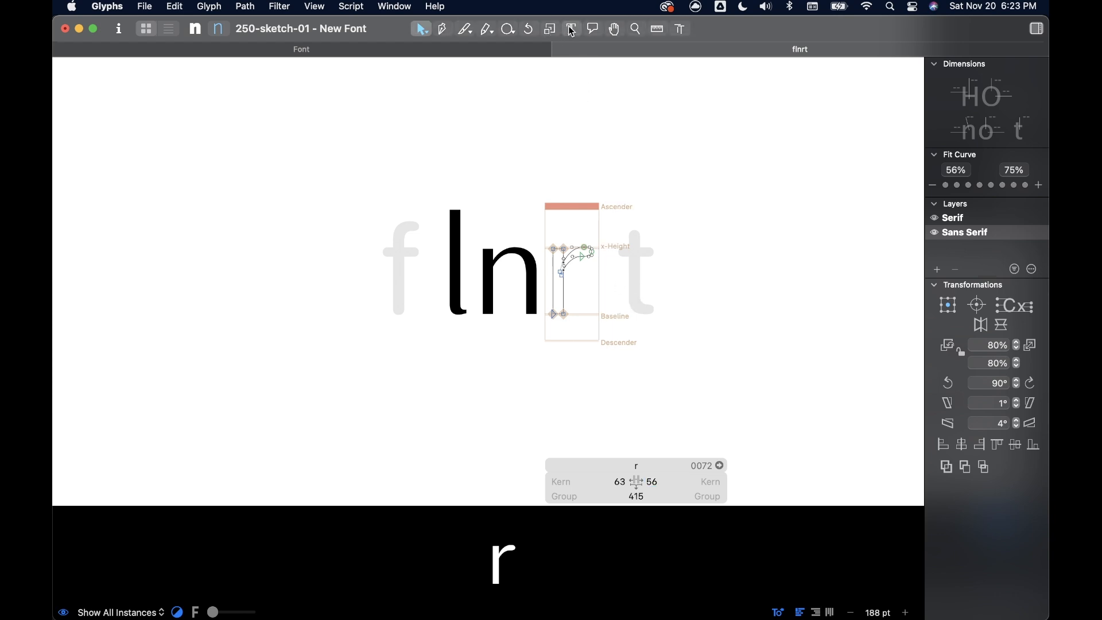
# - Insert the test string "onrorhorronrmrrqrrurprbrd" between the r and the t
pyautogui.click(572, 30)
pyautogui.click(596, 280)
pyautogui.write('on')
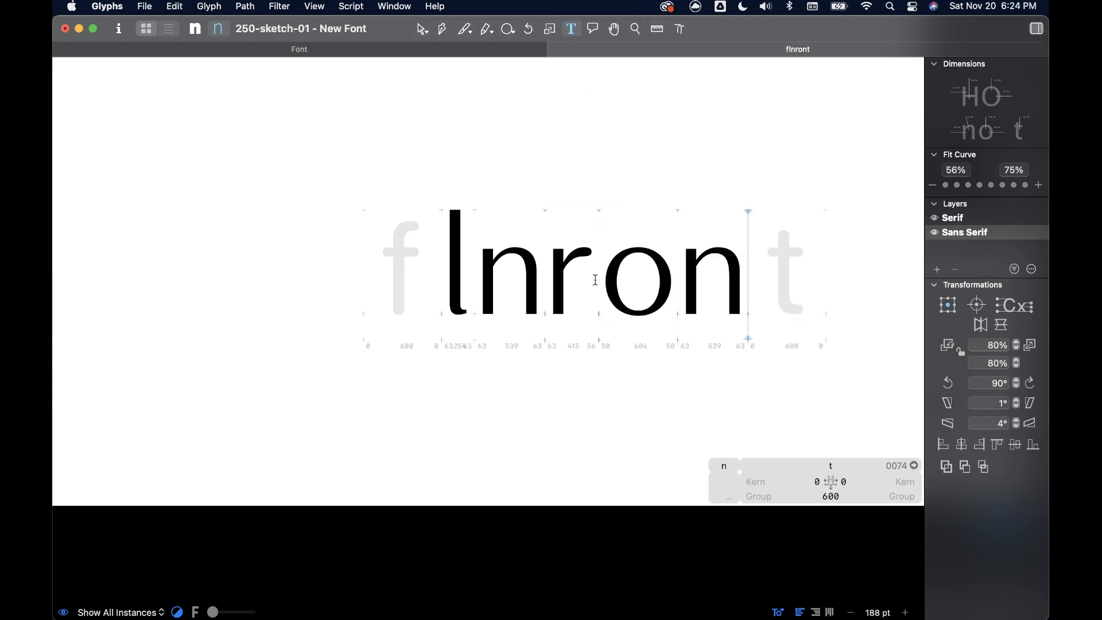
pyautogui.write('ror')
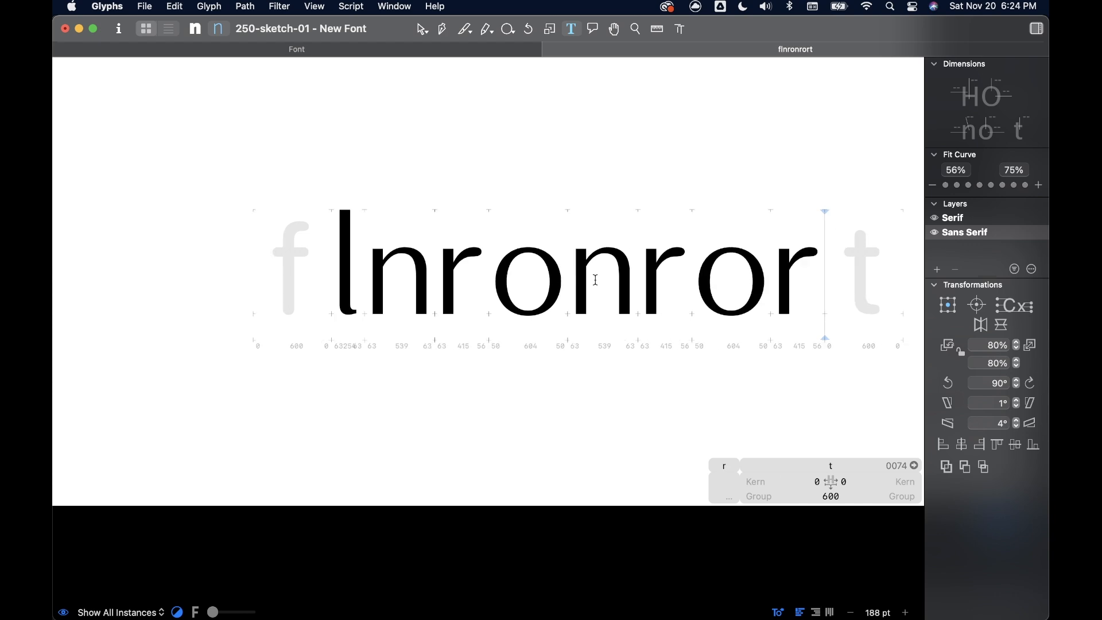
pyautogui.write('hor')
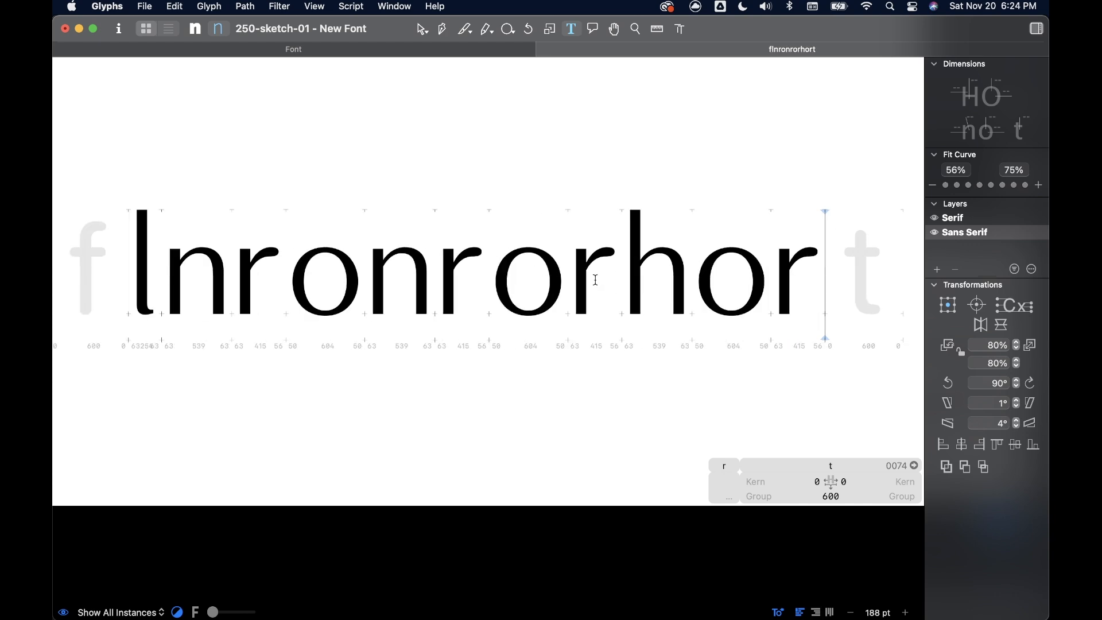
pyautogui.write('ronrmrr')
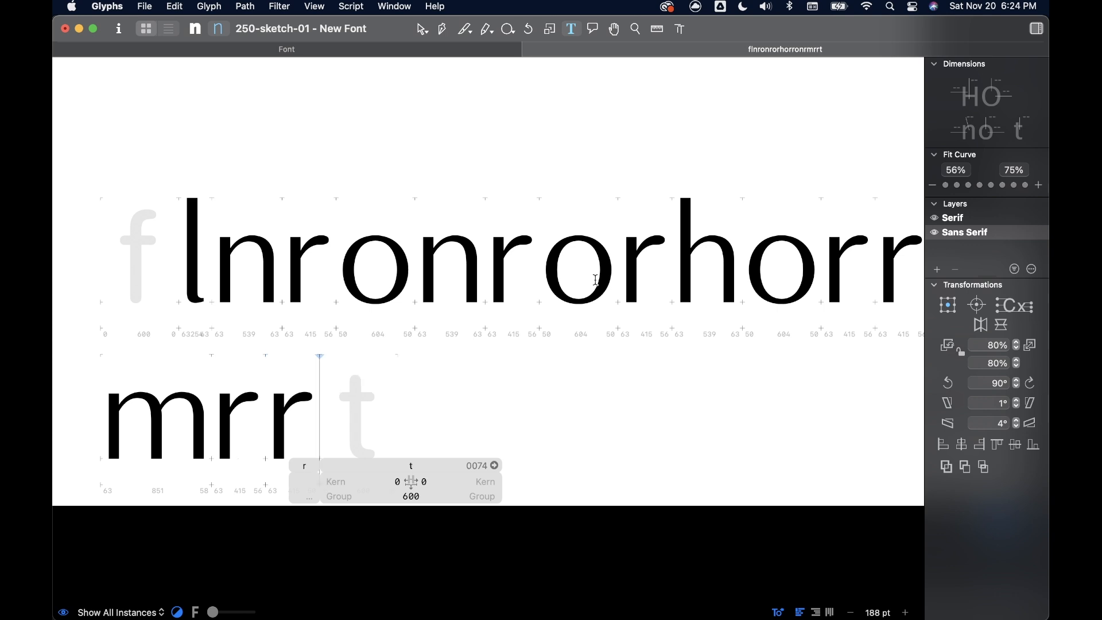
pyautogui.write('qr')
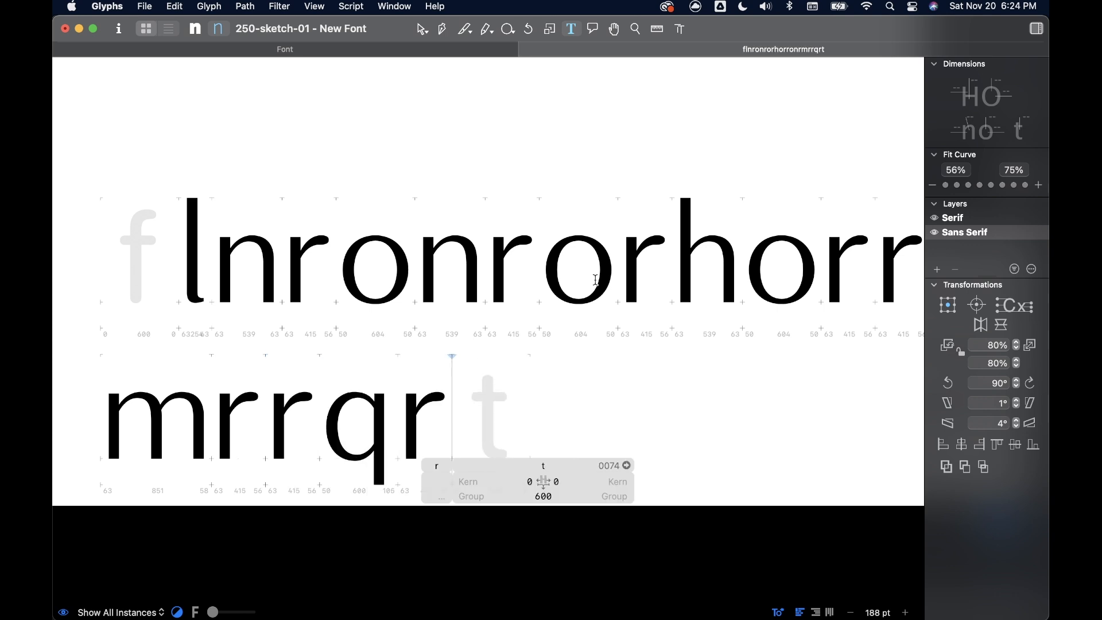
pyautogui.write('rurprb')
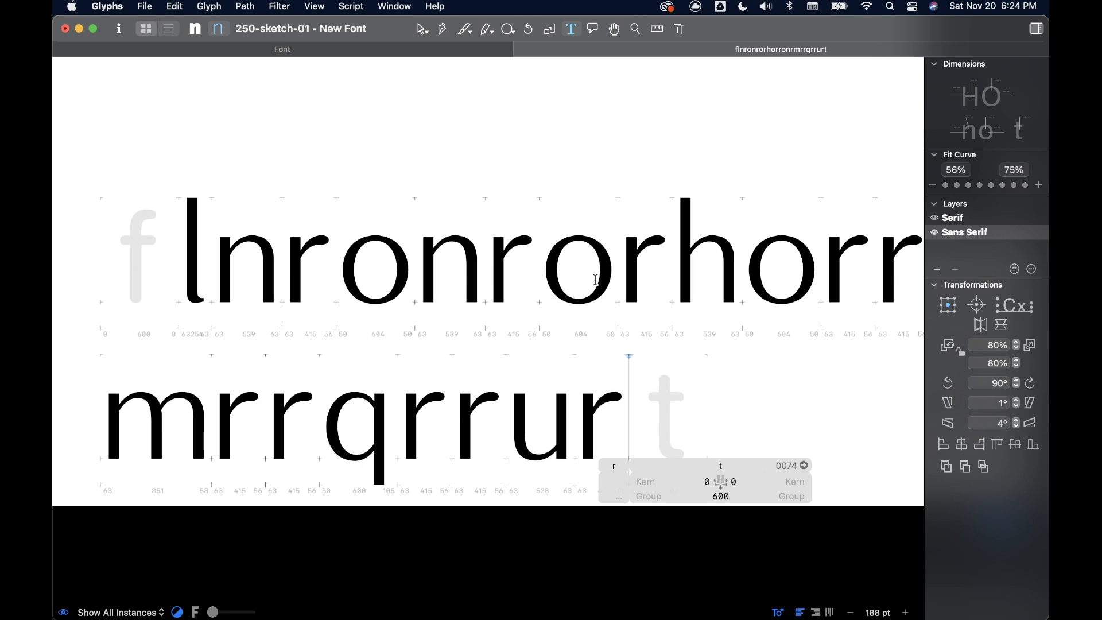
pyautogui.write('rd')
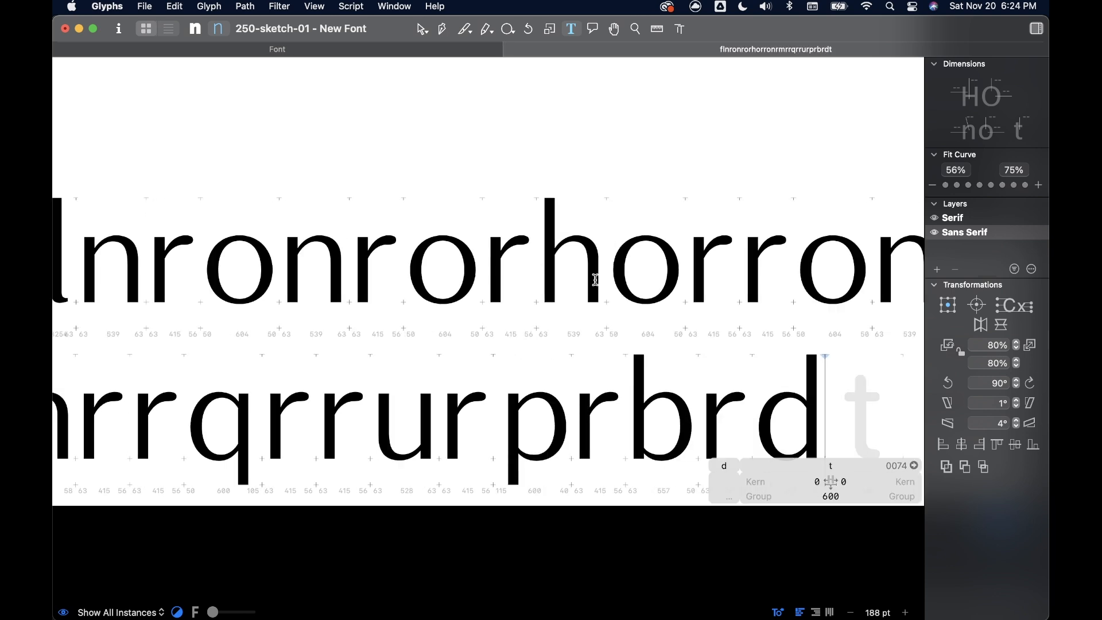
# - Raise the node under the r's arch by 3 units and move the lower curve's handle near the stem to X 148, Y 387
pyautogui.scroll(-10, 611, 264)
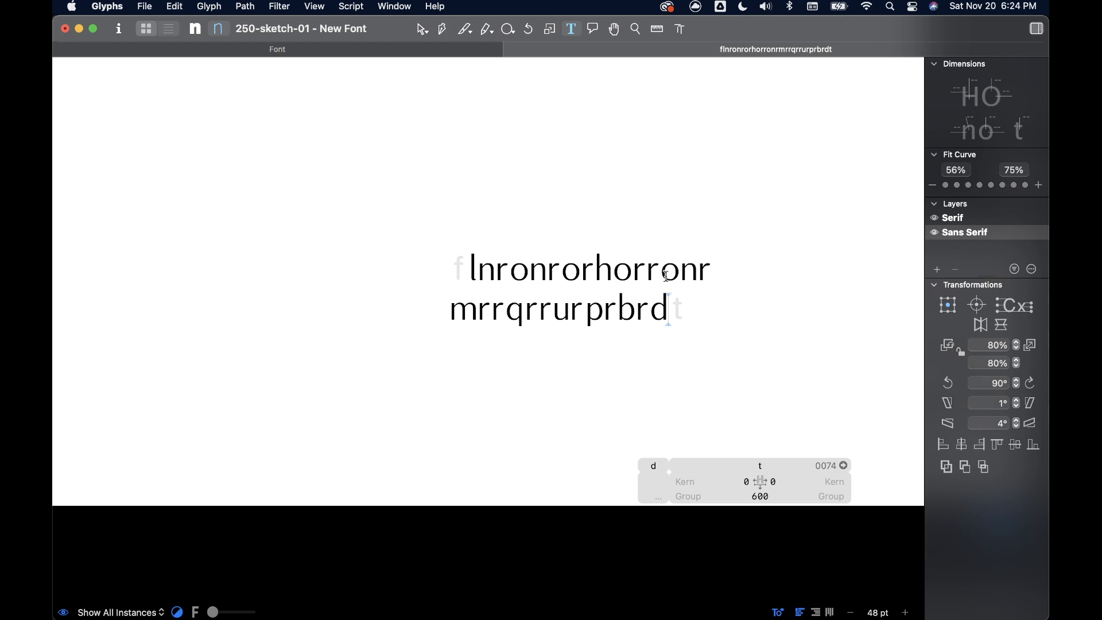
pyautogui.scroll(15, 658, 265)
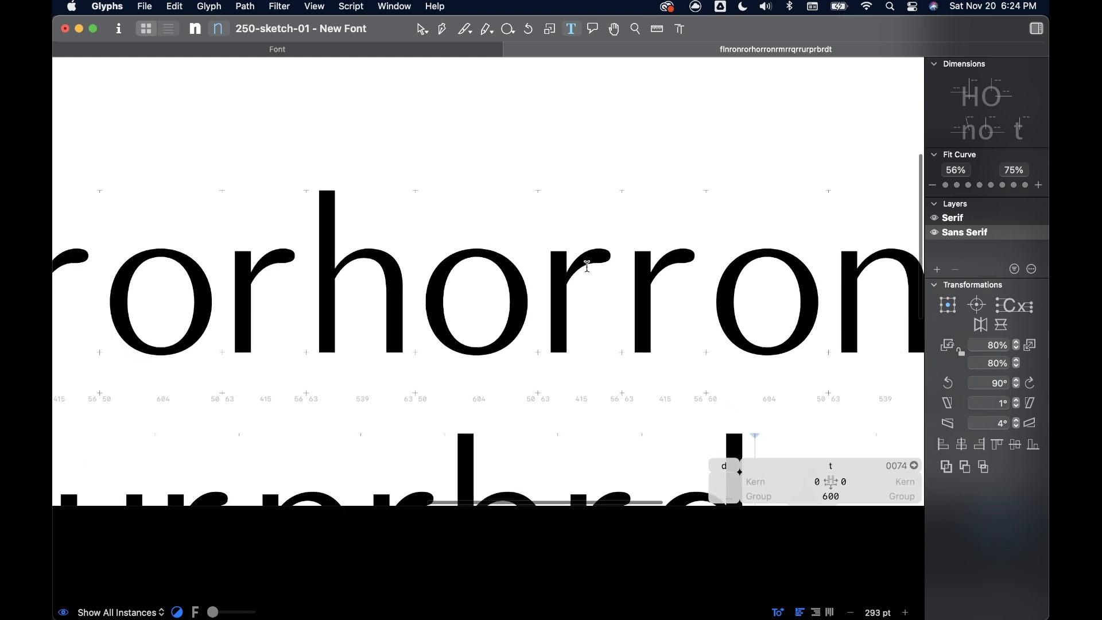
pyautogui.scroll(5, 577, 268)
pyautogui.doubleClick(473, 287)
pyautogui.scroll(5, 473, 287)
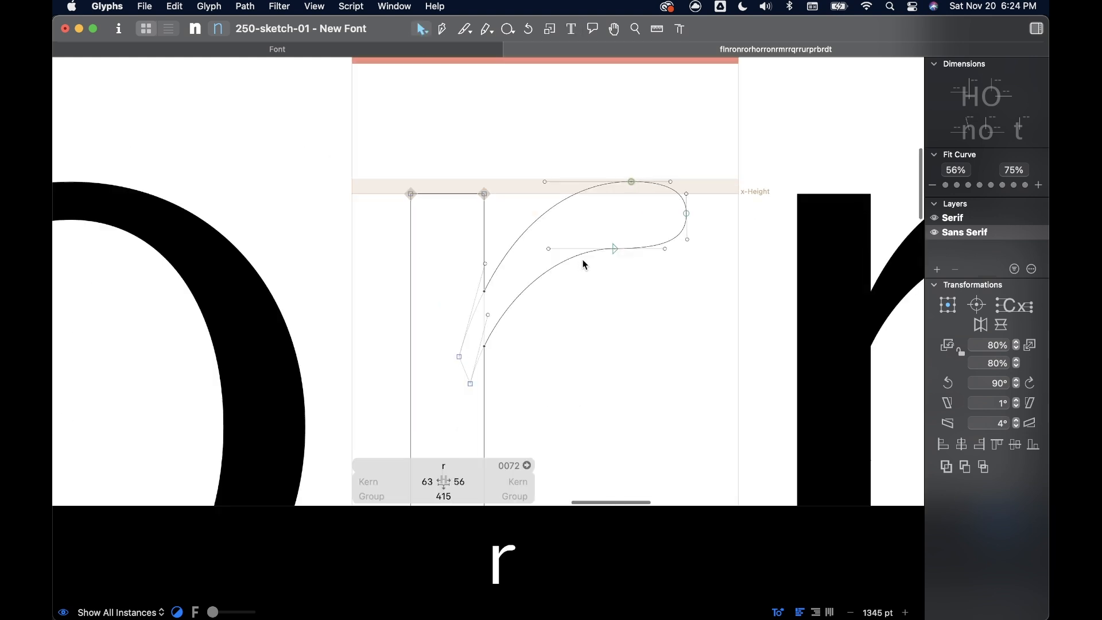
pyautogui.click(614, 248)
pyautogui.press('Up')
pyautogui.press('Up')
pyautogui.press('Up')
pyautogui.moveTo(490, 317); pyautogui.dragTo(490, 299)
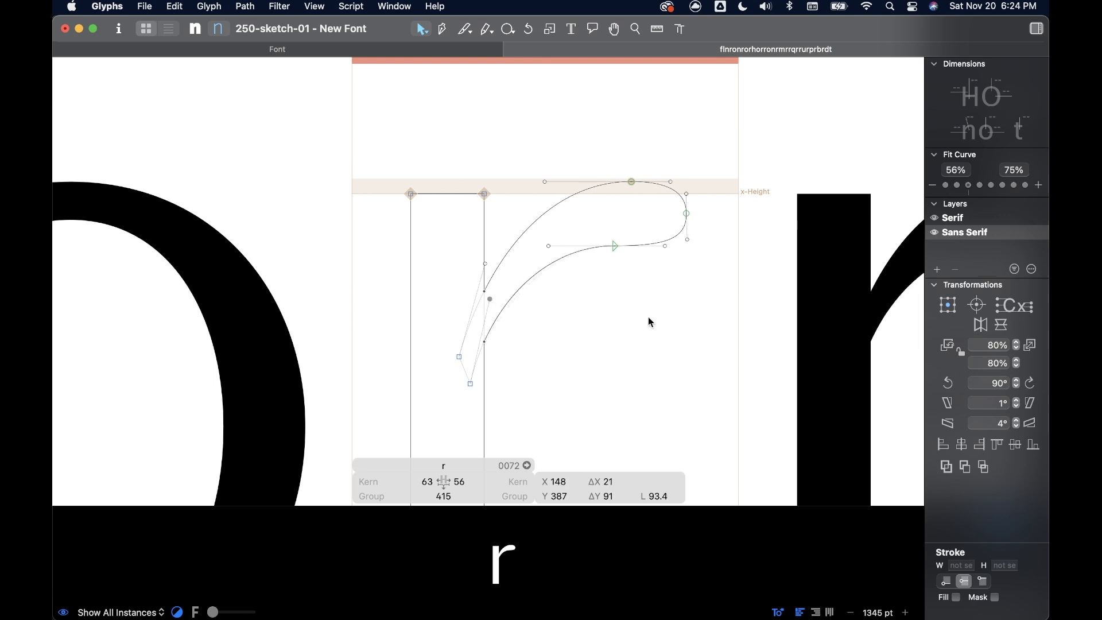
# - Shift the top node of the r's arch to X 310, Y 513, moving its handles with it
pyautogui.scroll(-10, 648, 316)
pyautogui.hscroll(-3, 648, 317)
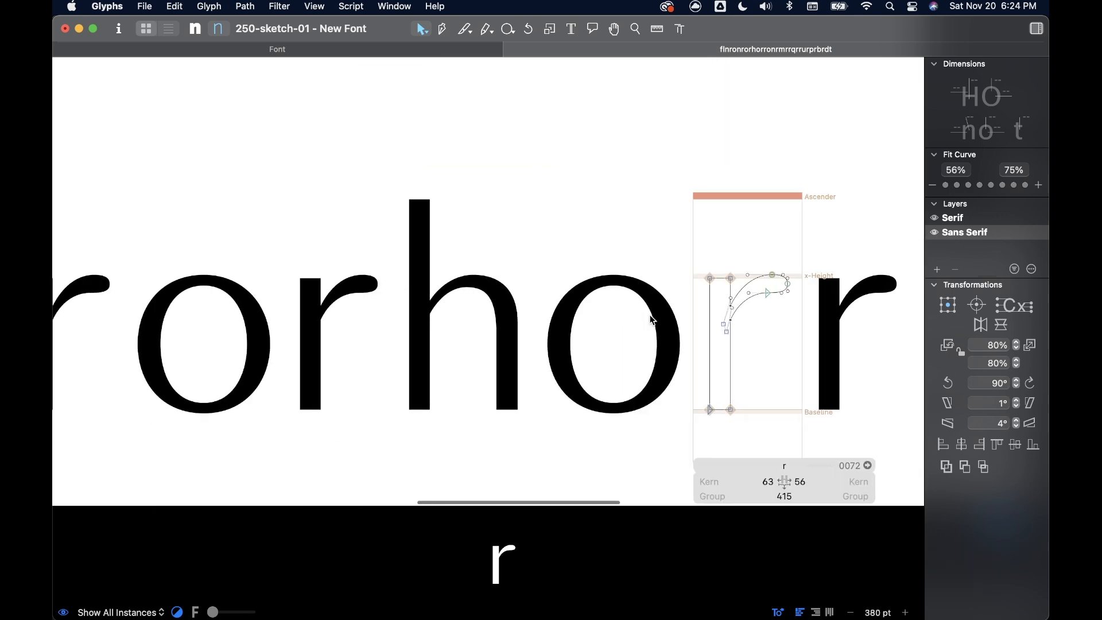
pyautogui.hscroll(-3, 653, 320)
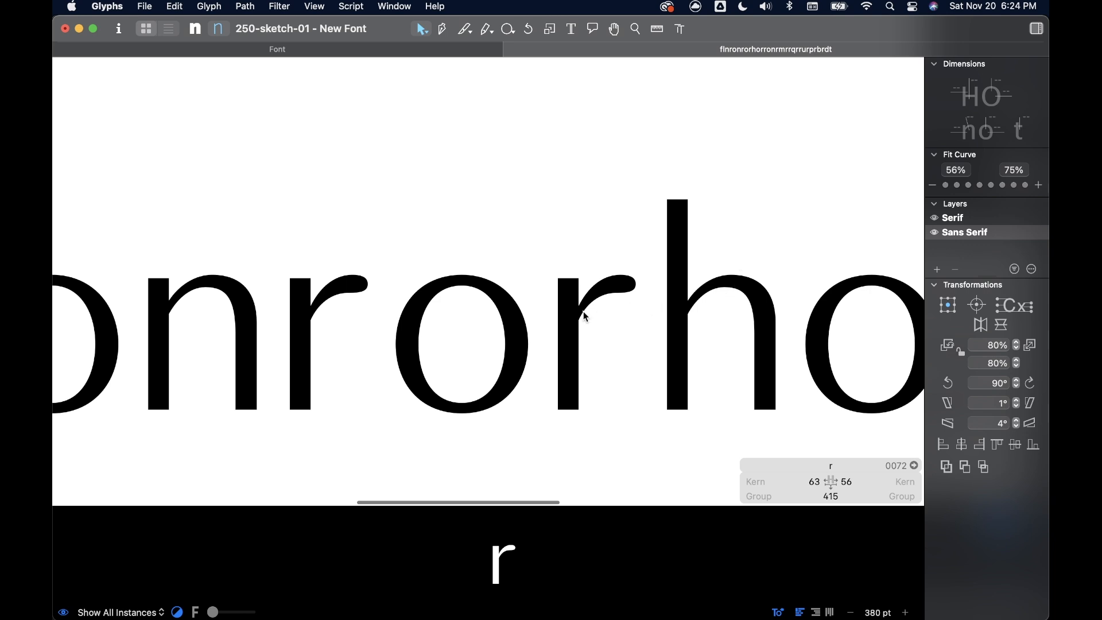
pyautogui.scroll(5, 606, 309)
pyautogui.scroll(-4, 578, 258)
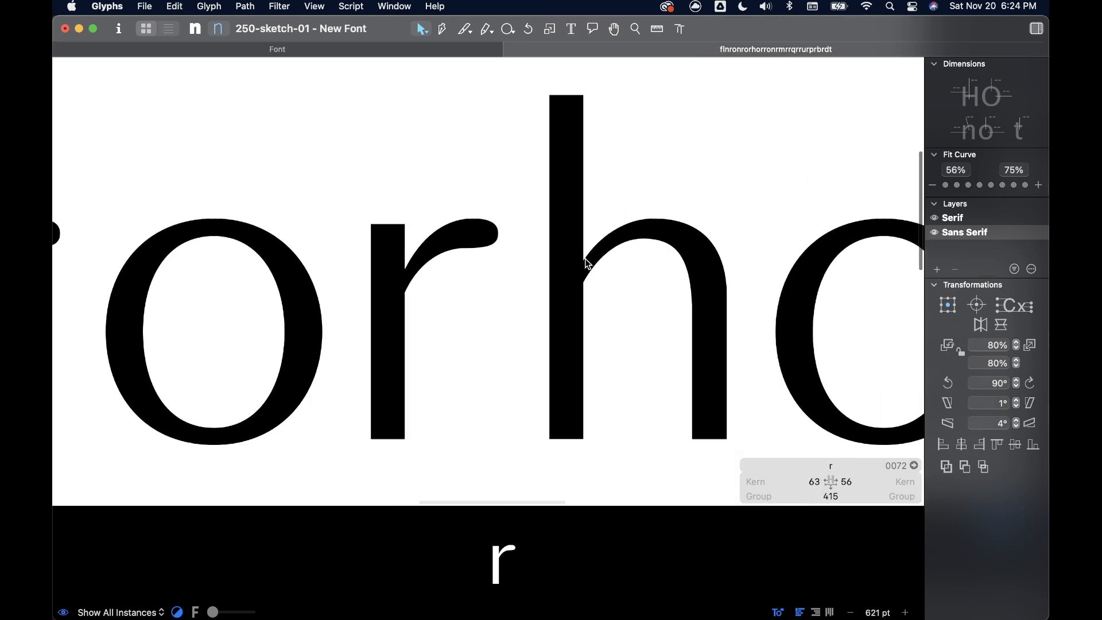
pyautogui.doubleClick(438, 247)
pyautogui.scroll(2, 425, 272)
pyautogui.scroll(2, 422, 270)
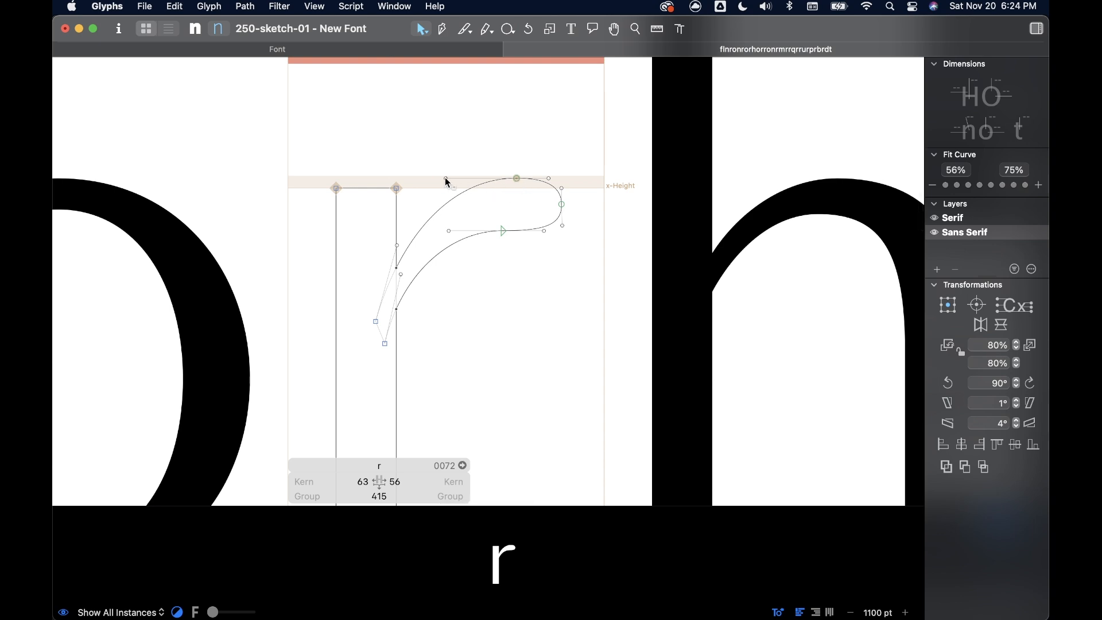
pyautogui.moveTo(447, 182); pyautogui.dragTo(526, 184)
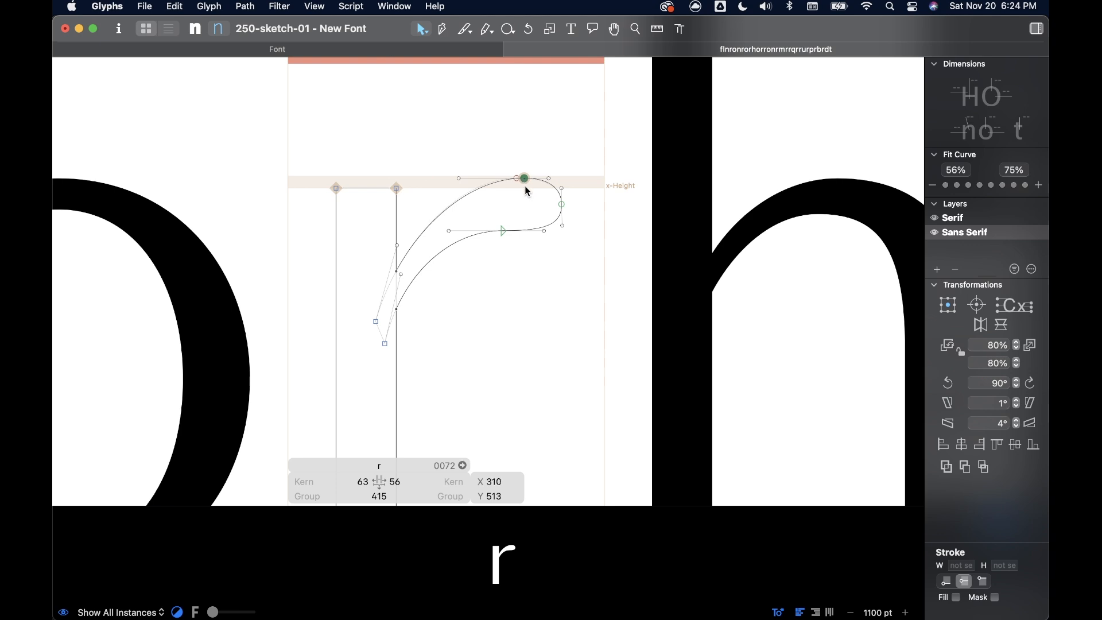
# - Examine the r's shape and spacing within the whole test string at progressively smaller sizes
pyautogui.click(555, 310)
pyautogui.press('super+minus')
pyautogui.press('super+minus')
pyautogui.press('super+minus')
pyautogui.press('super+minus')
pyautogui.press('super+minus')
pyautogui.press('super+minus')
pyautogui.press('space')
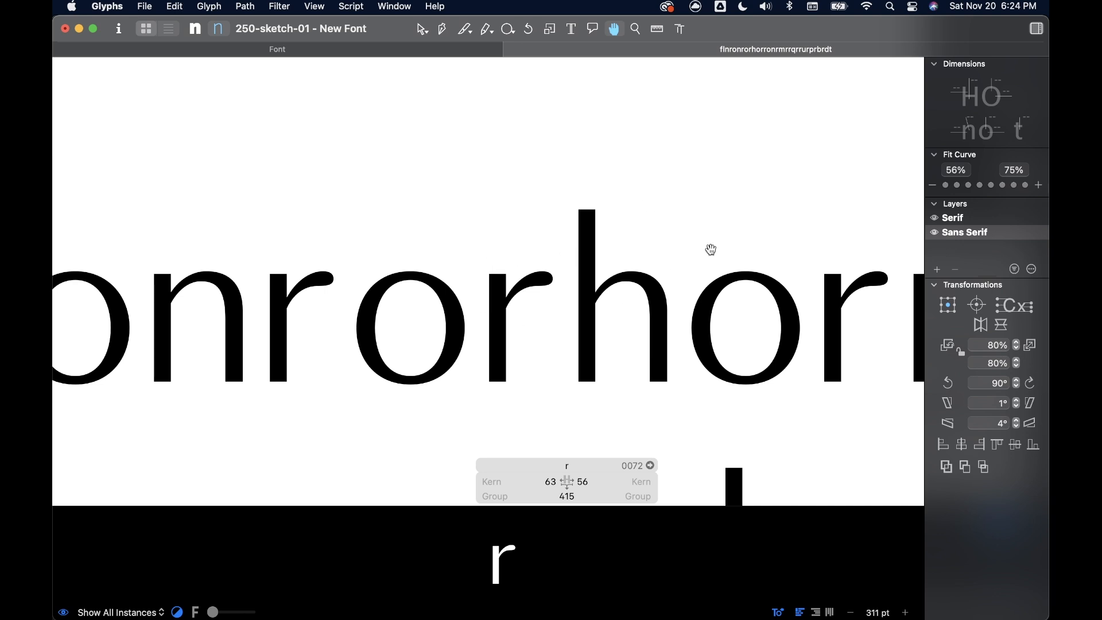
pyautogui.press('super+minus')
pyautogui.press('super+minus')
pyautogui.press('super+minus')
pyautogui.press('super+minus')
pyautogui.press('super+minus')
pyautogui.press('super+minus')
pyautogui.press('super+minus')
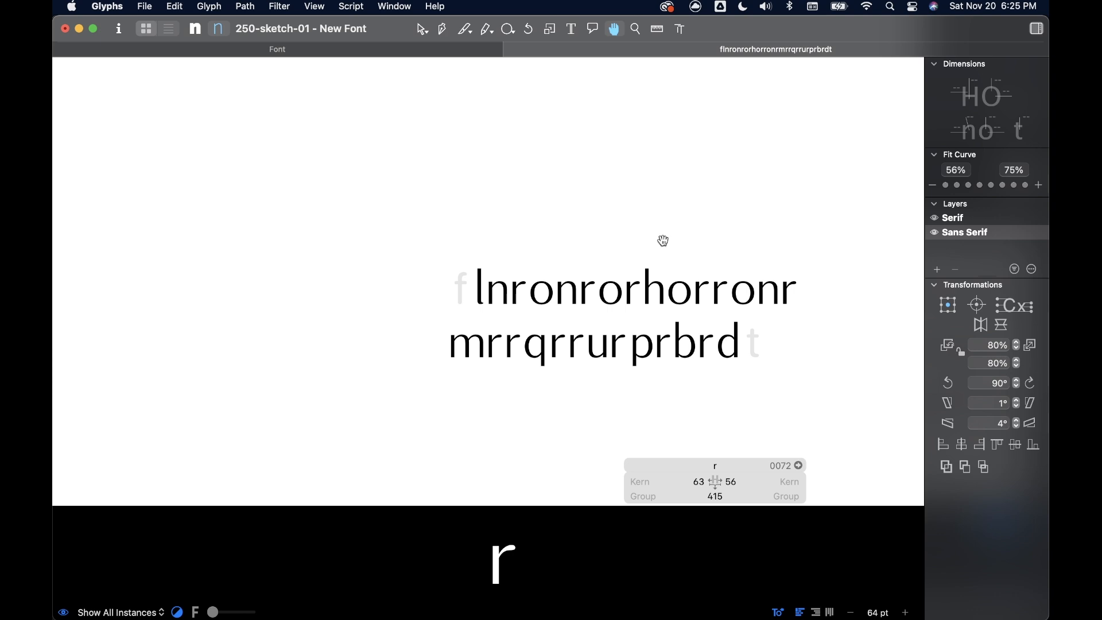
# - Copy the entire Sans Serif r outline and paste it into the r's Serif layer
pyautogui.press('v')
pyautogui.scroll(8, 647, 268)
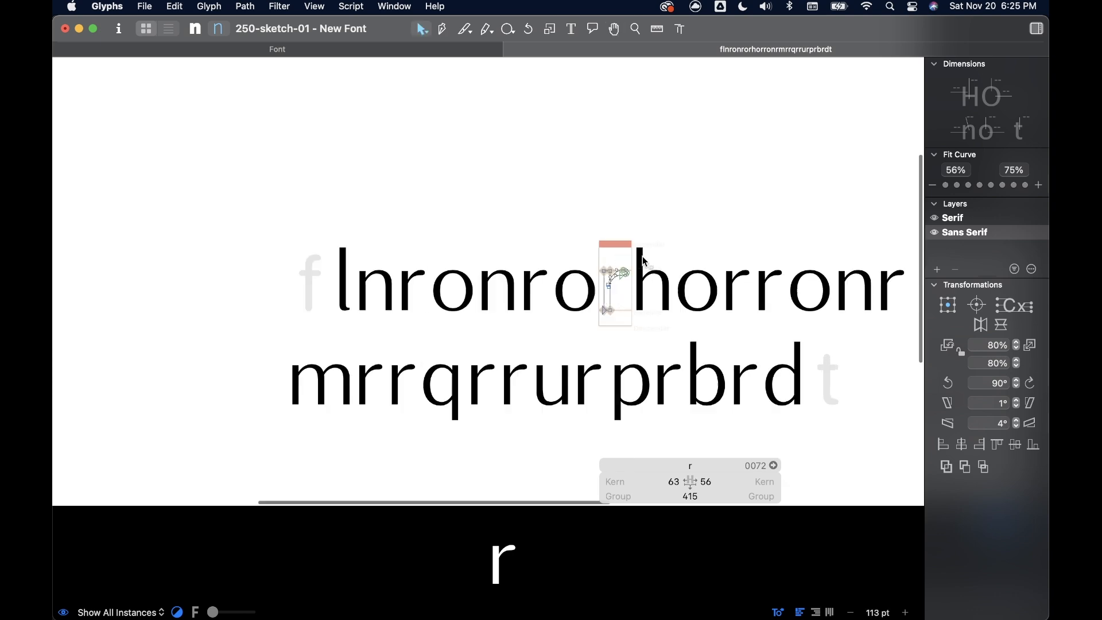
pyautogui.scroll(5, 609, 258)
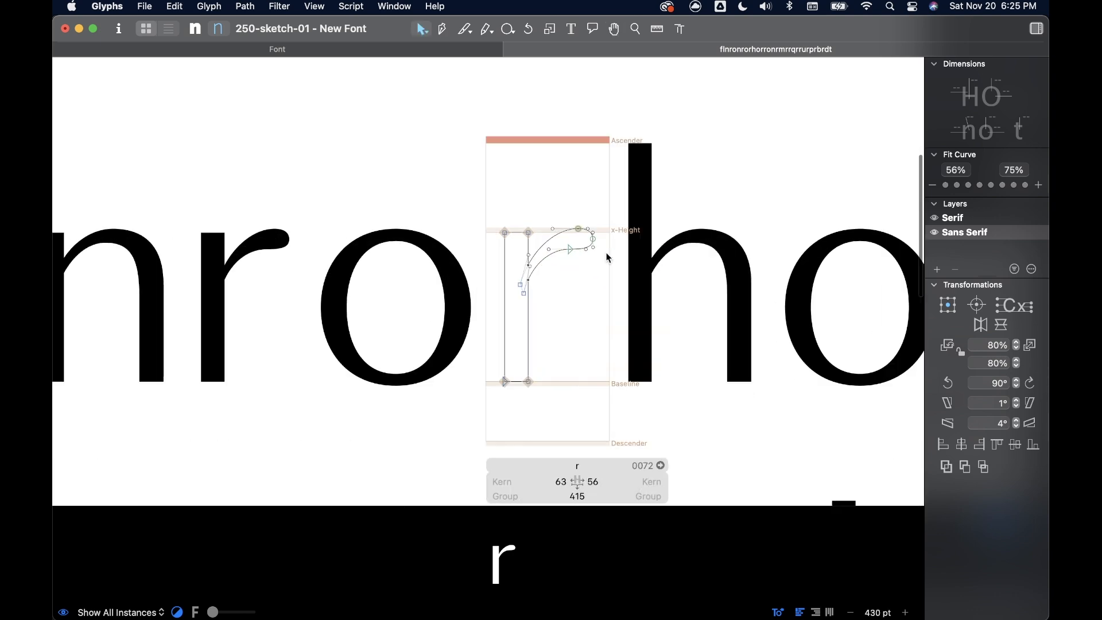
pyautogui.moveTo(485, 211); pyautogui.dragTo(613, 407)
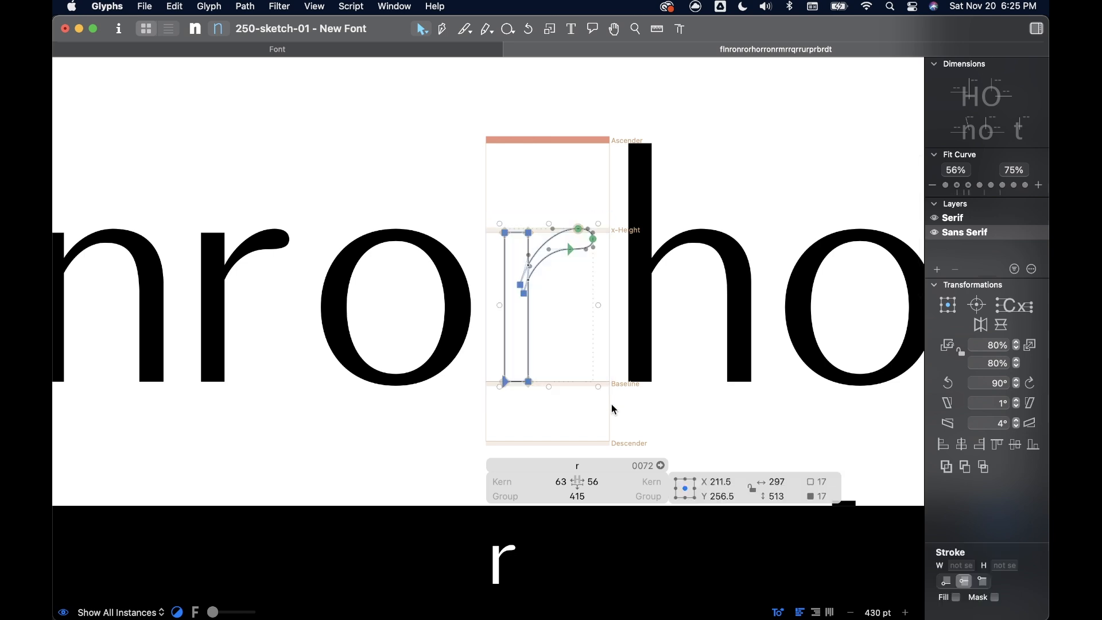
pyautogui.press('super+c')
pyautogui.click(960, 218)
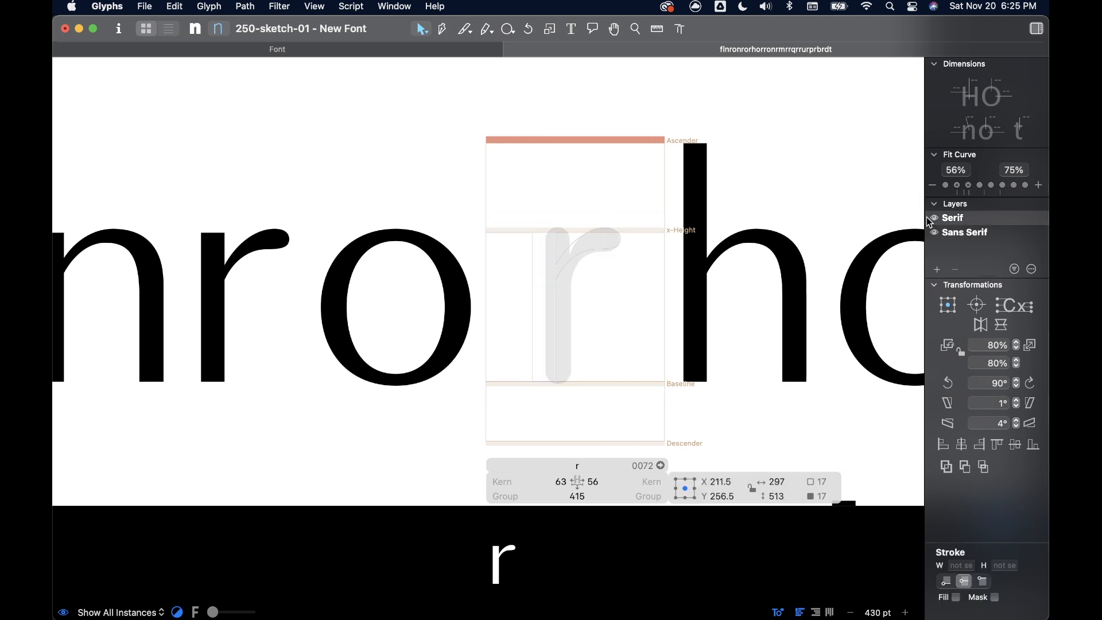
pyautogui.press('super+v')
pyautogui.click(578, 276)
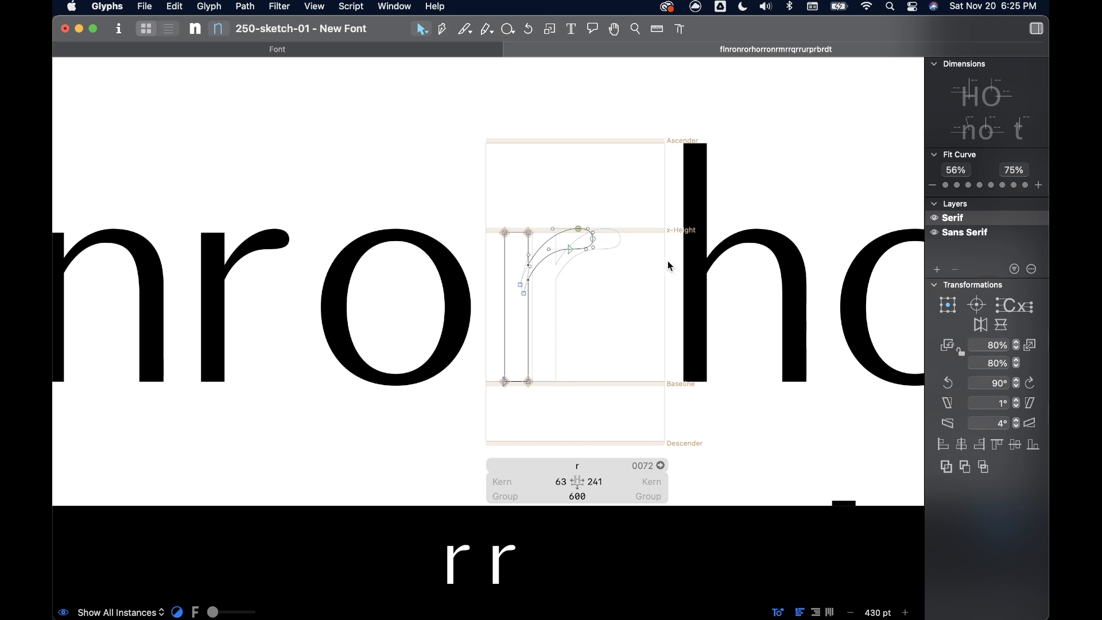
# - Copy the first stem of the Serif n together with its head serif and foot serif component
pyautogui.hscroll(-8, 669, 261)
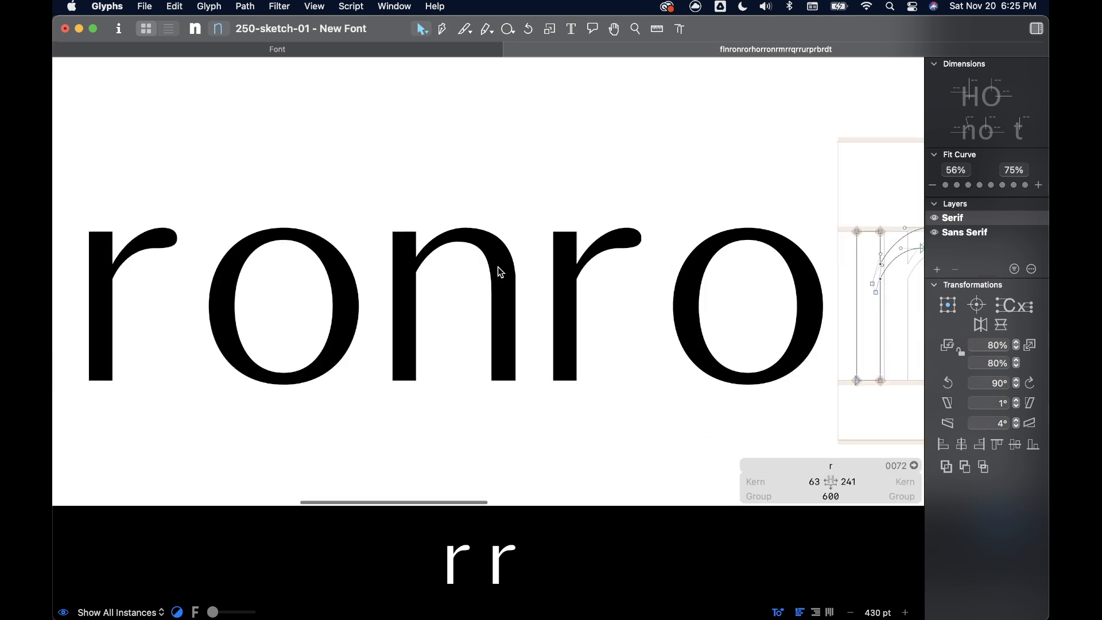
pyautogui.press('super+2')
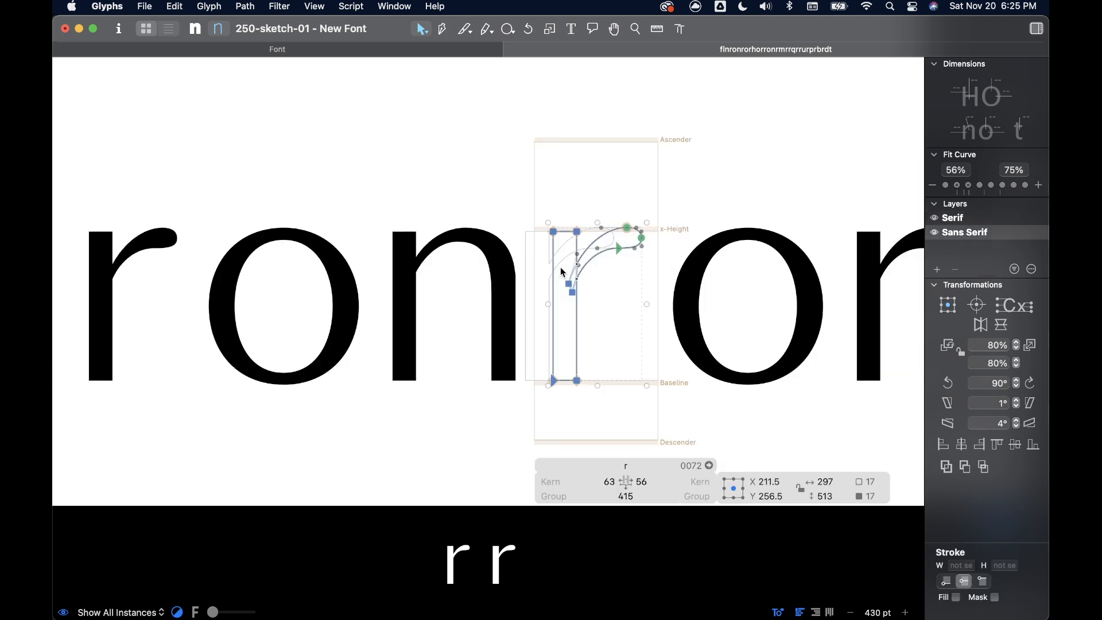
pyautogui.scroll(-2, 560, 266)
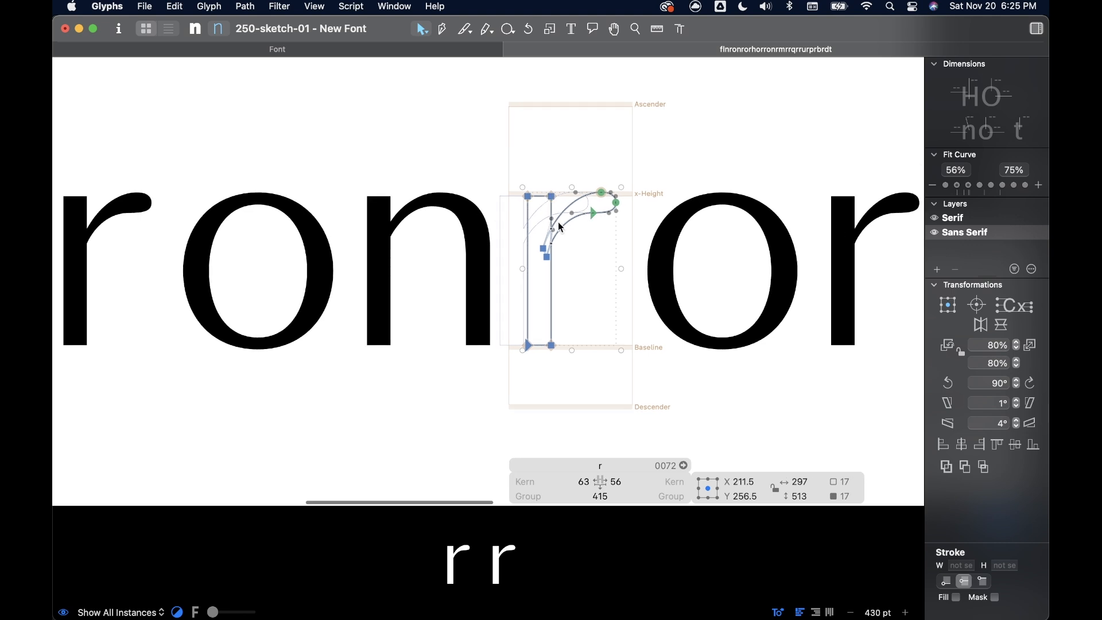
pyautogui.doubleClick(451, 227)
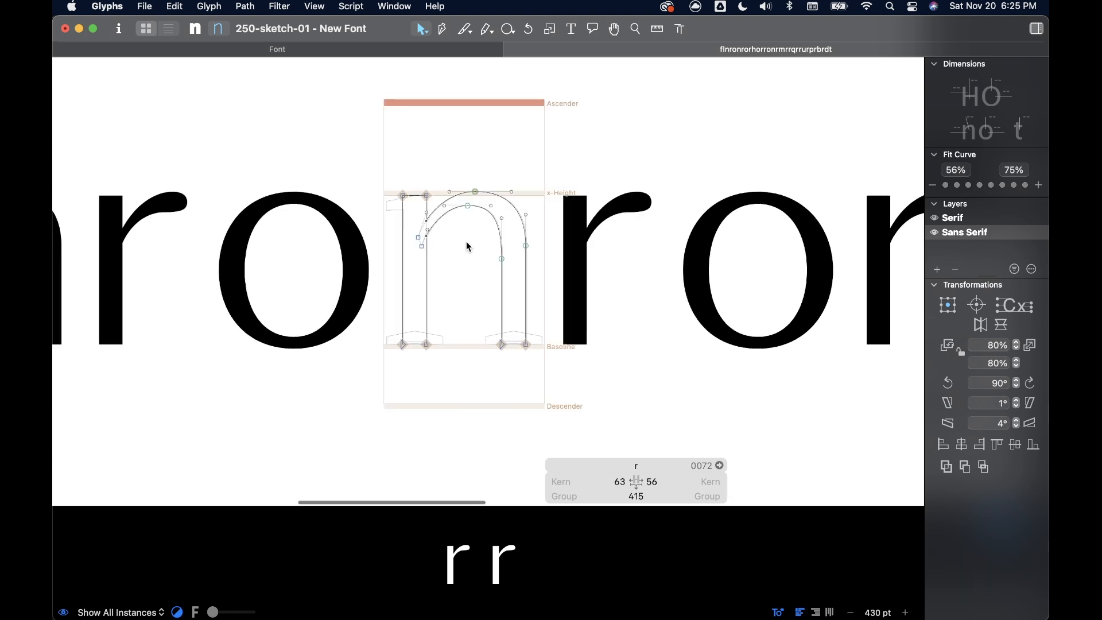
pyautogui.click(955, 218)
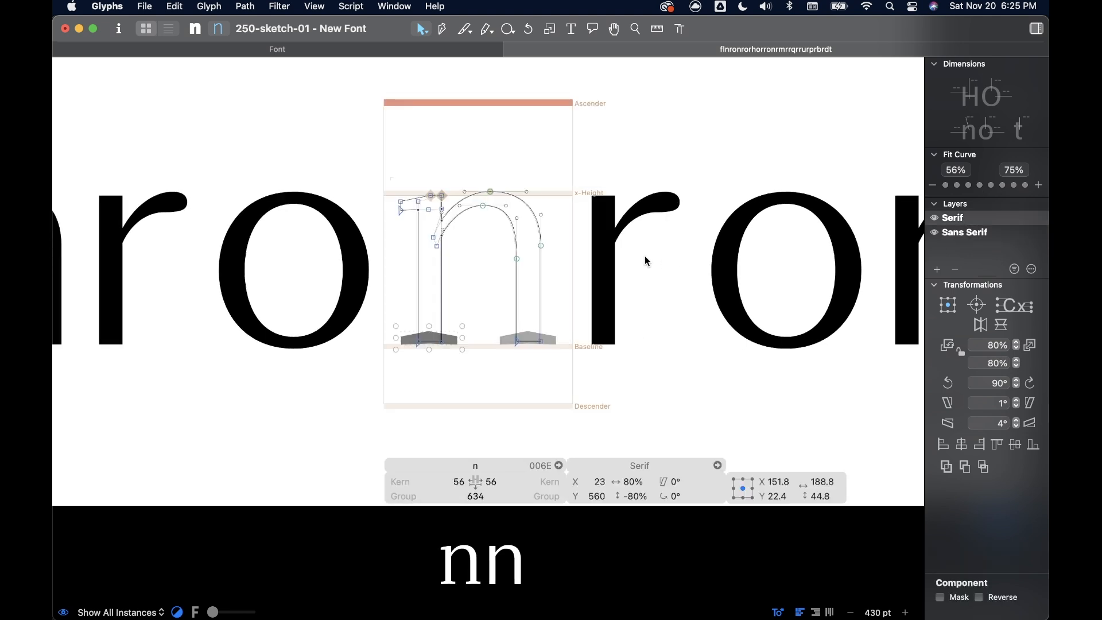
pyautogui.scroll(5, 427, 212)
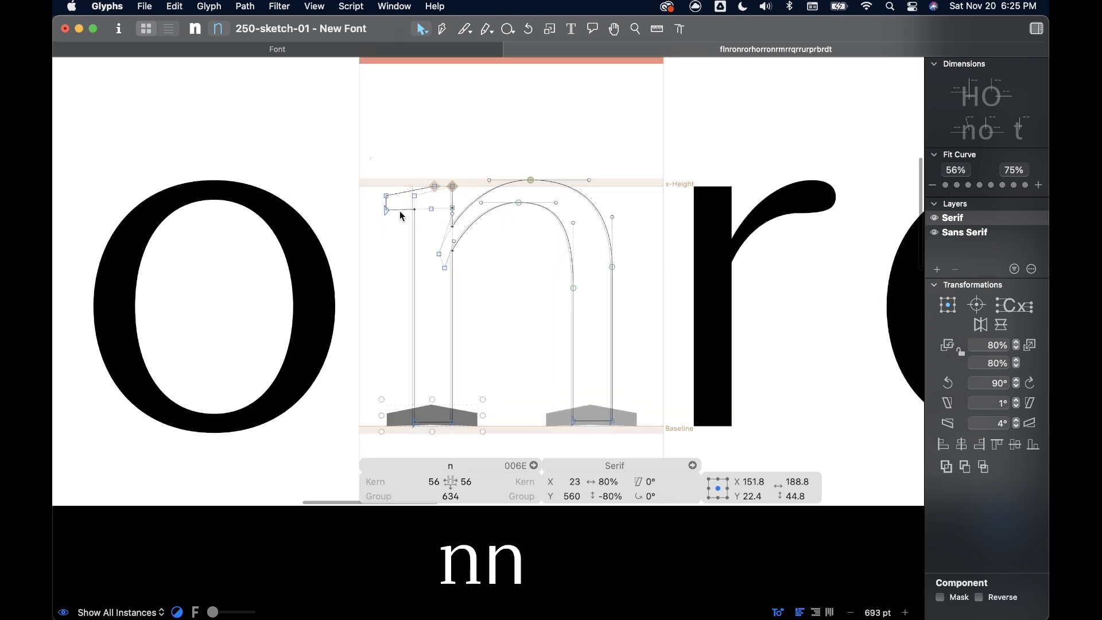
pyautogui.doubleClick(400, 212)
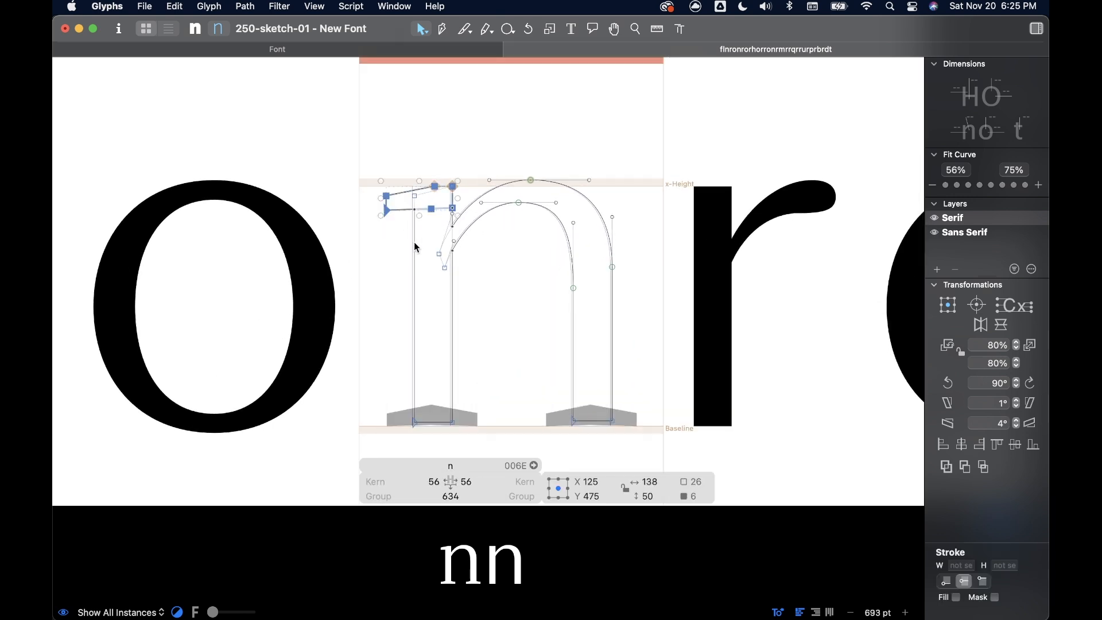
pyautogui.keyDown('shift'); pyautogui.click(408, 421); pyautogui.keyUp('shift')
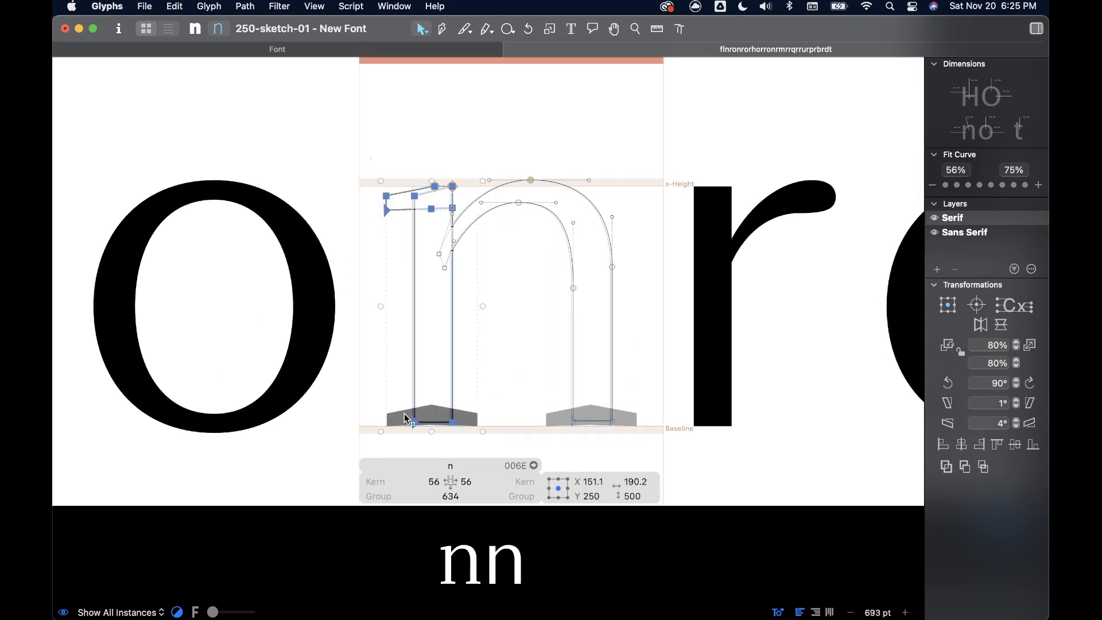
# - Paste the serifed stem into the Serif r and move it about 52 units left onto the r's own stem
pyautogui.doubleClick(754, 255)
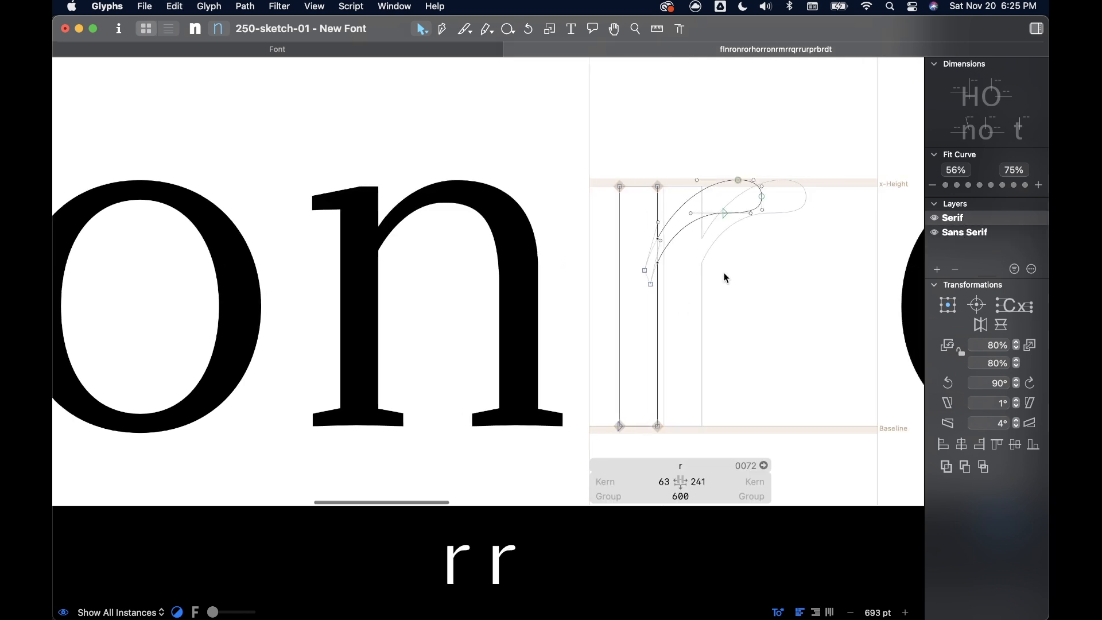
pyautogui.press('super+v')
pyautogui.scroll(3, 688, 190)
pyautogui.moveTo(690, 185); pyautogui.dragTo(645, 185)
# - Delete the pasted duplicate stem outline and lower the upper-left node of the r's original stem to X 63, Y 474
pyautogui.click(615, 187)
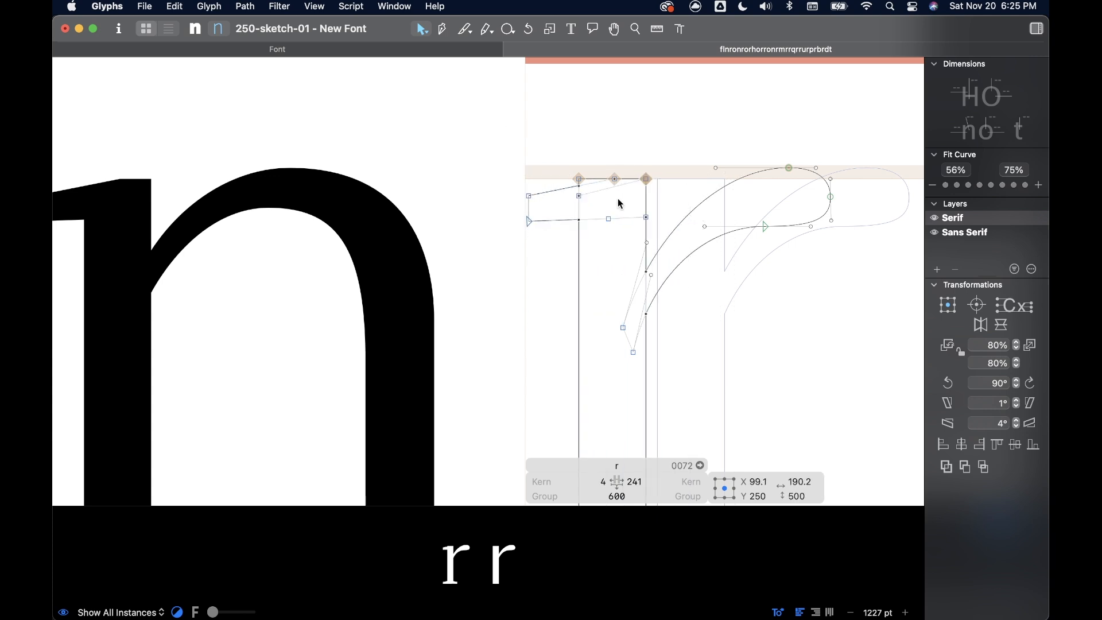
pyautogui.click(615, 187)
pyautogui.click(599, 185)
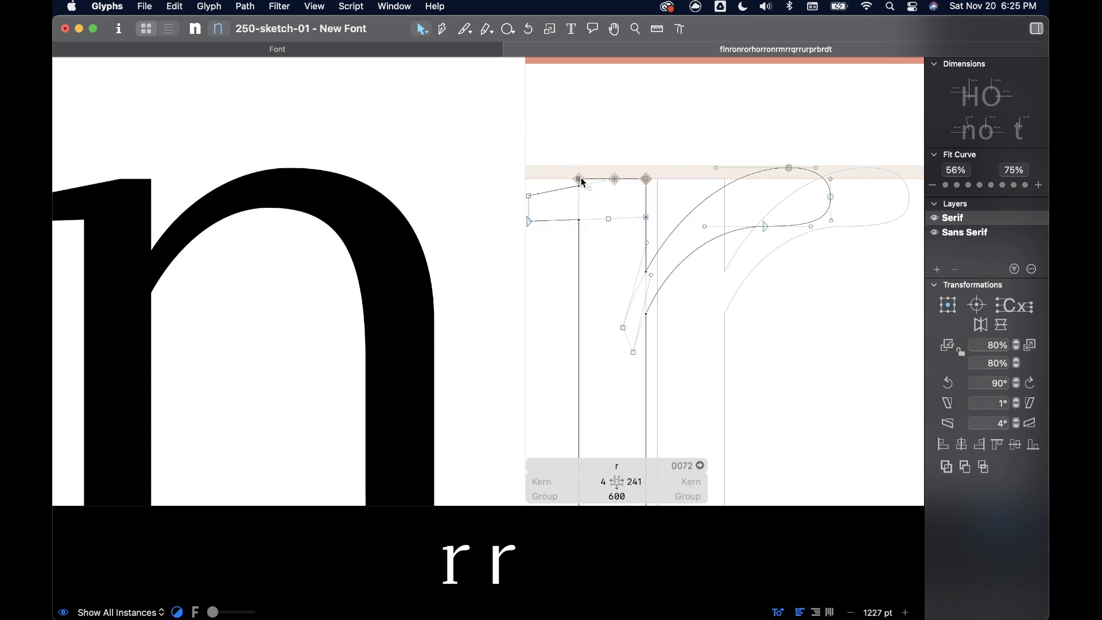
pyautogui.click(580, 180)
pyautogui.moveTo(580, 180); pyautogui.dragTo(579, 204)
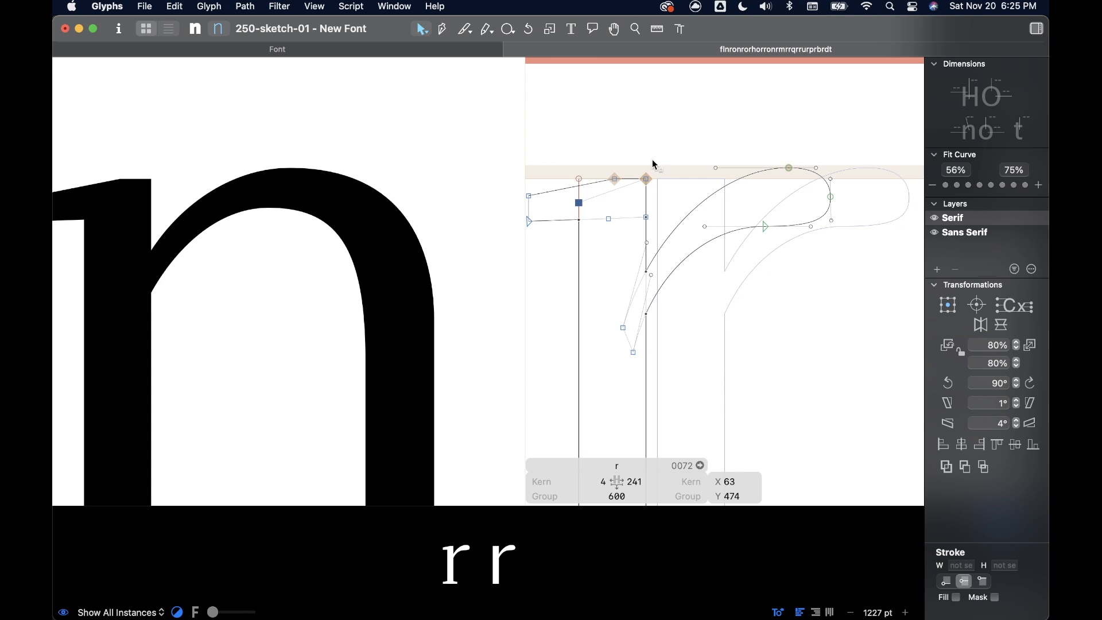
# - Set both the left and right sidebearings of the Serif r to 56
pyautogui.click(773, 156)
pyautogui.scroll(-10, 773, 155)
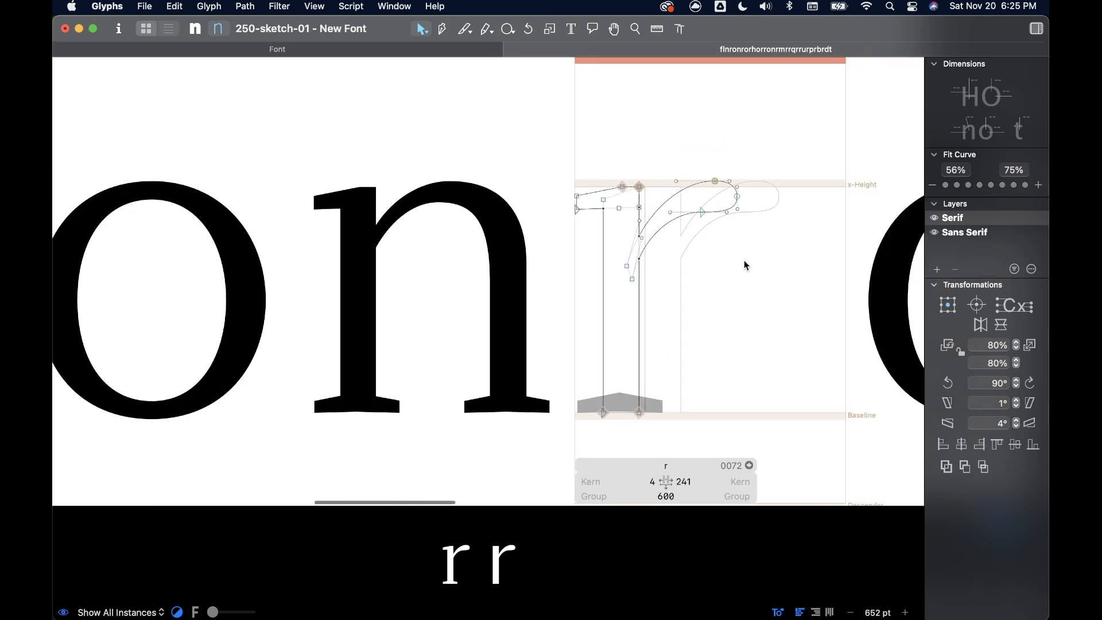
pyautogui.hscroll(3, 637, 368)
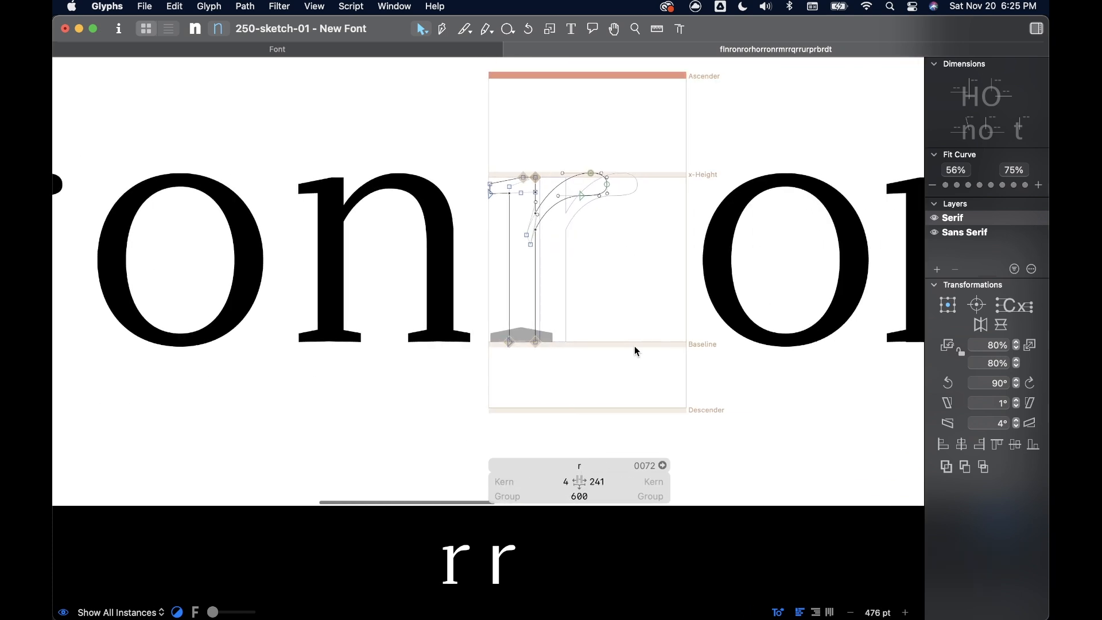
pyautogui.doubleClick(390, 272)
pyautogui.doubleClick(590, 275)
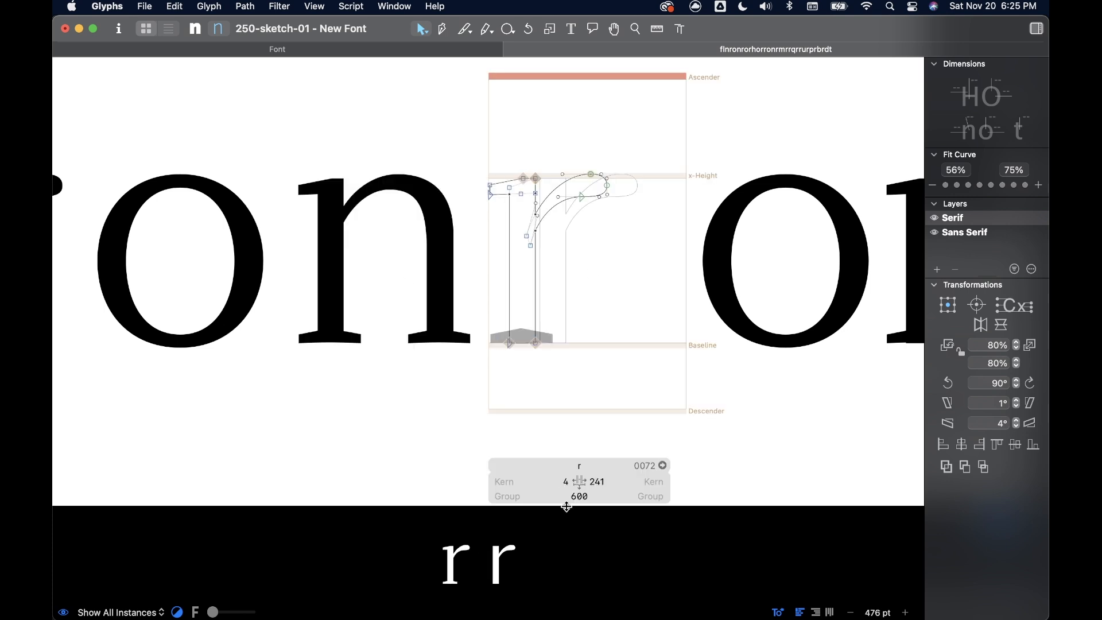
pyautogui.write('56')
pyautogui.press('Tab')
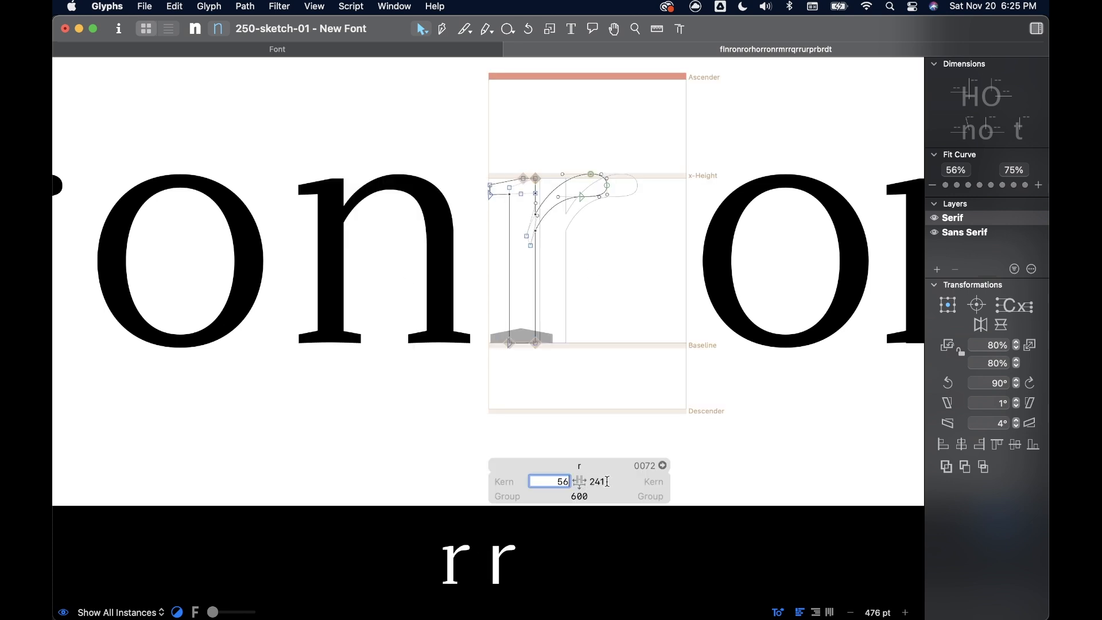
pyautogui.write('56')
pyautogui.press('Return')
# - Compare the r's spacing in both masters' sample text and set the Serif r's right sidebearing to 40
pyautogui.scroll(1, 653, 278)
pyautogui.scroll(-5, 644, 278)
pyautogui.scroll(-5, 460, 177)
pyautogui.scroll(-3, 461, 180)
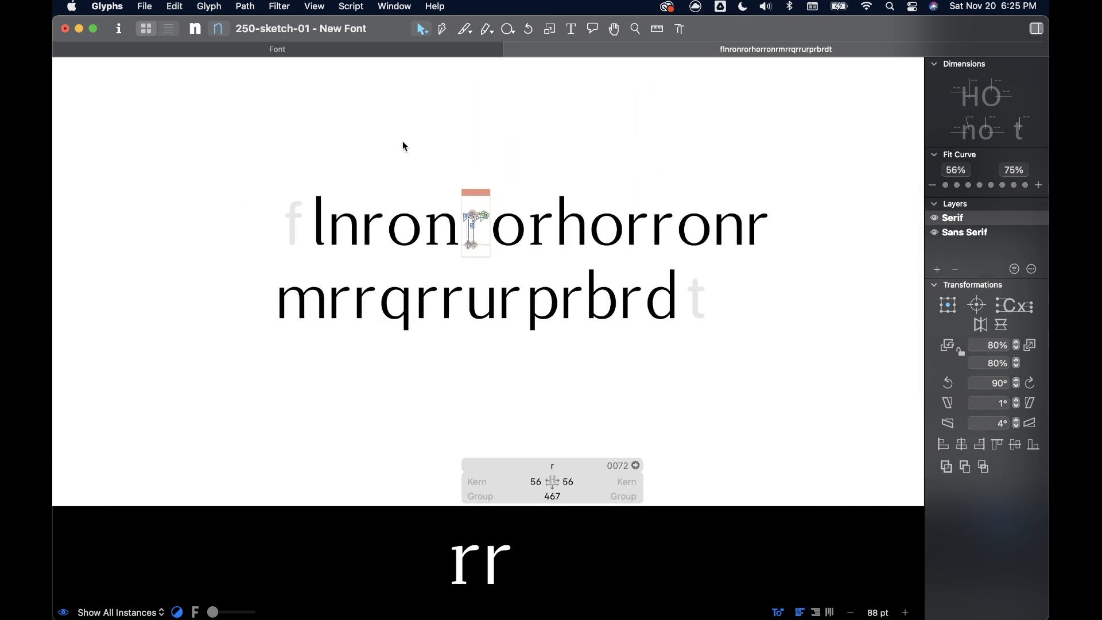
pyautogui.click(196, 30)
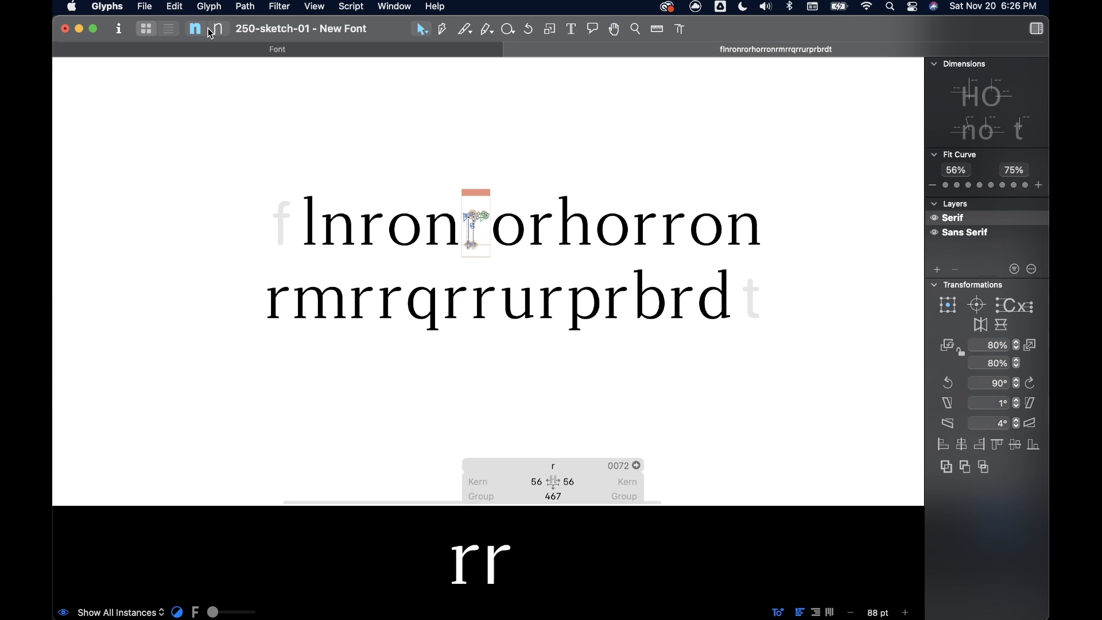
pyautogui.click(196, 30)
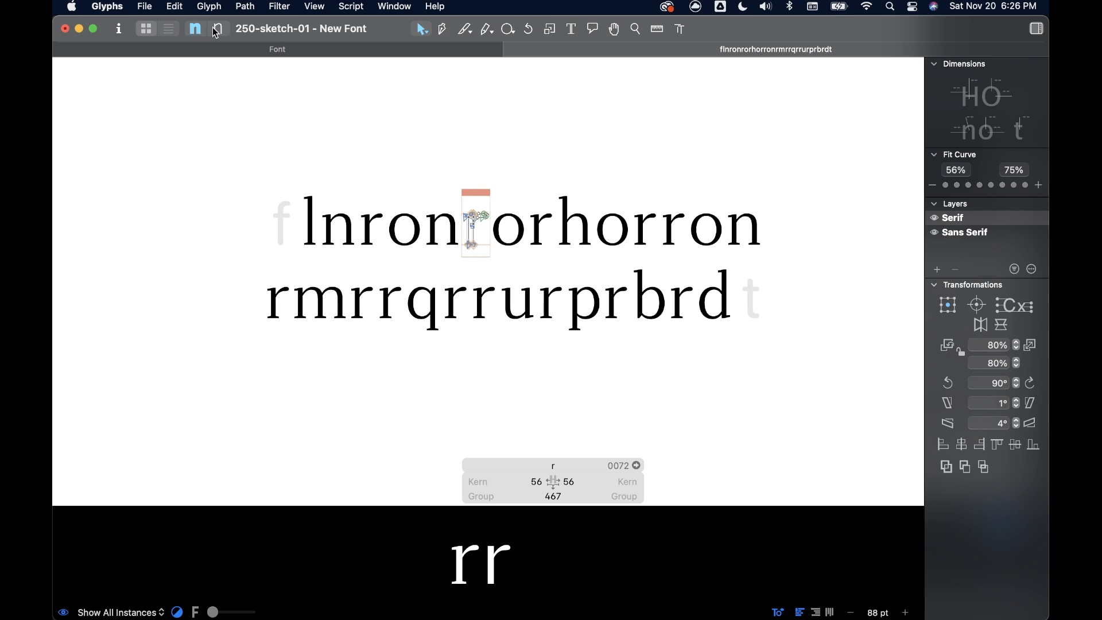
pyautogui.click(215, 29)
pyautogui.click(195, 30)
pyautogui.click(576, 482)
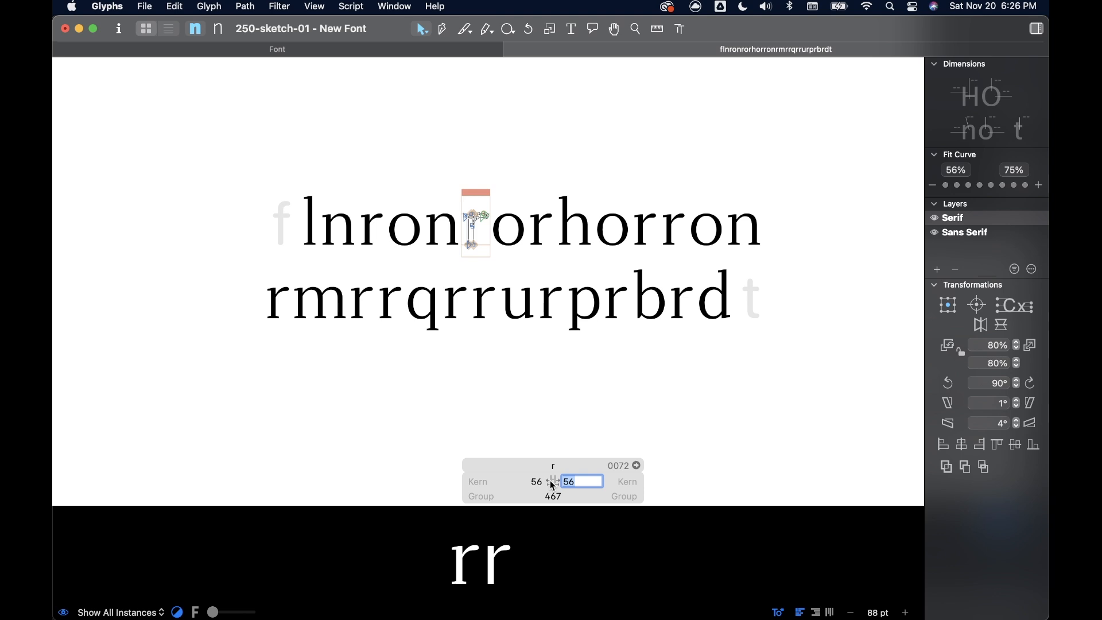
pyautogui.write('40')
pyautogui.press('Return')
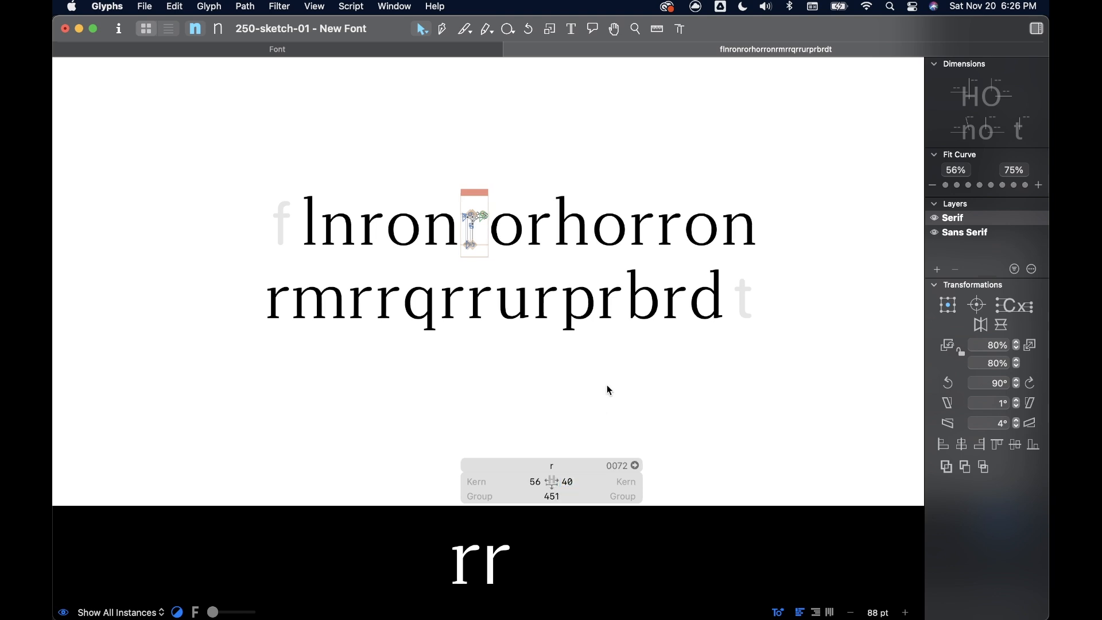
# - Set the Sans Serif r's right sidebearing to 40 and compare the sample text in both masters
pyautogui.click(966, 232)
pyautogui.moveTo(576, 483); pyautogui.dragTo(538, 480)
pyautogui.write('40')
pyautogui.press('Return')
pyautogui.click(202, 27)
pyautogui.click(224, 30)
pyautogui.click(204, 31)
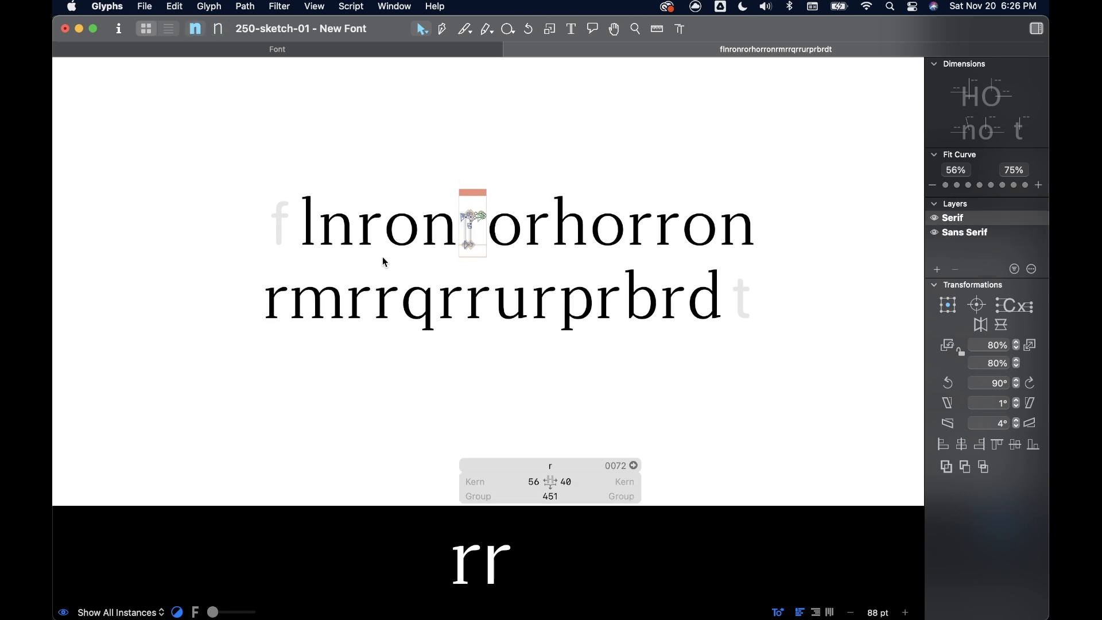
# - Select and copy the entire Sans Serif outline of the r
pyautogui.hscroll(-1, 313, 259)
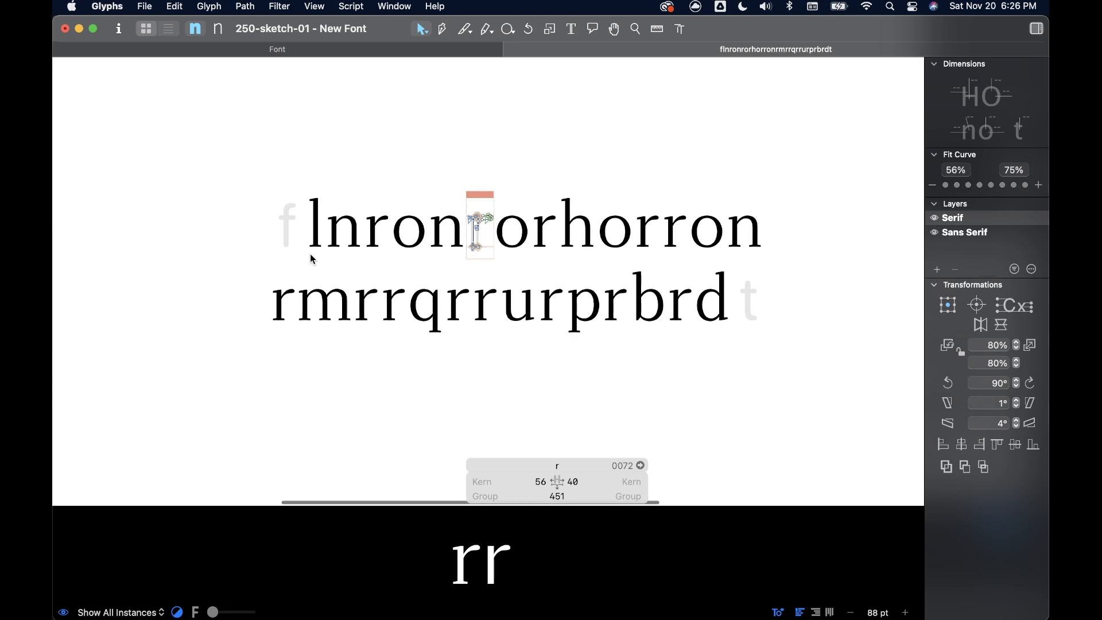
pyautogui.scroll(5, 315, 257)
pyautogui.hscroll(2, 588, 224)
pyautogui.scroll(1, 588, 224)
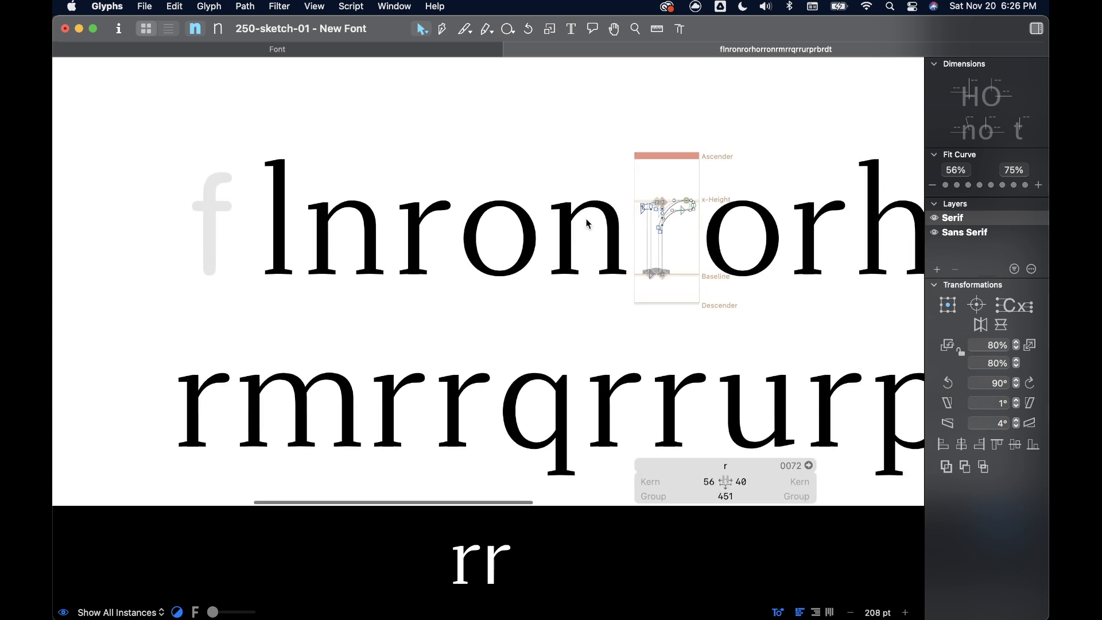
pyautogui.hscroll(2, 599, 221)
pyautogui.scroll(5, 632, 218)
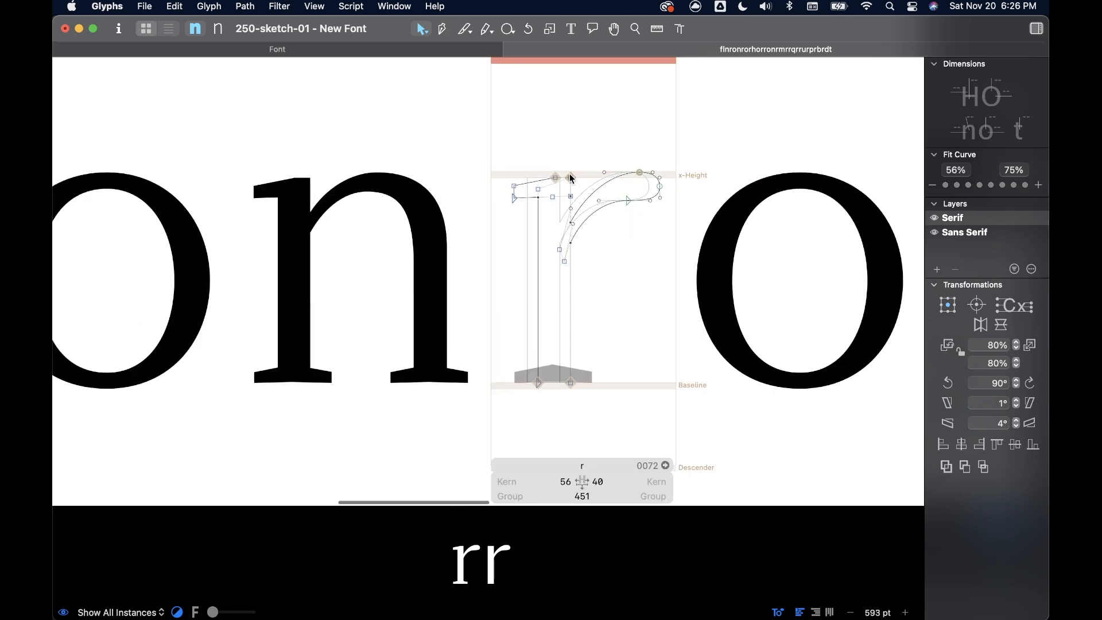
pyautogui.click(954, 232)
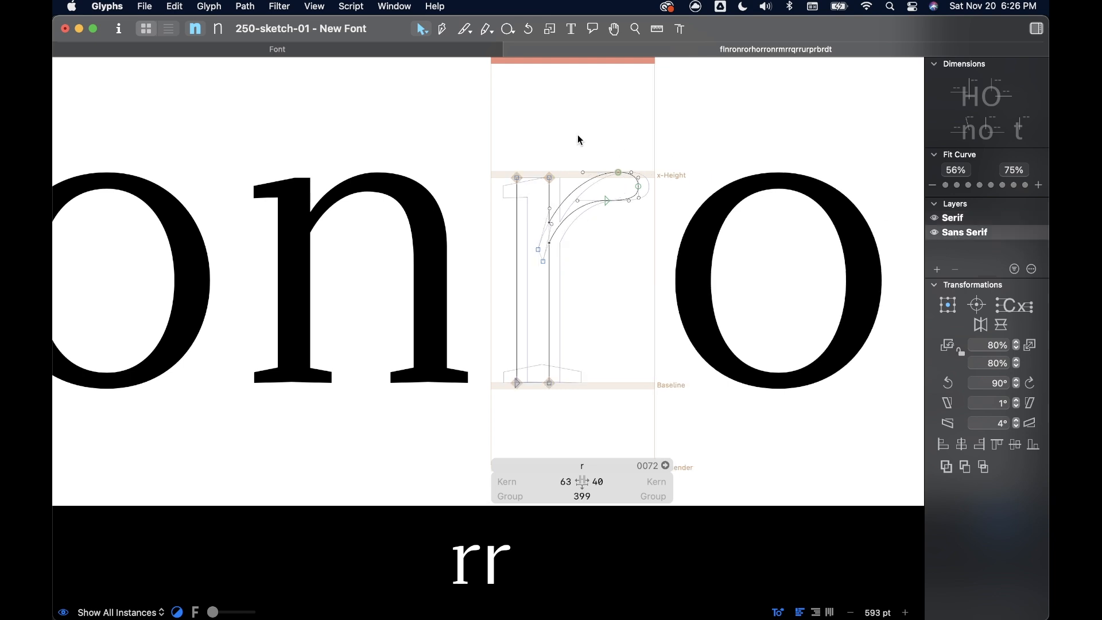
pyautogui.moveTo(499, 142); pyautogui.dragTo(656, 432)
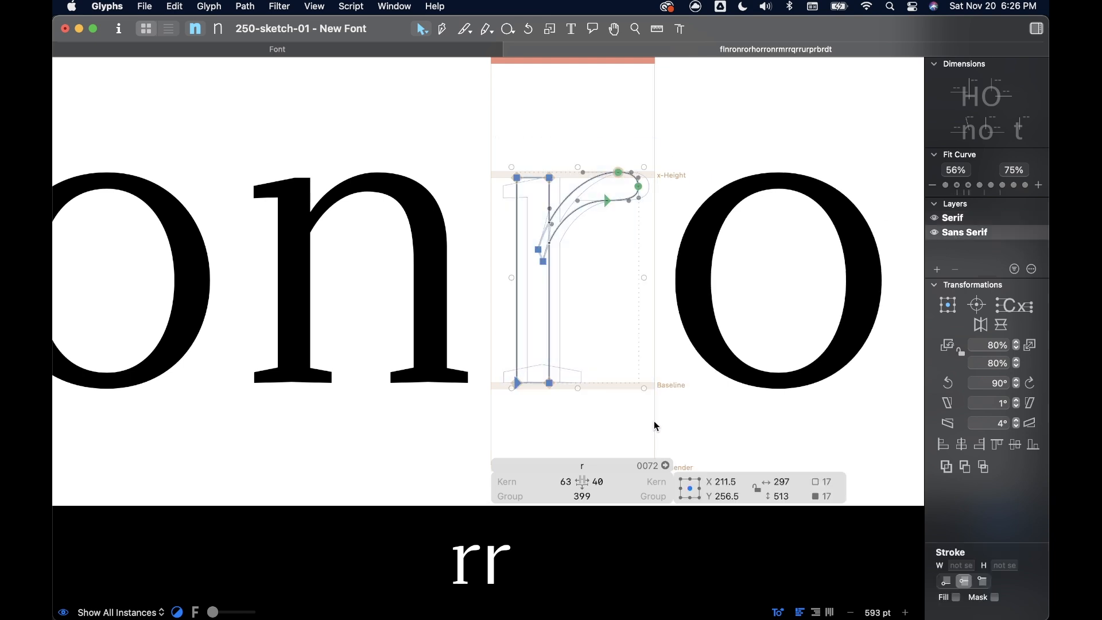
# - Paste the copied r outline into the empty Sans Serif layer of the f
pyautogui.scroll(-6, 627, 321)
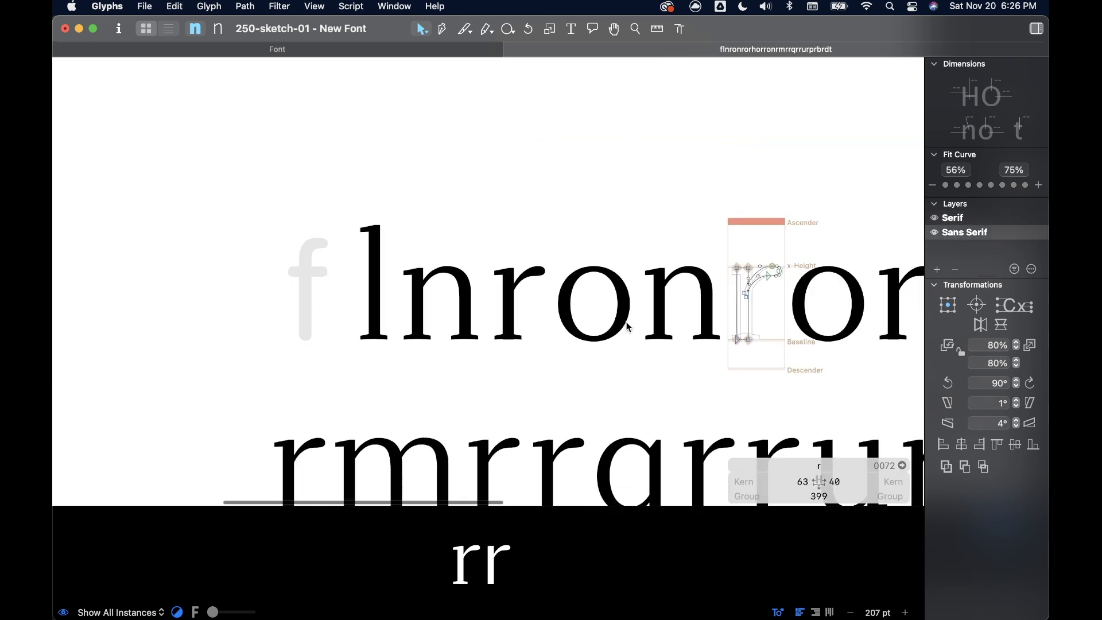
pyautogui.click(374, 287)
pyautogui.scroll(6, 373, 287)
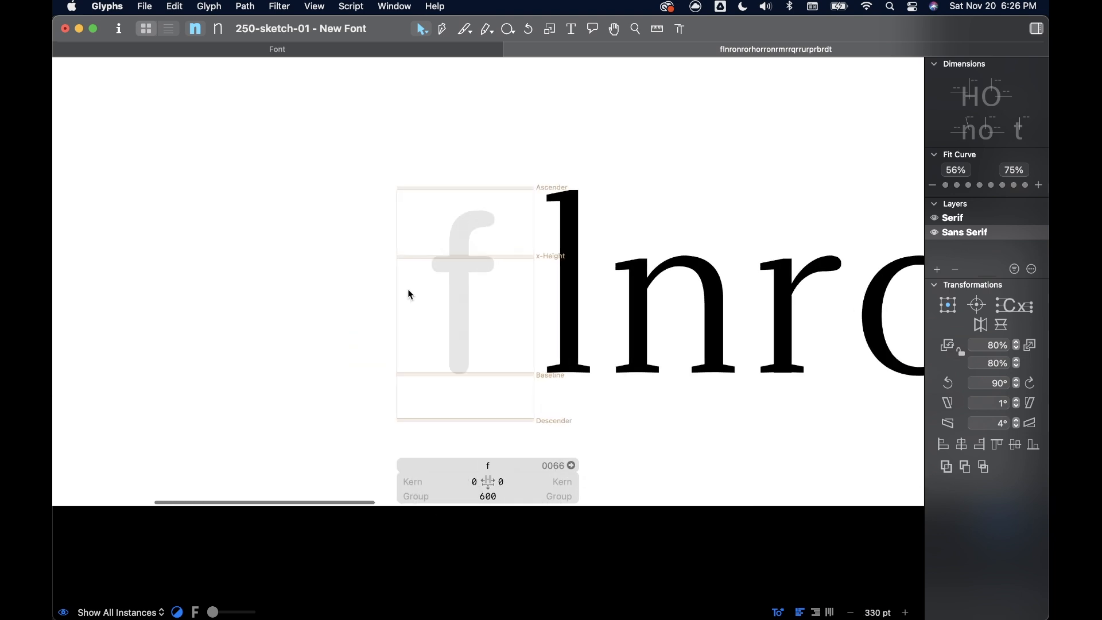
pyautogui.scroll(2, 408, 294)
pyautogui.scroll(-3, 570, 275)
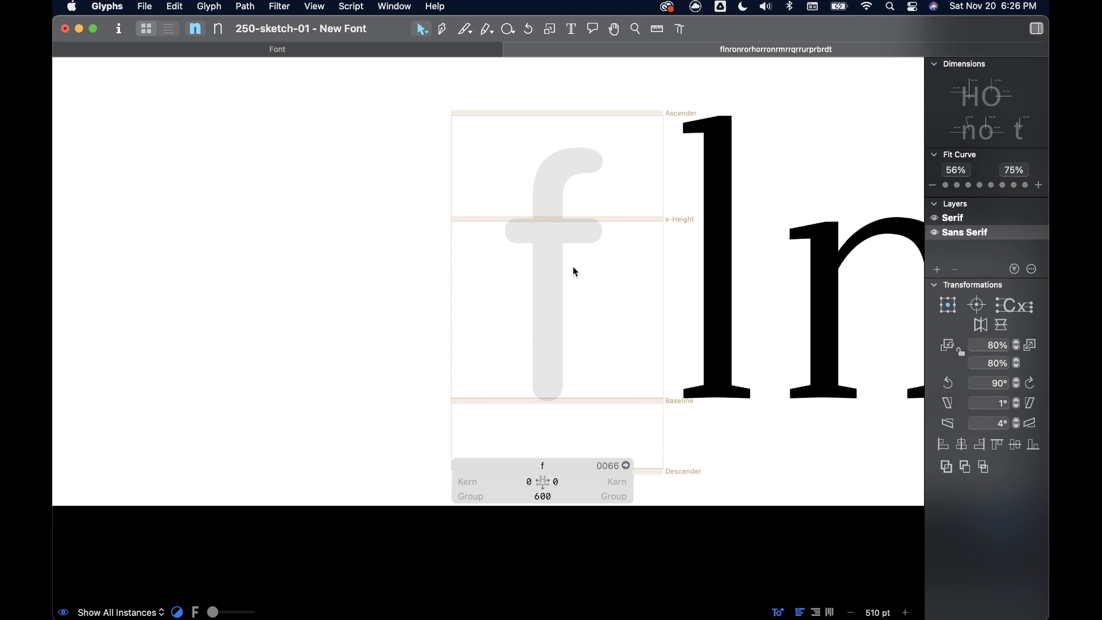
pyautogui.press('super+v')
pyautogui.click(536, 228)
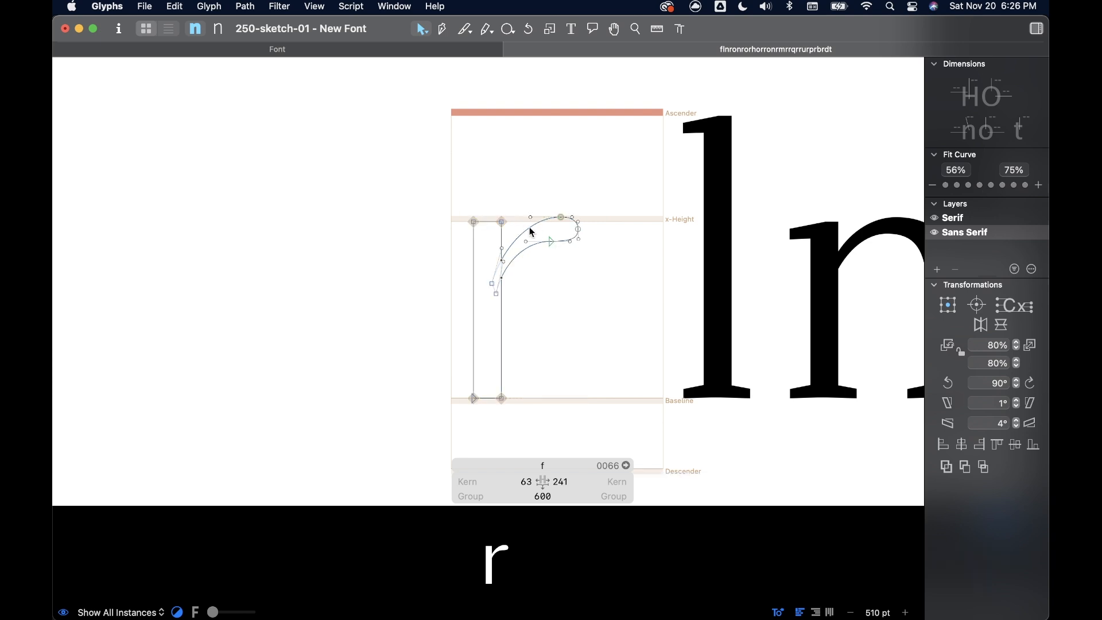
# - Move the pasted r arm straight up, off the stem, until its top meets the ascender line
pyautogui.scroll(2, 532, 232)
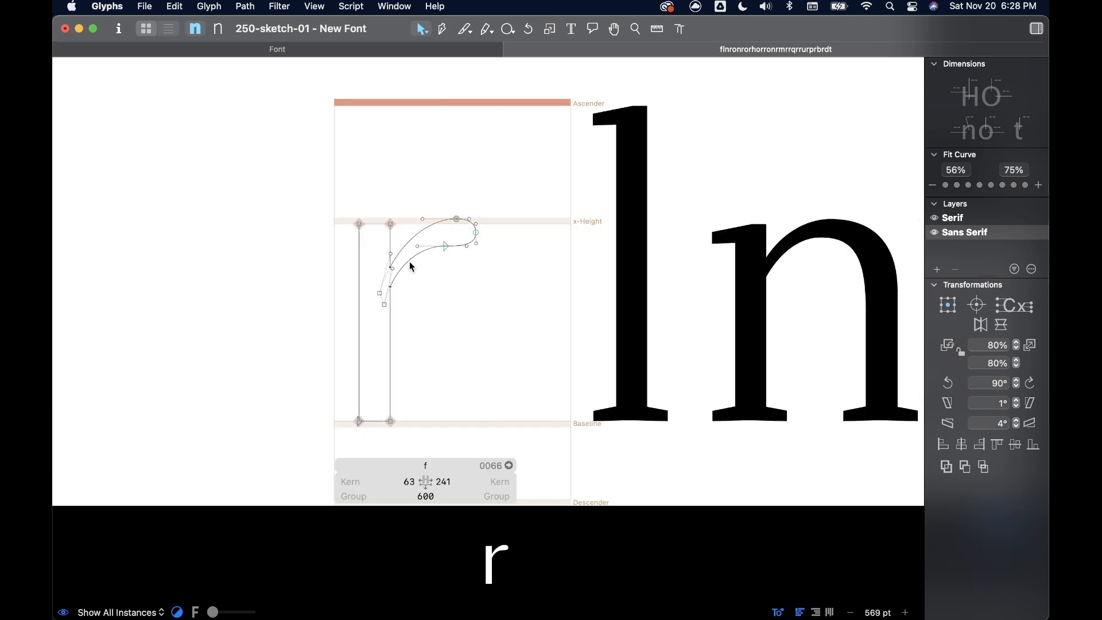
pyautogui.doubleClick(447, 248)
pyautogui.moveTo(446, 251); pyautogui.dragTo(437, 139)
pyautogui.click(515, 166)
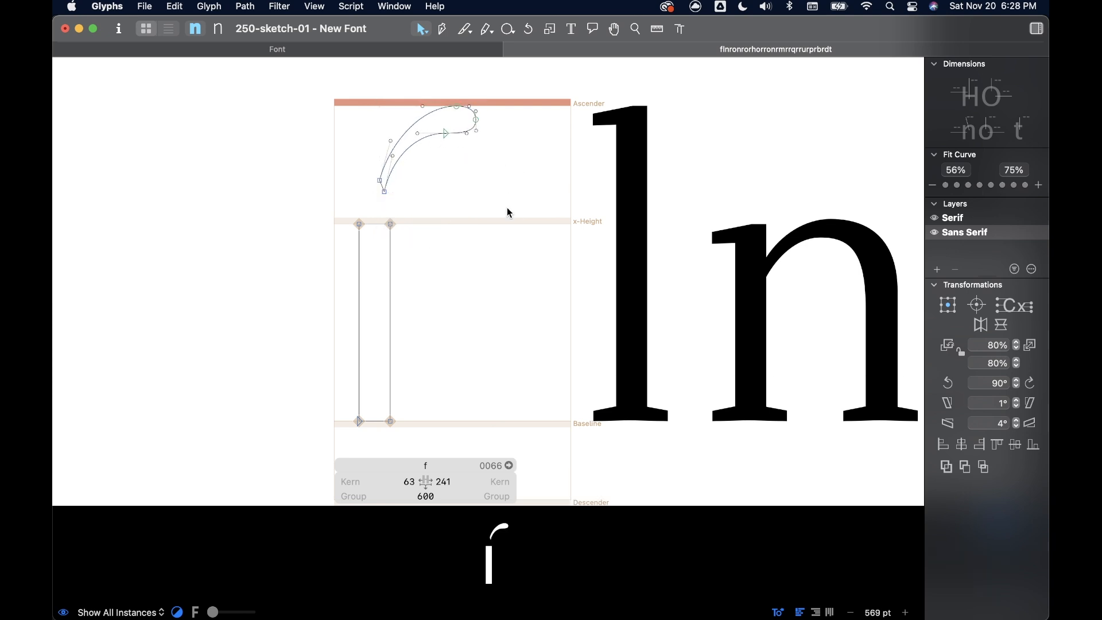
# - Start a Pen path above the f stem at about X 63, Y 516 and curve it up to about X 242, Y 814
pyautogui.hscroll(-3, 508, 209)
pyautogui.scroll(1, 508, 210)
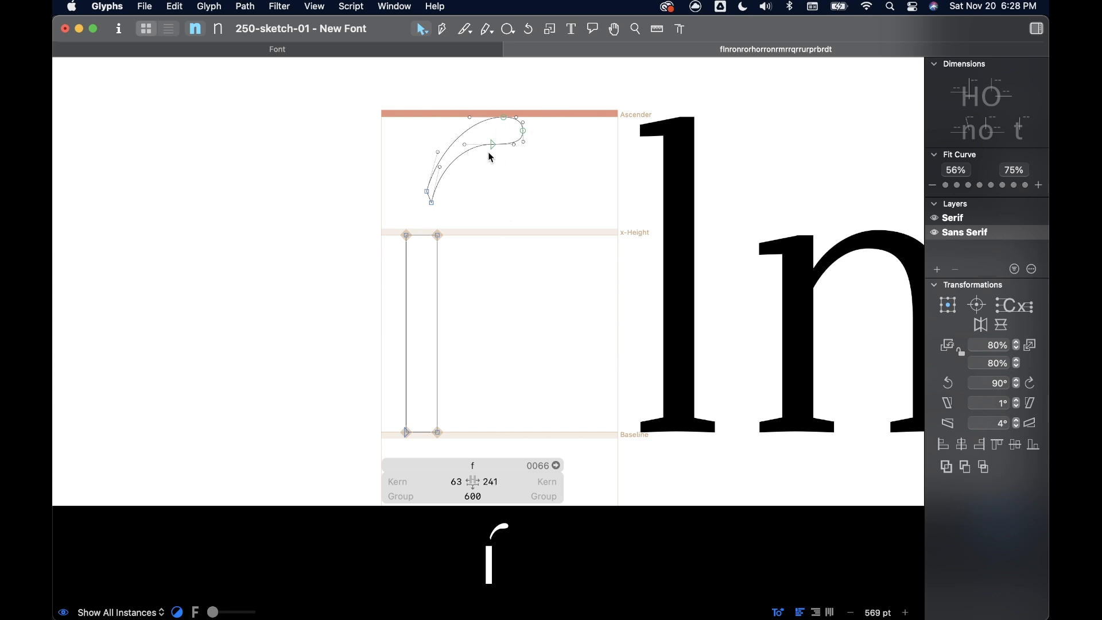
pyautogui.hscroll(-2, 439, 243)
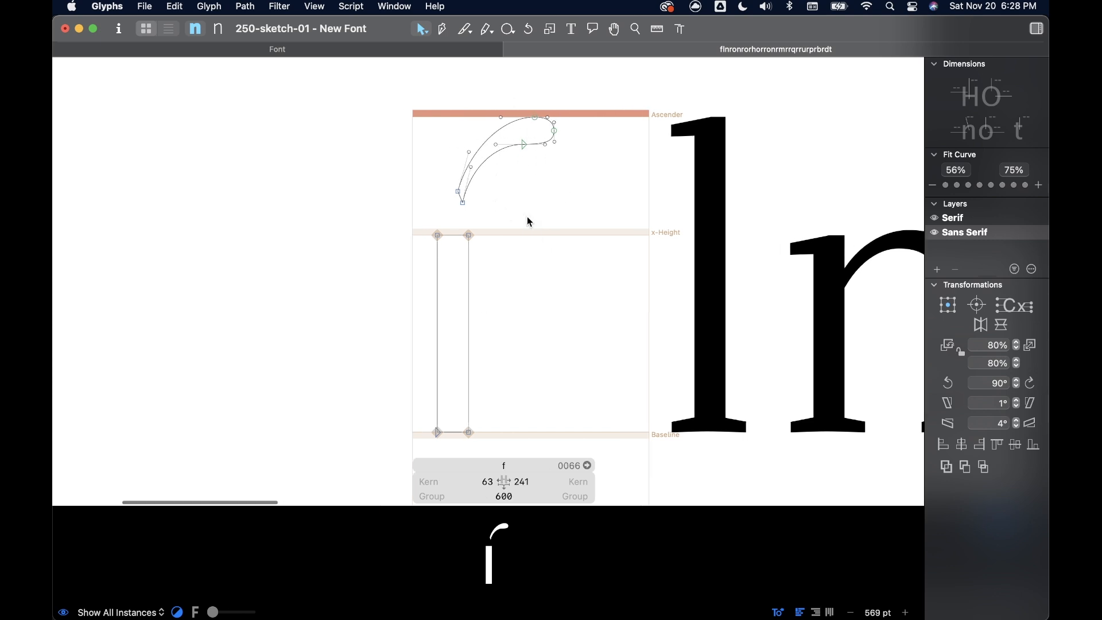
pyautogui.press('p')
pyautogui.scroll(3, 439, 227)
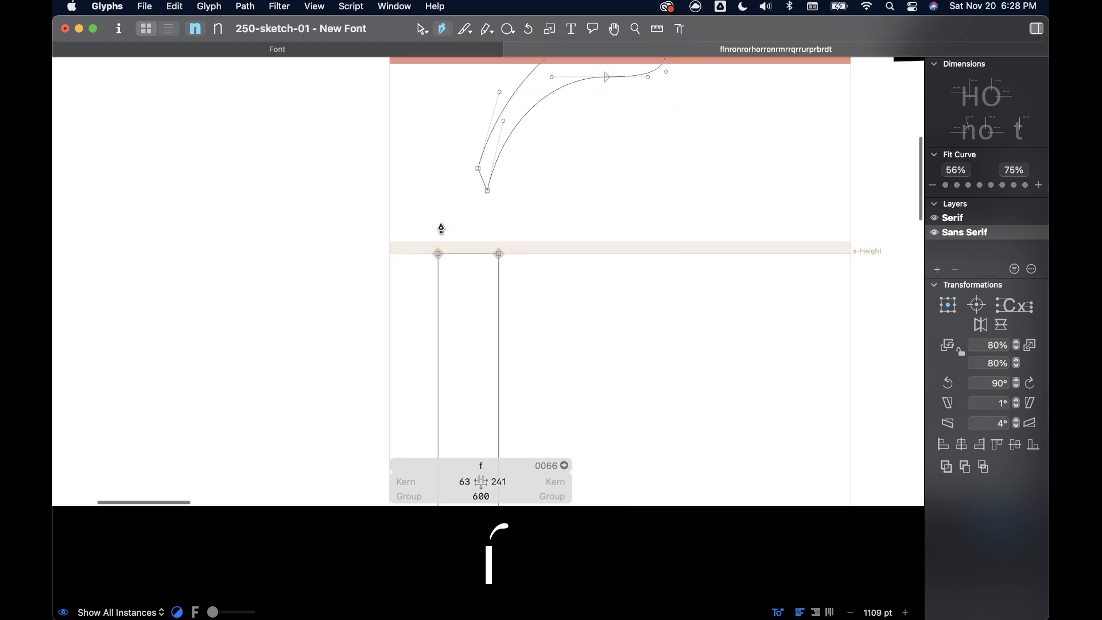
pyautogui.scroll(3, 438, 249)
pyautogui.hscroll(2, 438, 248)
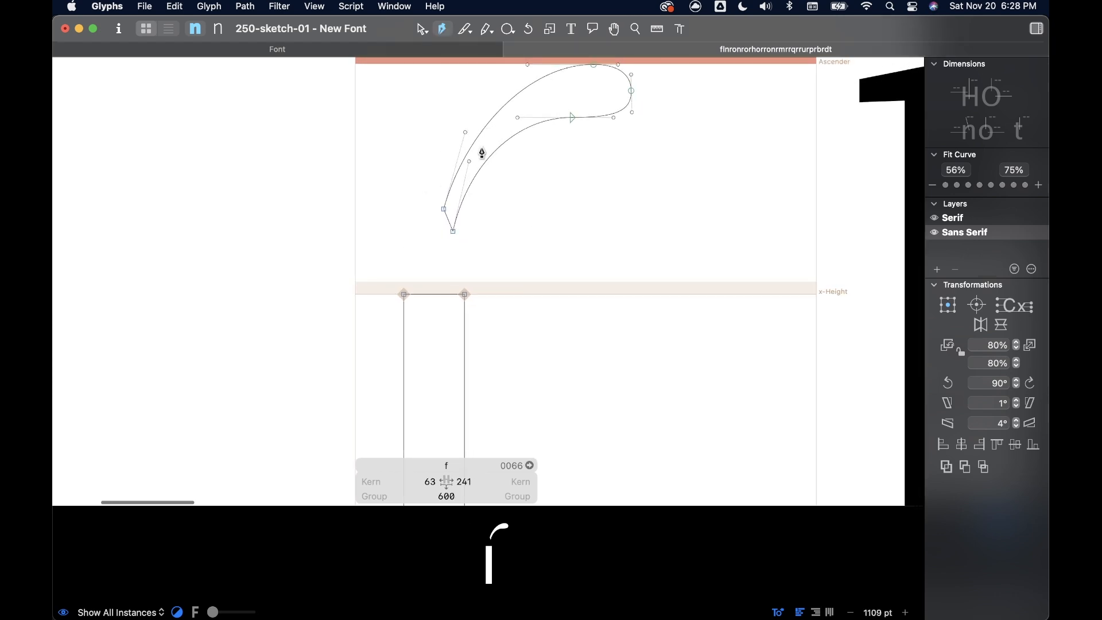
pyautogui.scroll(-3, 485, 151)
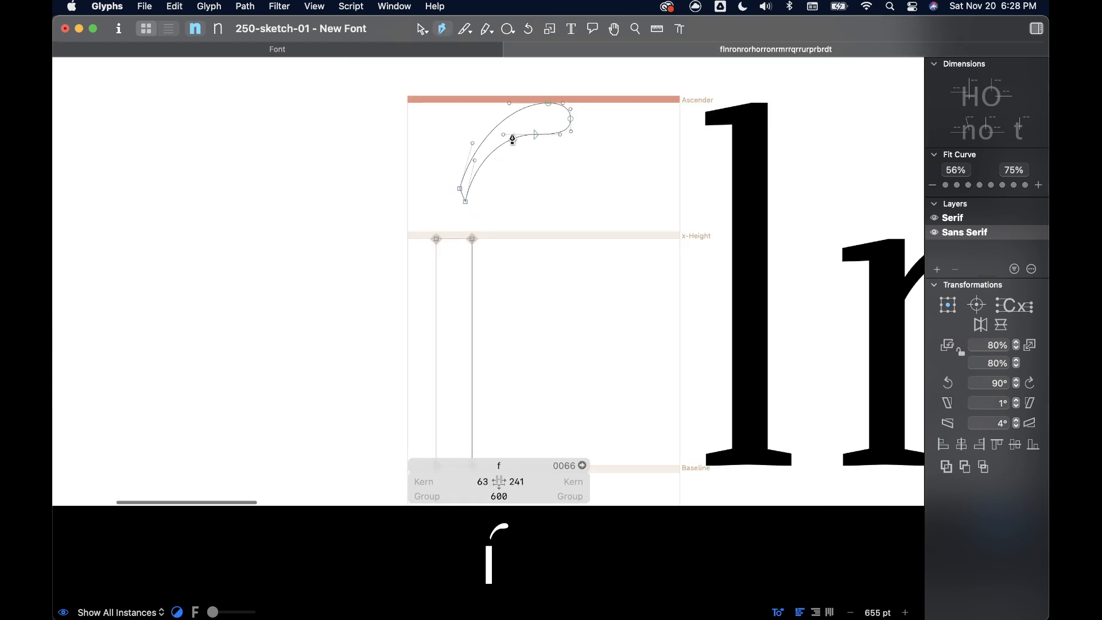
pyautogui.scroll(2, 537, 166)
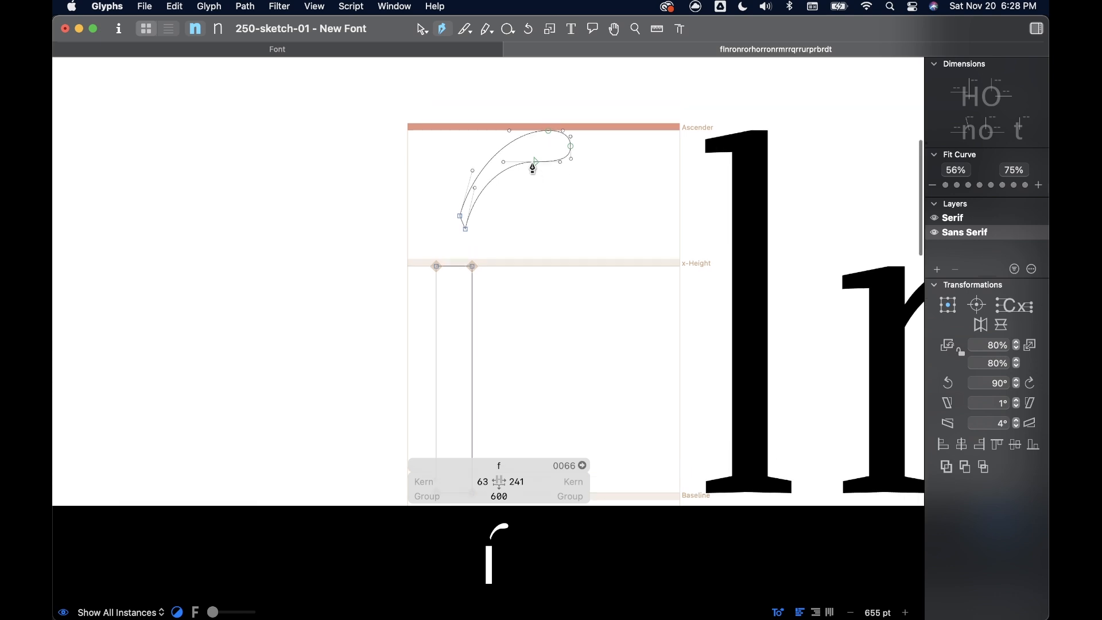
pyautogui.scroll(2, 437, 266)
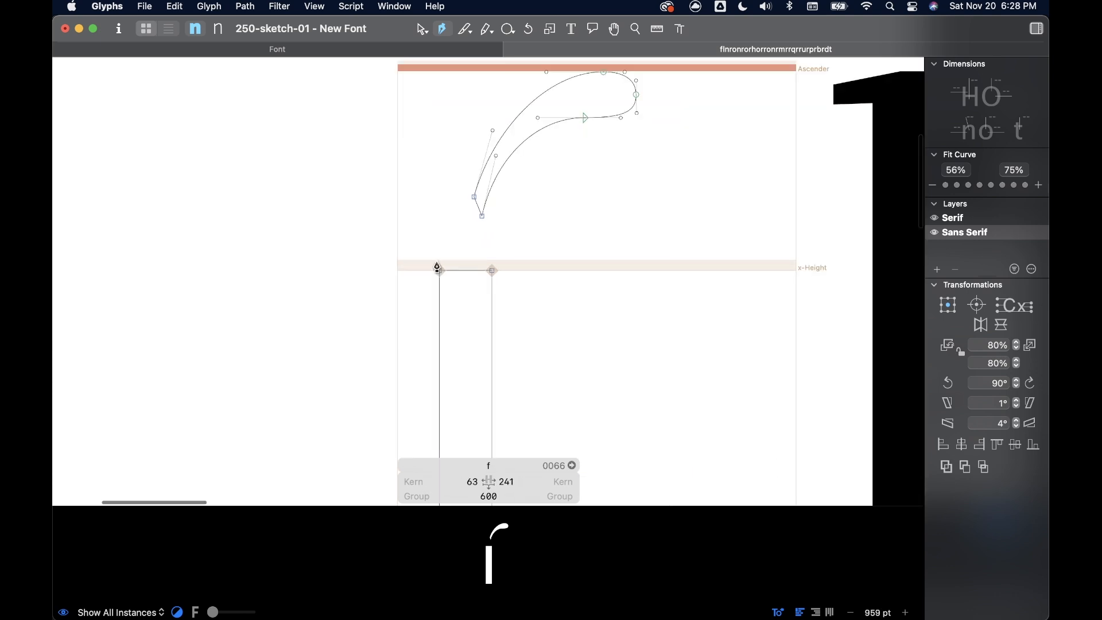
pyautogui.moveTo(439, 260); pyautogui.dragTo(438, 224)
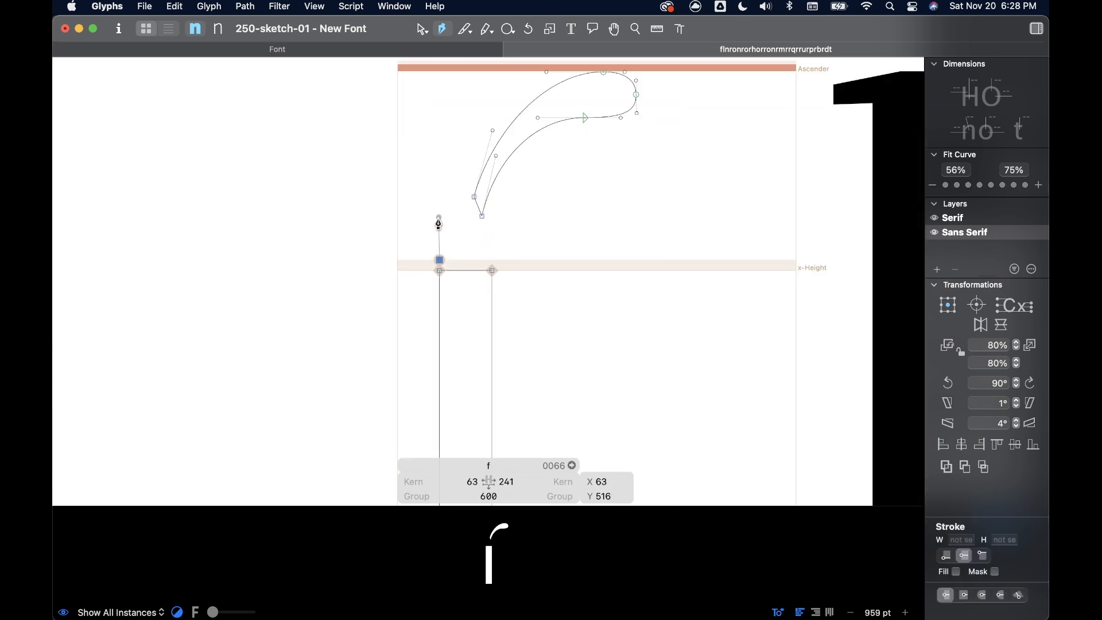
pyautogui.scroll(3, 438, 224)
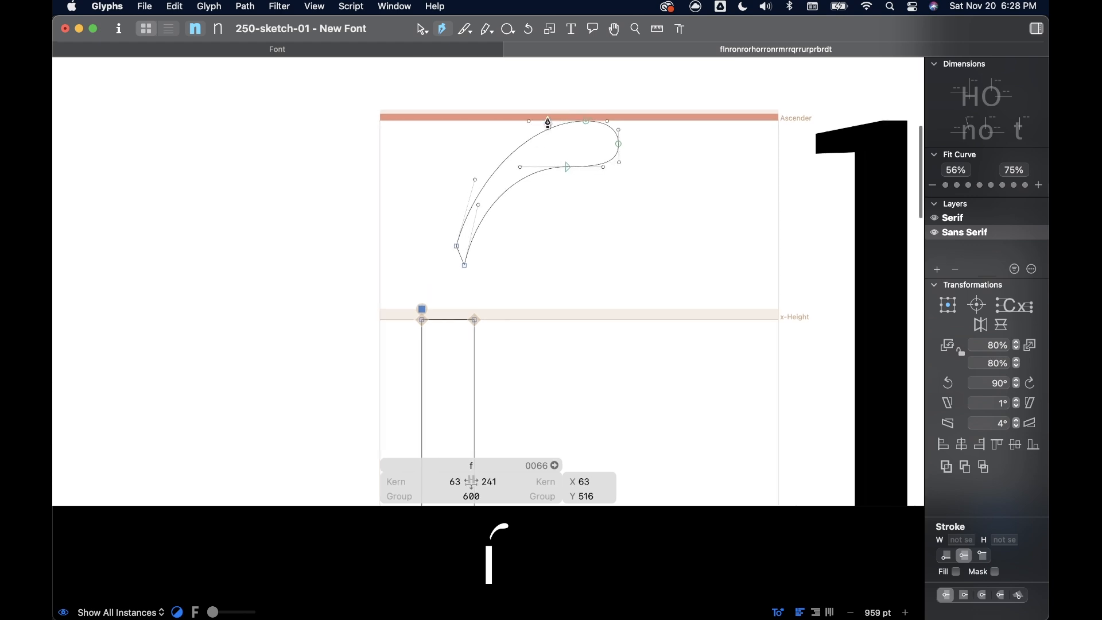
pyautogui.moveTo(541, 113); pyautogui.dragTo(638, 116)
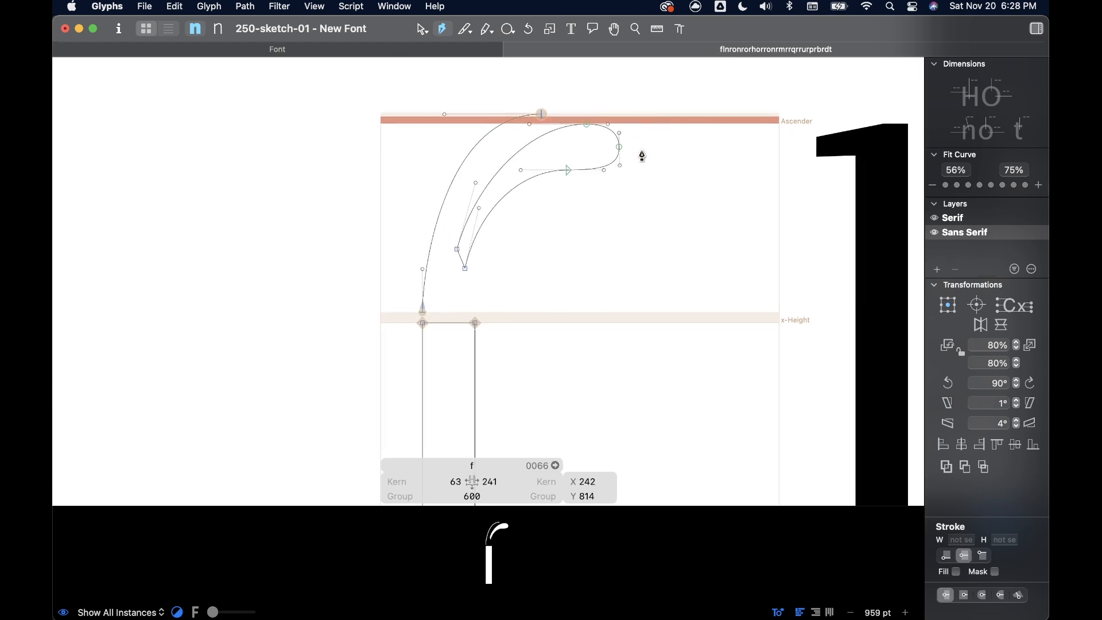
# - Continue the hook path around the terminal through about X 353, Y 709 and X 246, Y 789, down to X 138, Y 573, and close it
pyautogui.moveTo(639, 160); pyautogui.dragTo(605, 184)
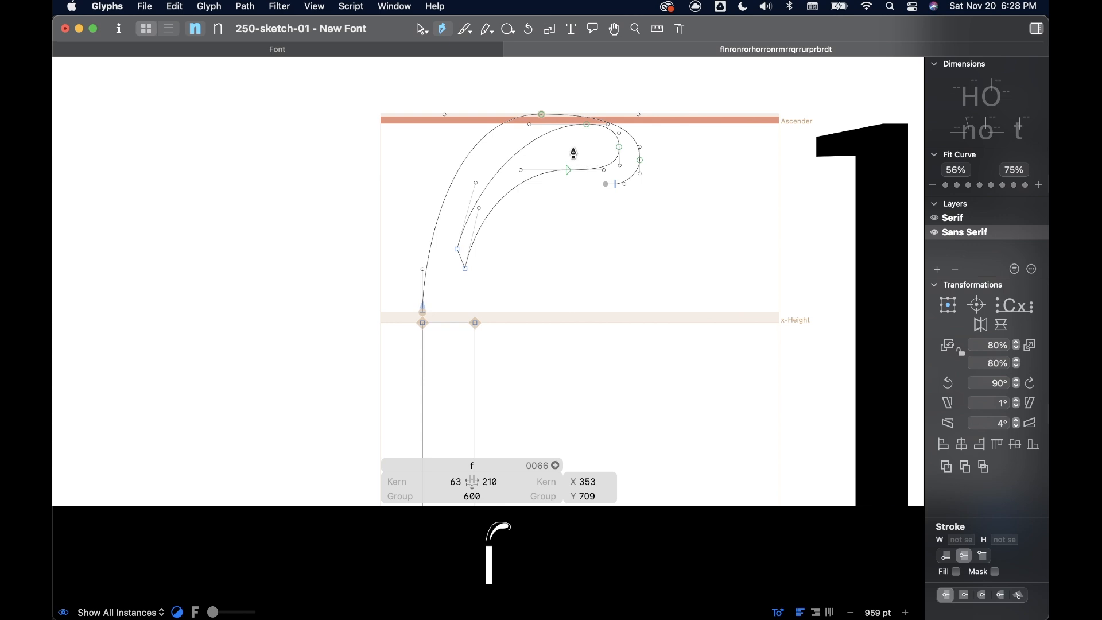
pyautogui.moveTo(596, 168); pyautogui.dragTo(529, 132)
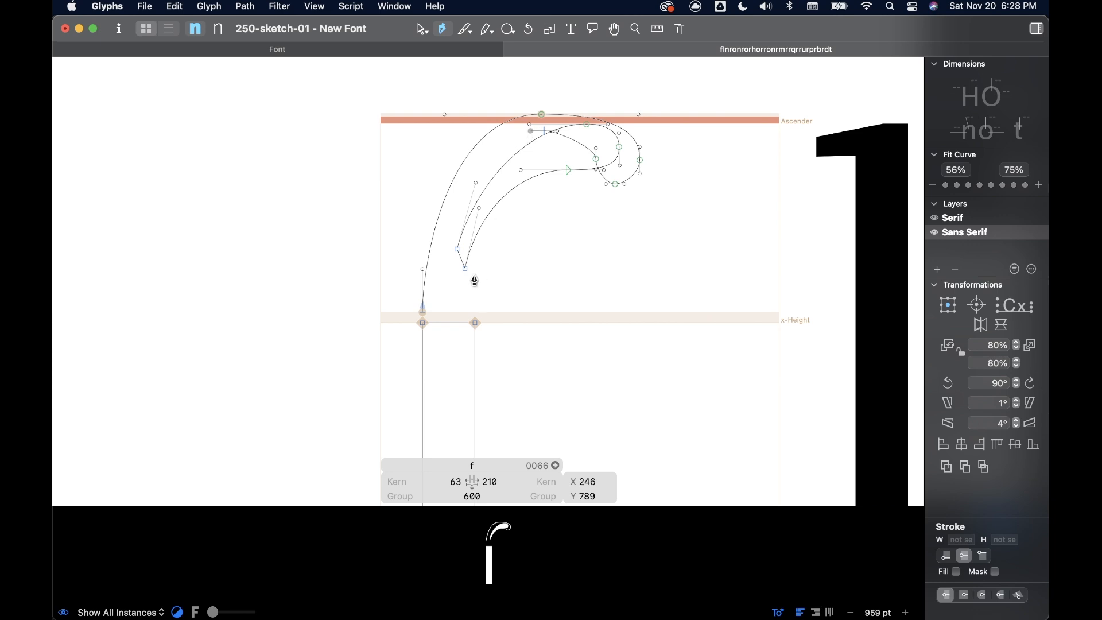
pyautogui.moveTo(473, 274); pyautogui.dragTo(474, 315)
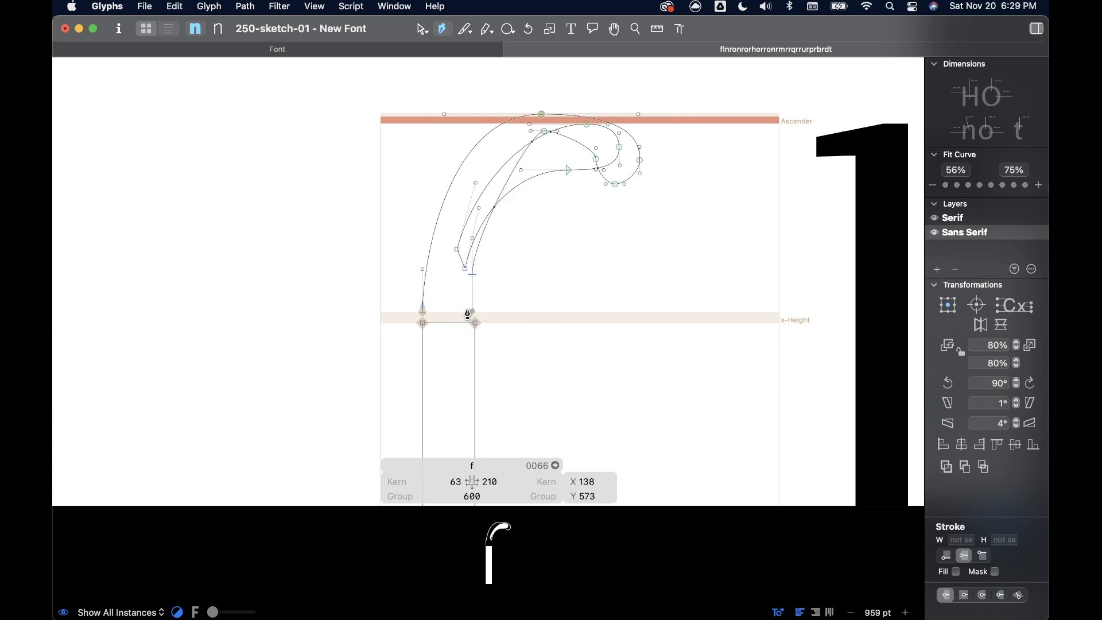
pyautogui.click(423, 316)
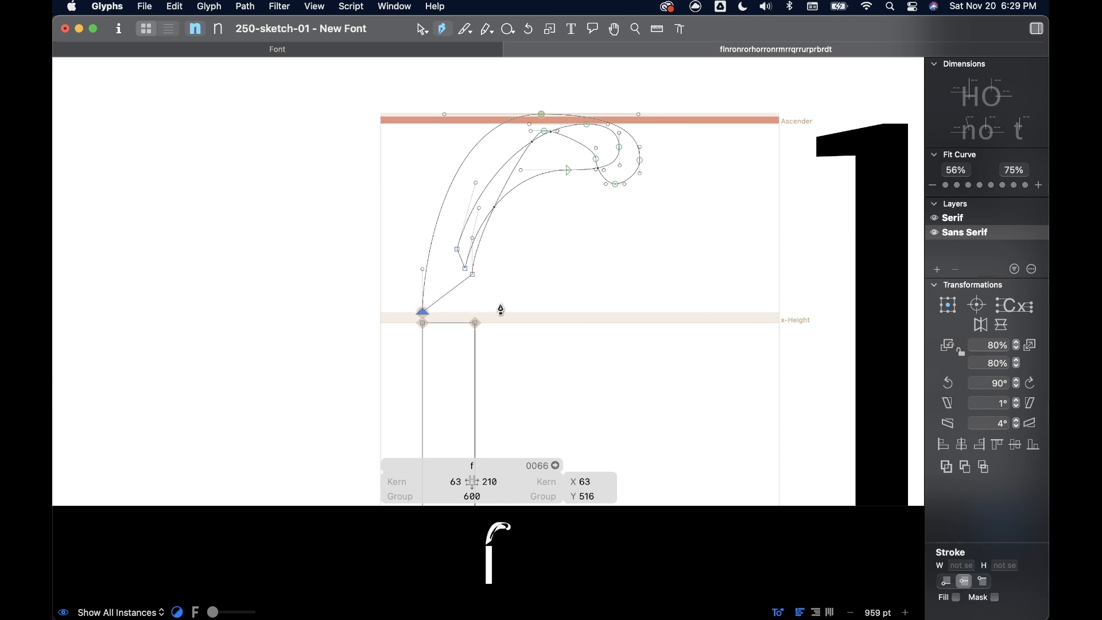
# - Move the pasted r arm down and out of the hook so it sits clear of the new outline
pyautogui.press('v')
pyautogui.doubleClick(543, 173)
pyautogui.moveTo(569, 173); pyautogui.dragTo(587, 266)
pyautogui.click(551, 161)
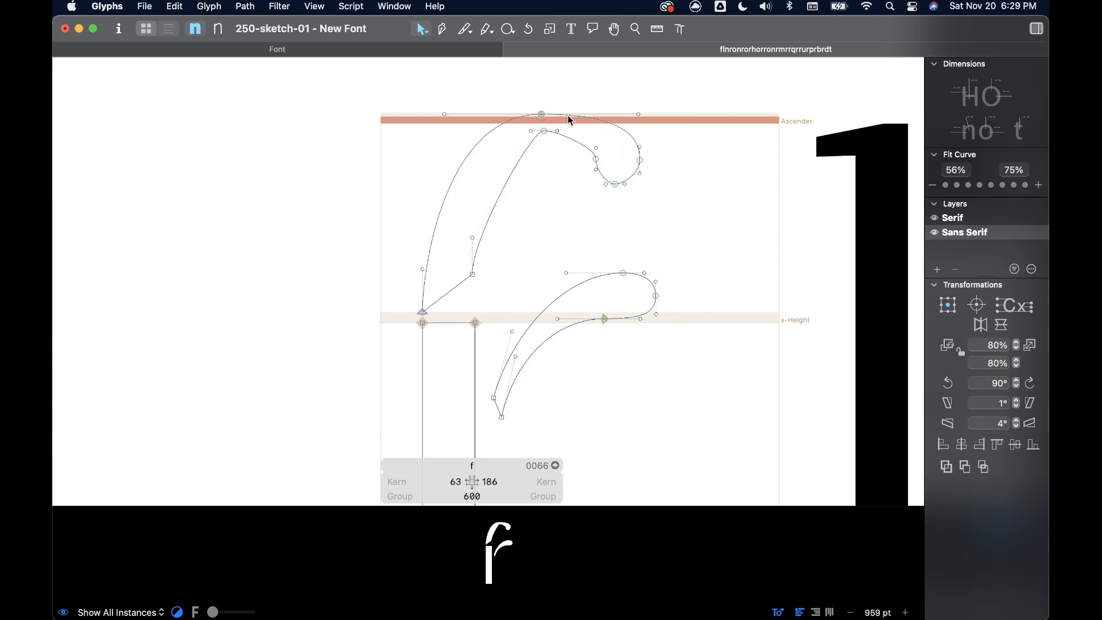
# - Lengthen both handles of the hook's inner top node and move the terminal's bottom node to X 361, Y 709
pyautogui.click(541, 114)
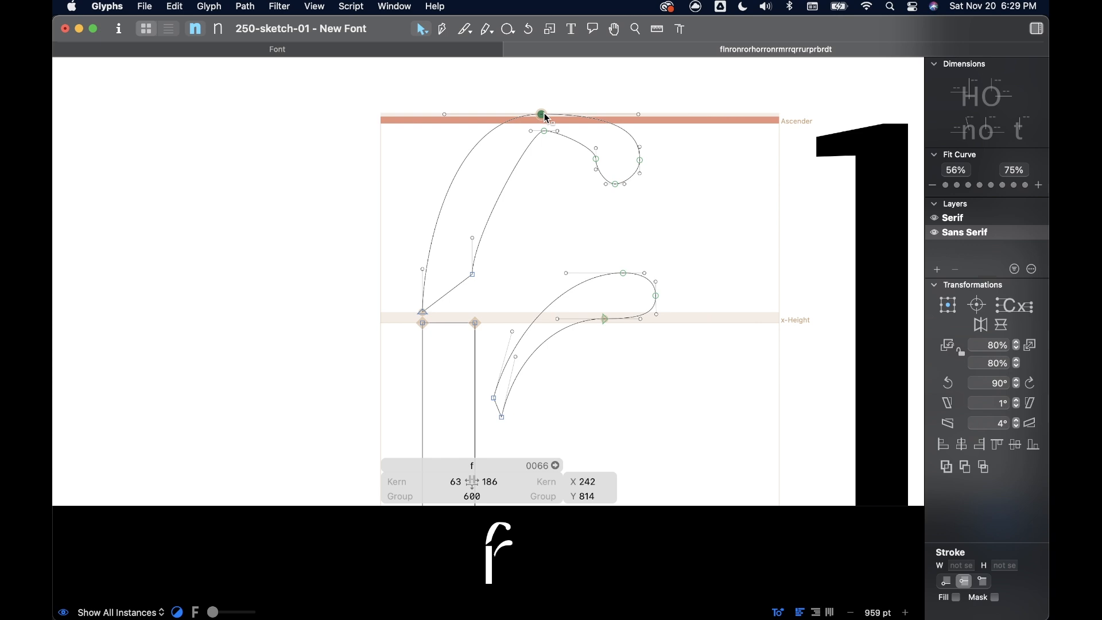
pyautogui.moveTo(532, 132); pyautogui.dragTo(579, 131)
pyautogui.click(616, 185)
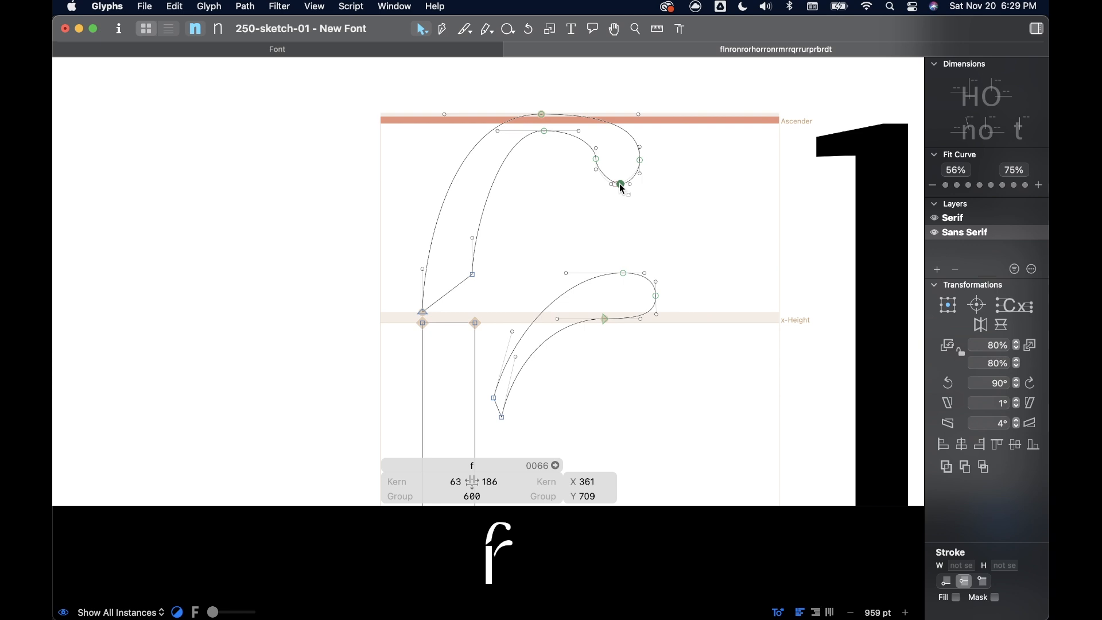
# - Lengthen the upper handle of the terminal's right node to round out the outer curve
pyautogui.scroll(2, 622, 187)
pyautogui.click(638, 144)
pyautogui.press('Up')
pyautogui.press('Up')
pyautogui.press('Up')
pyautogui.press('Up')
pyautogui.press('Up')
pyautogui.press('Up')
pyautogui.press('Up')
pyautogui.press('Up')
pyautogui.press('Up')
pyautogui.press('Up')
pyautogui.press('Up')
pyautogui.press('Up')
# - Slide the hook's outer and inner top nodes right to X 265, and refine the neighbouring handles on the top and terminal
pyautogui.moveTo(521, 106); pyautogui.dragTo(538, 106)
pyautogui.moveTo(631, 108); pyautogui.dragTo(610, 105)
pyautogui.scroll(4, 604, 190)
pyautogui.moveTo(595, 195); pyautogui.dragTo(592, 194)
pyautogui.click(569, 167)
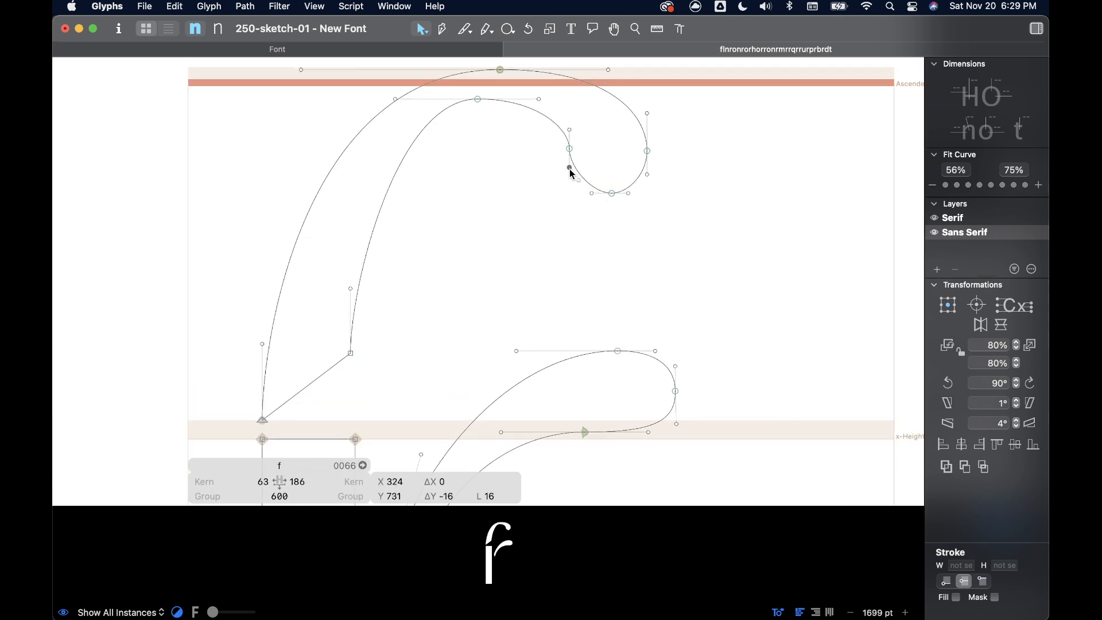
pyautogui.press('Down')
pyautogui.moveTo(480, 98); pyautogui.dragTo(500, 99)
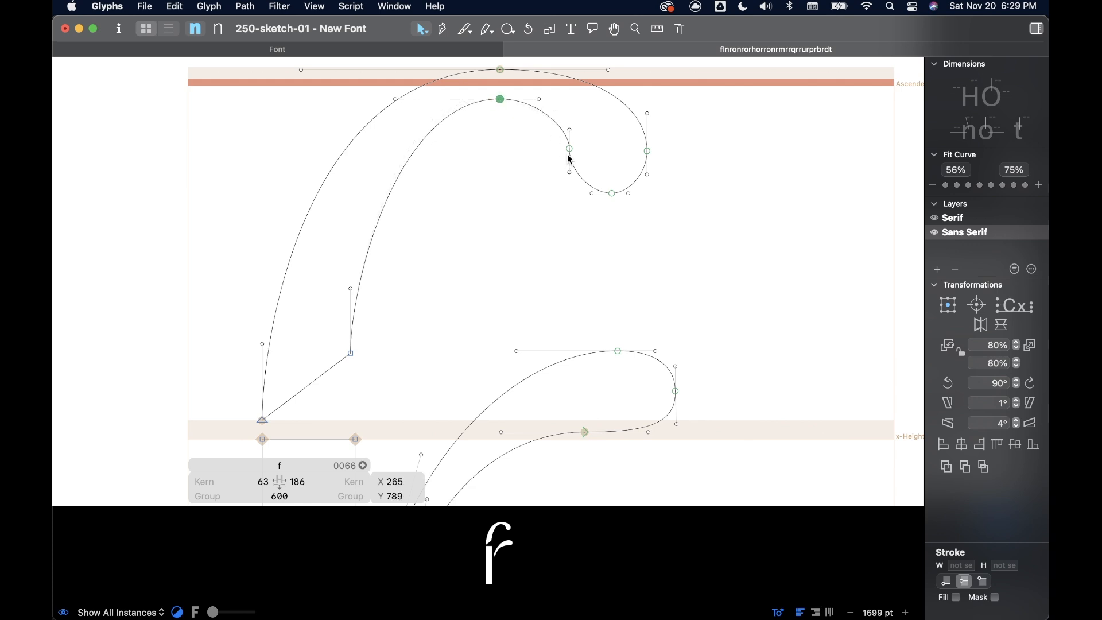
# - Extend the upper handle of the terminal's left node to 22 units and move the bottom node to X 358, Y 715
pyautogui.moveTo(570, 130); pyautogui.dragTo(569, 122)
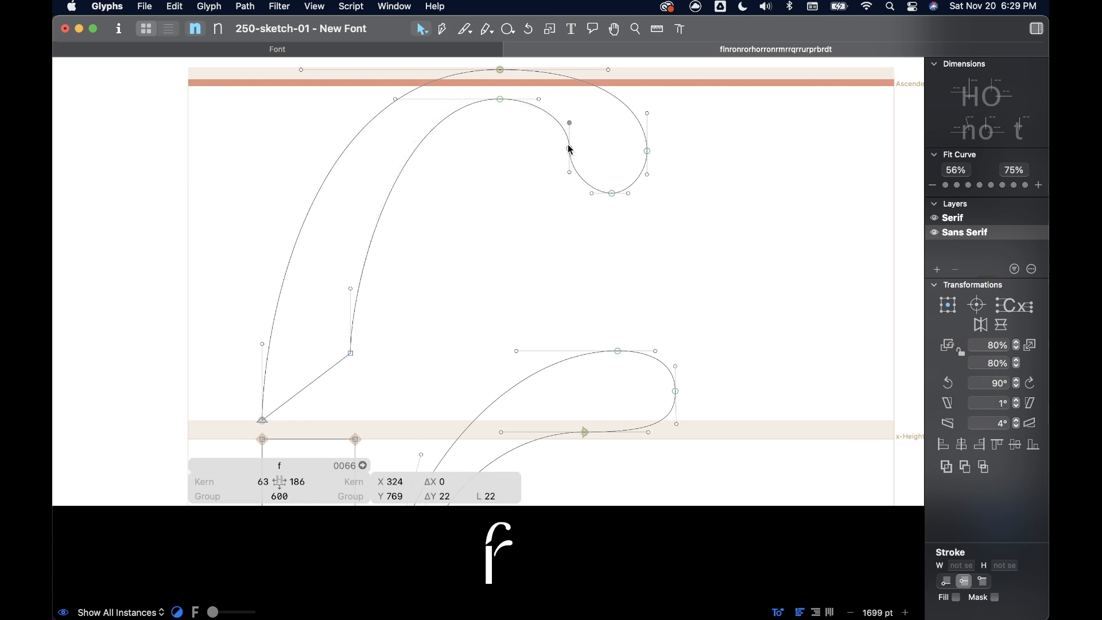
pyautogui.moveTo(612, 195); pyautogui.dragTo(608, 188)
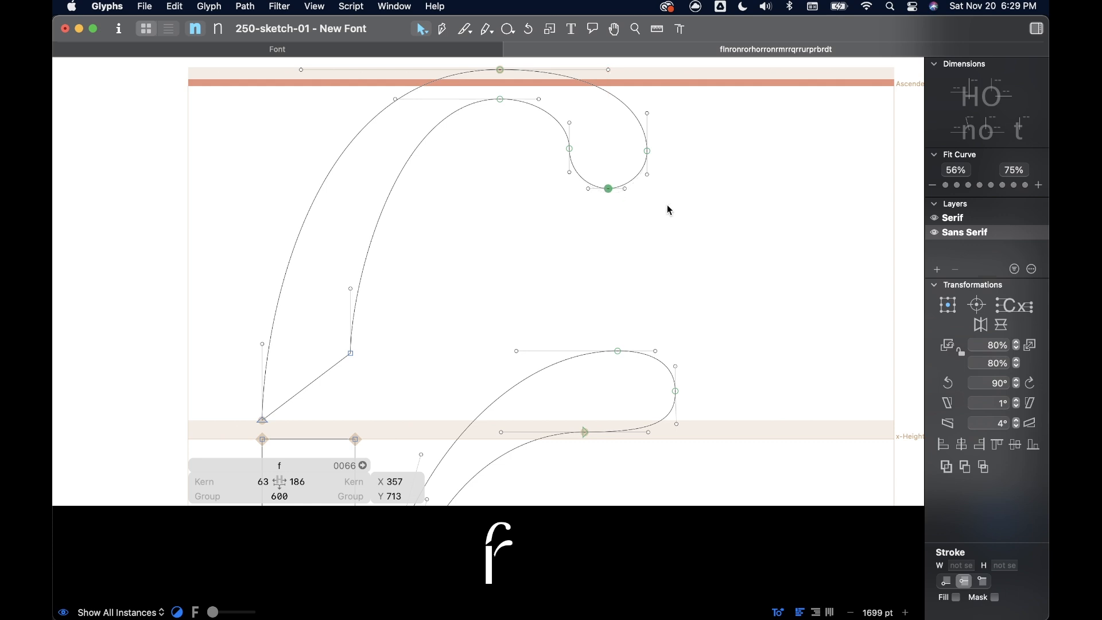
pyautogui.press('Up')
pyautogui.press('Up')
pyautogui.press('Right')
pyautogui.click(662, 221)
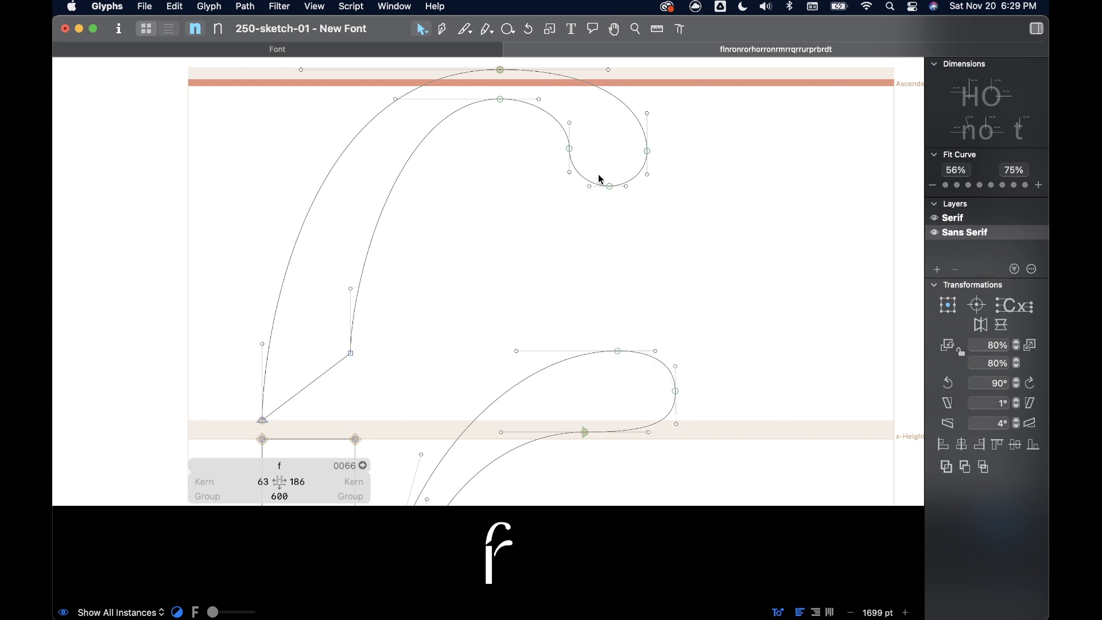
pyautogui.click(610, 187)
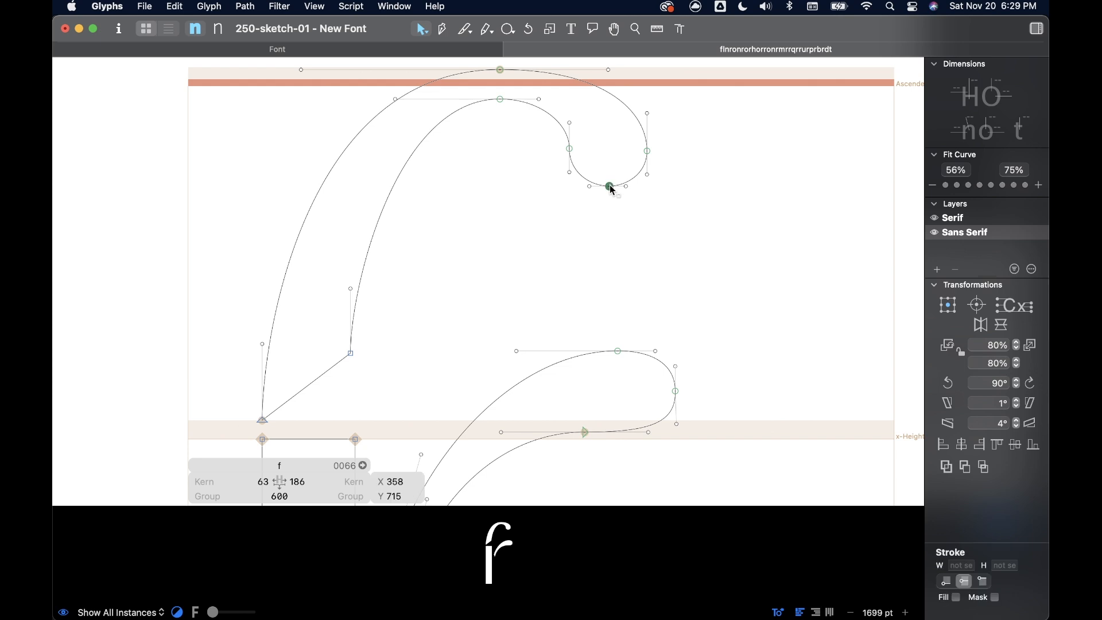
# - Shift the terminal's left, bottom and right nodes together 8 units to the left
pyautogui.moveTo(686, 229); pyautogui.dragTo(553, 140)
pyautogui.press('Left')
pyautogui.press('Left')
pyautogui.press('Left')
pyautogui.press('Left')
pyautogui.press('Left')
pyautogui.press('Left')
pyautogui.press('Left')
pyautogui.press('Left')
pyautogui.click(695, 145)
# - Move the hook's top nodes and terminal together to the left, centring the selection at X 287, Y 765
pyautogui.press('space')
pyautogui.scroll(1, 694, 144)
pyautogui.scroll(-4, 694, 145)
pyautogui.press('space')
pyautogui.scroll(-1, 695, 151)
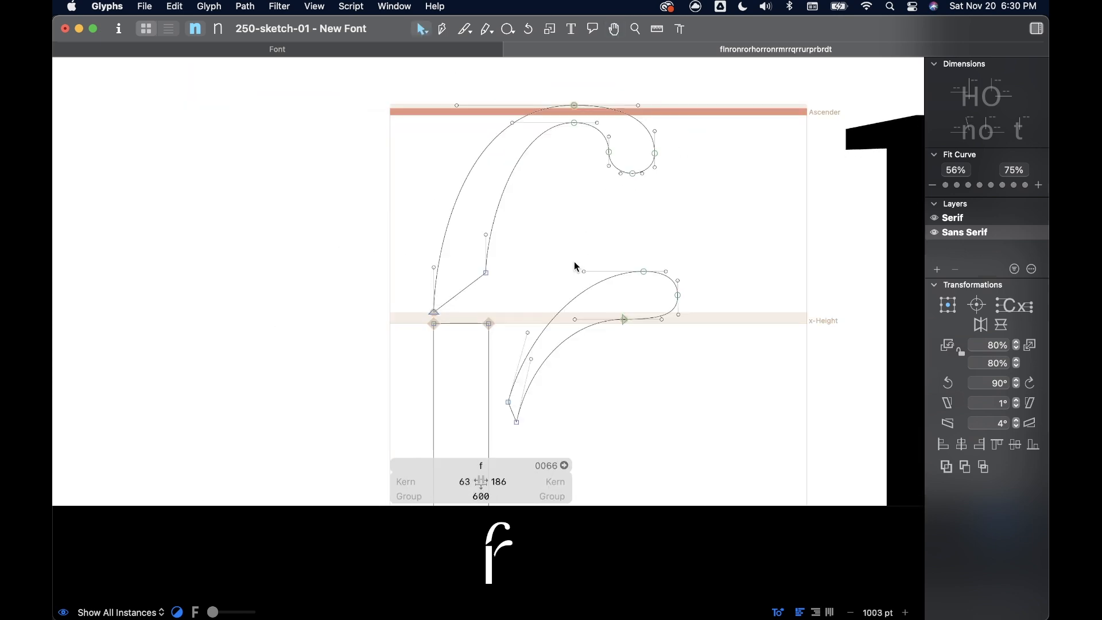
pyautogui.scroll(1, 574, 263)
pyautogui.moveTo(552, 108); pyautogui.dragTo(696, 248)
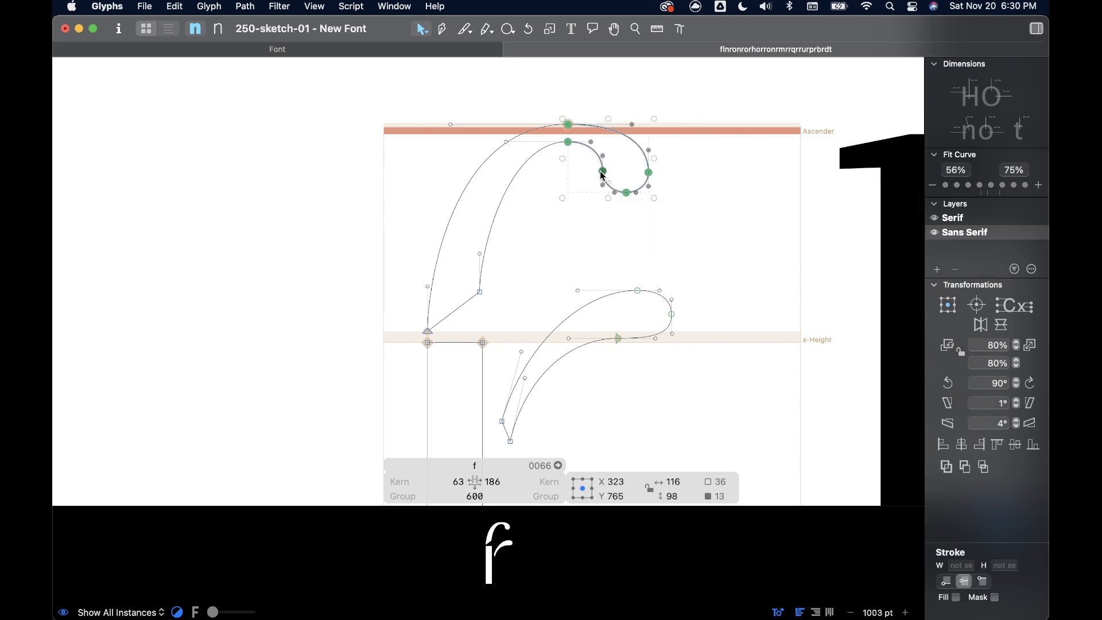
pyautogui.moveTo(603, 174); pyautogui.dragTo(577, 174)
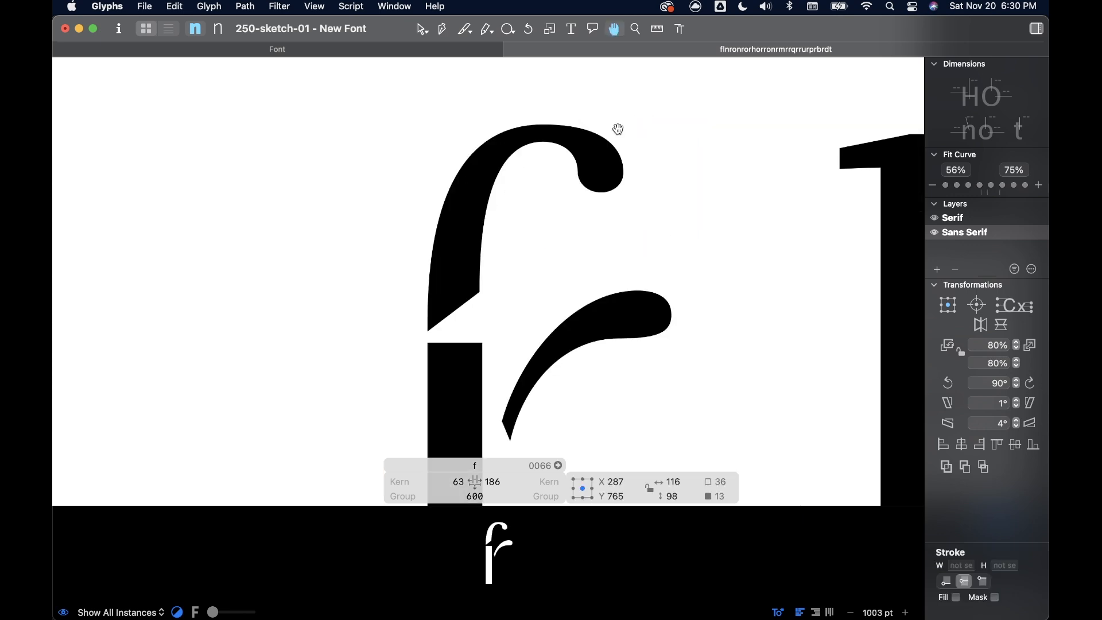
# - Slide the terminal's right node up to X 345, Y 751 while leaving its handles in place
pyautogui.scroll(1, 620, 128)
pyautogui.scroll(1, 620, 149)
pyautogui.click(614, 217)
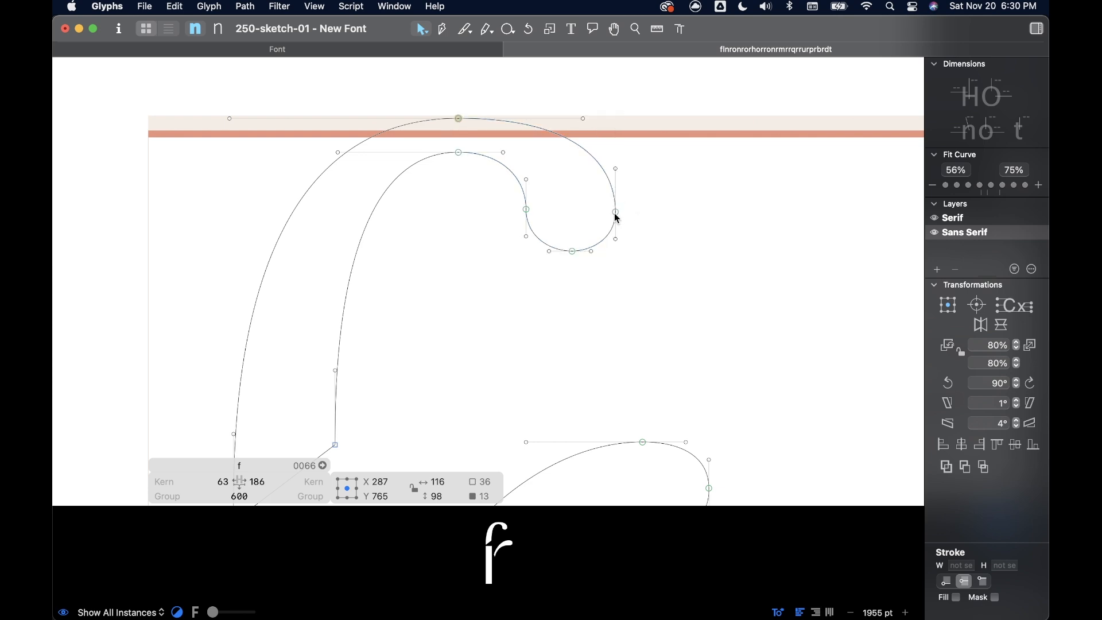
pyautogui.click(615, 212)
pyautogui.hotkey('alt', 'Up')
pyautogui.hotkey('alt', 'Up')
pyautogui.hotkey('alt', 'Up')
pyautogui.hotkey('alt', 'Up')
pyautogui.hotkey('alt', 'Up')
pyautogui.hotkey('alt', 'Up')
pyautogui.hotkey('alt', 'Up')
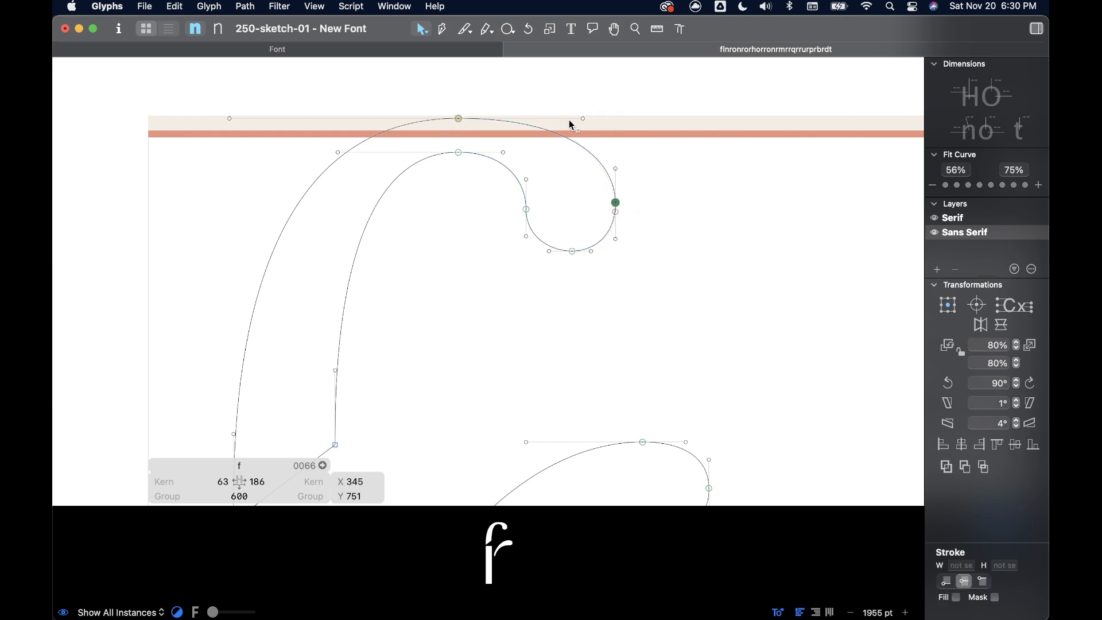
# - Shift the terminal left to centre X 305, with the outer top handle at X 316 and the inner top node at X 224
pyautogui.moveTo(660, 283); pyautogui.dragTo(519, 216)
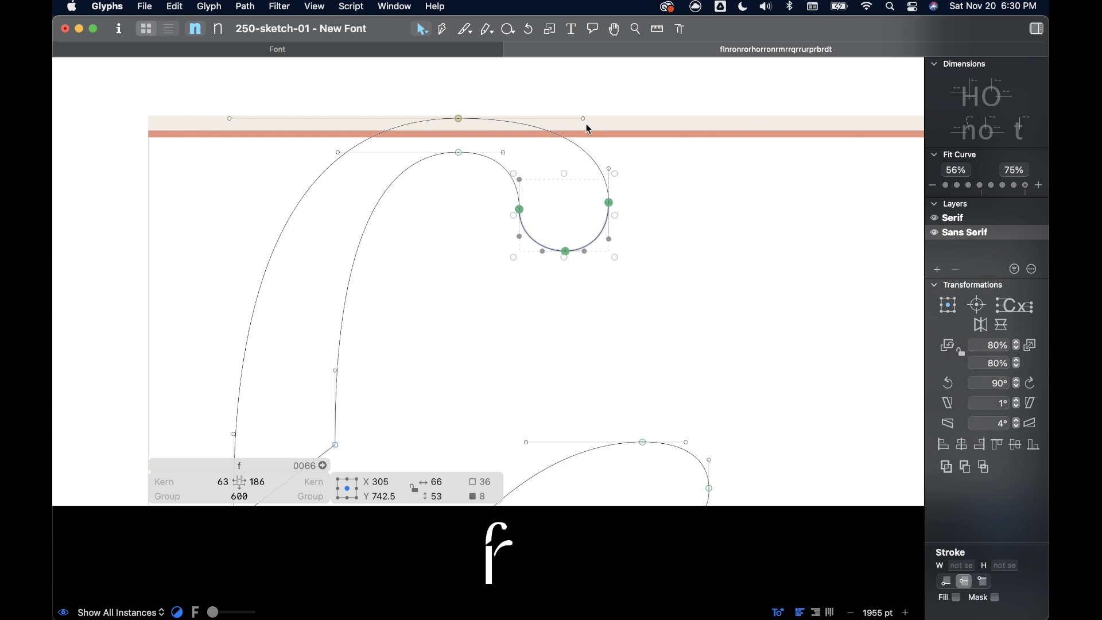
pyautogui.click(580, 118)
pyautogui.press('Left')
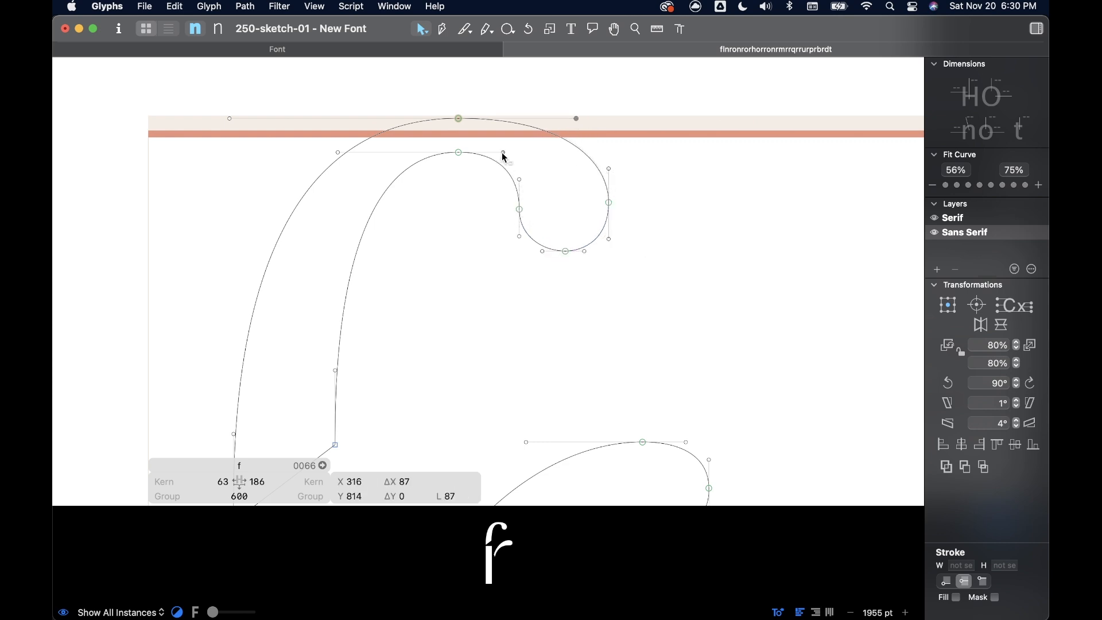
pyautogui.moveTo(459, 154); pyautogui.dragTo(452, 154)
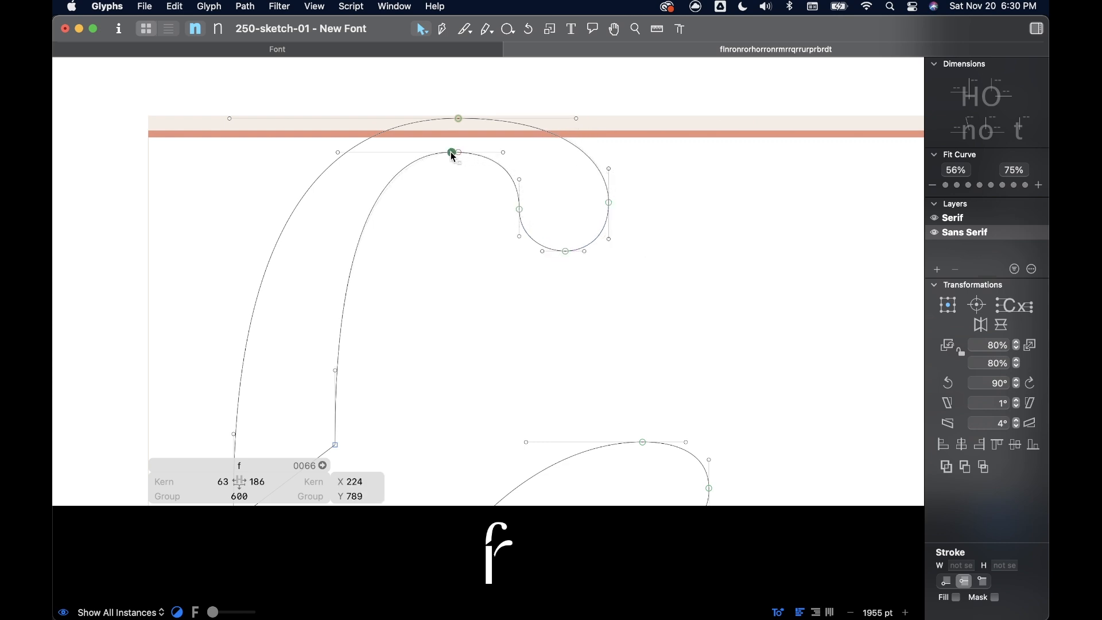
pyautogui.click(520, 238)
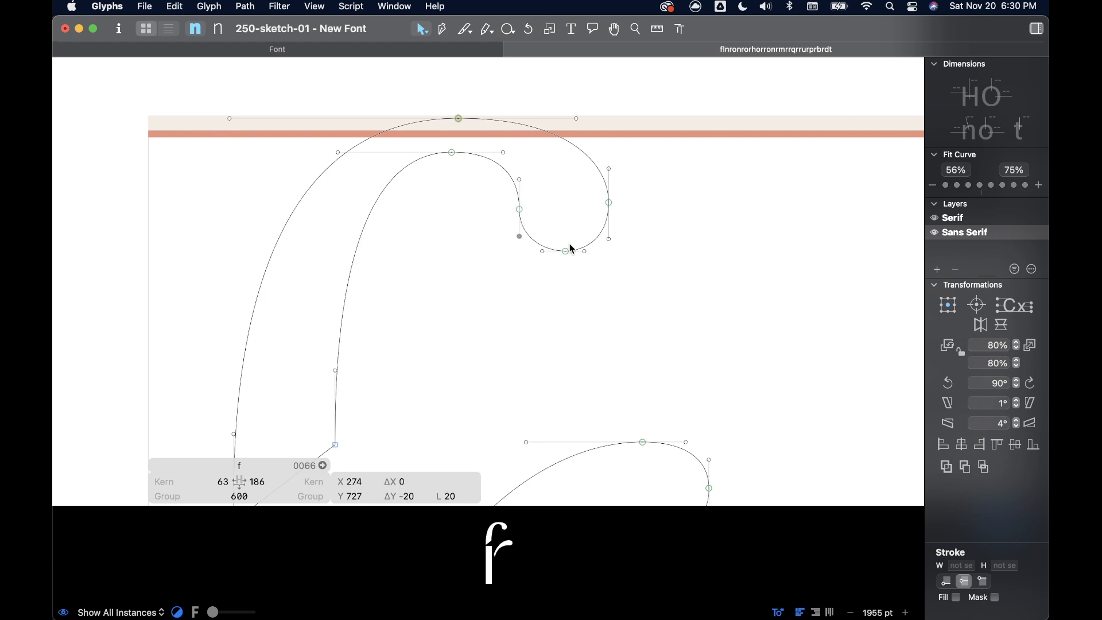
# - Delete the leftover r arm outline below the f's hook
pyautogui.scroll(-3, 667, 208)
pyautogui.scroll(-5, 562, 350)
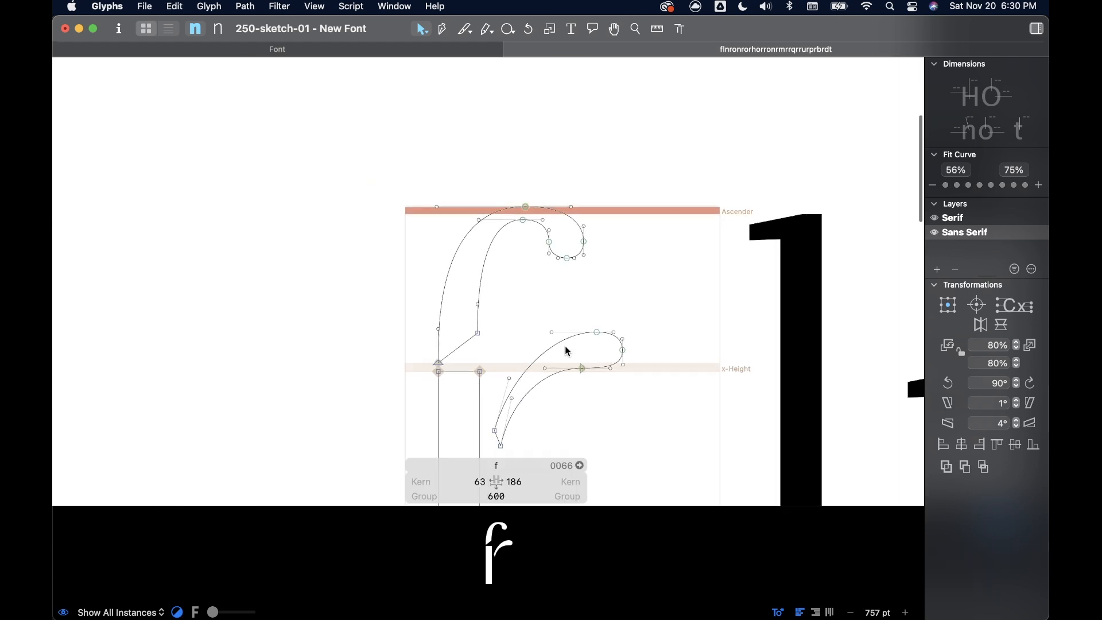
pyautogui.doubleClick(563, 343)
pyautogui.press('Delete')
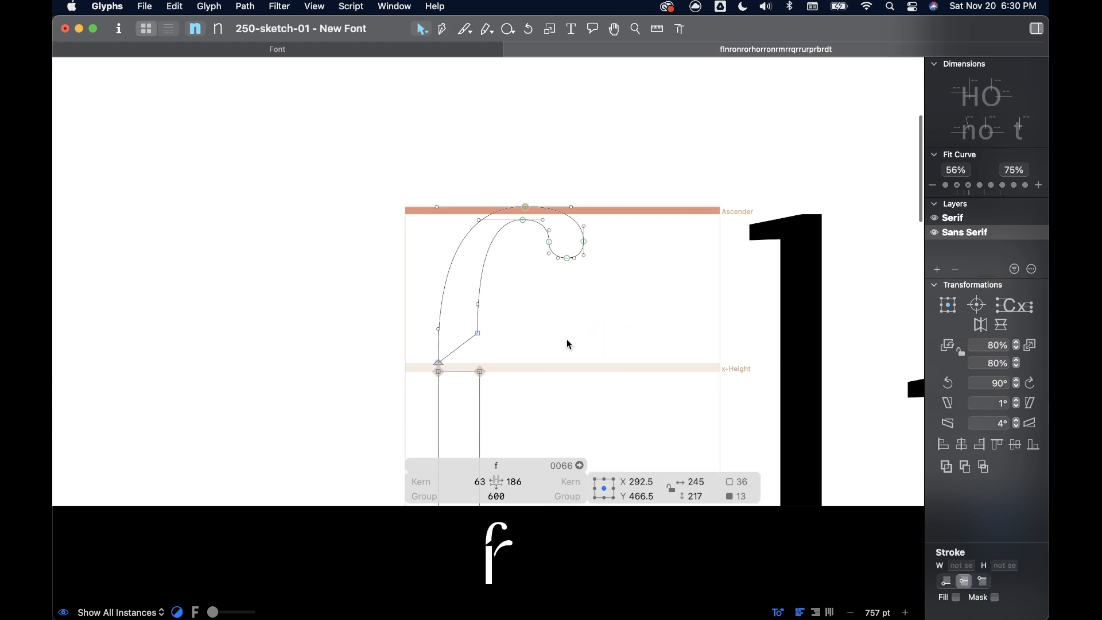
# - Raise the stem's two top nodes to join the hook's base at X 63, Y 516 and X 140, Y 573
pyautogui.scroll(-2, 571, 335)
pyautogui.scroll(3, 492, 330)
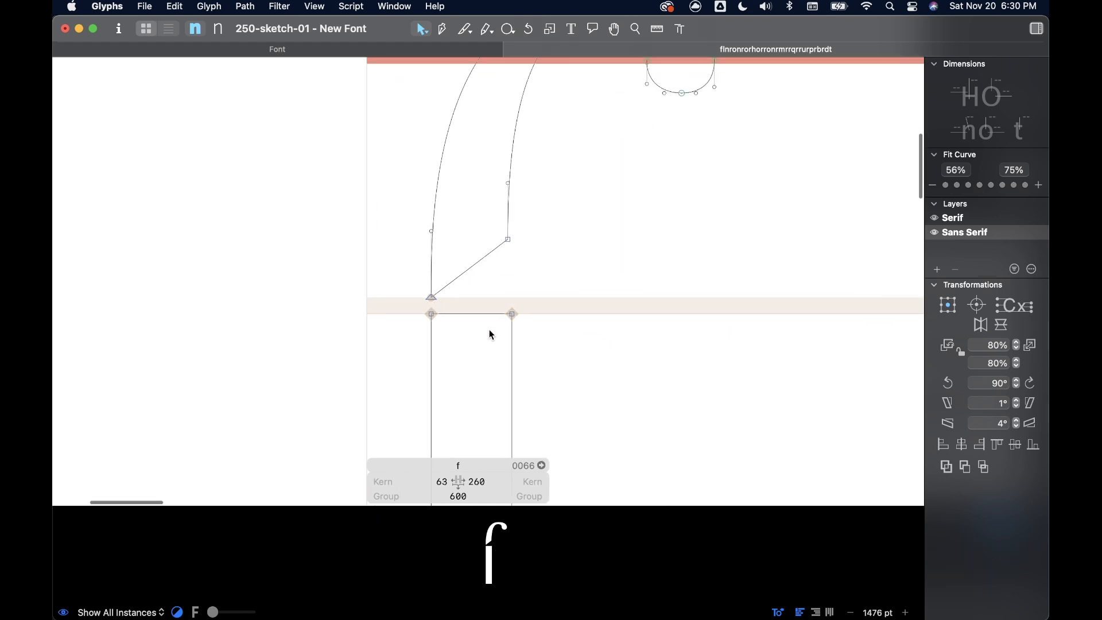
pyautogui.click(432, 314)
pyautogui.moveTo(432, 314); pyautogui.dragTo(431, 297)
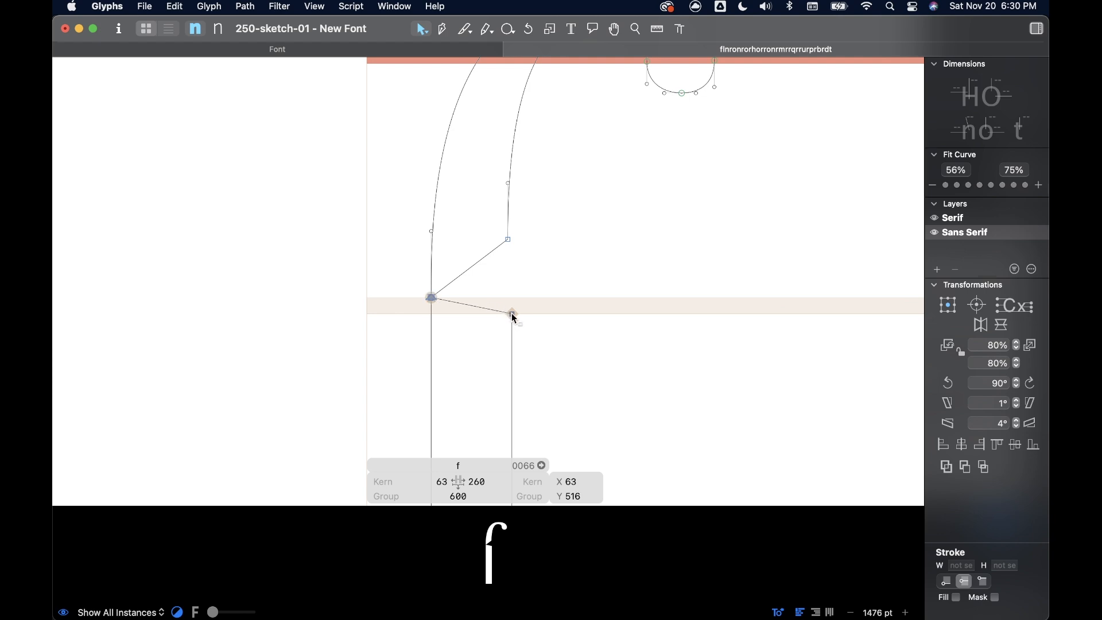
pyautogui.moveTo(513, 316); pyautogui.dragTo(510, 238)
pyautogui.scroll(3, 513, 248)
pyautogui.scroll(1, 511, 246)
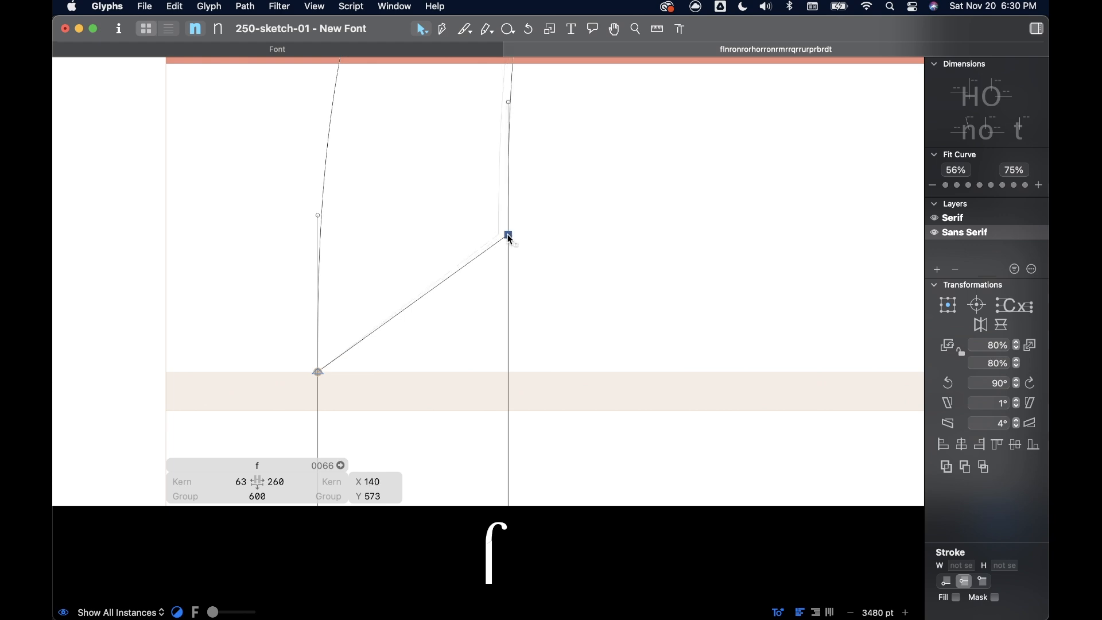
# - Check the filled f beside the other letters and move the hook's three terminal nodes straight up
pyautogui.scroll(-7, 601, 287)
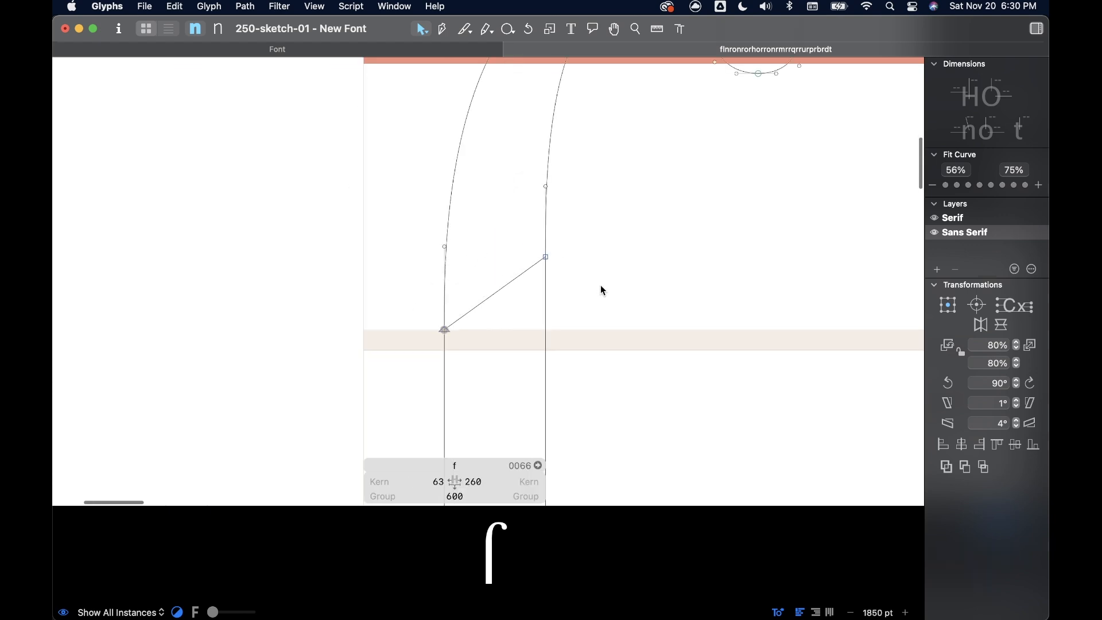
pyautogui.scroll(-5, 600, 287)
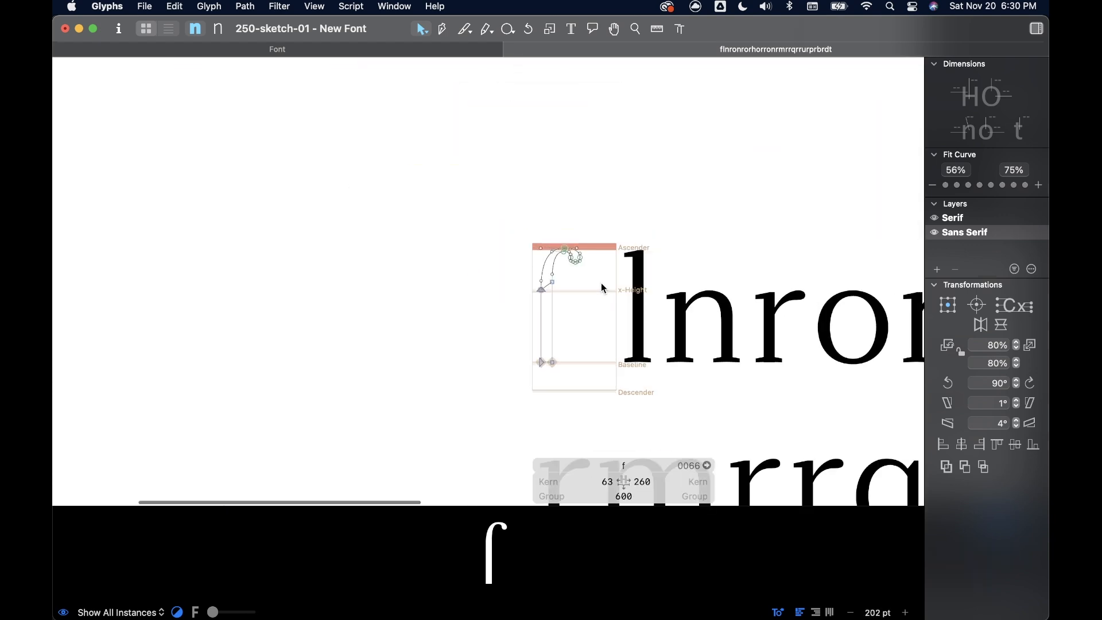
pyautogui.press('space')
pyautogui.hscroll(4, 602, 284)
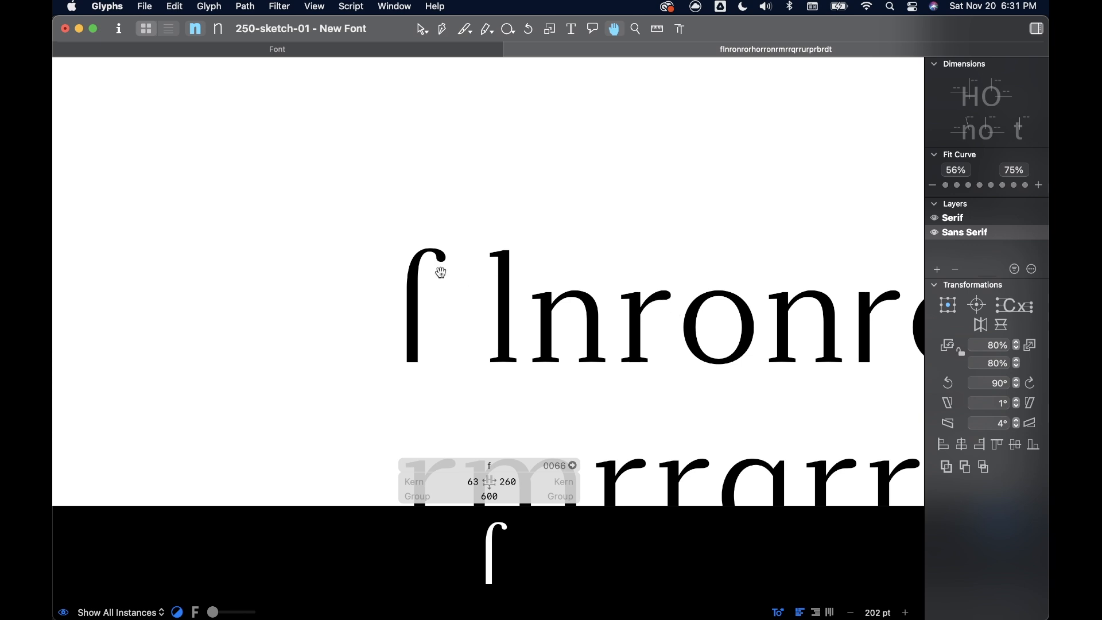
pyautogui.press('v')
pyautogui.scroll(5, 421, 264)
pyautogui.scroll(10, 423, 266)
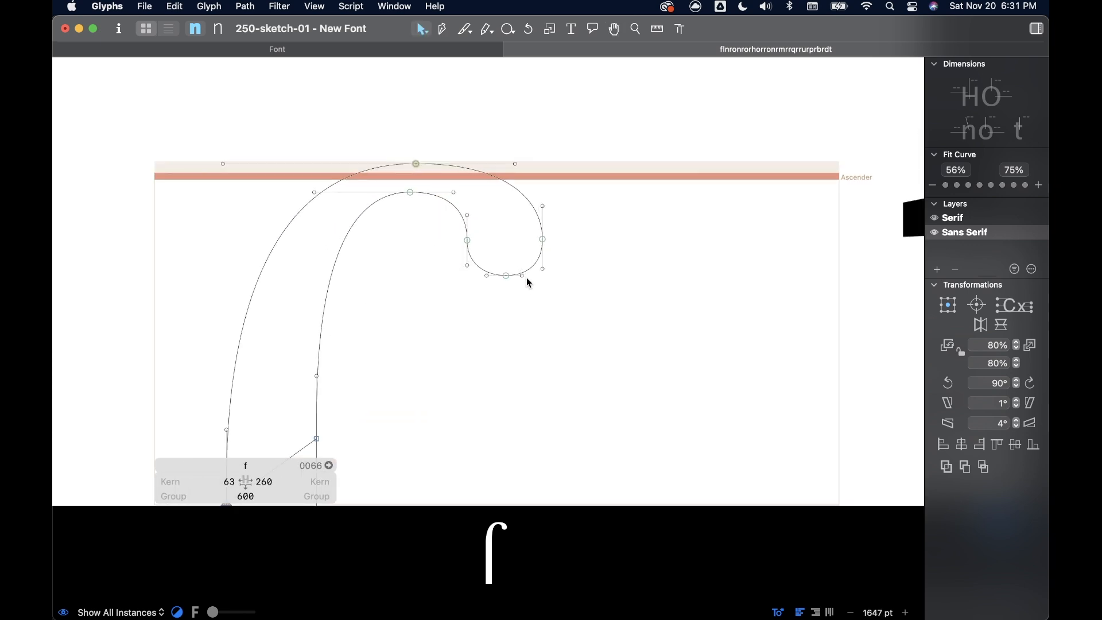
pyautogui.moveTo(565, 308)
pyautogui.mouseDown()
pyautogui.moveTo(455, 229)
pyautogui.moveTo(467, 232)
pyautogui.mouseUp()
pyautogui.click(546, 230)
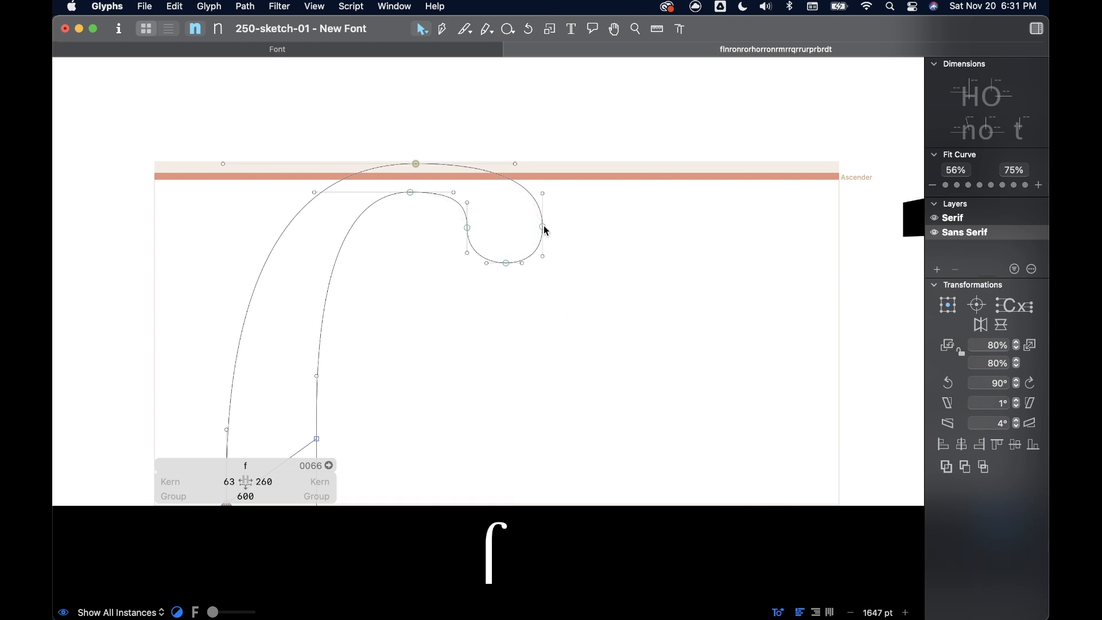
# - Reshape the terminal by raising its right node, moving its bottom node to X 316, Y 734, and deleting its left node
pyautogui.moveTo(543, 230); pyautogui.dragTo(543, 211)
pyautogui.moveTo(506, 264); pyautogui.dragTo(515, 254)
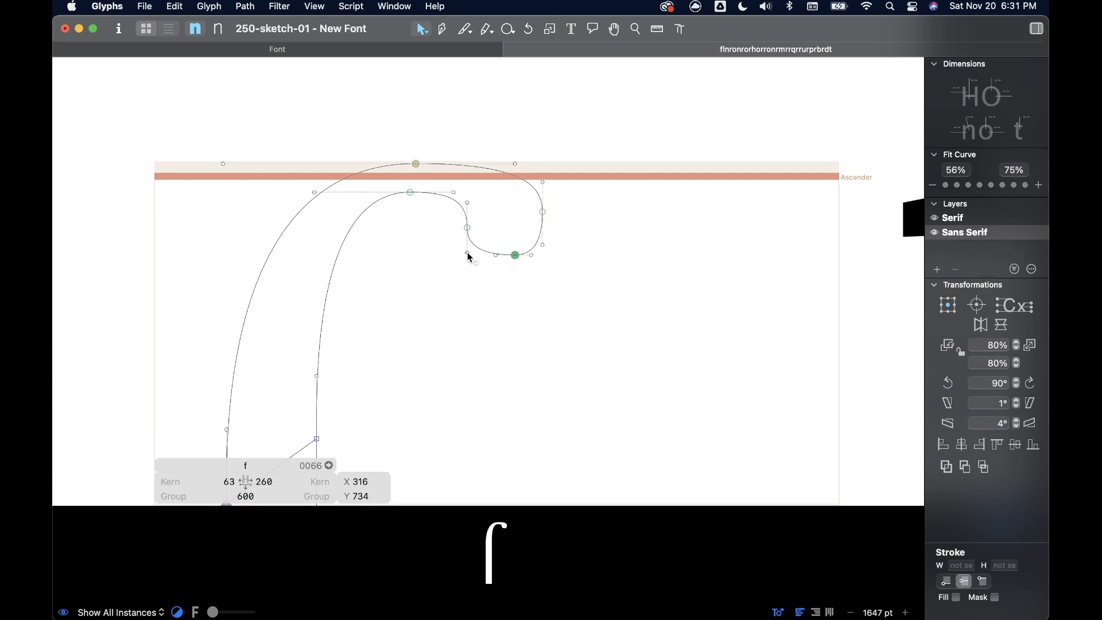
pyautogui.press('Delete')
pyautogui.scroll(3, 384, 262)
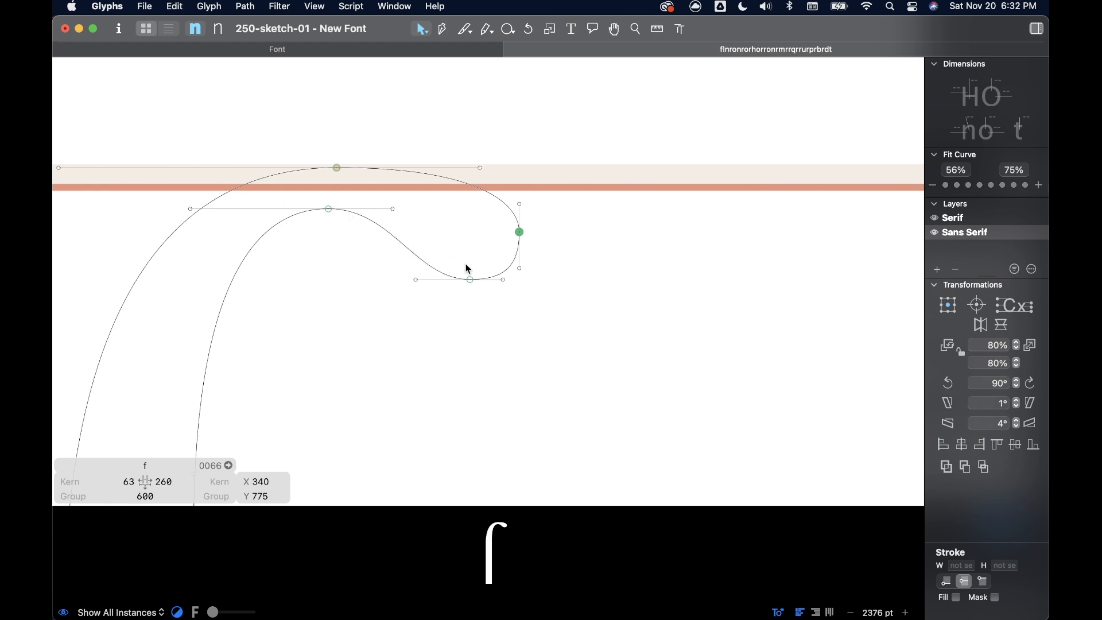
# - Lift the terminal's bottom node to Y 751, lower its right node slightly, and shorten the bottom left handle to 27 and outer top handle to 81
pyautogui.moveTo(471, 281); pyautogui.dragTo(463, 271)
pyautogui.moveTo(521, 235); pyautogui.dragTo(523, 239)
pyautogui.moveTo(409, 270); pyautogui.dragTo(419, 271)
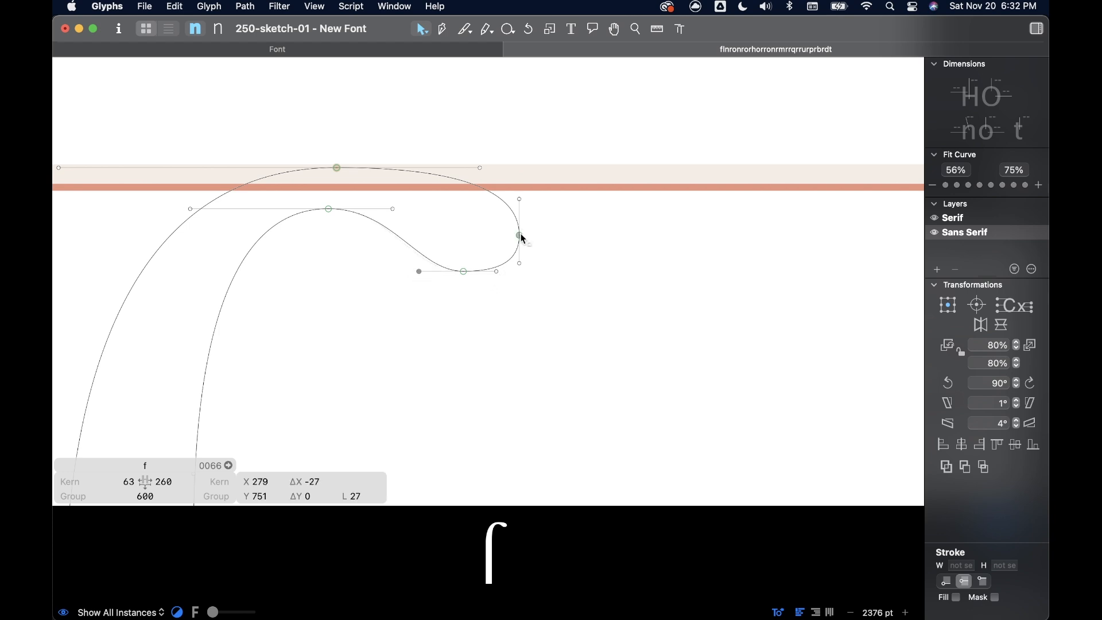
pyautogui.moveTo(485, 171); pyautogui.dragTo(474, 168)
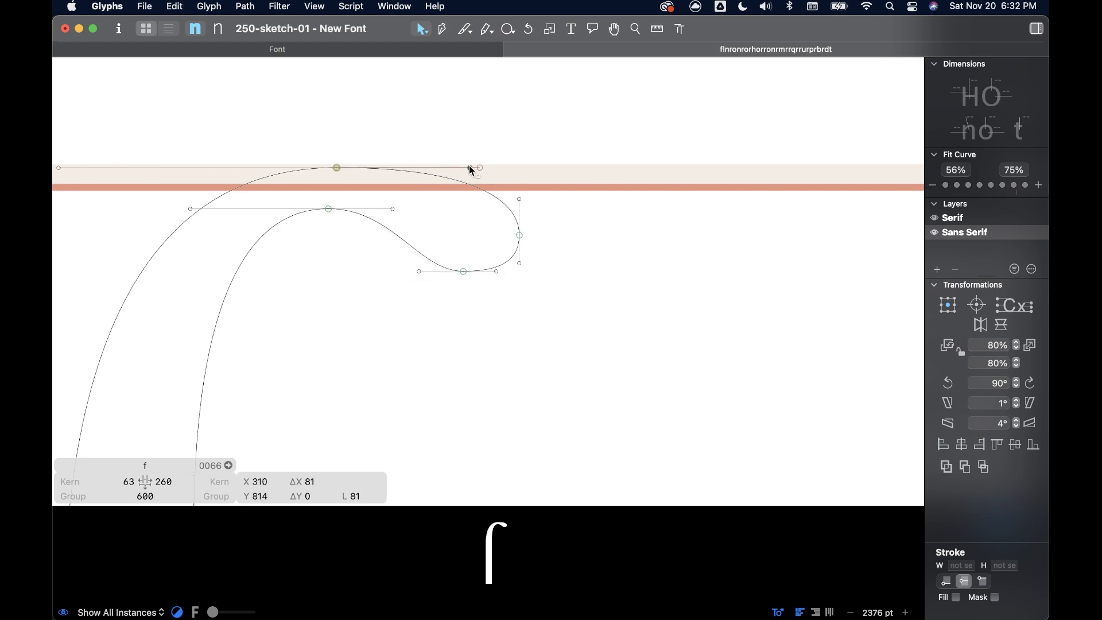
# - Preview the filled f beside the l, n, r and o to examine its hook and terminal
pyautogui.scroll(-3, 635, 246)
pyautogui.scroll(-5, 634, 249)
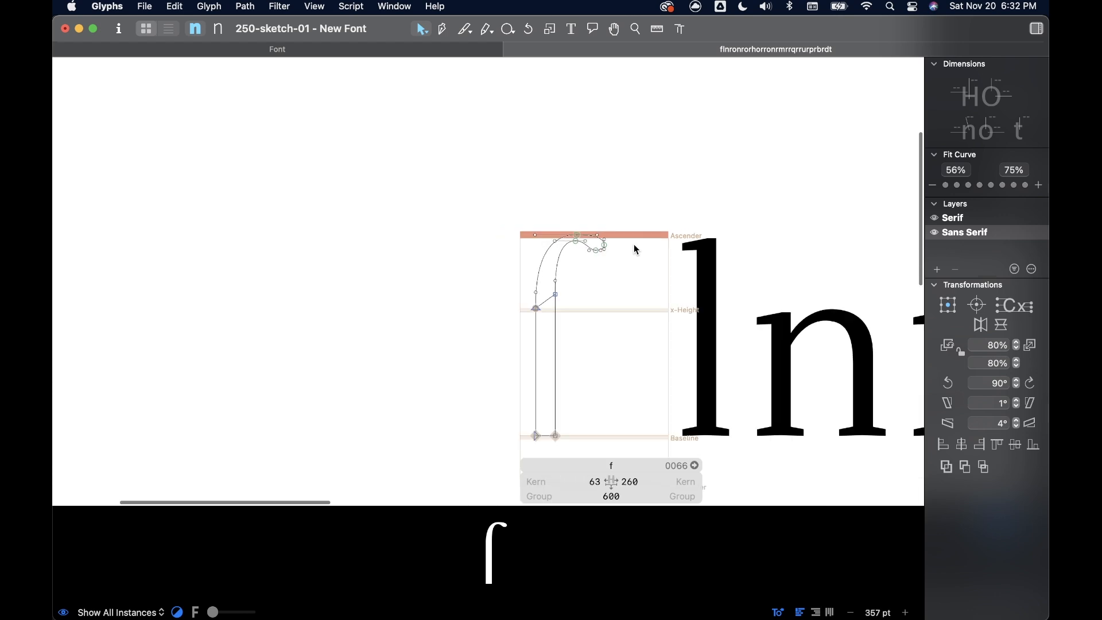
pyautogui.press('space')
pyautogui.hscroll(5, 633, 244)
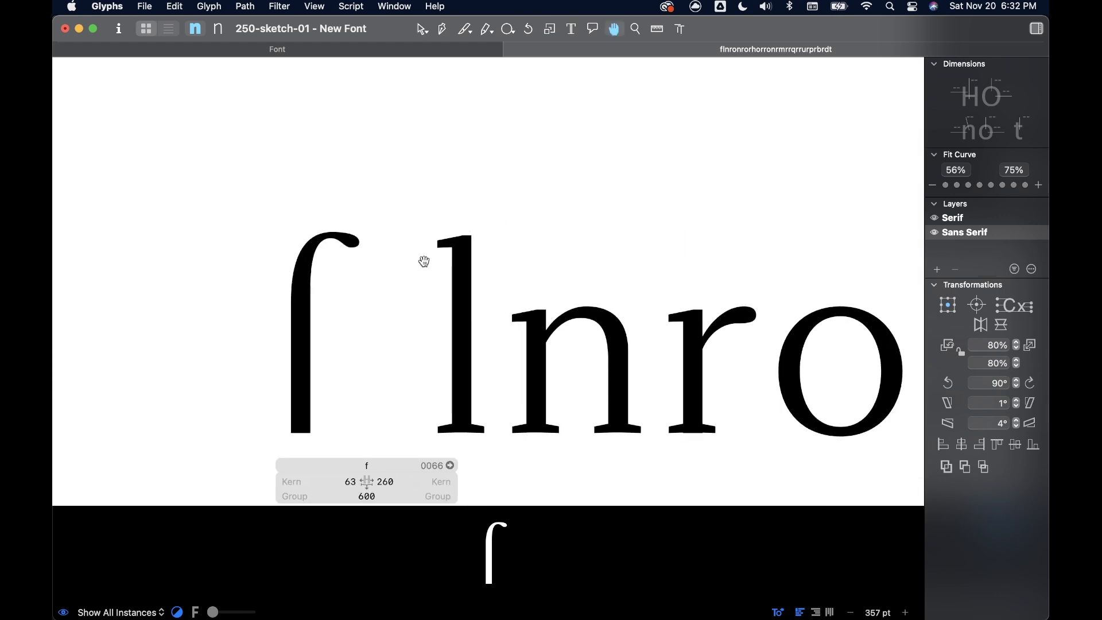
pyautogui.doubleClick(331, 255)
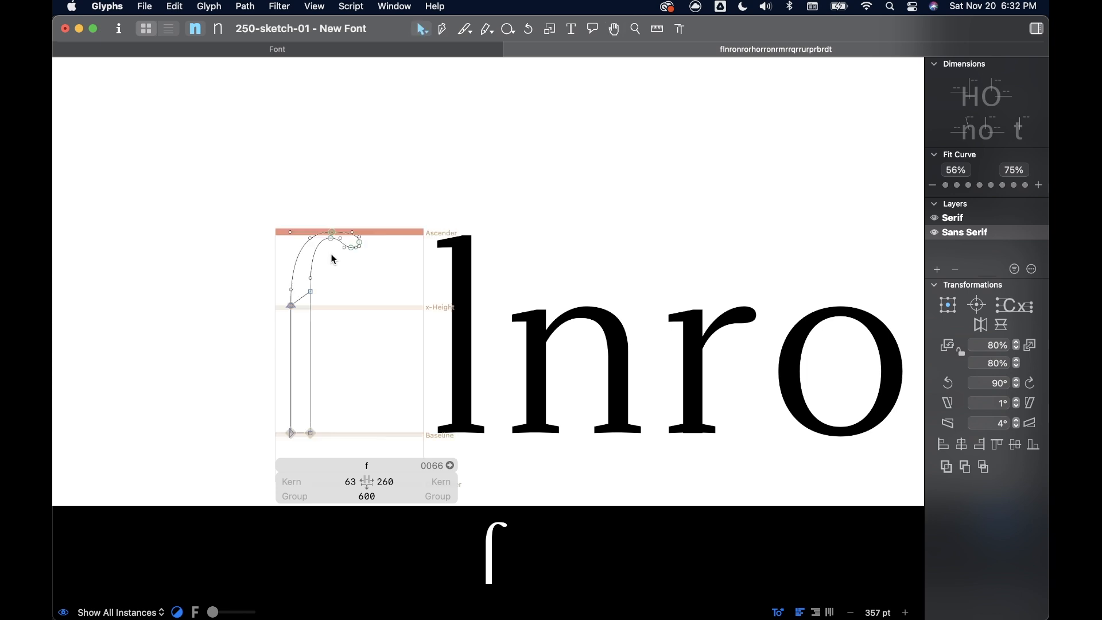
# - Lower the inner top node of the f's hook slightly, refine its terminal, and preview the filled f beside the other letters
pyautogui.scroll(6, 331, 254)
pyautogui.scroll(3, 442, 276)
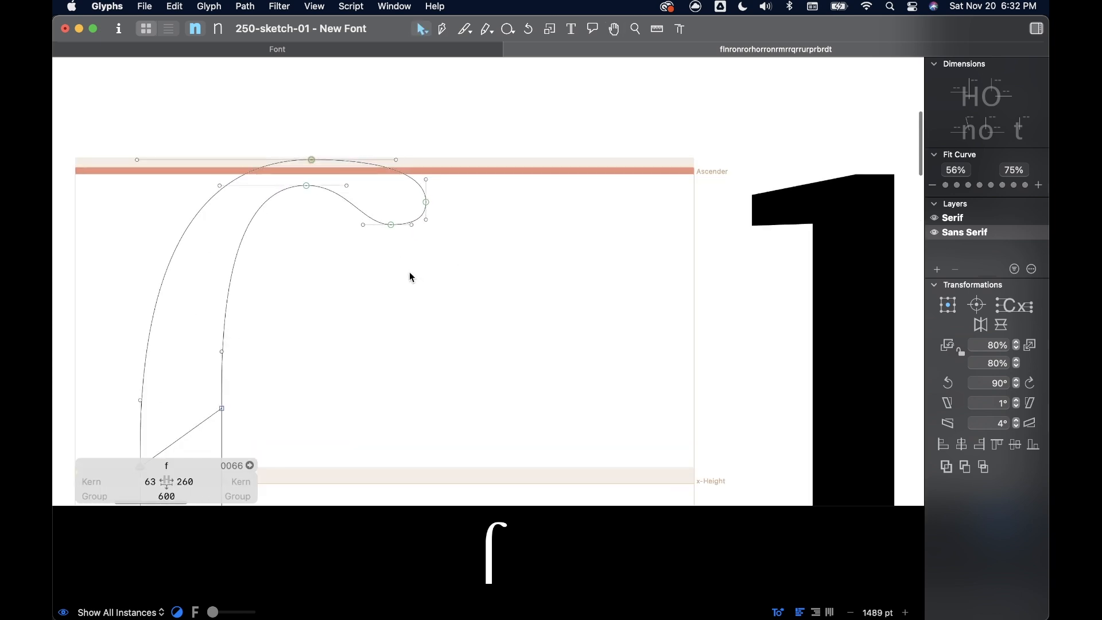
pyautogui.moveTo(427, 205); pyautogui.dragTo(356, 228)
pyautogui.click(391, 228)
pyautogui.moveTo(304, 185); pyautogui.dragTo(303, 189)
pyautogui.scroll(-10, 344, 239)
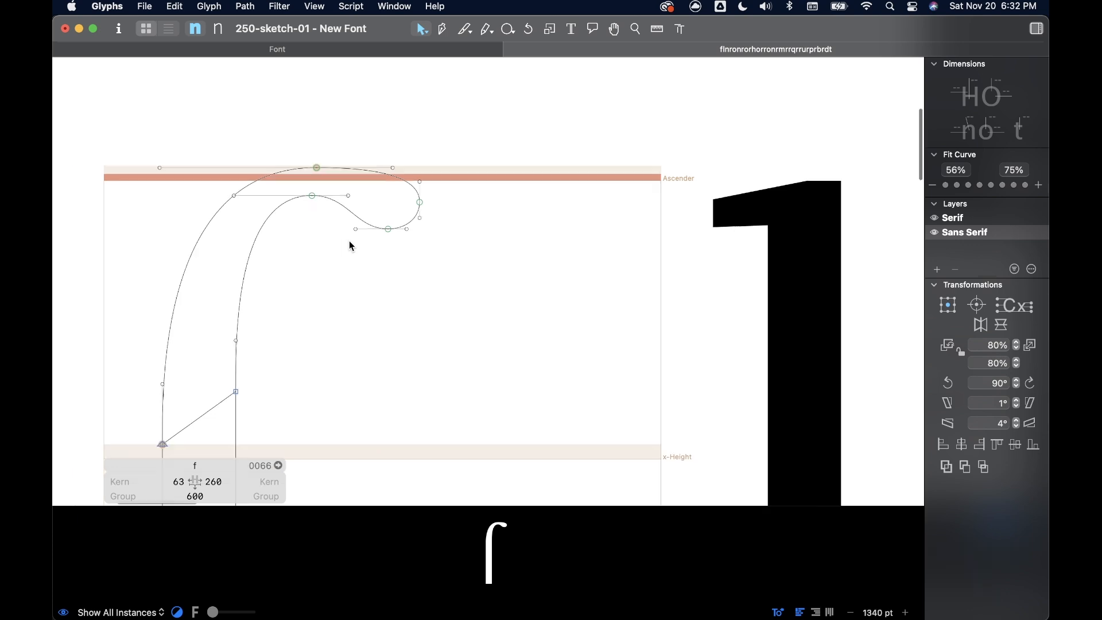
pyautogui.press('space')
pyautogui.scroll(-5, 573, 206)
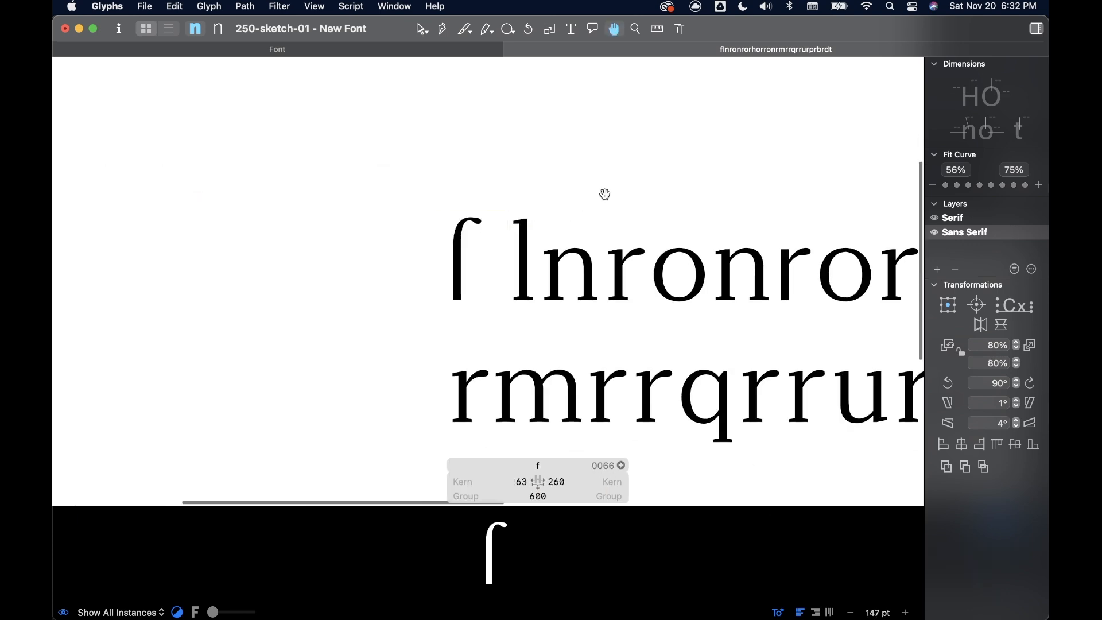
pyautogui.hscroll(5, 615, 184)
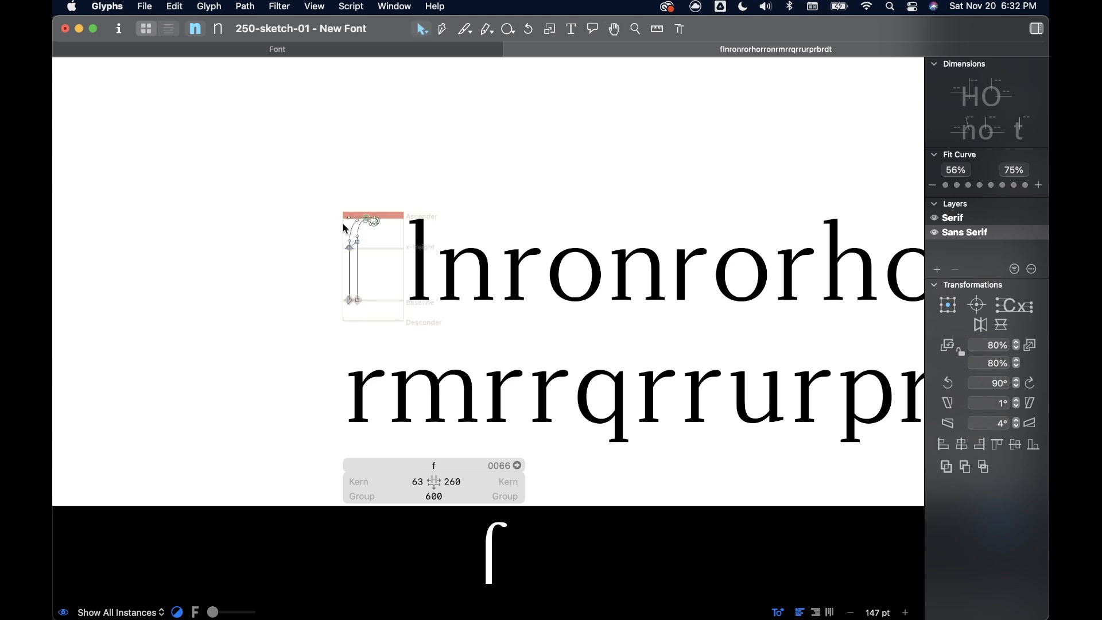
# - Raise the hook's outer top node to Y 816 and lower its inner top node to thicken the top of the curve
pyautogui.scroll(10, 344, 222)
pyautogui.scroll(5, 430, 194)
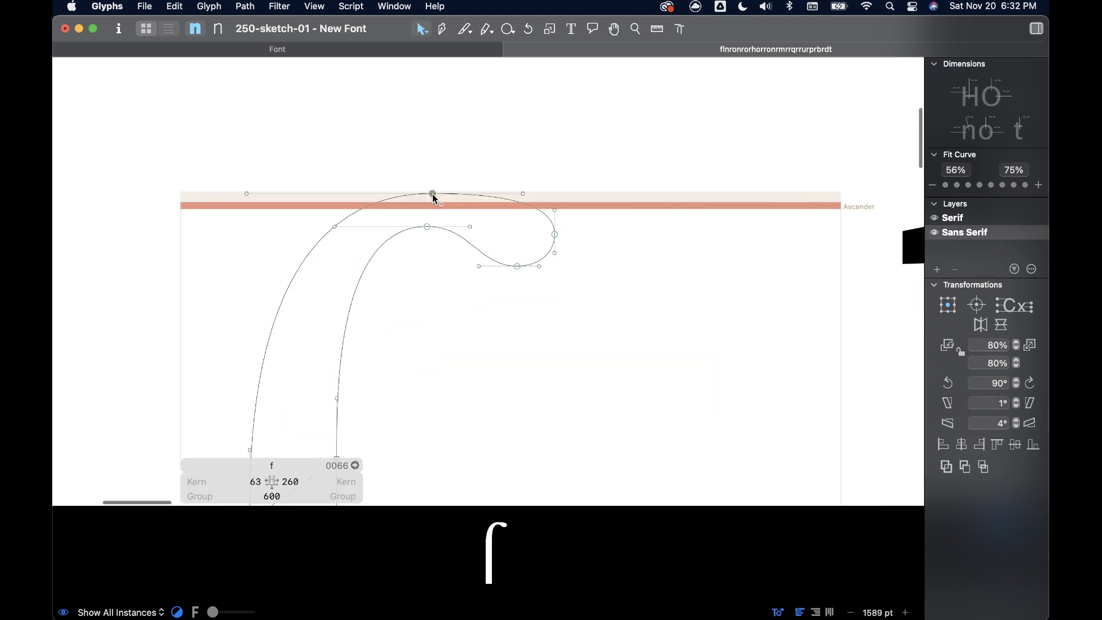
pyautogui.click(432, 194)
pyautogui.press('Up')
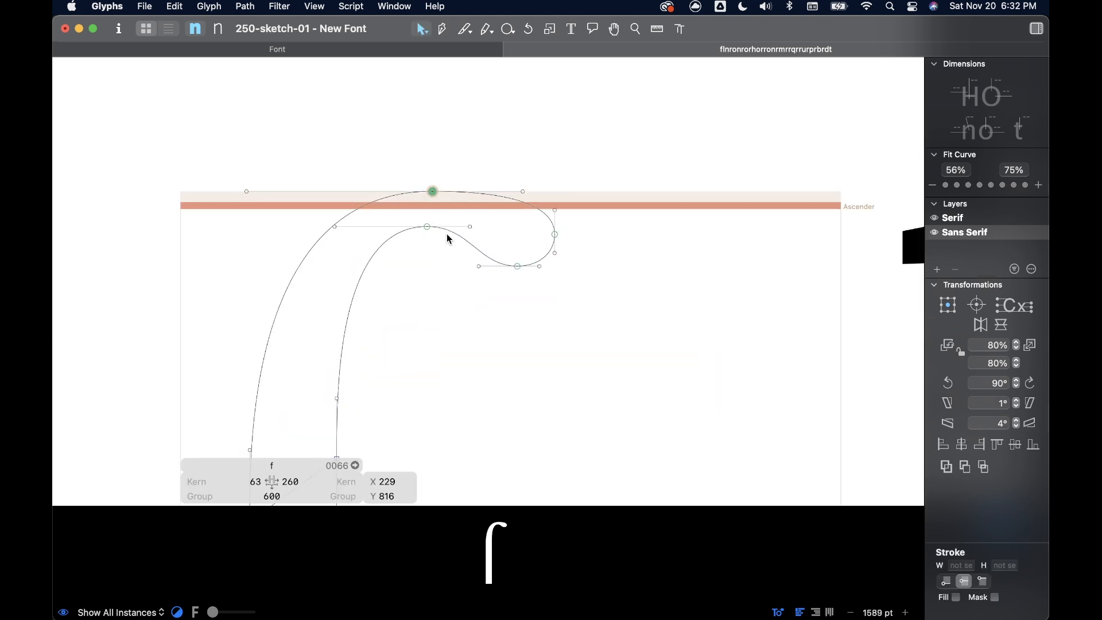
pyautogui.moveTo(429, 229); pyautogui.dragTo(428, 233)
# - Lower the terminal's bottom node to Y 747 and move its right node 3 units right and slightly down
pyautogui.click(518, 267)
pyautogui.press('Down')
pyautogui.press('Down')
pyautogui.press('Down')
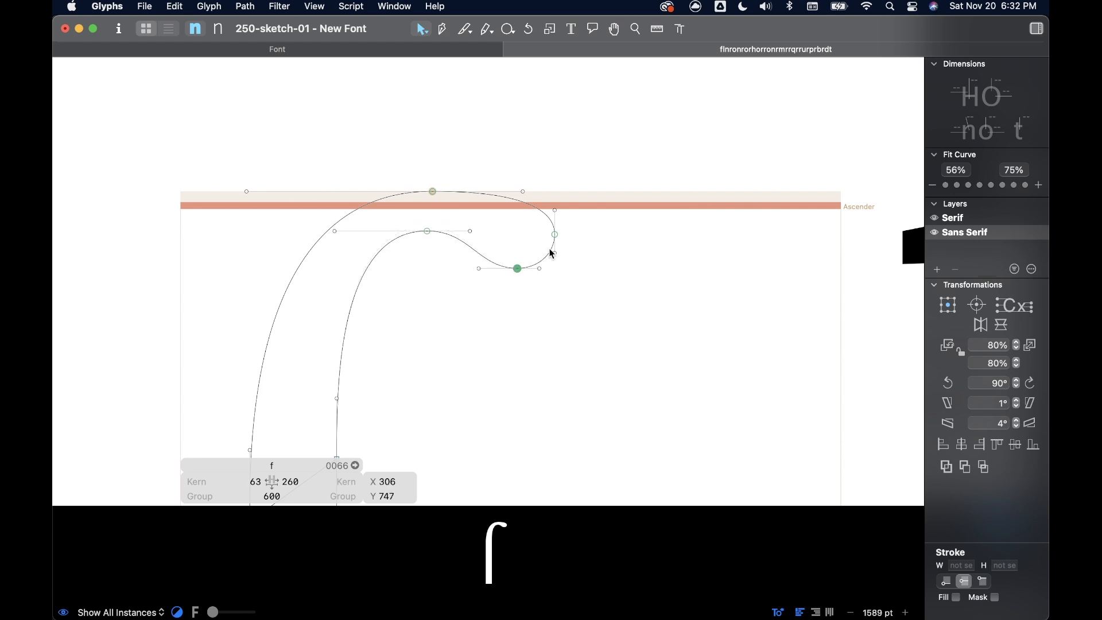
pyautogui.click(554, 236)
pyautogui.press('Right')
pyautogui.press('Right')
pyautogui.press('Right')
pyautogui.press('Down')
pyautogui.press('Down')
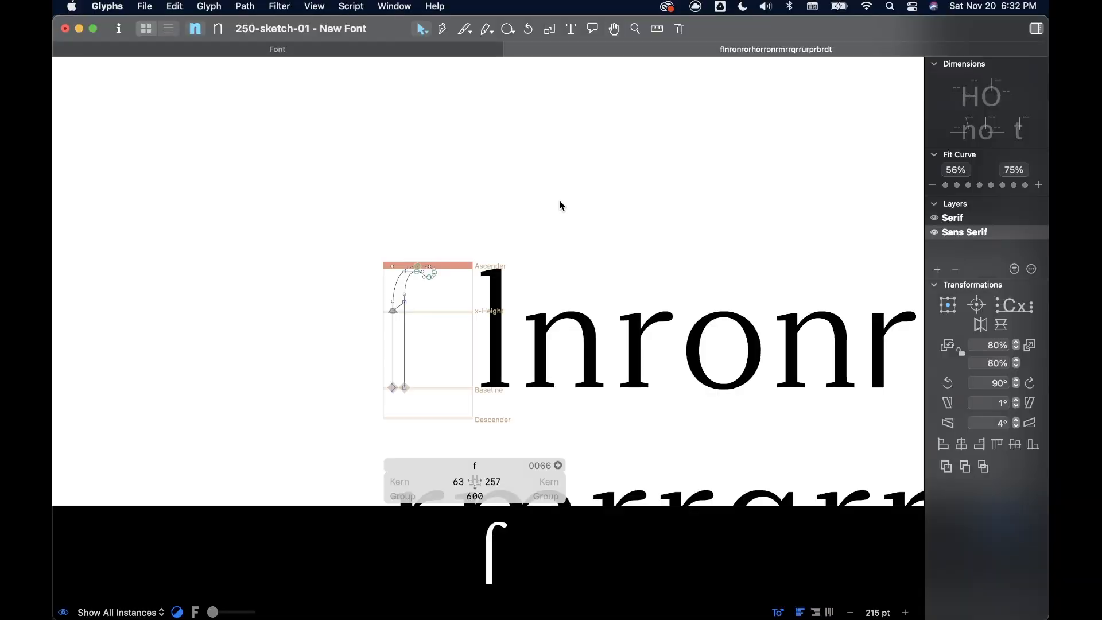
# - Open the Serif l, draw a rectangle about 189 by 26 over its bottom serif, and cut it from the glyph
pyautogui.hscroll(-2, 456, 315)
pyautogui.scroll(5, 456, 315)
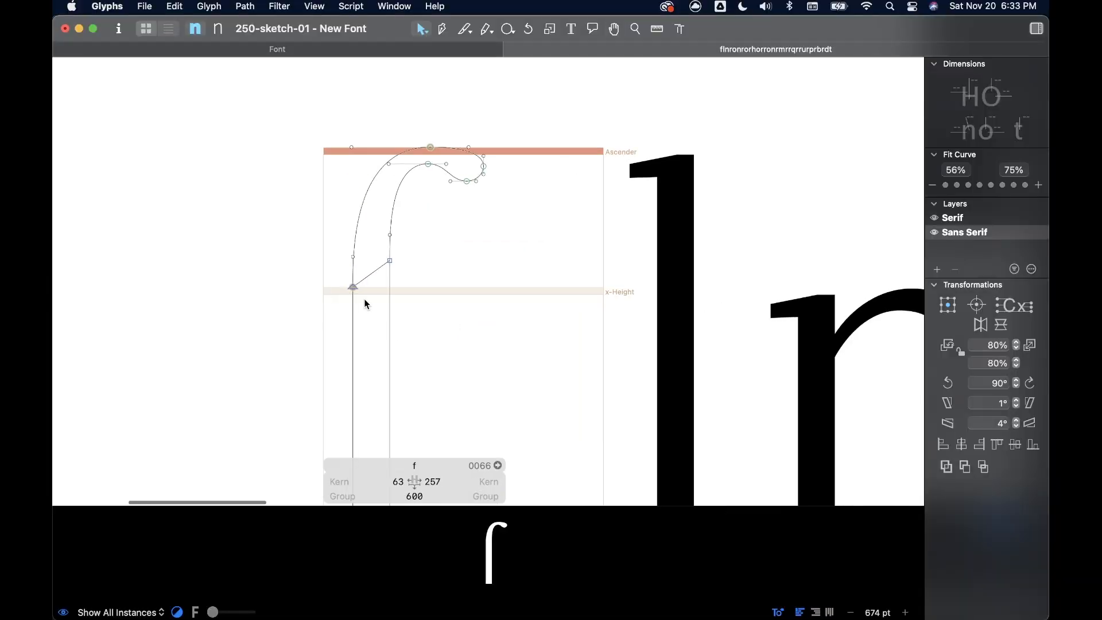
pyautogui.hscroll(-2, 425, 284)
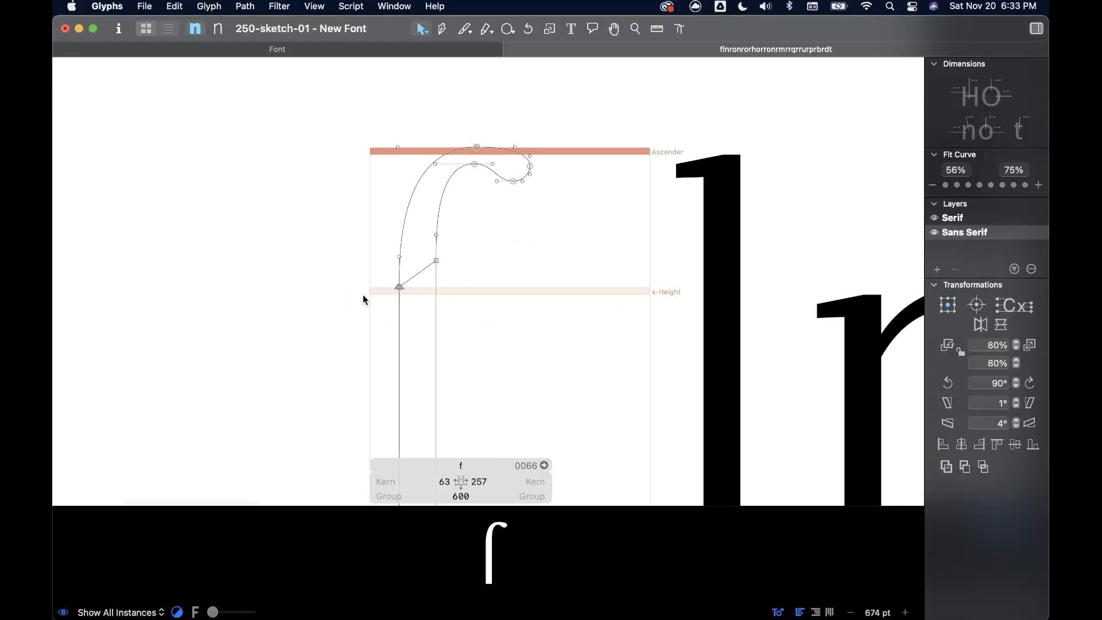
pyautogui.scroll(-2, 514, 299)
pyautogui.hscroll(1, 514, 299)
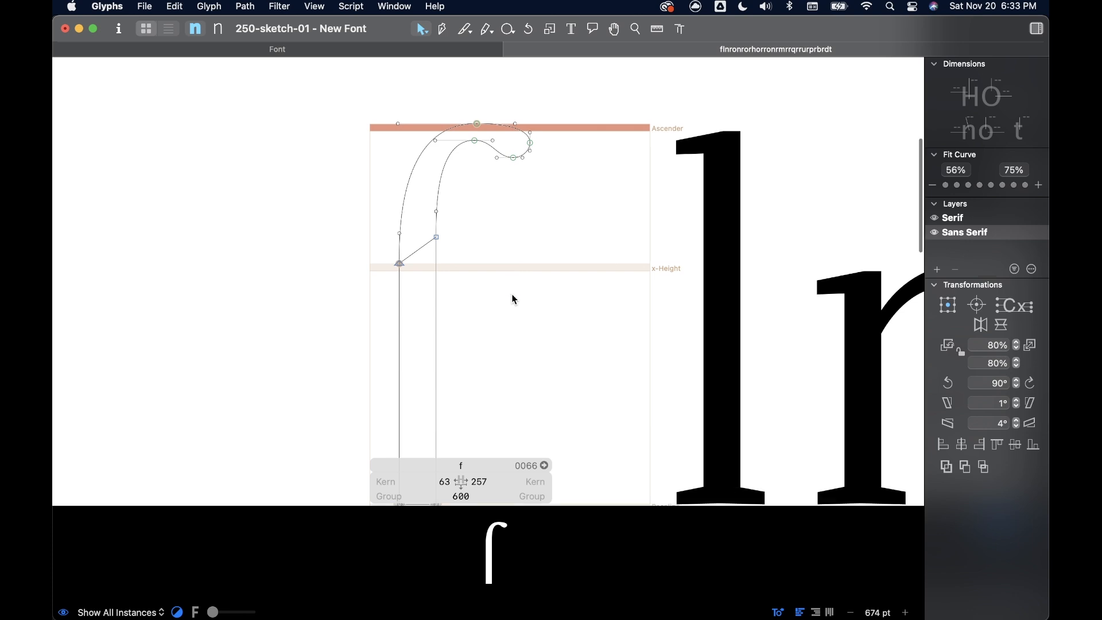
pyautogui.scroll(-1, 699, 306)
pyautogui.doubleClick(701, 303)
pyautogui.scroll(6, 702, 439)
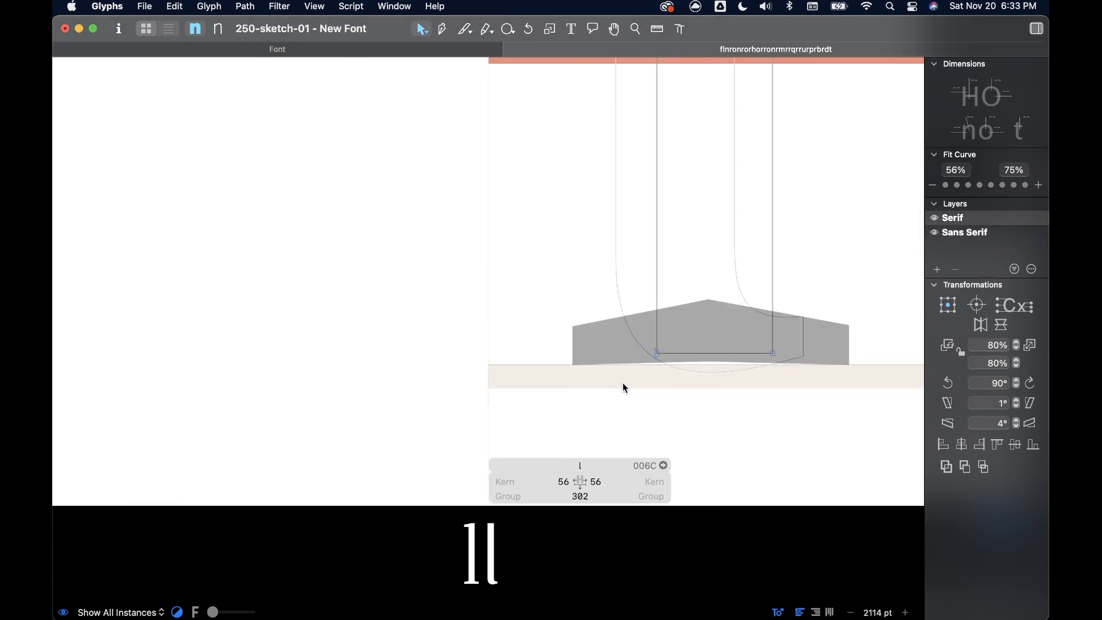
pyautogui.scroll(-7, 622, 385)
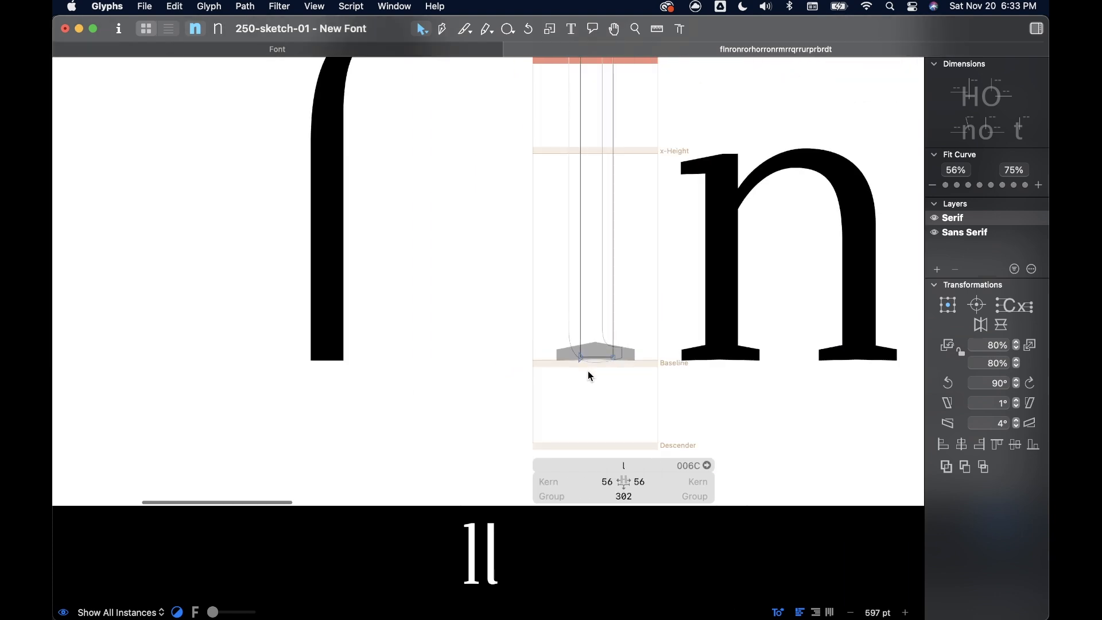
pyautogui.scroll(3, 550, 91)
pyautogui.hscroll(2, 547, 121)
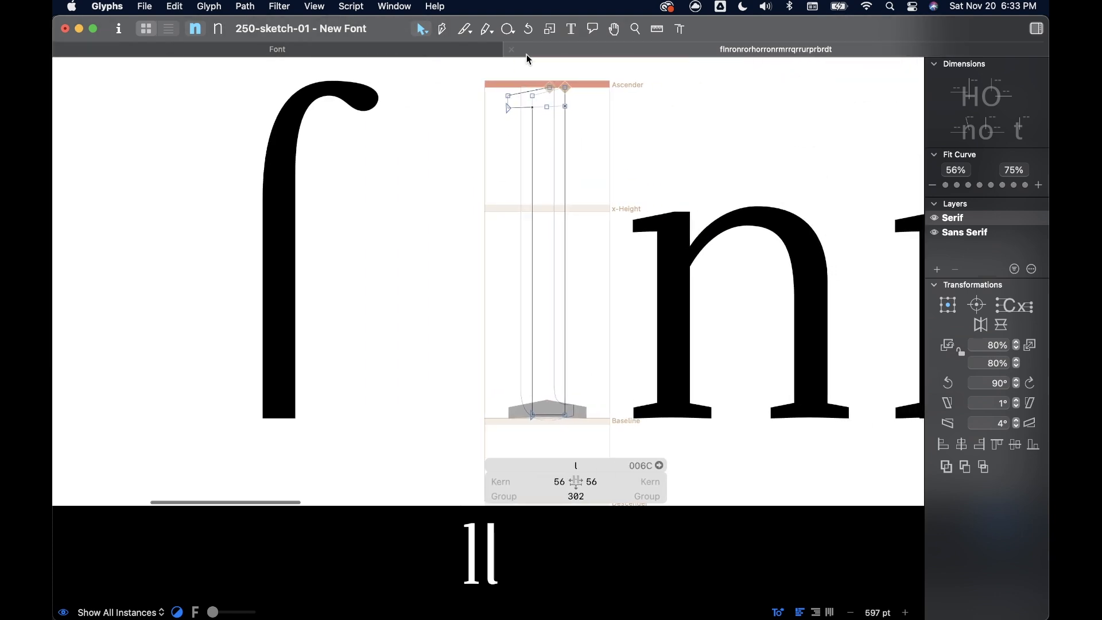
pyautogui.click(507, 28)
pyautogui.click(529, 47)
pyautogui.scroll(3, 515, 405)
pyautogui.moveTo(507, 393); pyautogui.dragTo(630, 407)
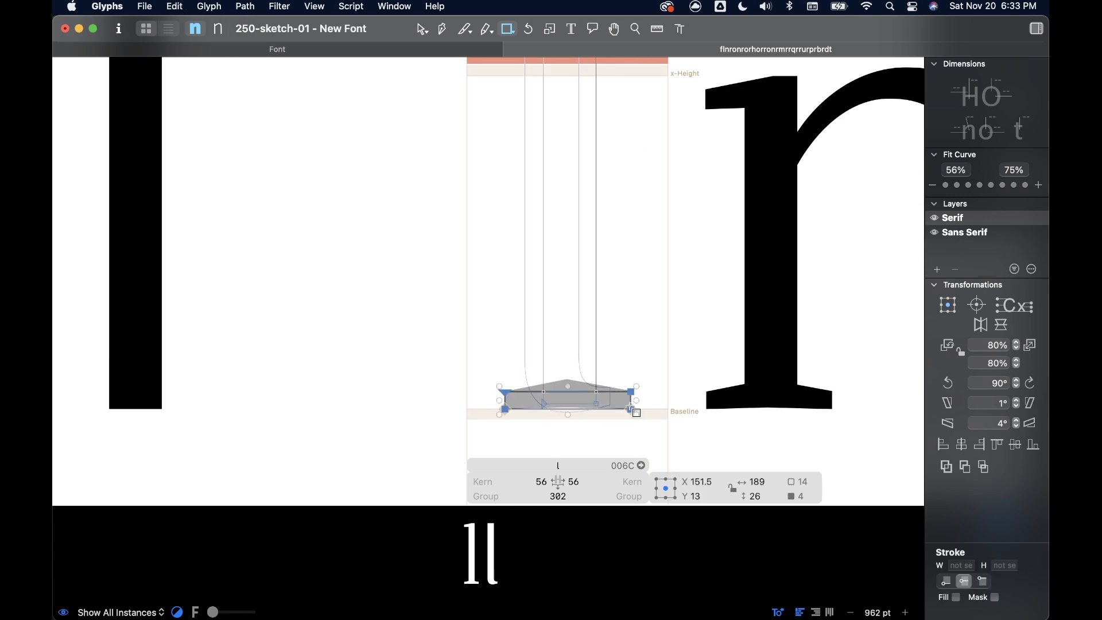
pyautogui.press('super+z')
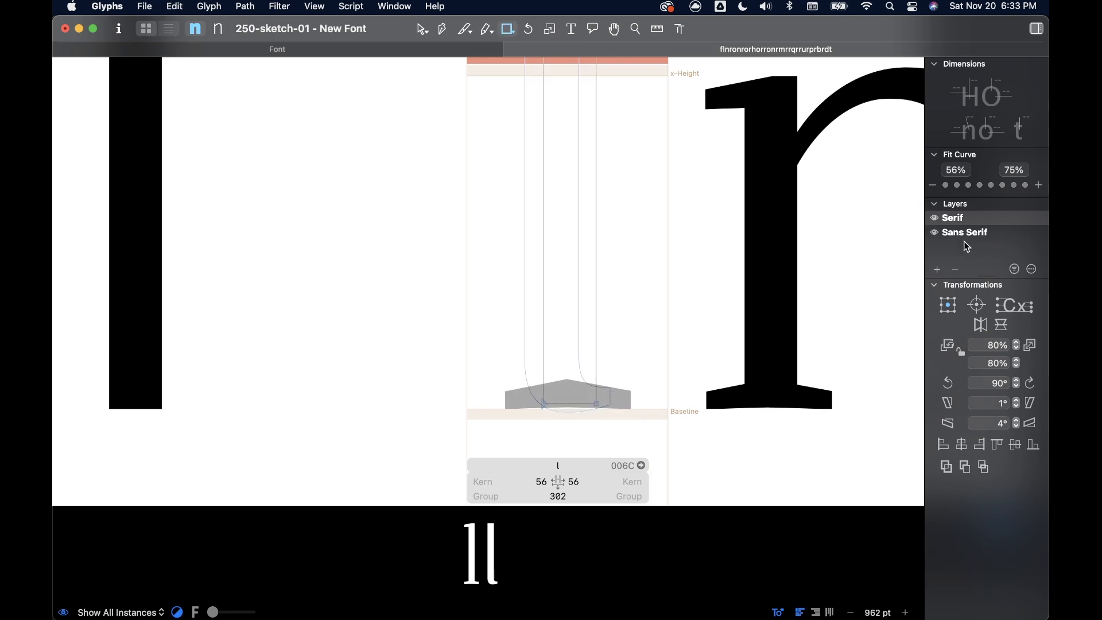
# - Return to the Sans Serif f and paste the cut rectangle into it at the baseline
pyautogui.hscroll(-4, 454, 223)
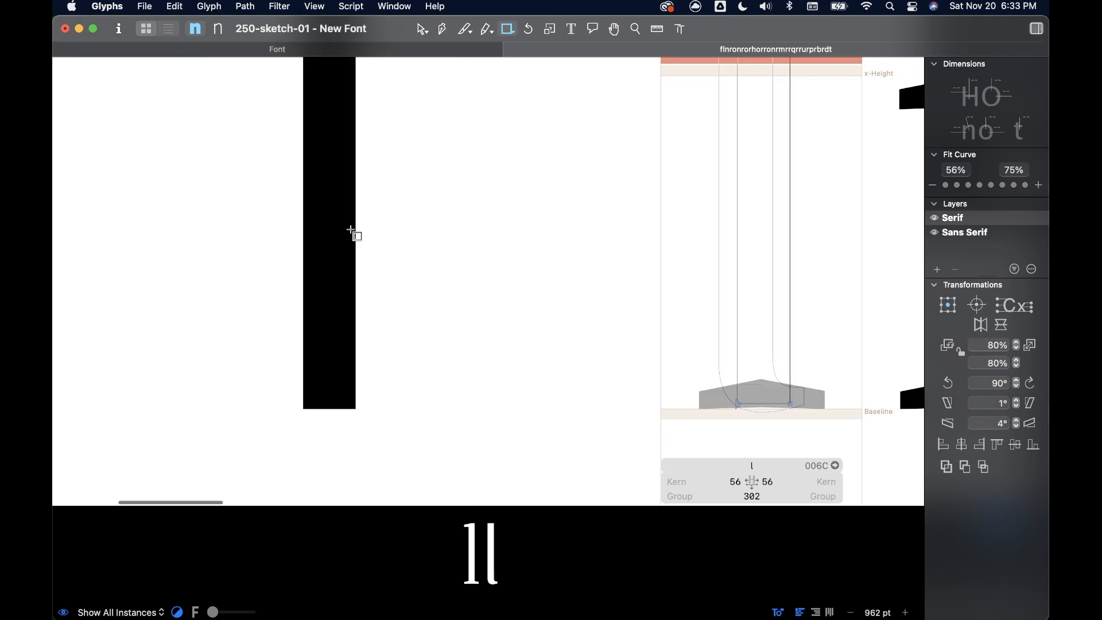
pyautogui.click(420, 31)
pyautogui.doubleClick(356, 209)
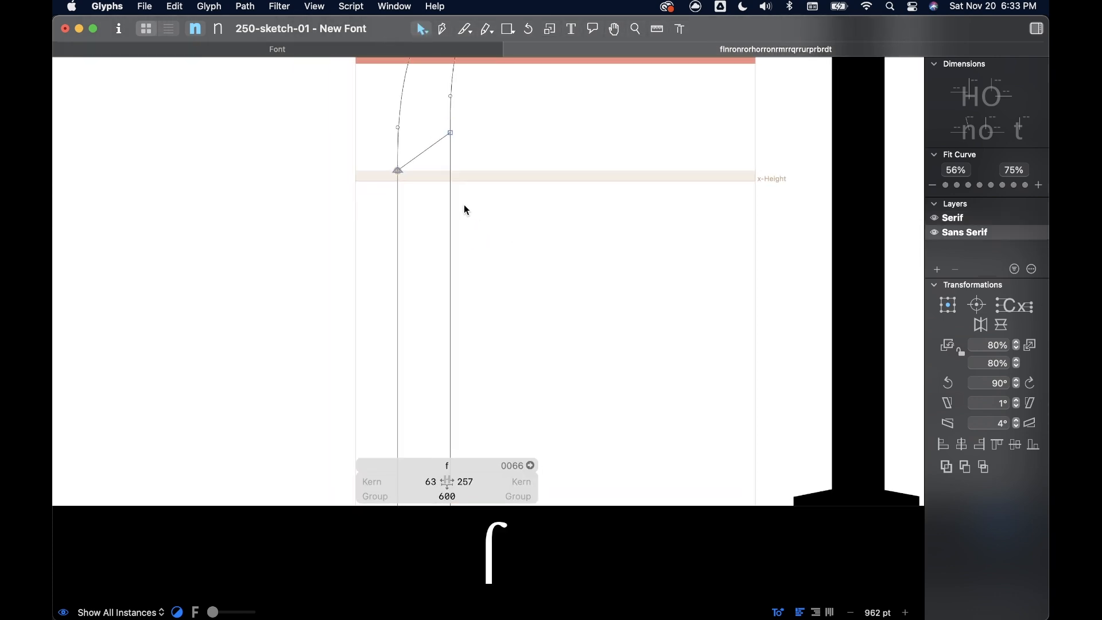
pyautogui.press('super+shift+z')
pyautogui.scroll(-3, 504, 292)
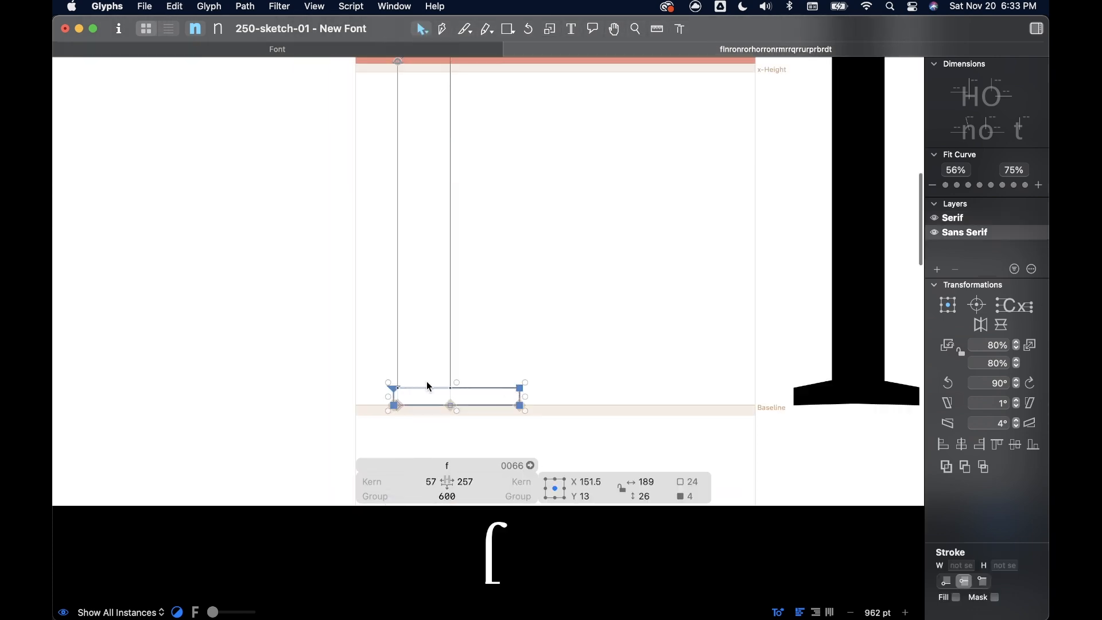
# - Move the rectangle across the f's stem just below the x-height, centred at X 126.5, Y 487, and preview the crossbar
pyautogui.moveTo(397, 391); pyautogui.dragTo(384, 115)
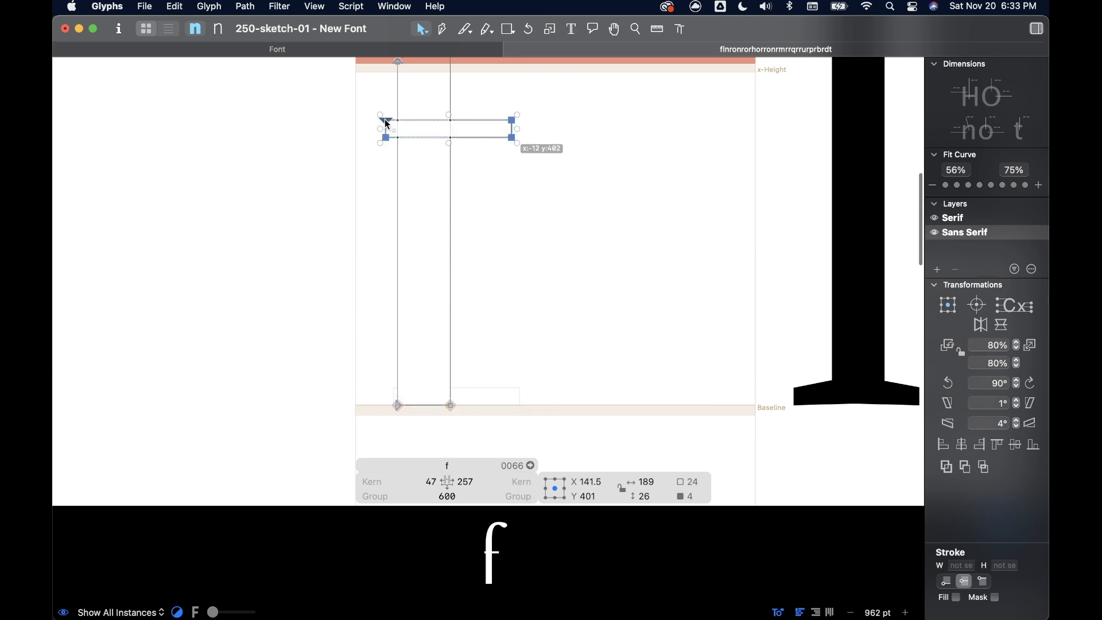
pyautogui.scroll(3, 388, 124)
pyautogui.scroll(2, 388, 125)
pyautogui.moveTo(395, 248); pyautogui.dragTo(383, 198)
pyautogui.scroll(-5, 567, 277)
pyautogui.press('space')
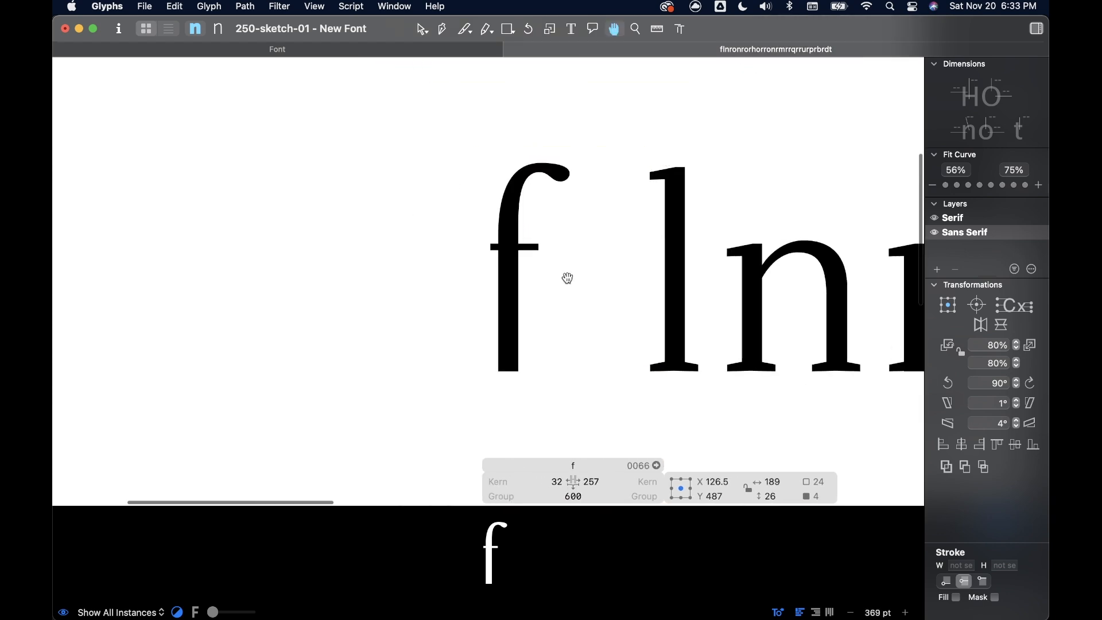
pyautogui.hscroll(5, 567, 277)
pyautogui.hscroll(-3, 567, 277)
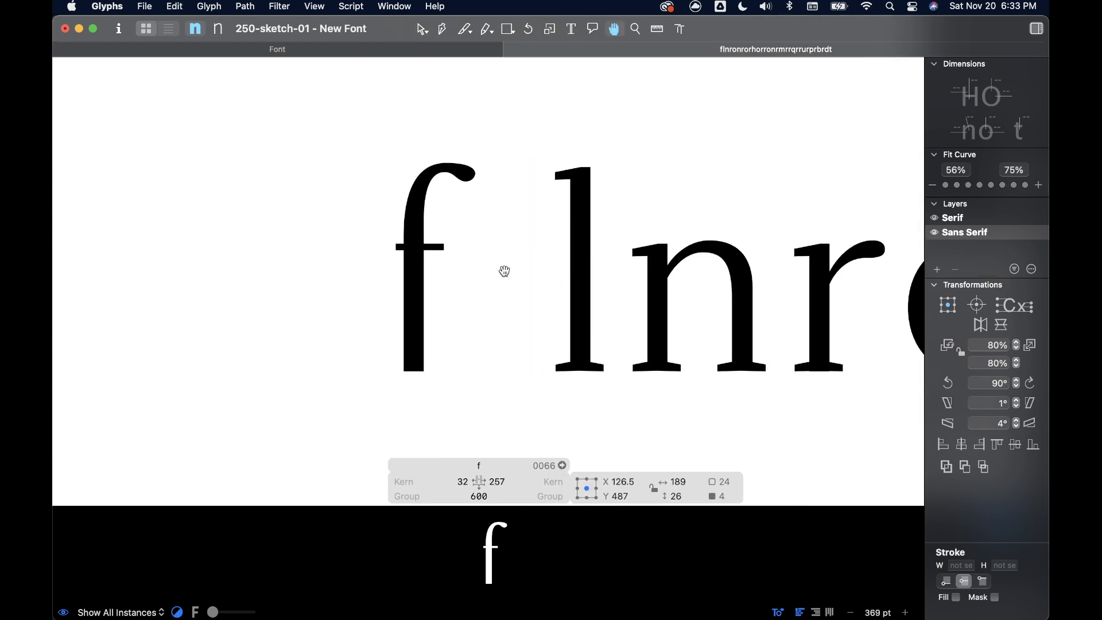
pyautogui.scroll(1, 445, 258)
pyautogui.scroll(1, 445, 259)
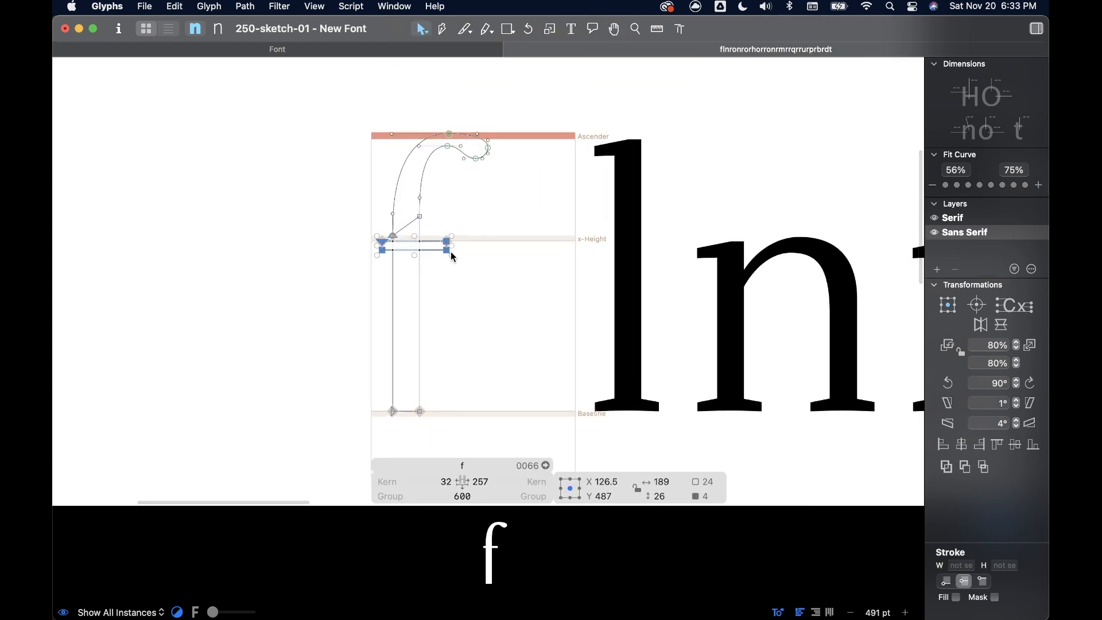
# - Enlarge the crossbar to 288 wide and 39 tall, extending it right, down and left
pyautogui.moveTo(447, 250); pyautogui.dragTo(471, 256)
pyautogui.press('space')
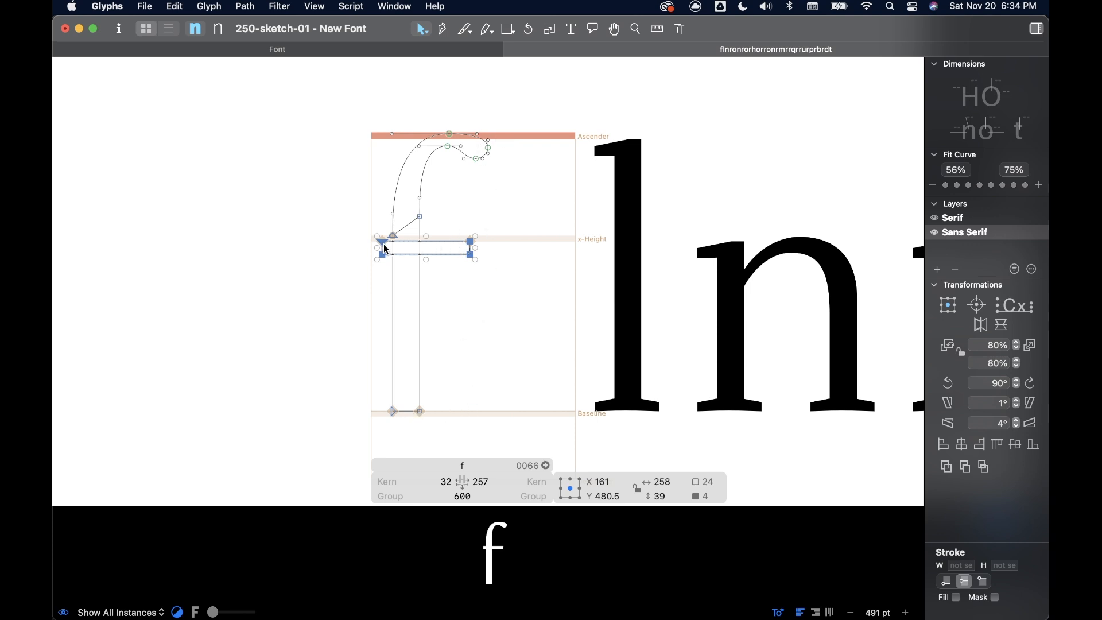
pyautogui.moveTo(377, 247); pyautogui.dragTo(365, 248)
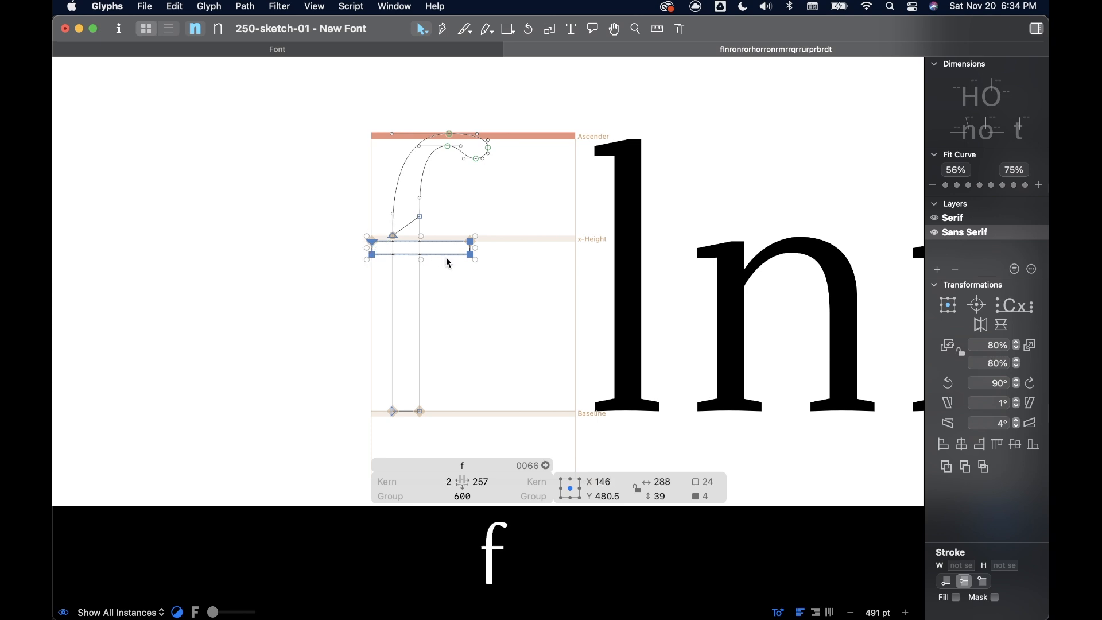
# - Lower the crossbar's bottom edge to make the bar 51 thick, and preview the f beside the other letters
pyautogui.click(447, 262)
pyautogui.hotkey('shift', 'Down')
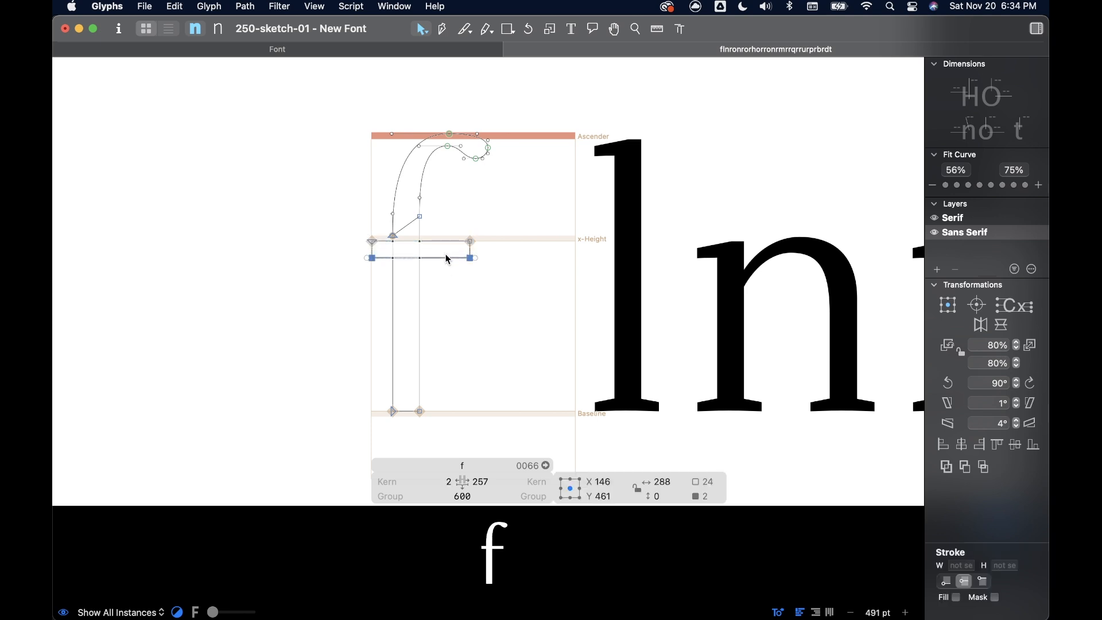
pyautogui.press('Down')
pyautogui.click(516, 313)
pyautogui.scroll(-5, 507, 308)
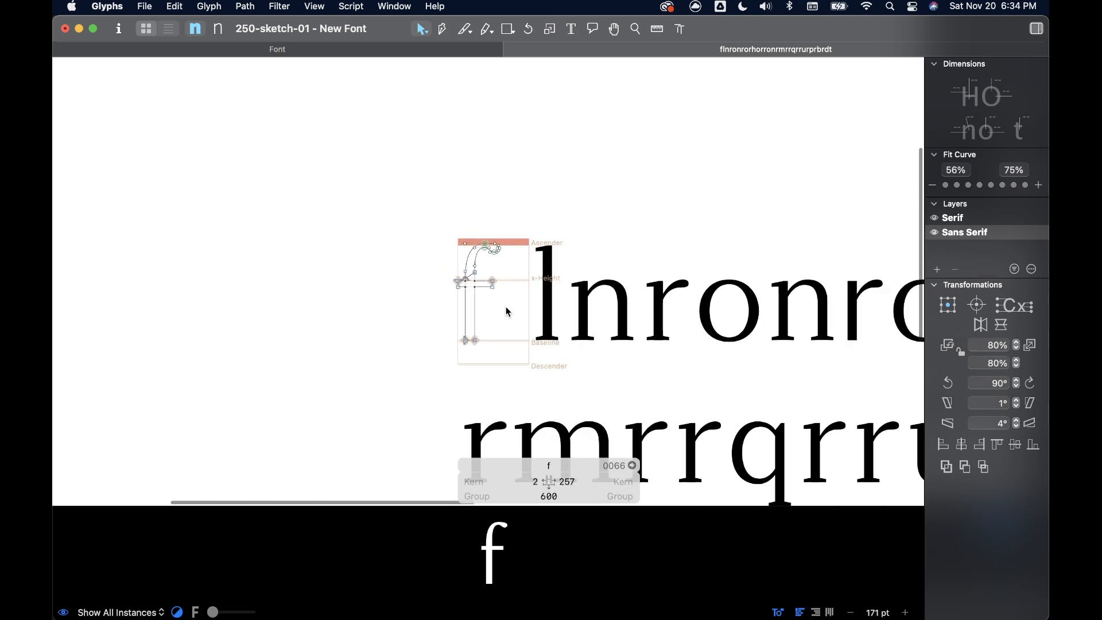
pyautogui.hscroll(3, 506, 308)
pyautogui.press('space')
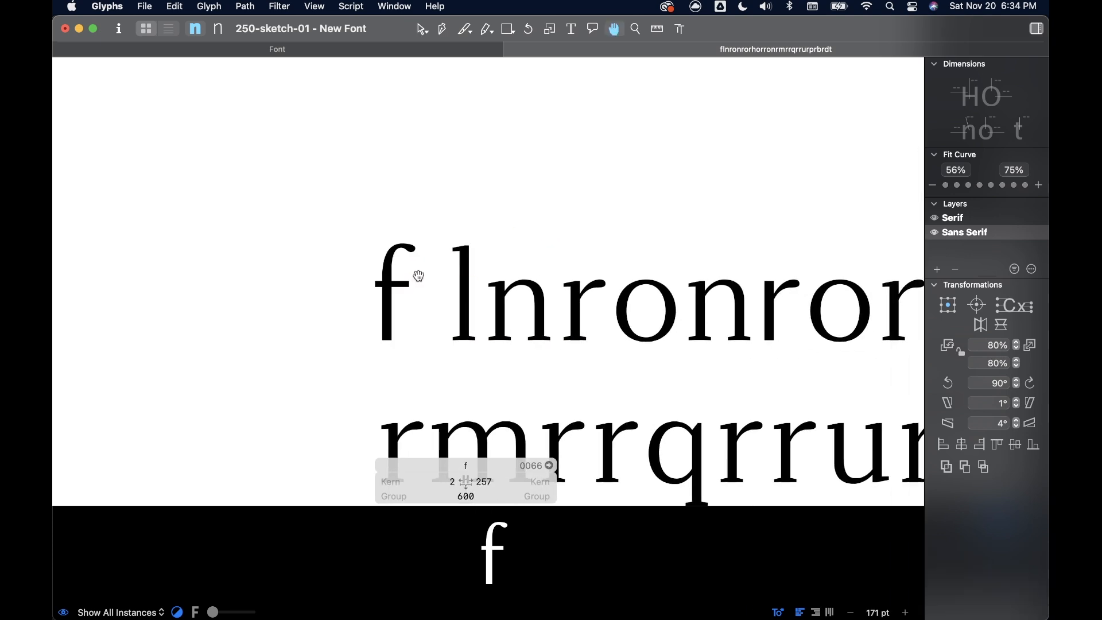
# - Extend the crossbar's right end to line up with the terminal's bottom node, and preview the filled f
pyautogui.scroll(6, 417, 277)
pyautogui.moveTo(425, 279); pyautogui.dragTo(388, 327)
pyautogui.hotkey('shift', 'Right')
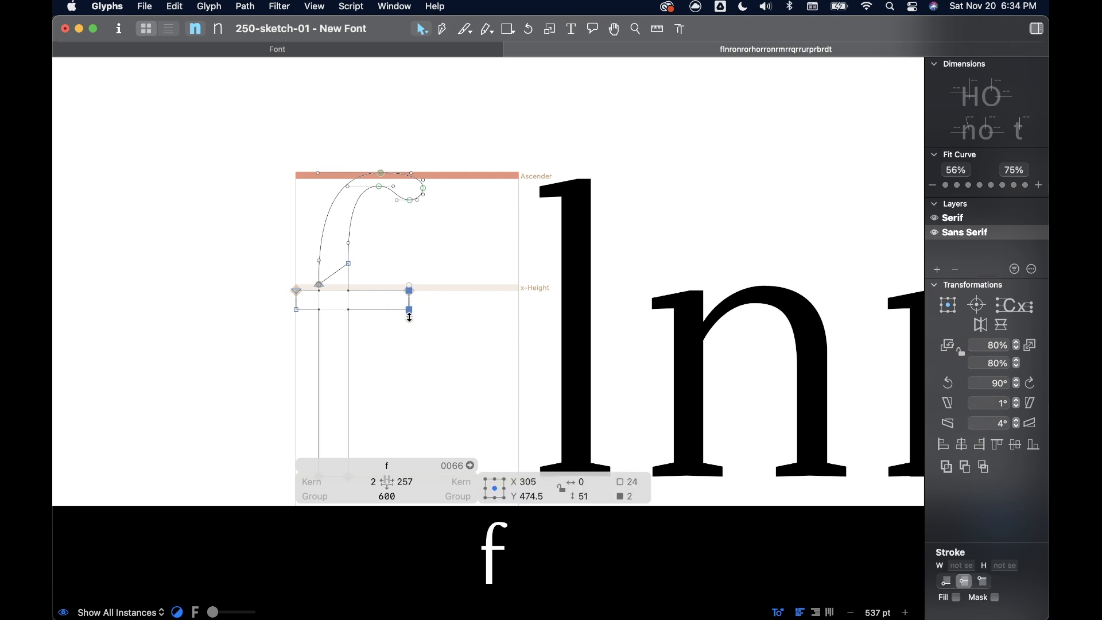
pyautogui.press('Right')
pyautogui.press('Right')
pyautogui.click(432, 281)
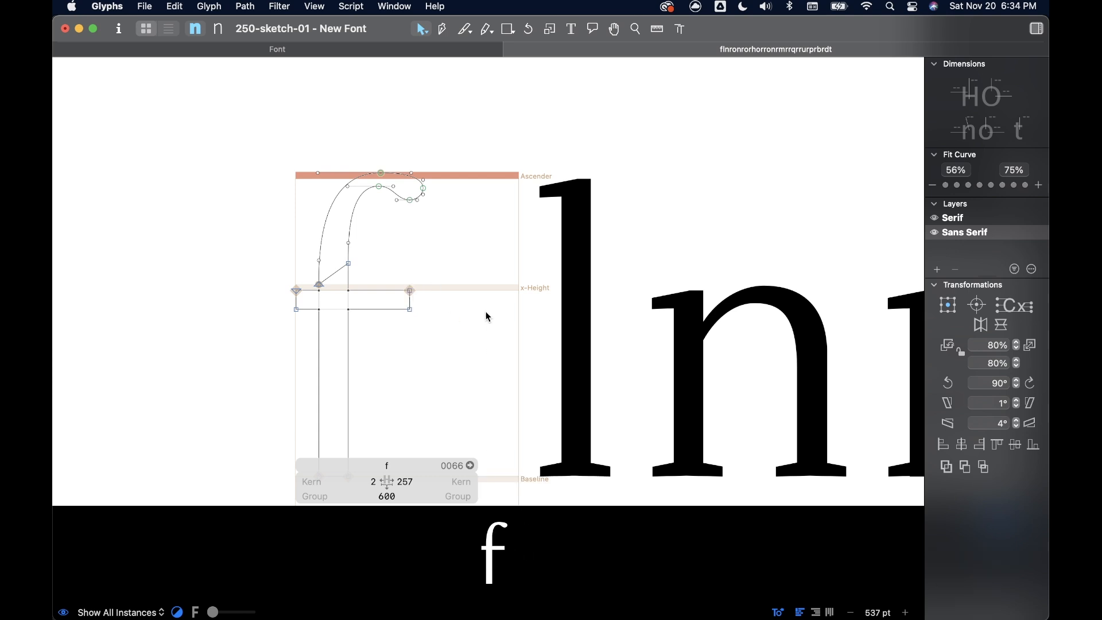
pyautogui.scroll(-5, 443, 287)
pyautogui.hscroll(2, 443, 291)
pyautogui.press('space')
pyautogui.hscroll(4, 431, 300)
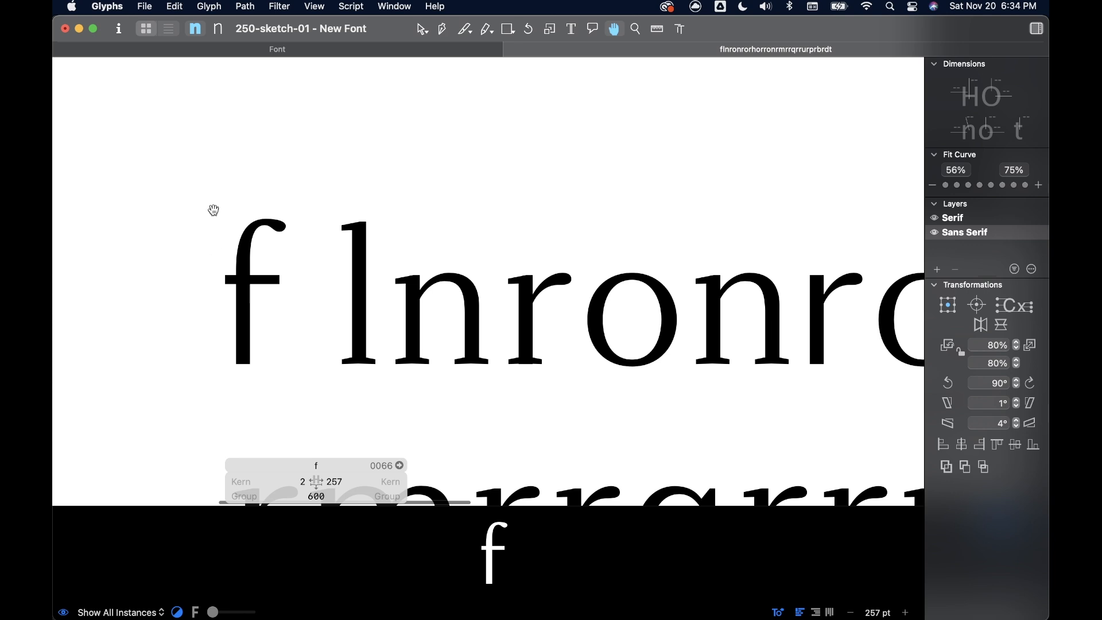
# - Select the hook's inner top node with the terminal's right and bottom nodes and lower them to a centre of Y 753.5
pyautogui.scroll(10, 236, 246)
pyautogui.moveTo(397, 248); pyautogui.dragTo(315, 183)
pyautogui.press('Down')
pyautogui.press('Down')
pyautogui.press('Down')
pyautogui.press('Down')
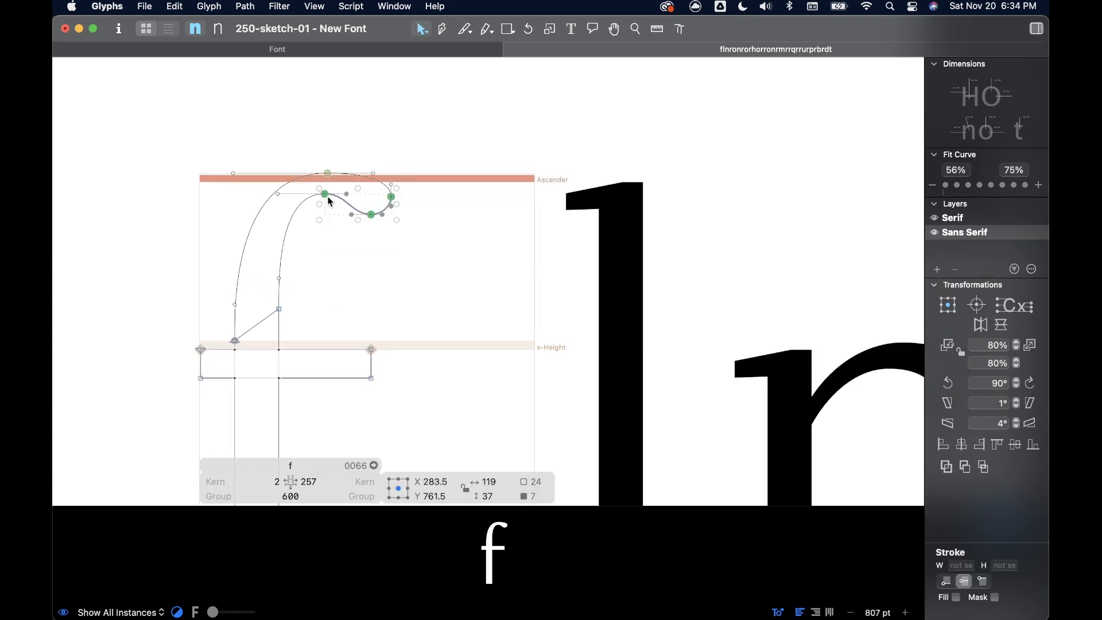
pyautogui.press('Down')
pyautogui.press('Down')
pyautogui.press('Down')
pyautogui.press('Down')
# - Adjust the hook's inner top node to Y 775 and preview the filled f beside the l, n, r and o
pyautogui.scroll(-10, 429, 220)
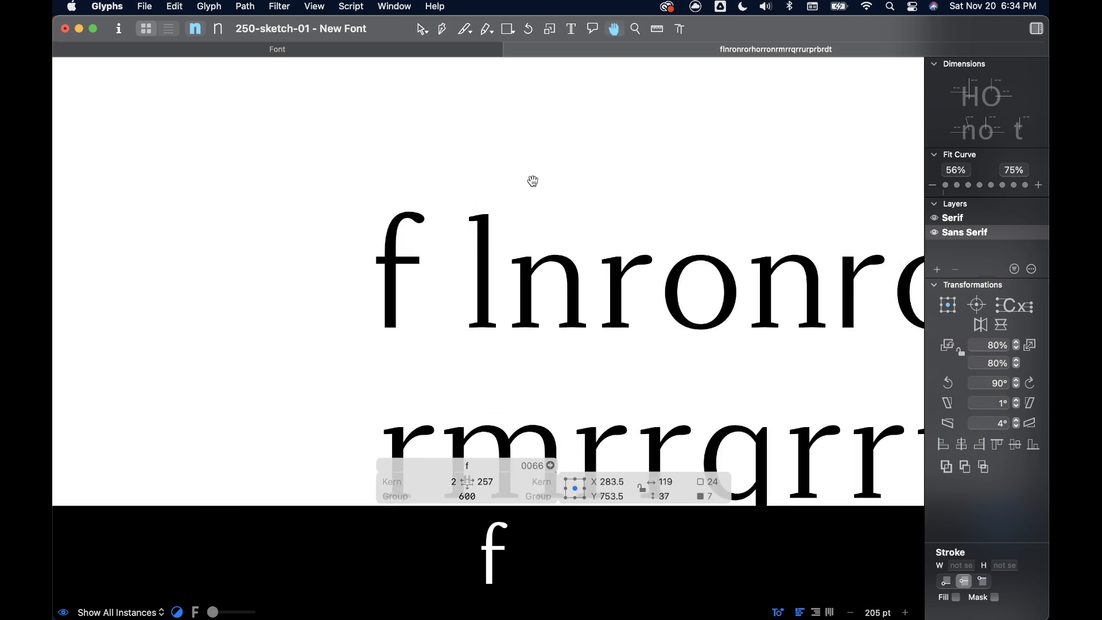
pyautogui.scroll(3, 400, 218)
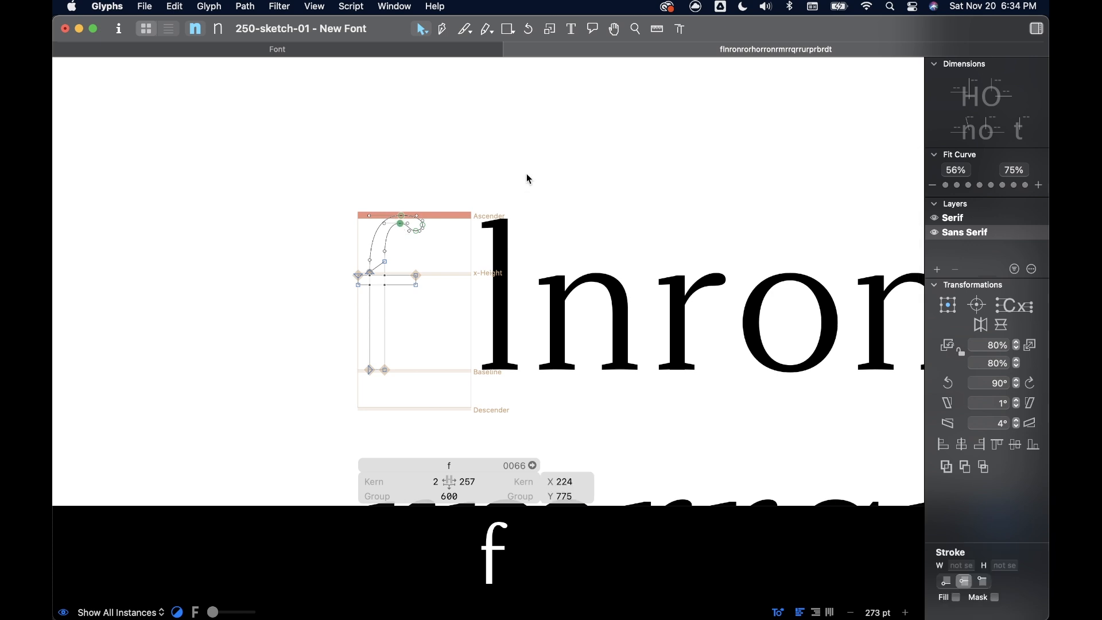
pyautogui.press('space')
pyautogui.hscroll(2, 527, 174)
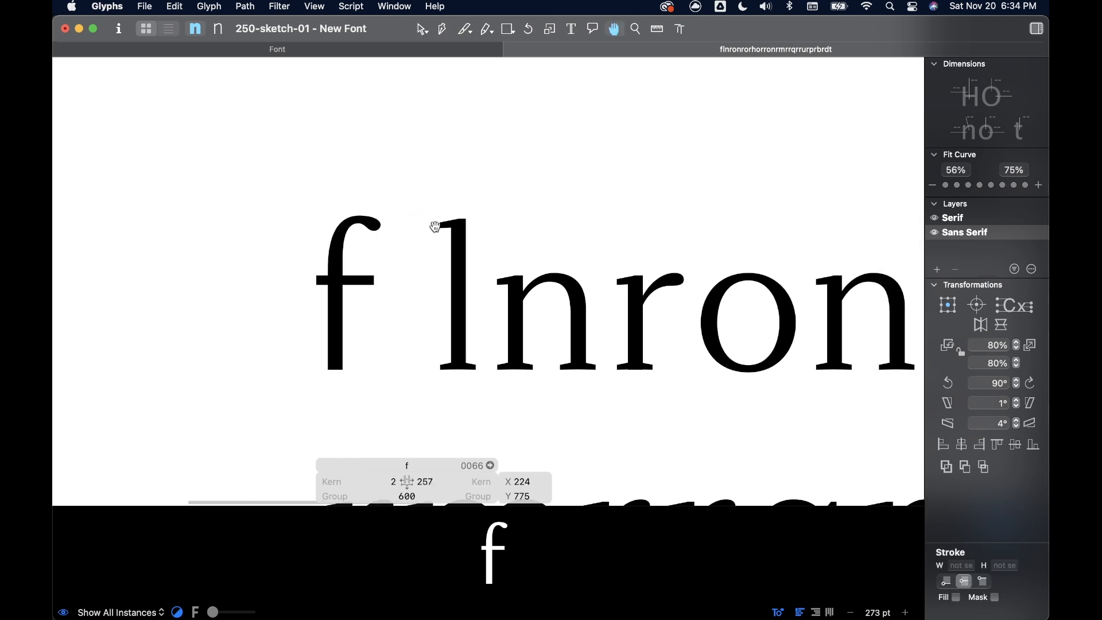
# - Copy the l's two straight reference strokes, 94 wide and 772 high overall, and paste them into the f's Sans Serif layer
pyautogui.scroll(3, 399, 350)
pyautogui.scroll(5, 399, 350)
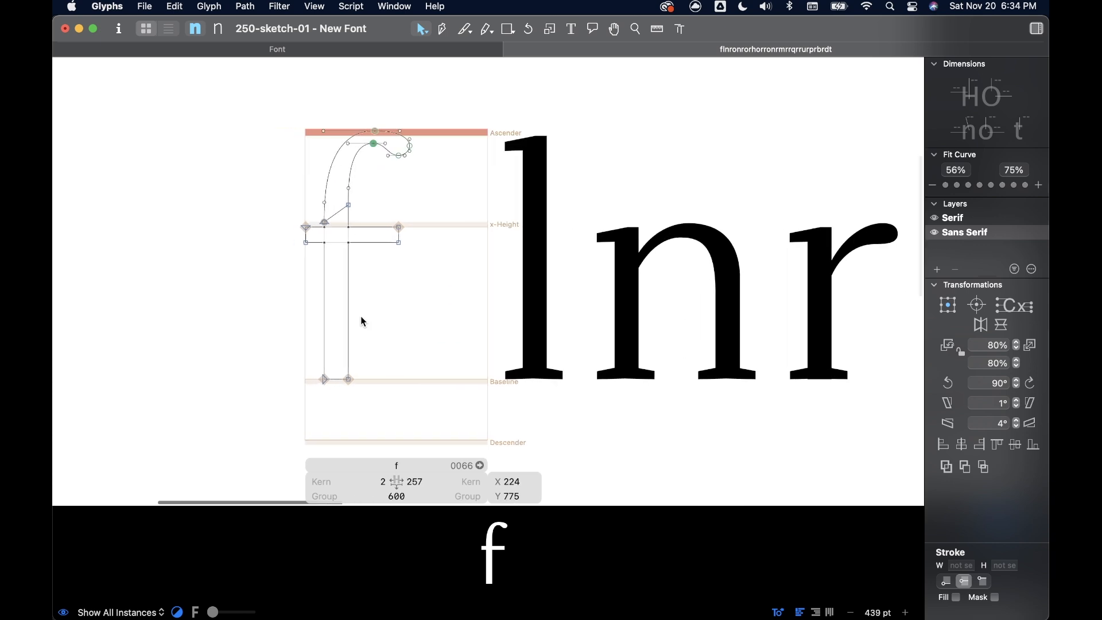
pyautogui.scroll(-2, 448, 233)
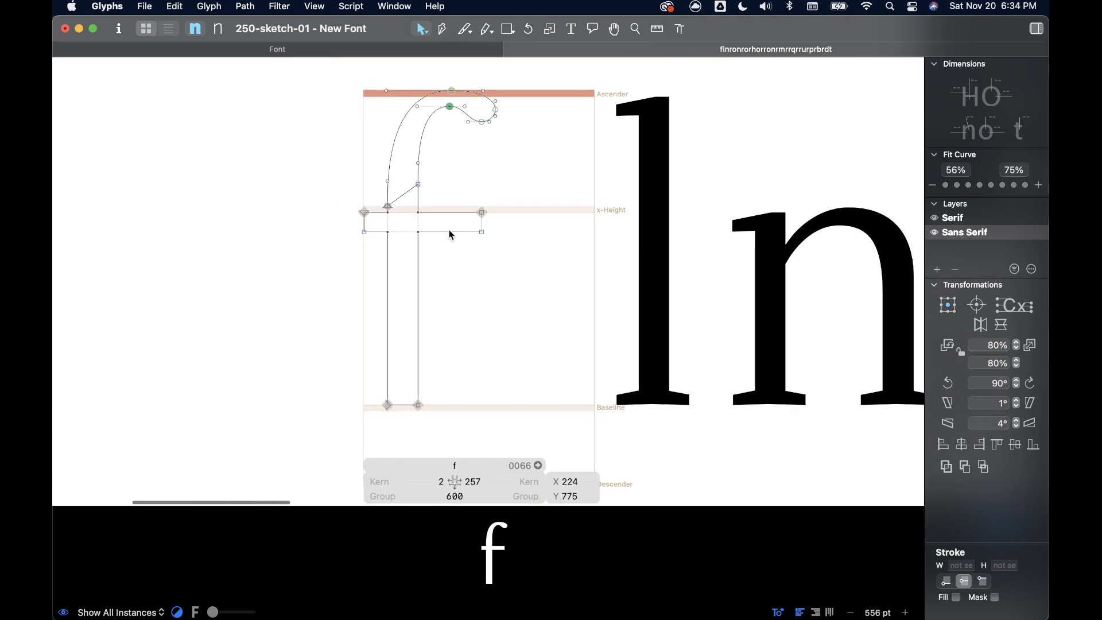
pyautogui.doubleClick(658, 131)
pyautogui.click(636, 129)
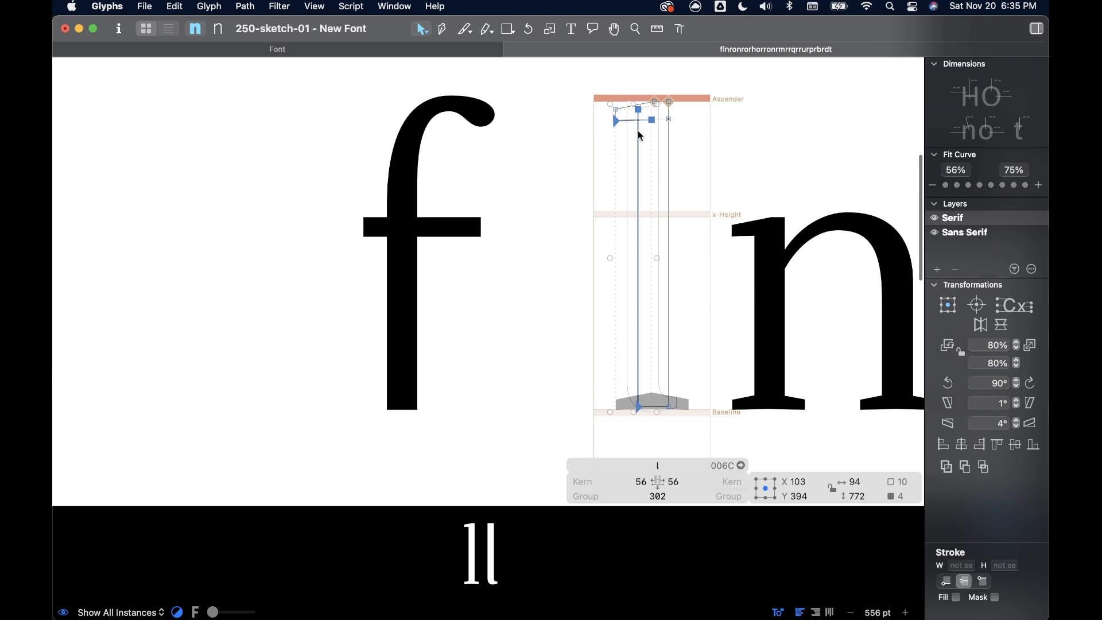
pyautogui.doubleClick(467, 209)
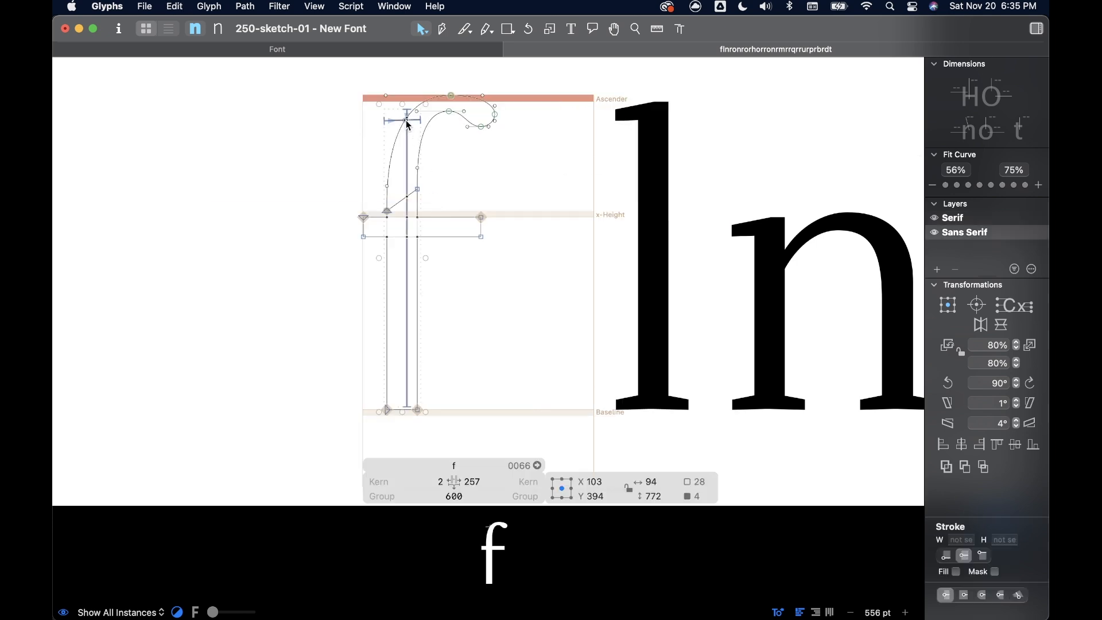
# - Place the pasted strokes at the crossbar's left end with their centre at X 49, Y 89 as a comparison, and delete them
pyautogui.click(408, 125)
pyautogui.click(395, 123)
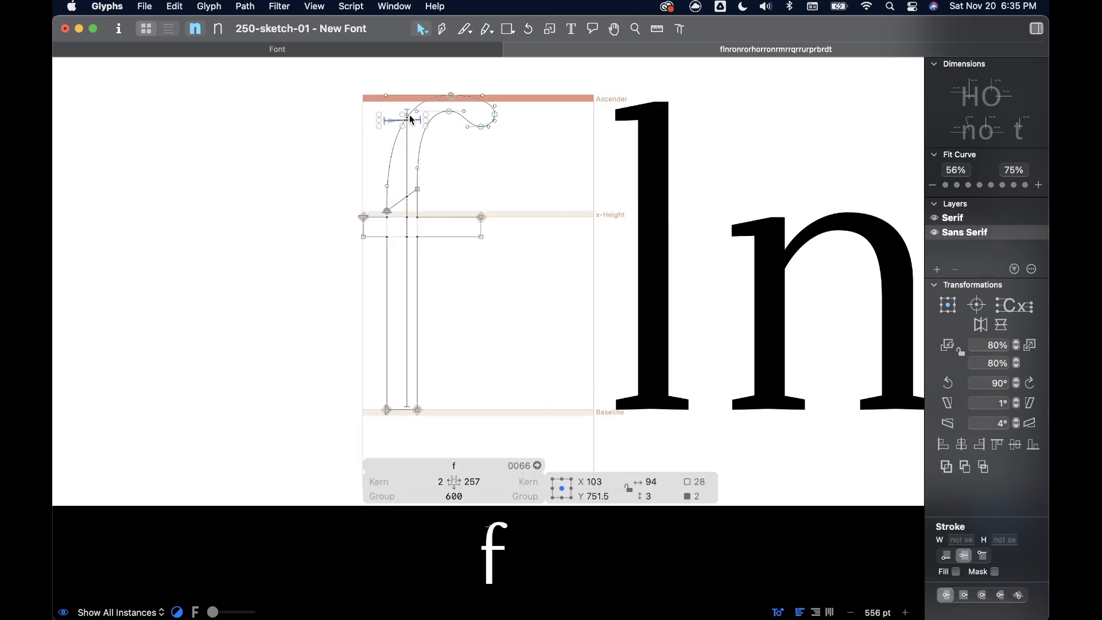
pyautogui.keyDown('shift'); pyautogui.click(407, 145); pyautogui.keyUp('shift')
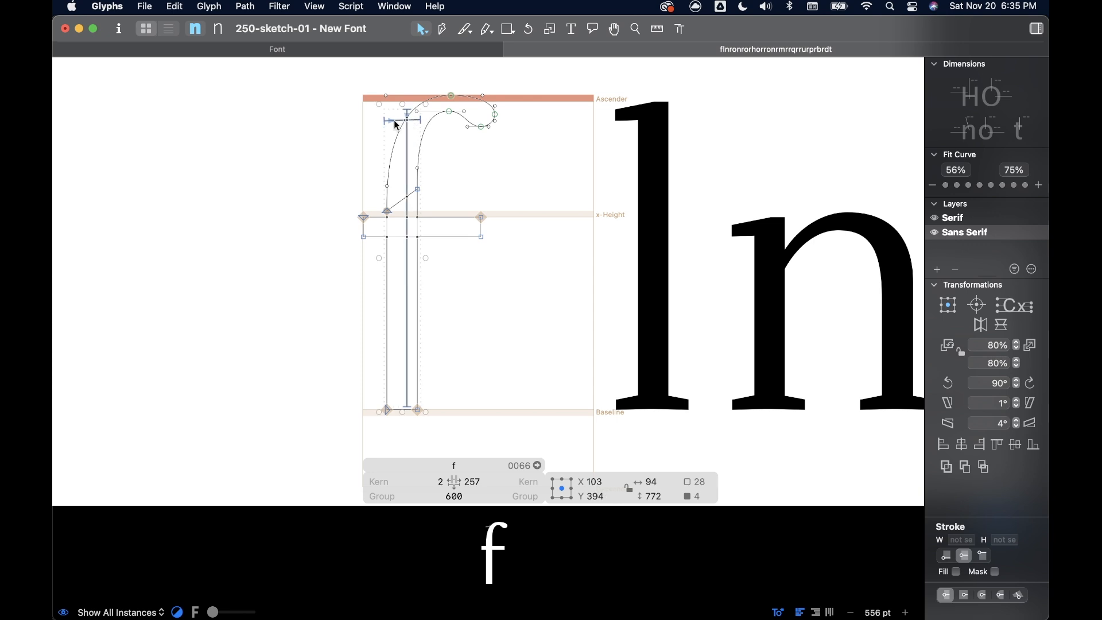
pyautogui.moveTo(387, 126); pyautogui.dragTo(364, 235)
pyautogui.scroll(5, 364, 236)
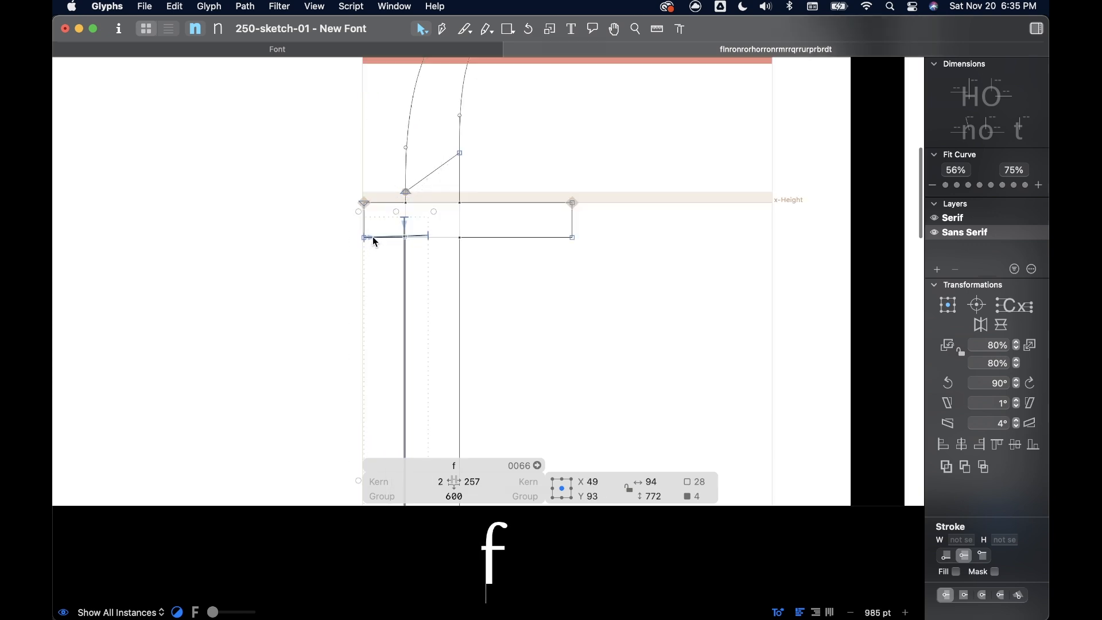
pyautogui.scroll(4, 373, 237)
pyautogui.press('Down')
pyautogui.press('Down')
pyautogui.press('Down')
pyautogui.press('Down')
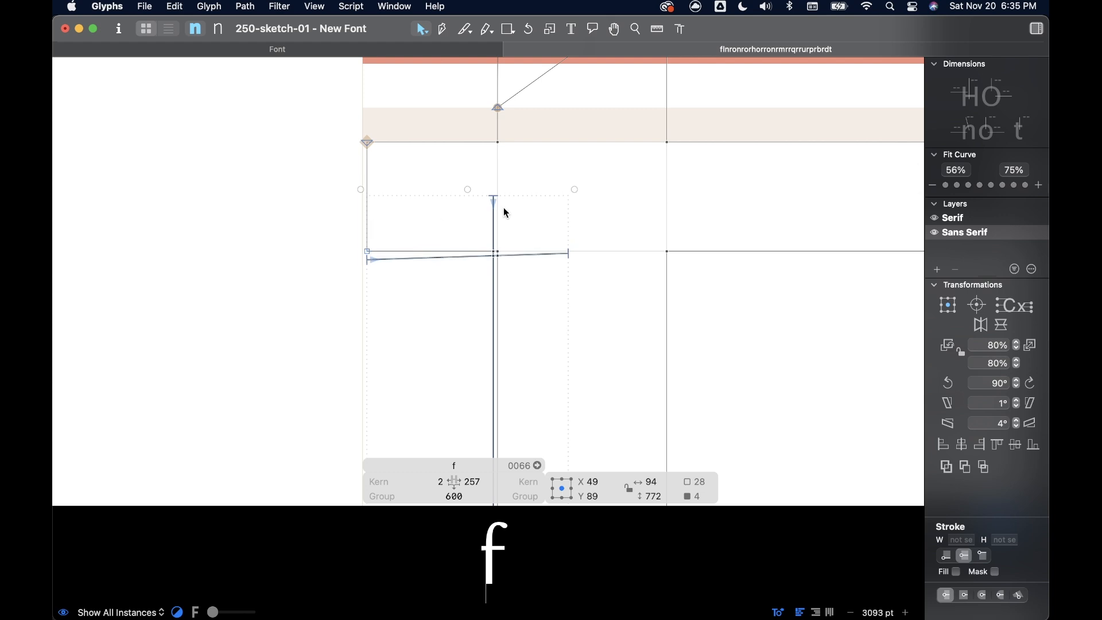
pyautogui.click(504, 212)
# - Examine the f's crossbar and preview the filled f beside the l, n and r
pyautogui.scroll(-5, 453, 283)
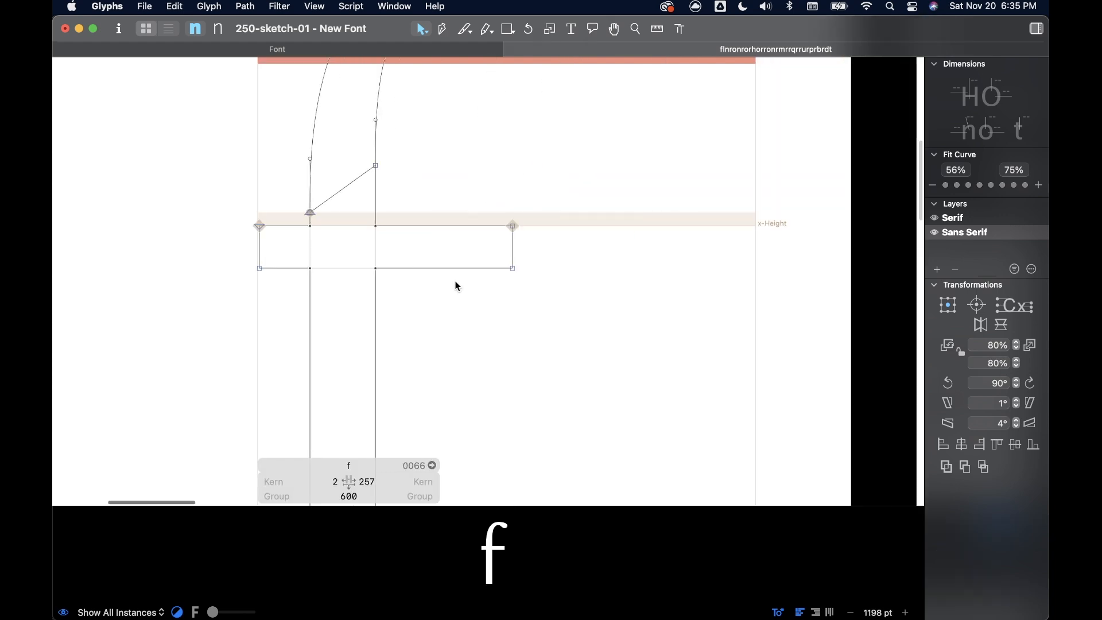
pyautogui.scroll(-3, 463, 257)
pyautogui.scroll(-2, 464, 257)
pyautogui.moveTo(488, 230); pyautogui.dragTo(458, 298)
pyautogui.click(494, 213)
pyautogui.press('space')
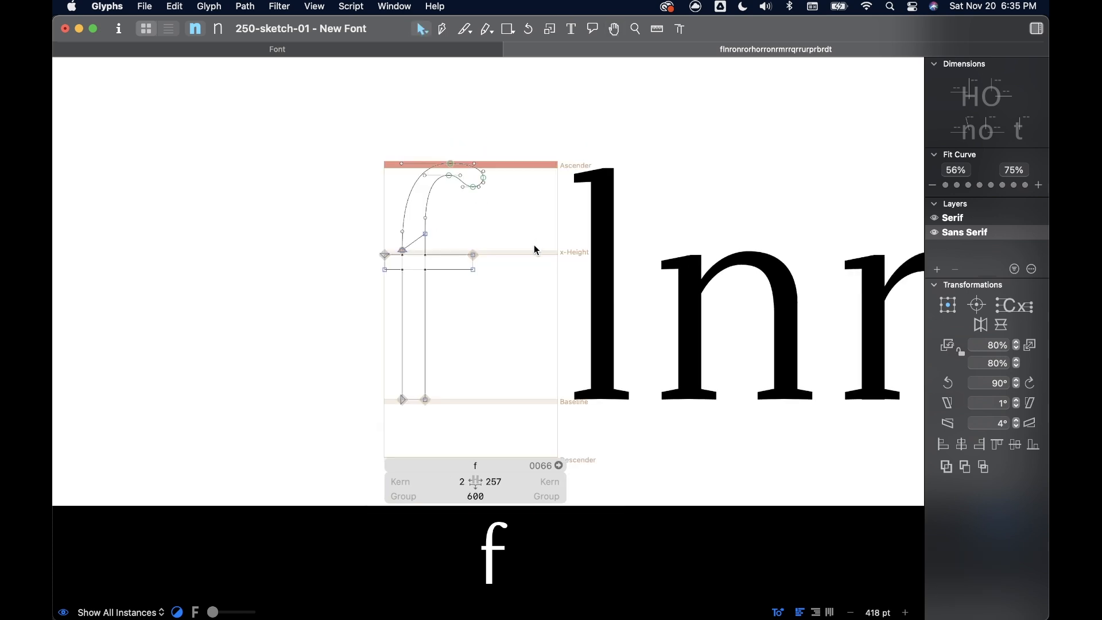
# - Copy the complete f outline from the Sans Serif layer and paste it into the f's Serif layer
pyautogui.moveTo(325, 126); pyautogui.dragTo(528, 412)
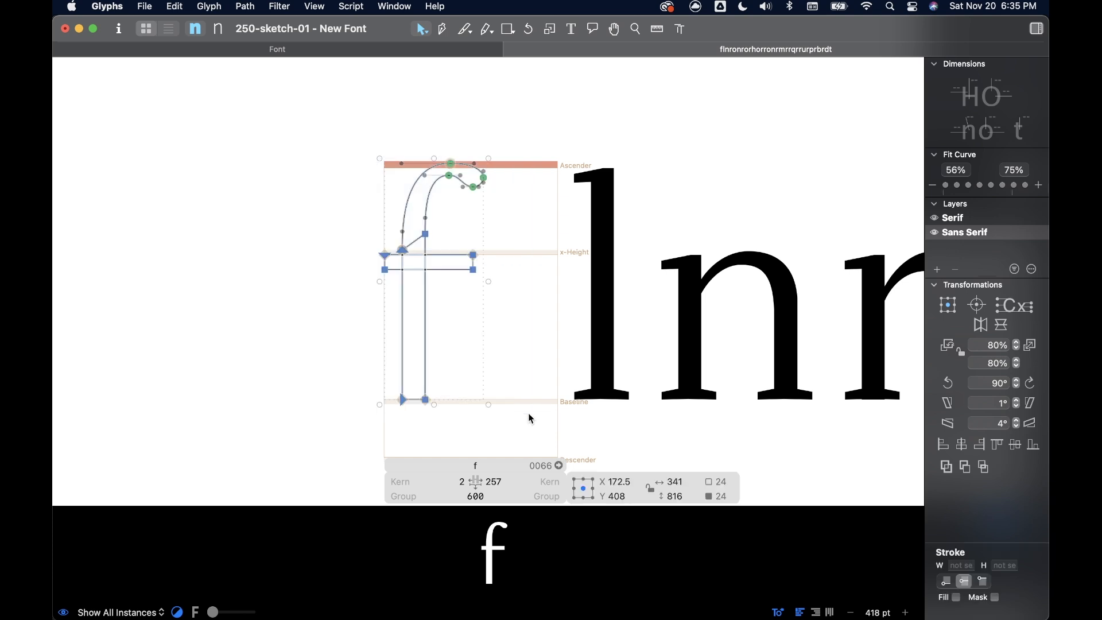
pyautogui.click(529, 312)
pyautogui.click(964, 219)
pyautogui.click(569, 264)
# - Copy the l's bottom Serif component into the f's Serif layer and position it under the stem at X -27, Y 560
pyautogui.doubleClick(602, 270)
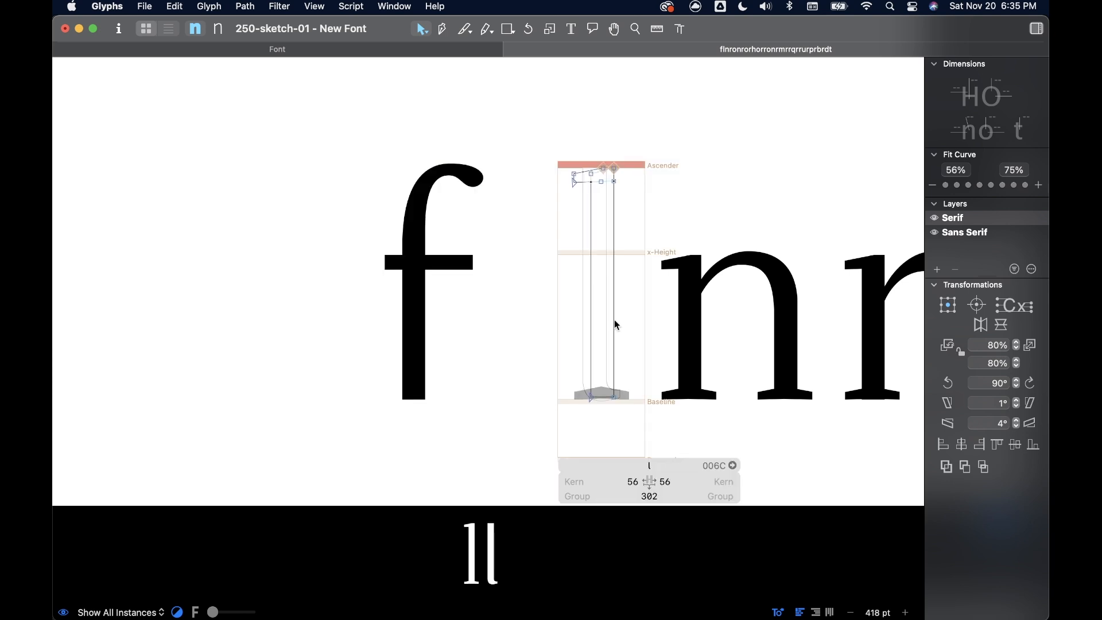
pyautogui.click(624, 396)
pyautogui.doubleClick(426, 313)
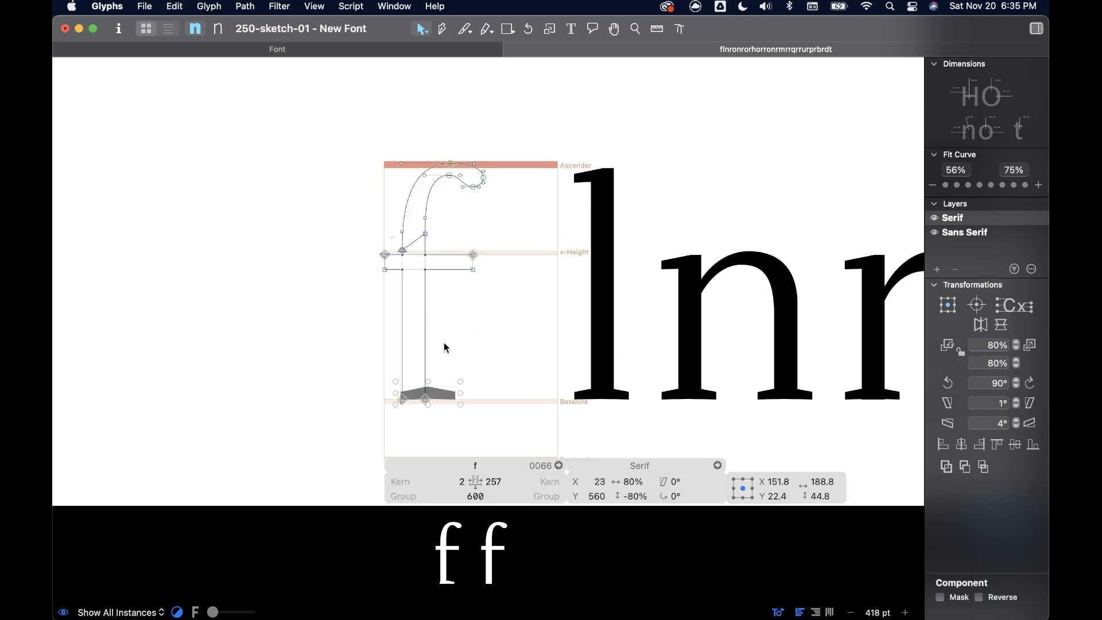
pyautogui.scroll(5, 439, 385)
pyautogui.moveTo(438, 386); pyautogui.dragTo(398, 380)
# - Raise the f stem's two bottom nodes above the baseline so they sit inside the serif
pyautogui.click(389, 404)
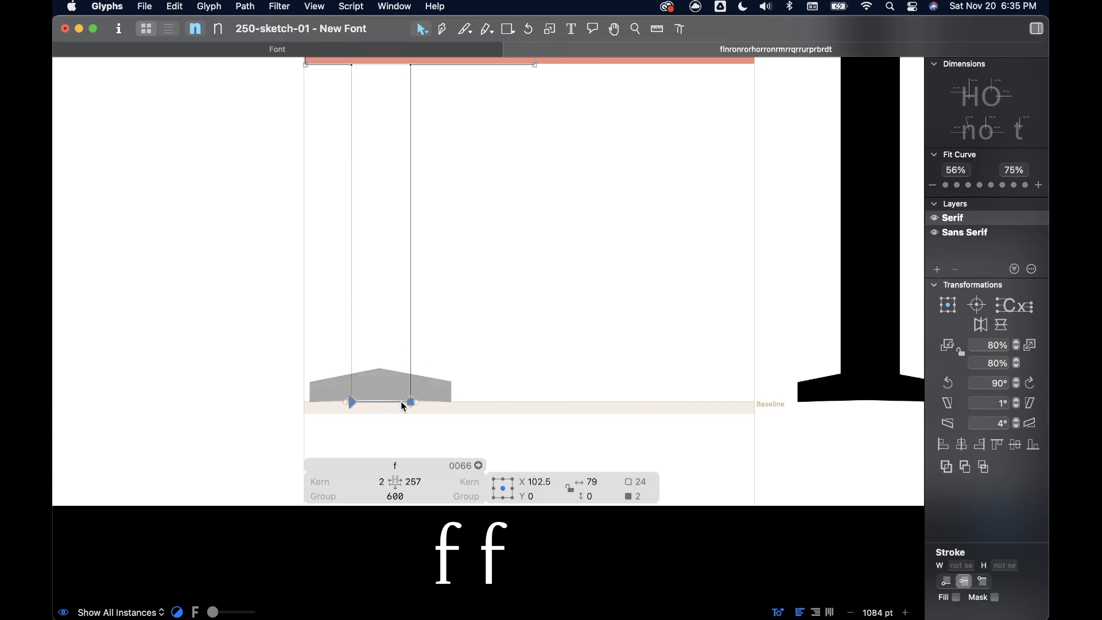
pyautogui.press('Up')
pyautogui.press('Up')
pyautogui.press('Up')
pyautogui.press('Up')
pyautogui.press('Up')
pyautogui.press('Up')
pyautogui.press('Up')
pyautogui.press('Up')
pyautogui.press('Up')
pyautogui.press('Up')
pyautogui.press('Up')
pyautogui.press('Up')
pyautogui.press('Up')
pyautogui.press('Up')
pyautogui.scroll(-5, 533, 307)
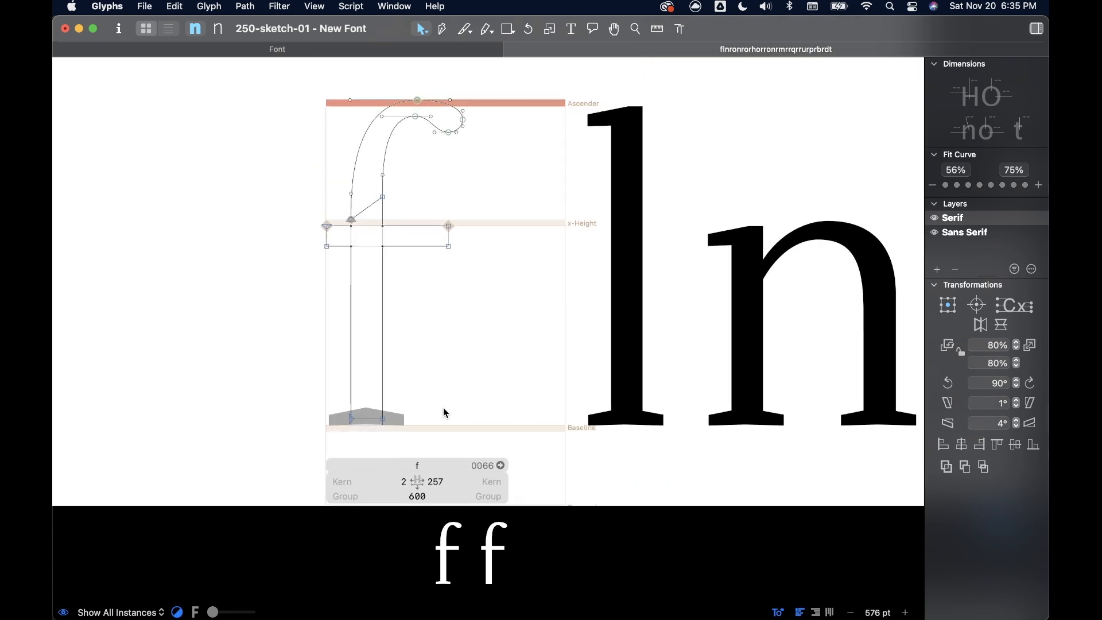
# - Decompose the serif component under the f's stem into editable outlines
pyautogui.click(401, 419)
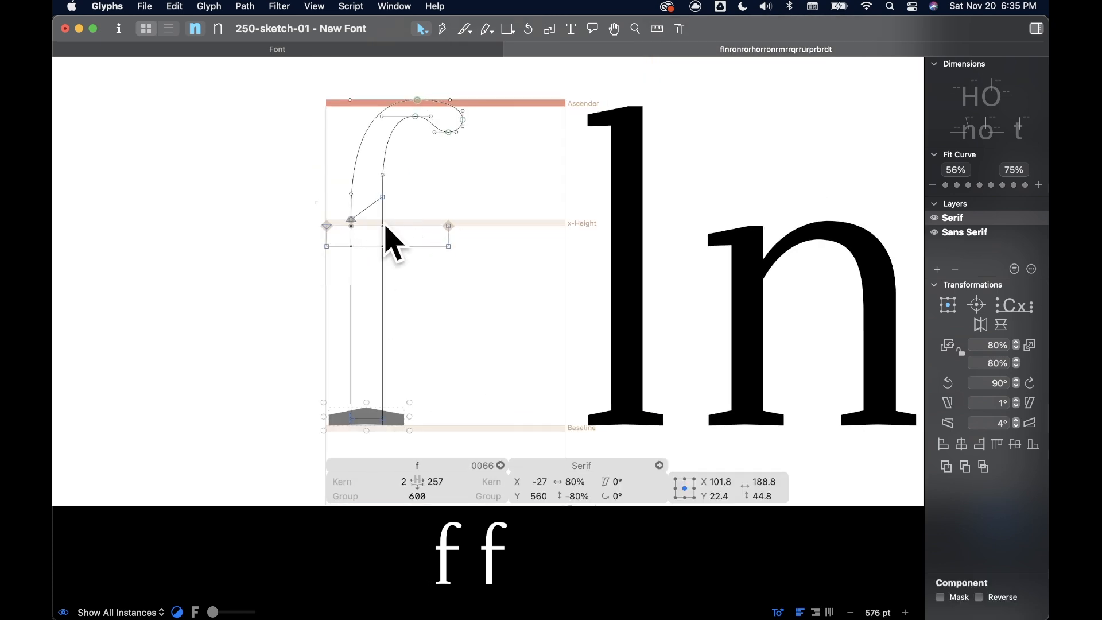
pyautogui.rightClick(396, 421)
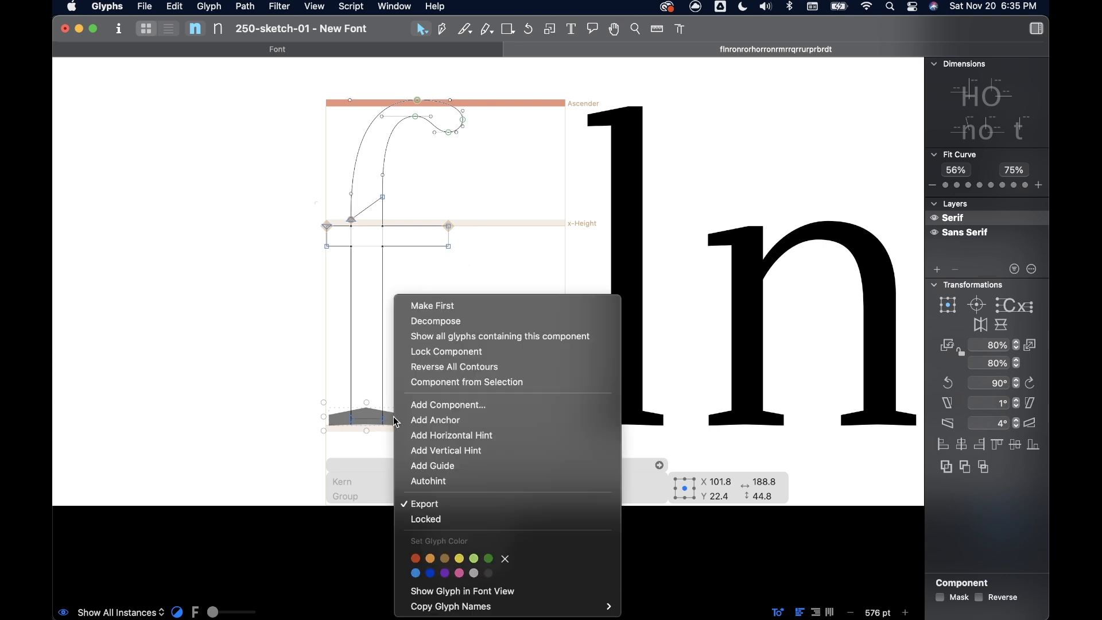
pyautogui.click(437, 326)
# - Widen the serif to the right, moving its top node to X 126, Y 50 and its bottom middle node to X 130, Y 3
pyautogui.scroll(3, 396, 445)
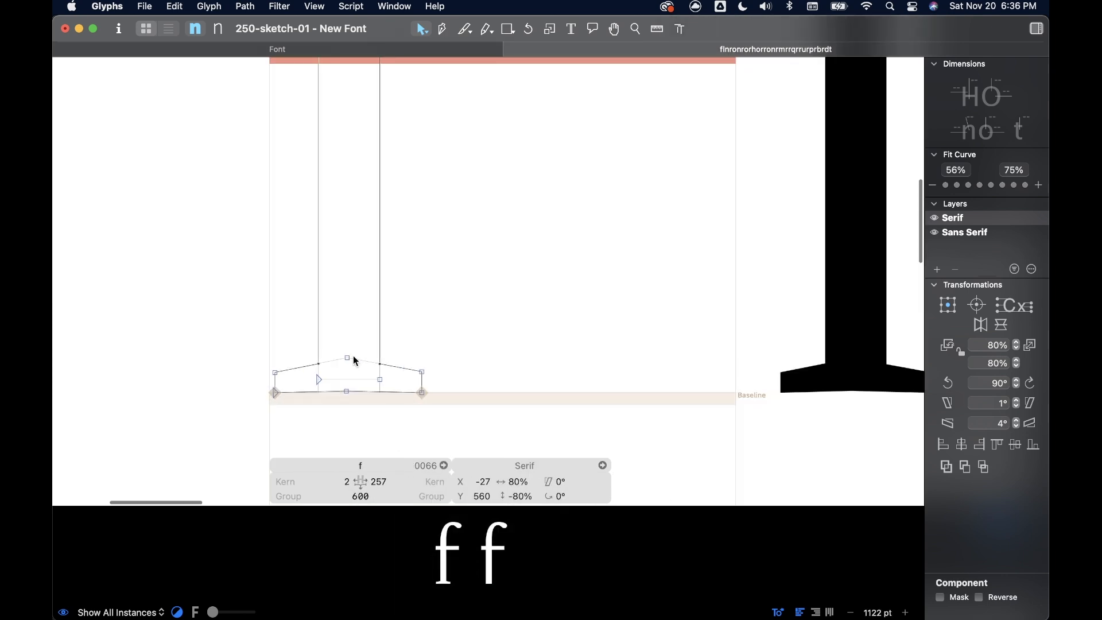
pyautogui.scroll(3, 349, 363)
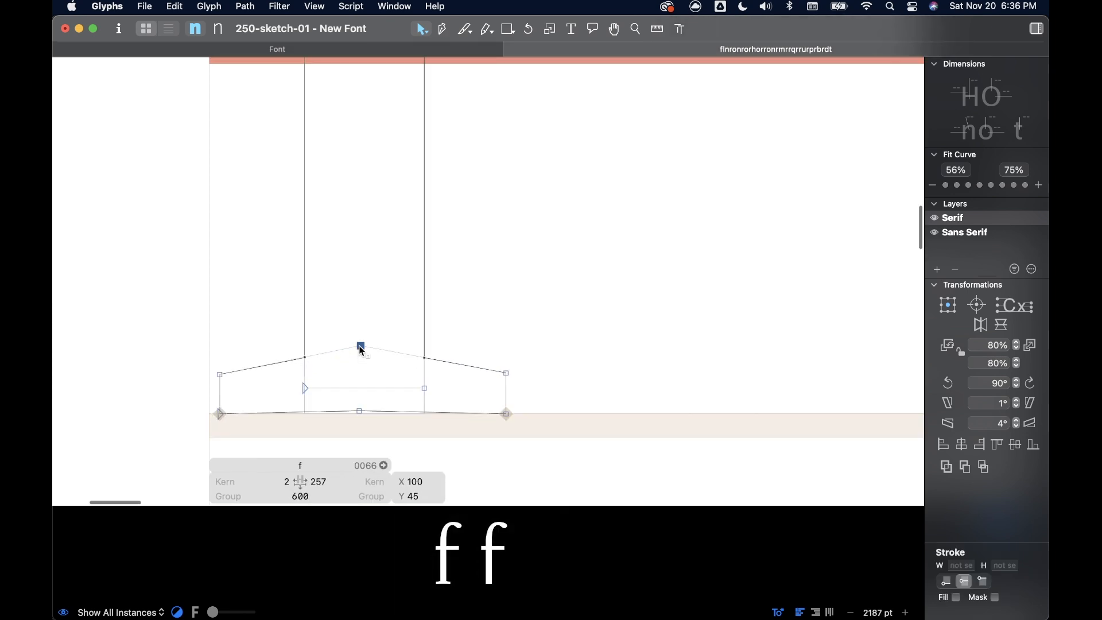
pyautogui.moveTo(364, 351); pyautogui.dragTo(402, 343)
pyautogui.moveTo(485, 444); pyautogui.dragTo(619, 376)
pyautogui.moveTo(359, 411); pyautogui.dragTo(405, 408)
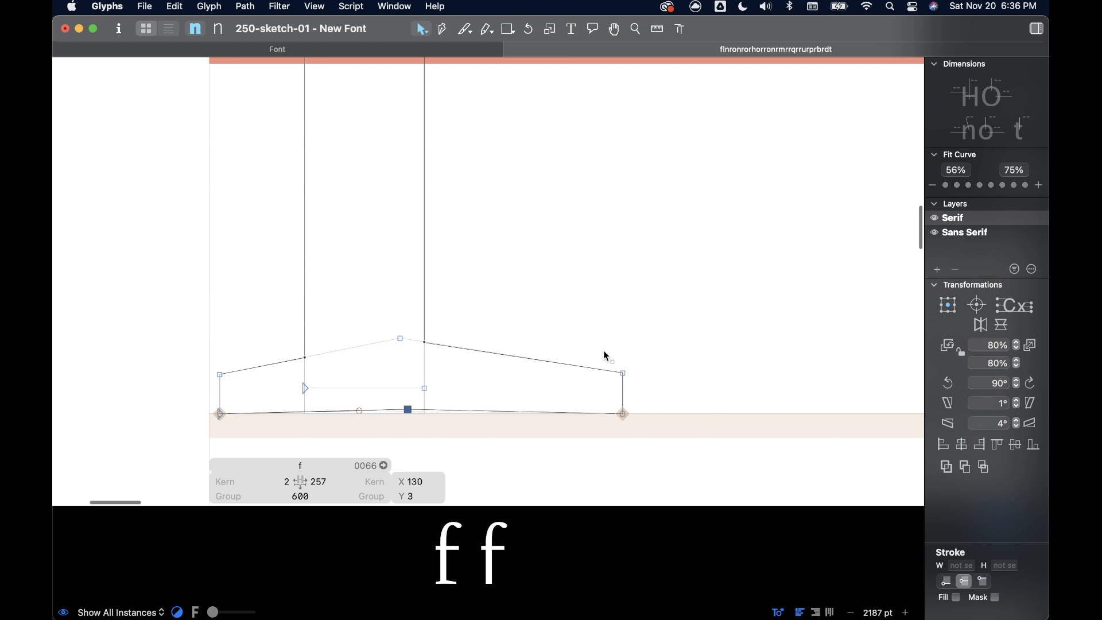
# - Pull the serif's two right-end nodes back to X 253 and review the whole f beside its neighbours
pyautogui.scroll(-2, 602, 350)
pyautogui.scroll(-3, 604, 359)
pyautogui.moveTo(602, 328); pyautogui.dragTo(544, 392)
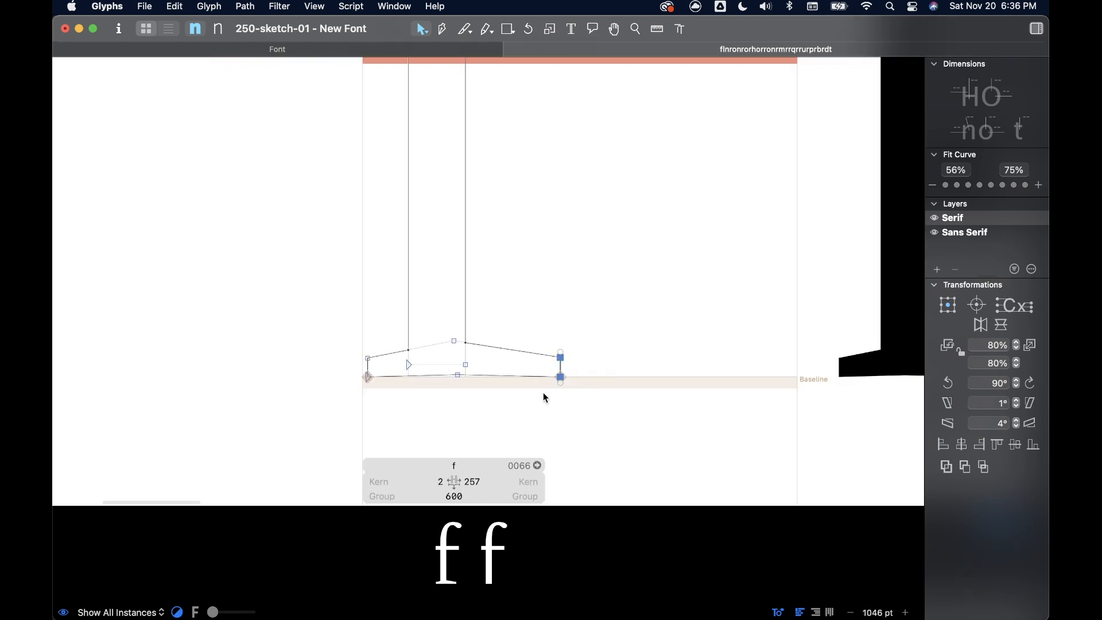
pyautogui.hotkey('shift', 'Left')
pyautogui.hotkey('shift', 'Left')
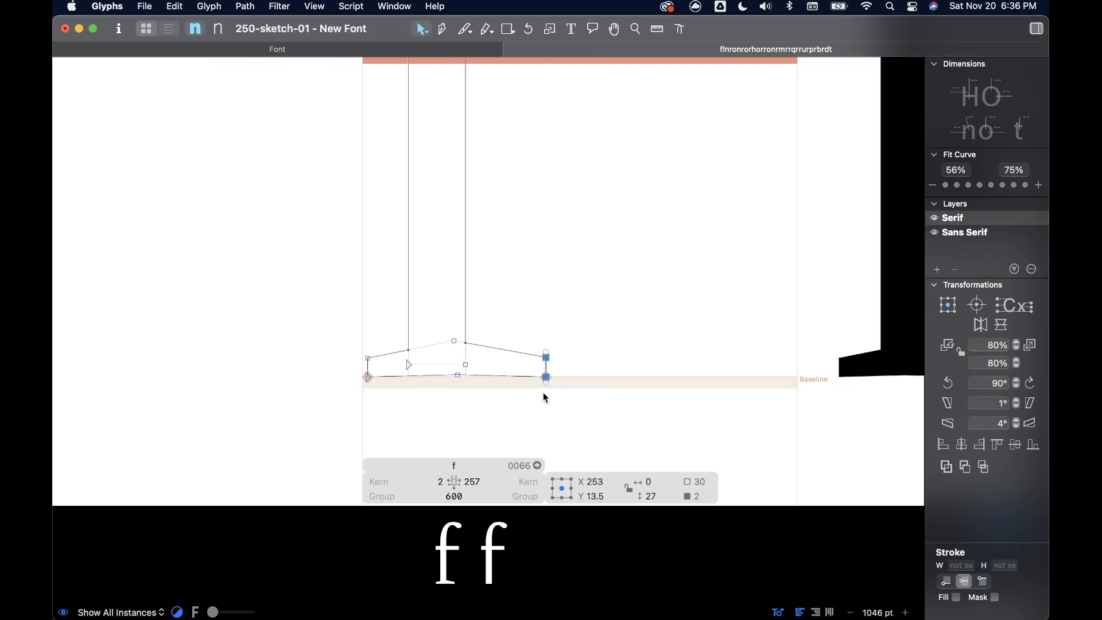
pyautogui.click(633, 272)
pyautogui.scroll(-3, 630, 265)
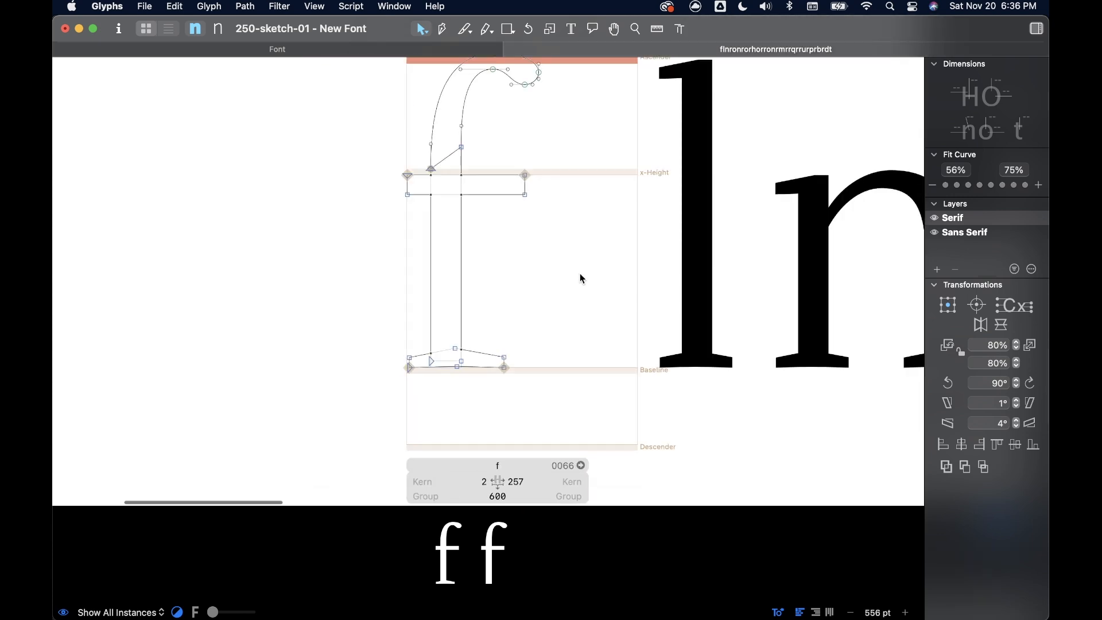
pyautogui.scroll(-3, 531, 283)
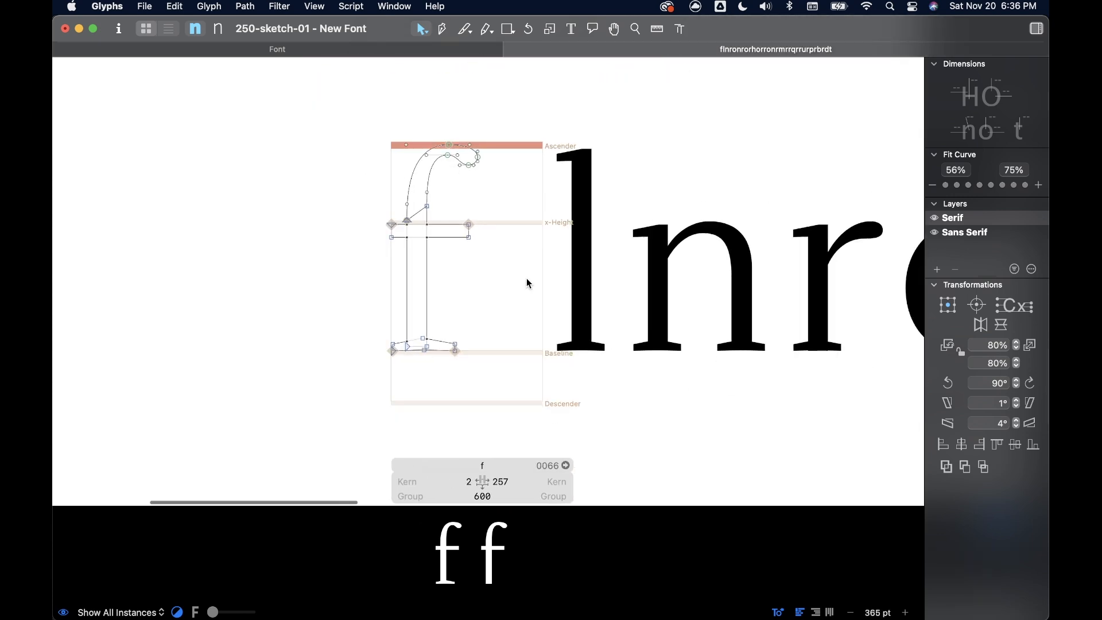
# - Nudge the serif's top node left towards the stem's centre and preview the filled f beside the other letters
pyautogui.scroll(3, 501, 302)
pyautogui.moveTo(452, 347); pyautogui.dragTo(390, 412)
pyautogui.click(376, 369)
pyautogui.click(333, 375)
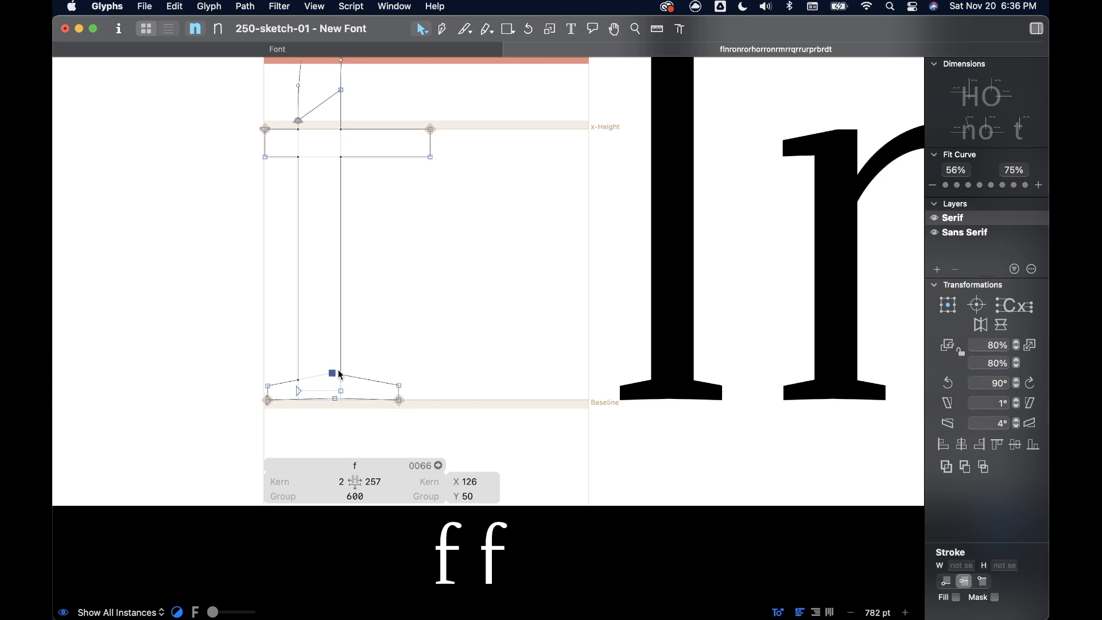
pyautogui.press('Left')
pyautogui.press('Left')
pyautogui.press('Left')
pyautogui.press('Left')
pyautogui.press('Left')
pyautogui.press('Left')
pyautogui.press('Up')
pyautogui.click(414, 335)
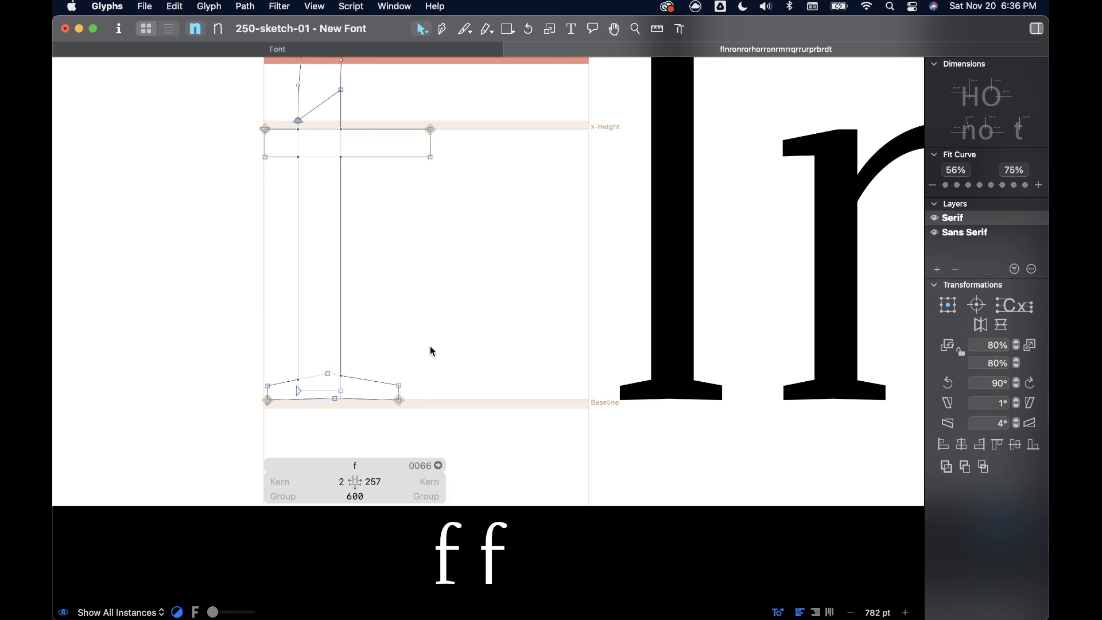
pyautogui.scroll(-8, 437, 354)
pyautogui.press('space')
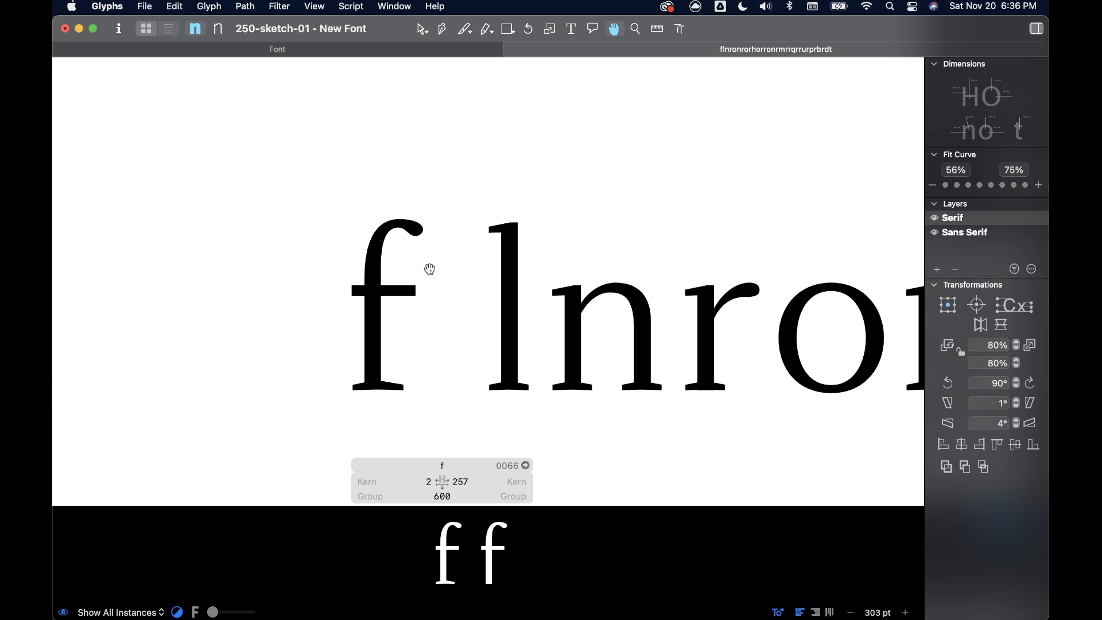
# - Shorten the crossbar in the f's Serif layer by moving its right end inward about 30 units, and preview the result
pyautogui.moveTo(428, 273); pyautogui.dragTo(398, 310)
pyautogui.hotkey('shift', 'Left')
pyautogui.hotkey('shift', 'Left')
pyautogui.press('space')
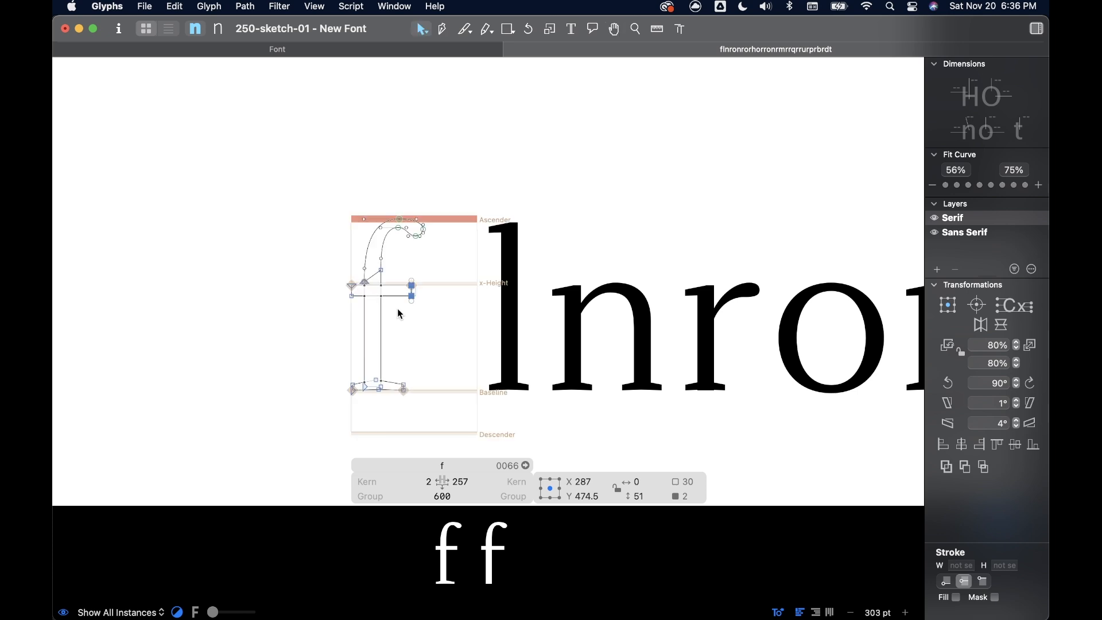
pyautogui.hotkey('shift', 'Left')
pyautogui.click(398, 311)
pyautogui.press('space')
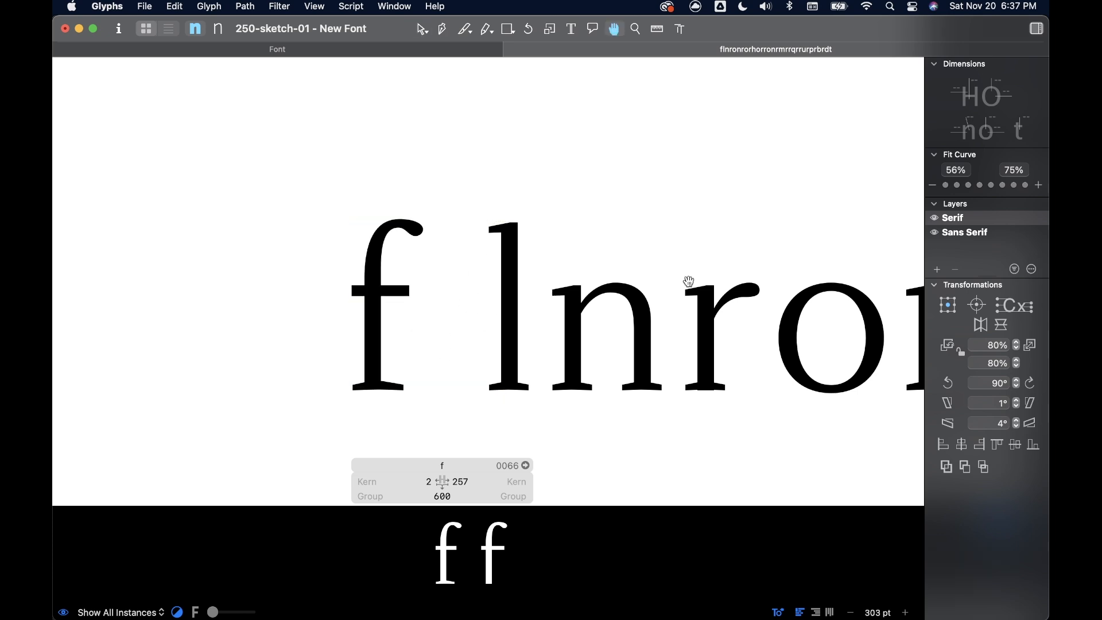
# - Move the crossbar's right end to X 286 in the f's Sans Serif layer and preview the filled letter
pyautogui.click(960, 234)
pyautogui.press('space')
pyautogui.scroll(3, 405, 301)
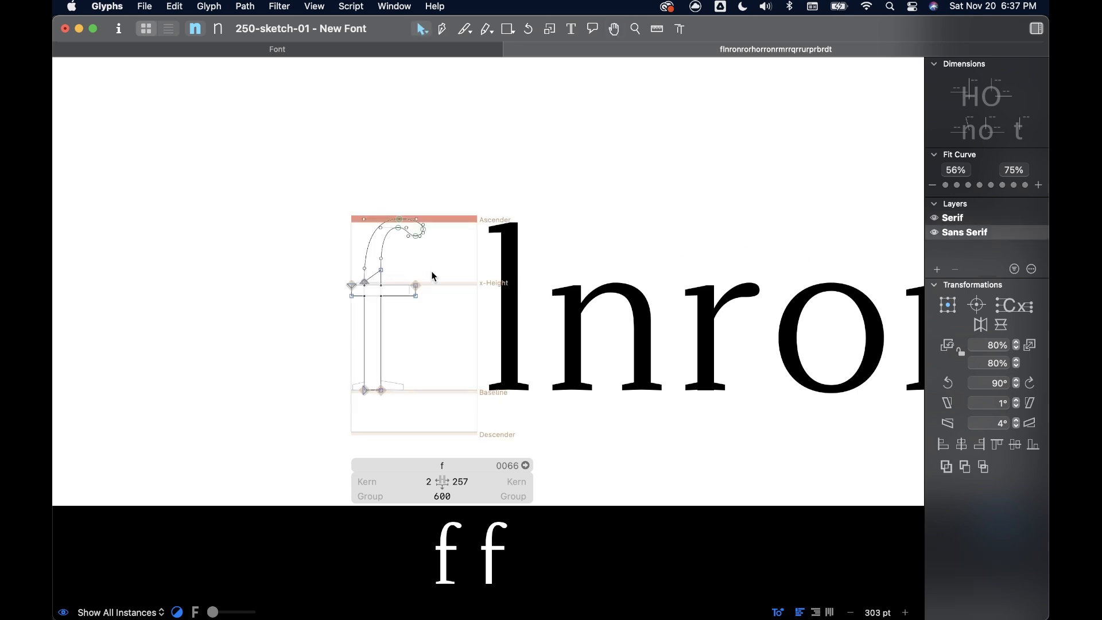
pyautogui.hotkey('shift', 'Left')
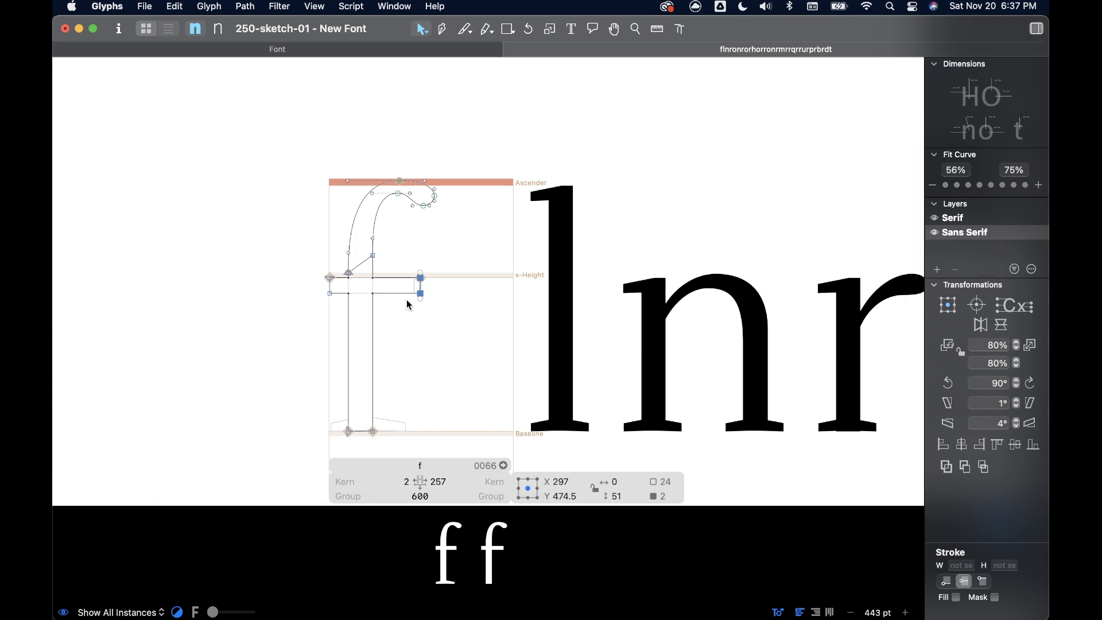
pyautogui.press('space')
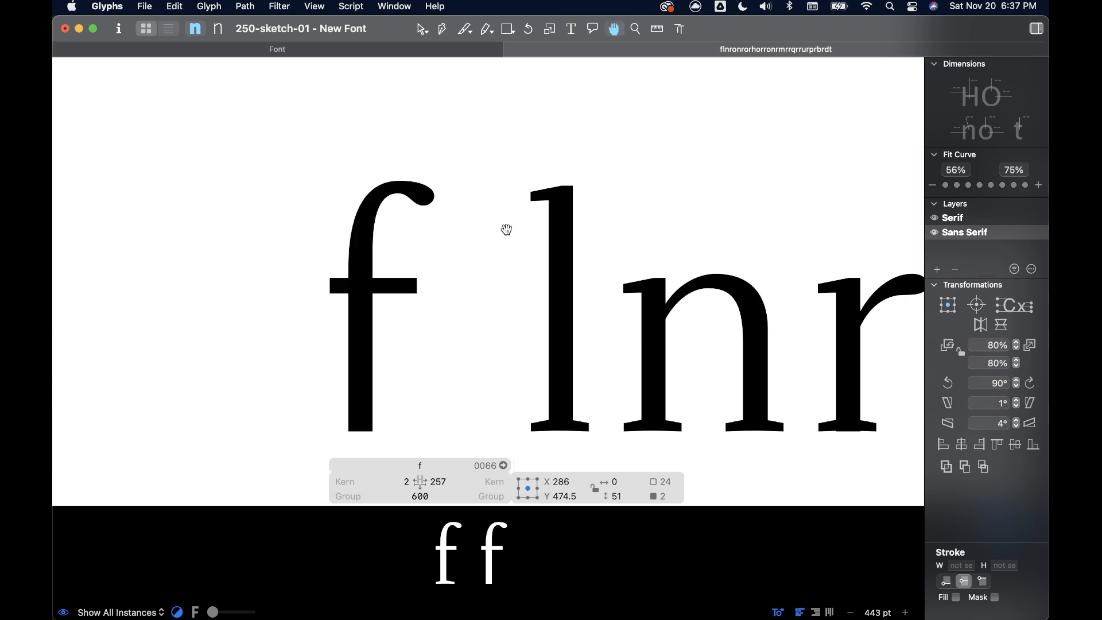
# - Inspect the l's outline in the text line and return to the f for editing
pyautogui.scroll(-4, 469, 245)
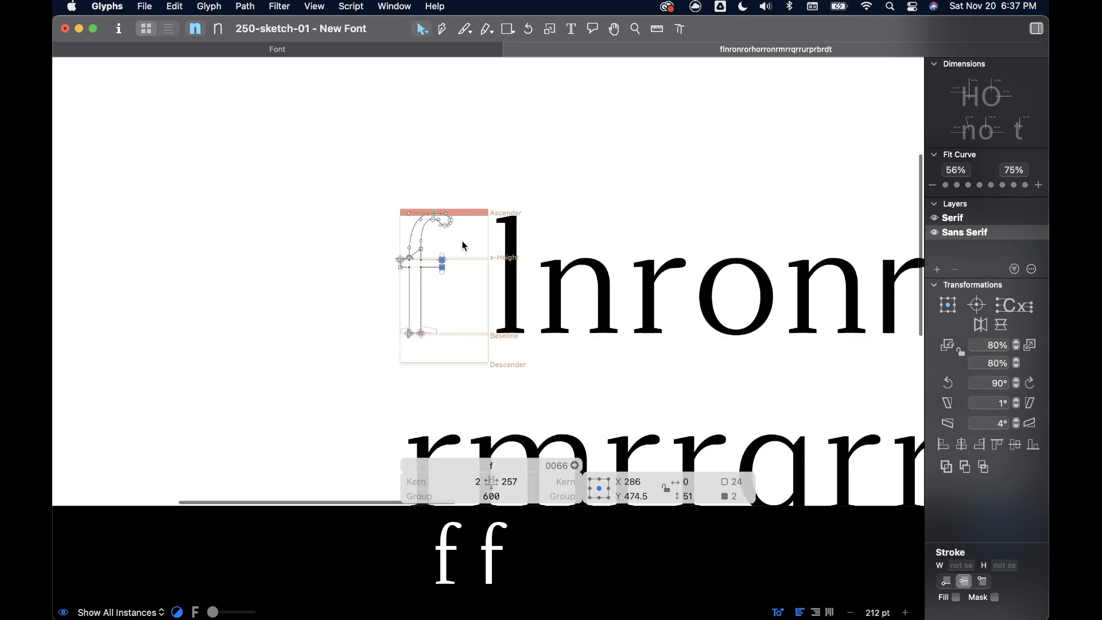
pyautogui.click(455, 294)
pyautogui.doubleClick(497, 277)
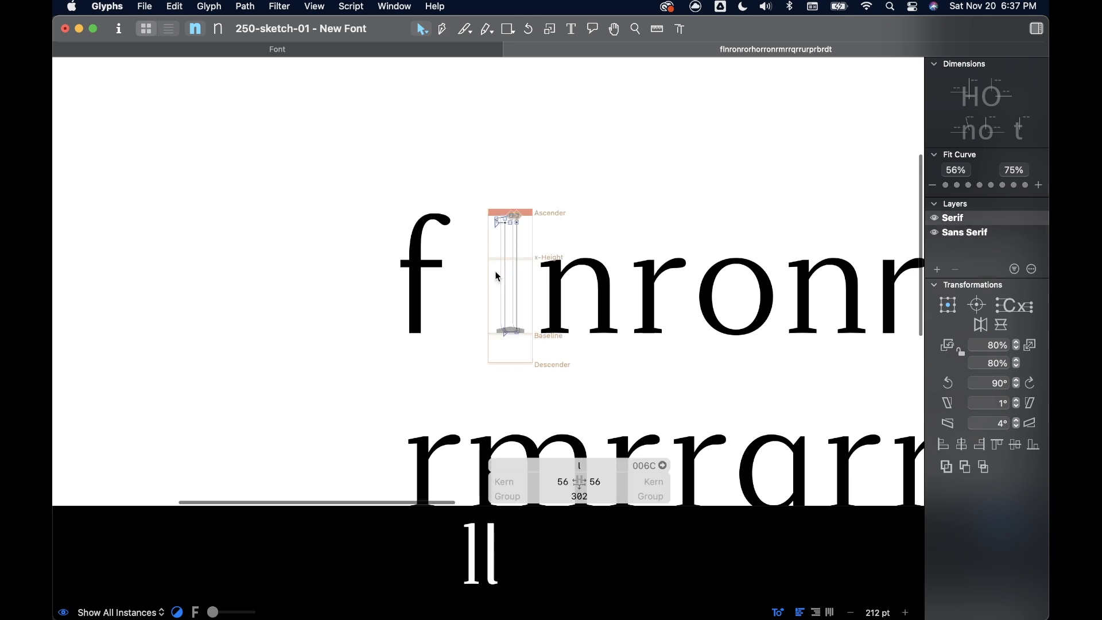
pyautogui.doubleClick(437, 283)
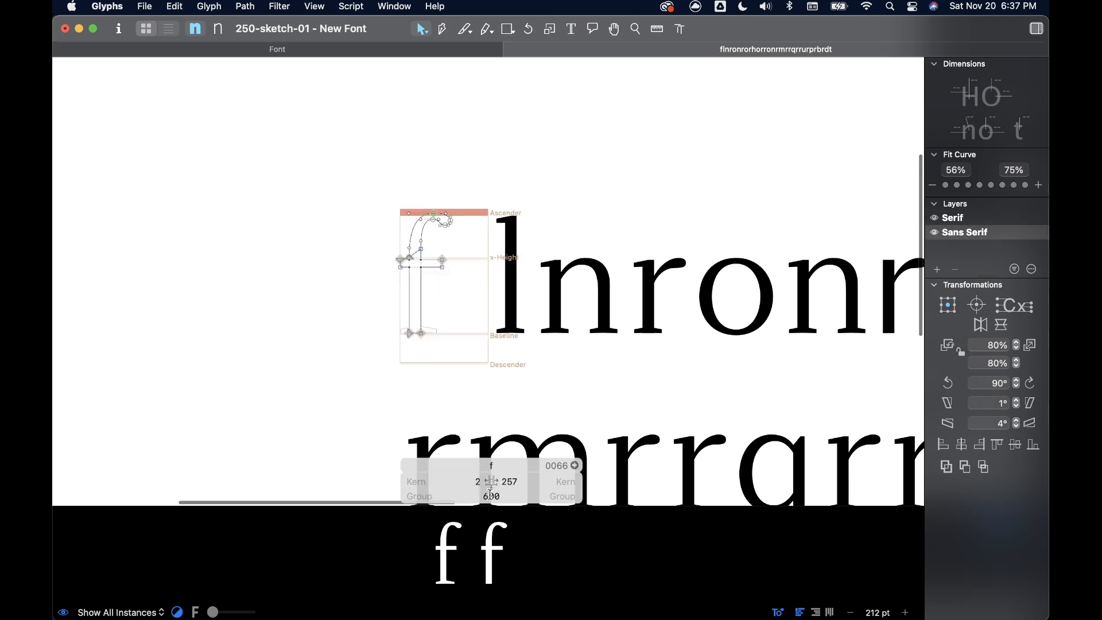
# - Set both the left and right sidebearings of the f's Sans Serif layer to 56
pyautogui.click(475, 480)
pyautogui.write('56')
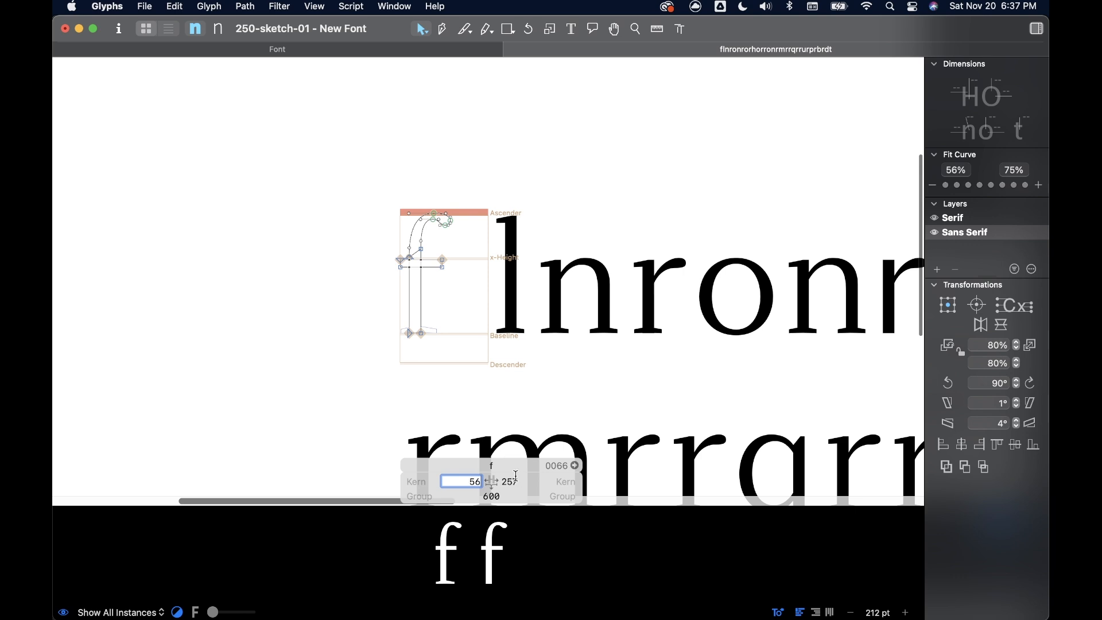
pyautogui.click(518, 481)
pyautogui.write('56')
pyautogui.press('Return')
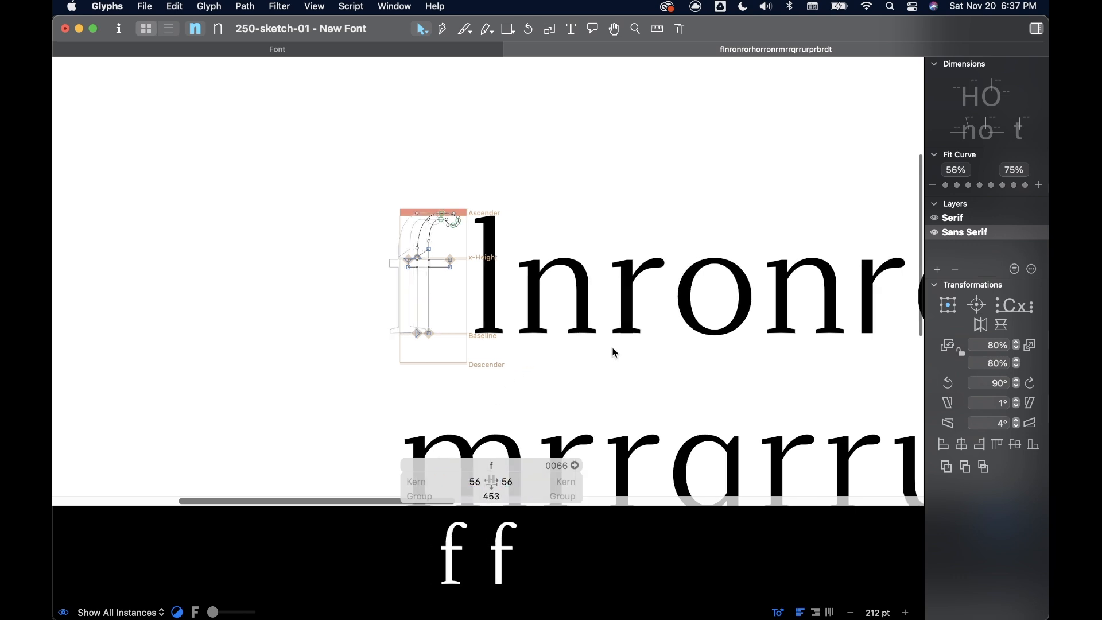
# - Set both sidebearings of the f's Serif layer to 56 and preview the filled letter in the text
pyautogui.click(952, 222)
pyautogui.click(475, 481)
pyautogui.write('56')
pyautogui.press('Tab')
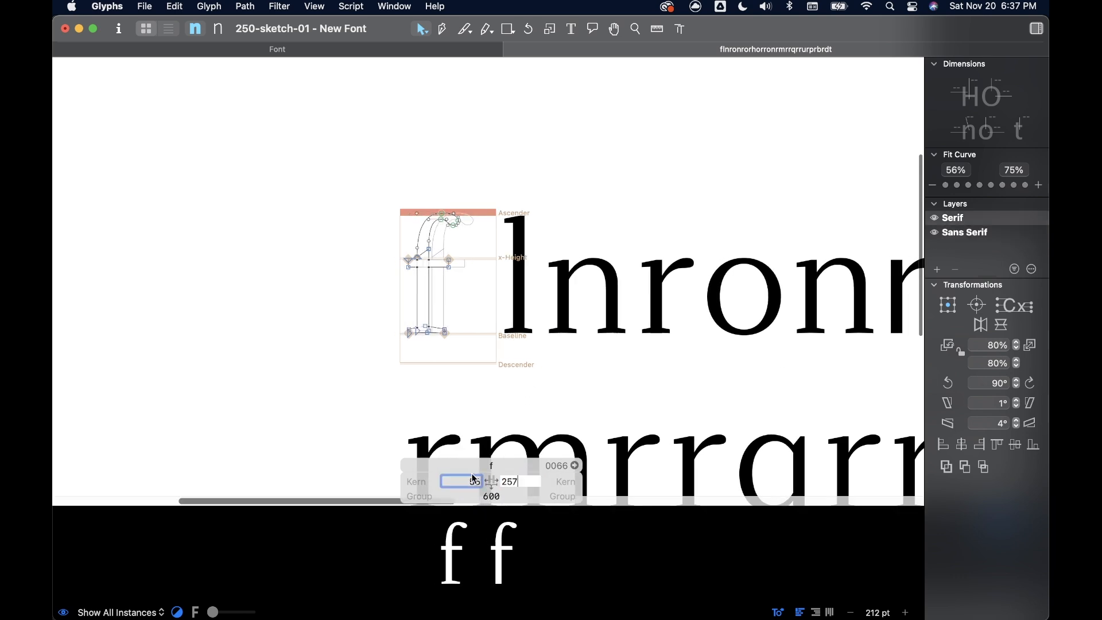
pyautogui.write('56')
pyautogui.press('Return')
pyautogui.scroll(-5, 511, 366)
pyautogui.press('space')
pyautogui.hscroll(3, 510, 363)
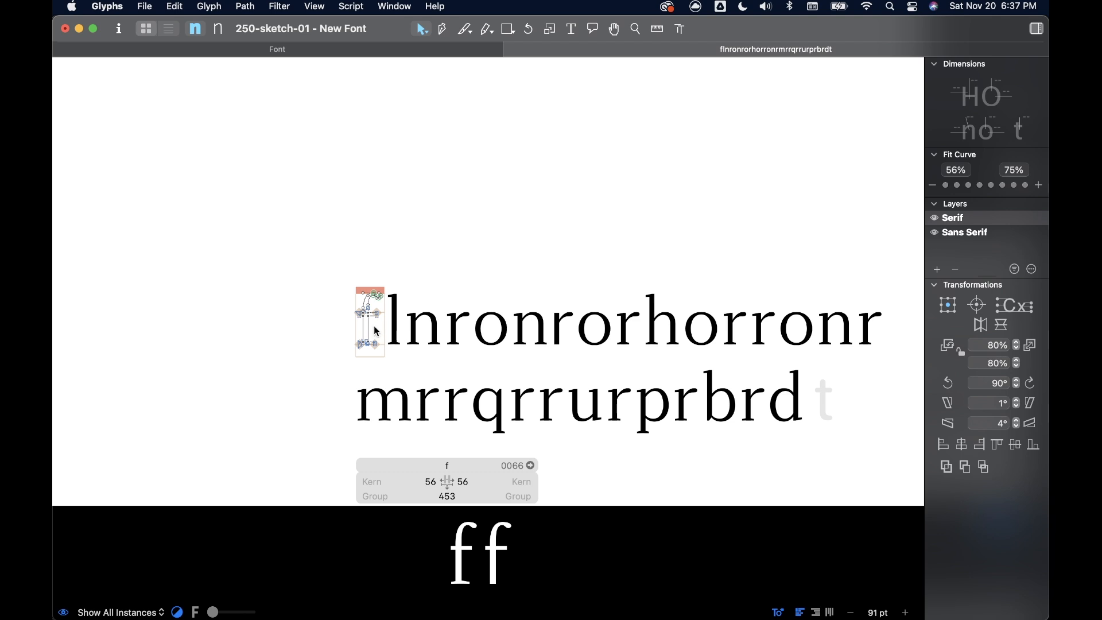
# - Copy the crossbar and stem outlines from the f's Serif layer into the empty t glyph
pyautogui.scroll(5, 374, 325)
pyautogui.scroll(3, 389, 307)
pyautogui.click(390, 266)
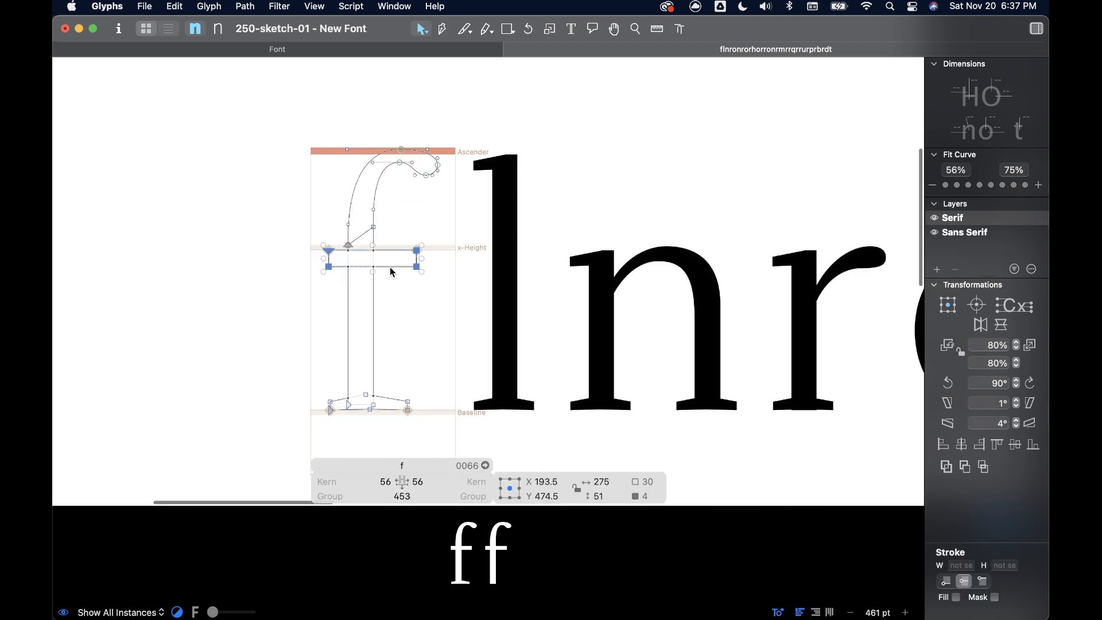
pyautogui.keyDown('shift'); pyautogui.click(374, 299); pyautogui.keyUp('shift')
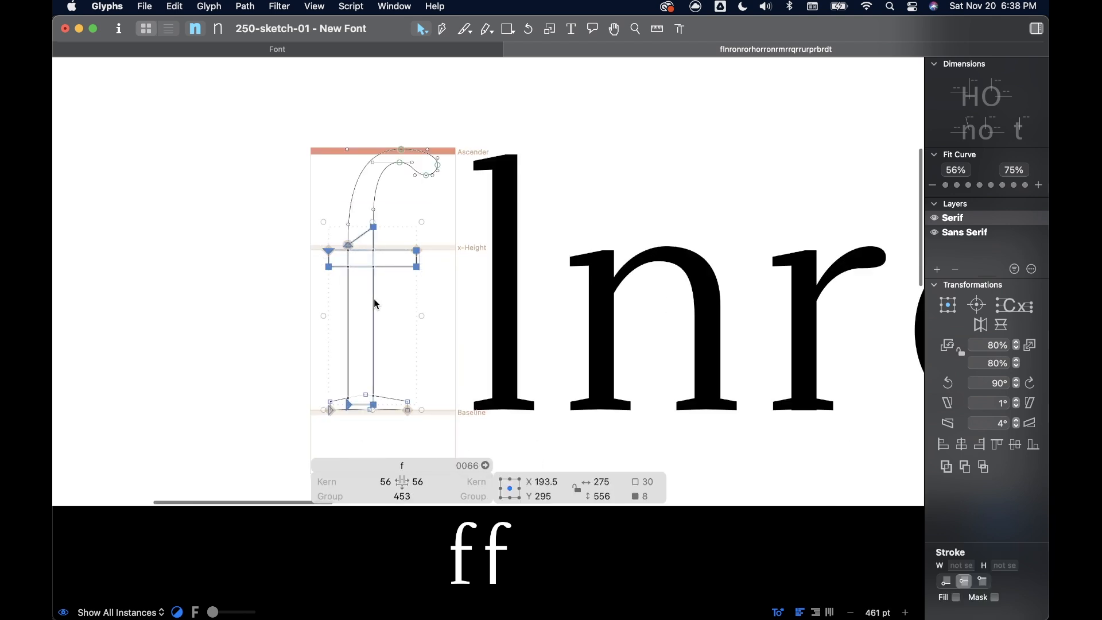
pyautogui.scroll(-5, 483, 281)
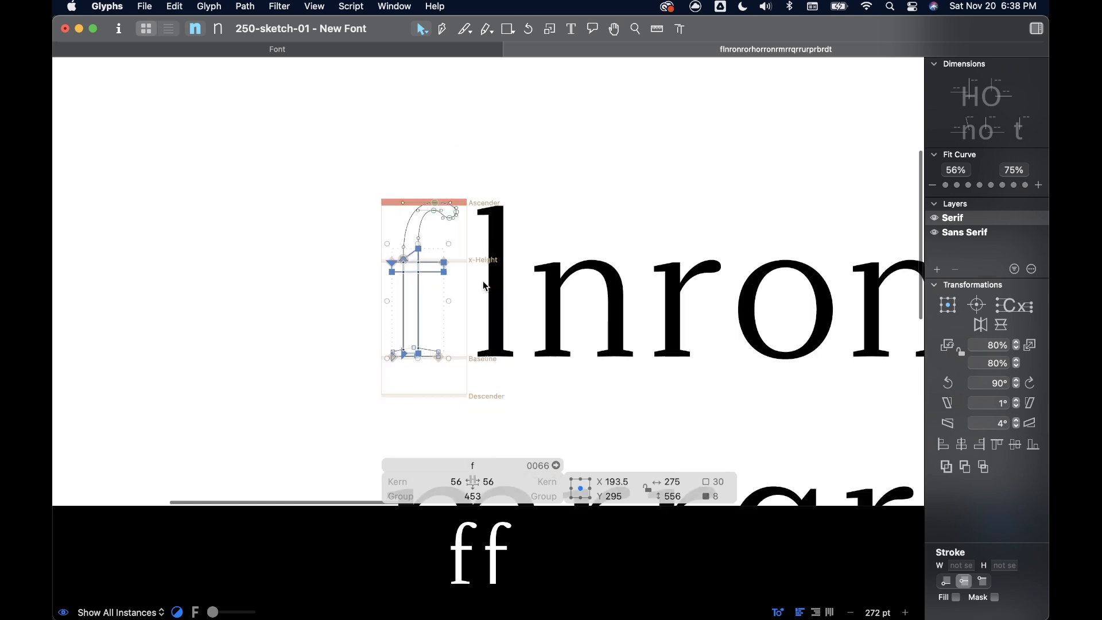
pyautogui.hscroll(5, 483, 286)
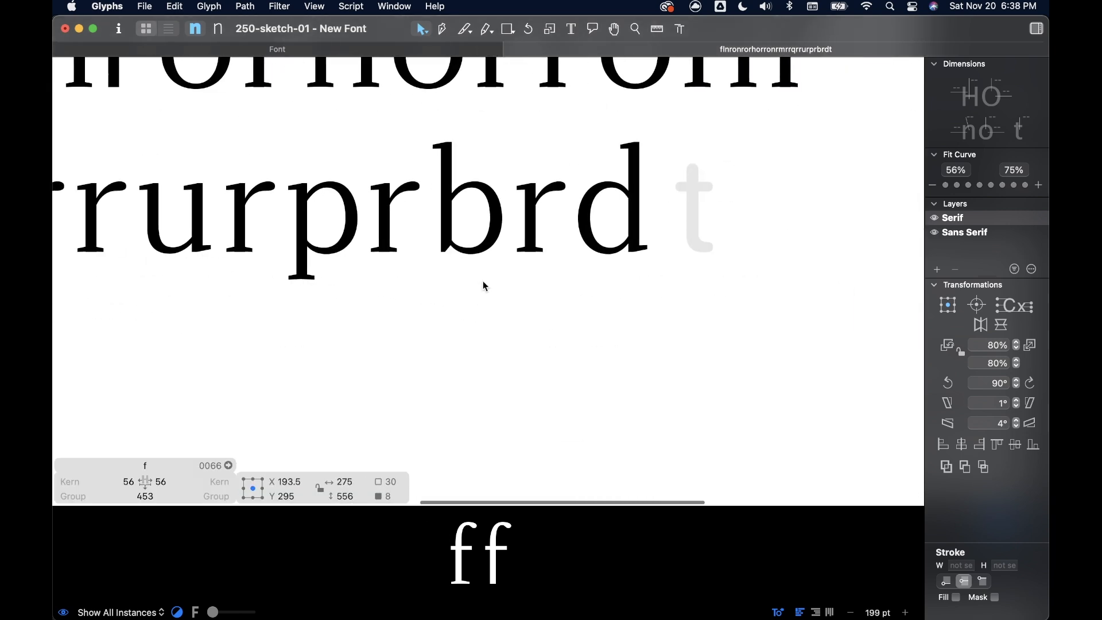
pyautogui.doubleClick(692, 221)
pyautogui.scroll(2, 683, 227)
pyautogui.scroll(2, 631, 241)
pyautogui.press('super+v')
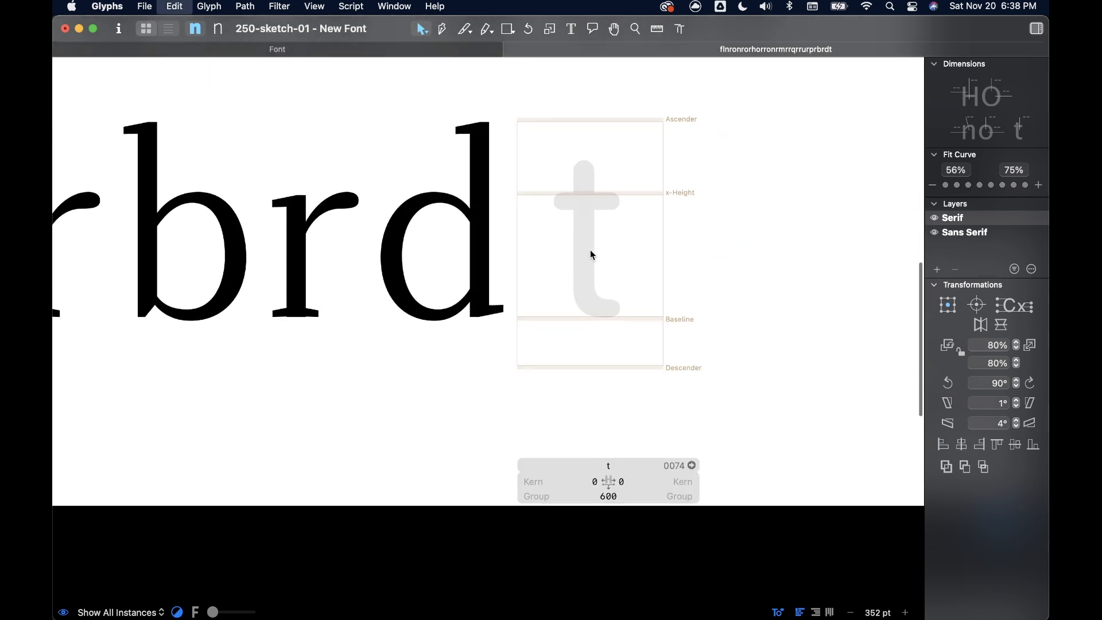
pyautogui.scroll(1, 590, 250)
pyautogui.click(575, 258)
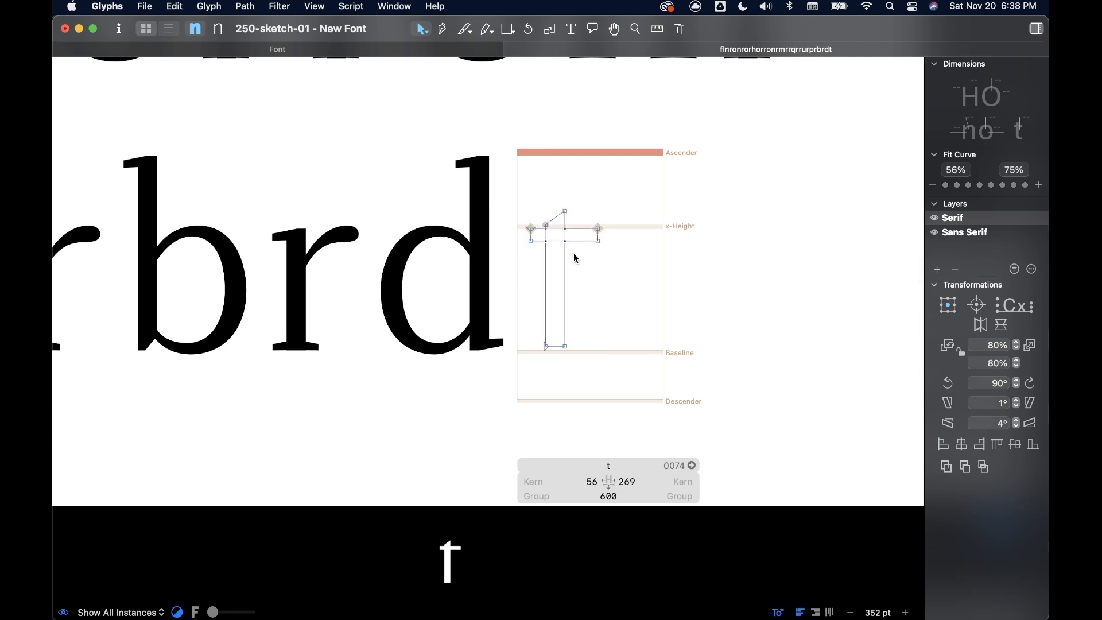
# - Copy the top serif from the stem of the neighbouring d's Serif layer
pyautogui.scroll(1, 572, 237)
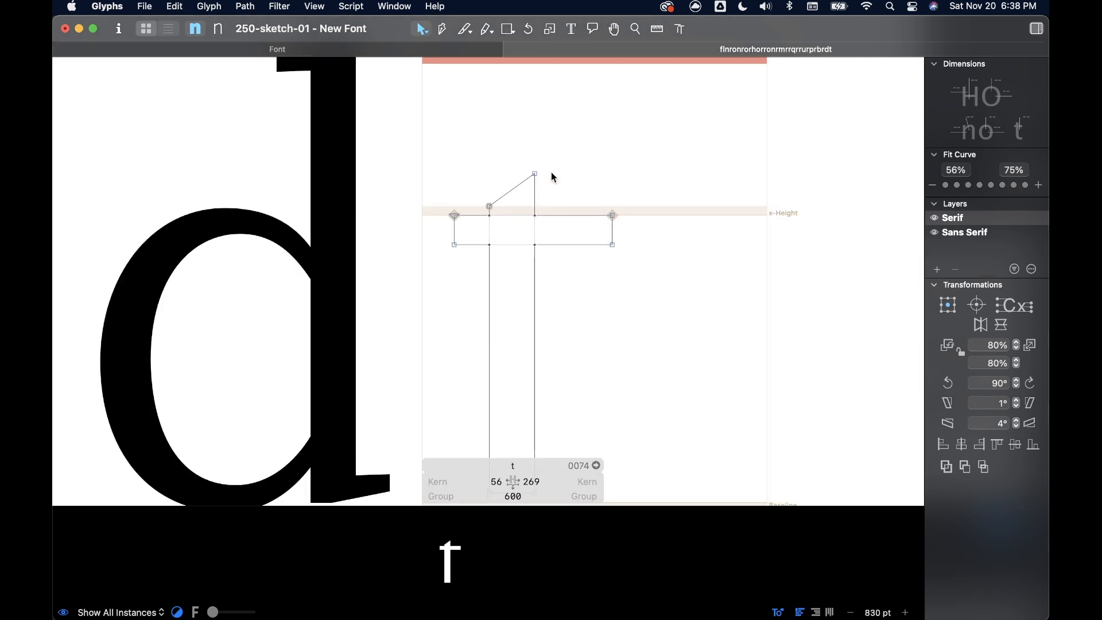
pyautogui.scroll(1, 521, 166)
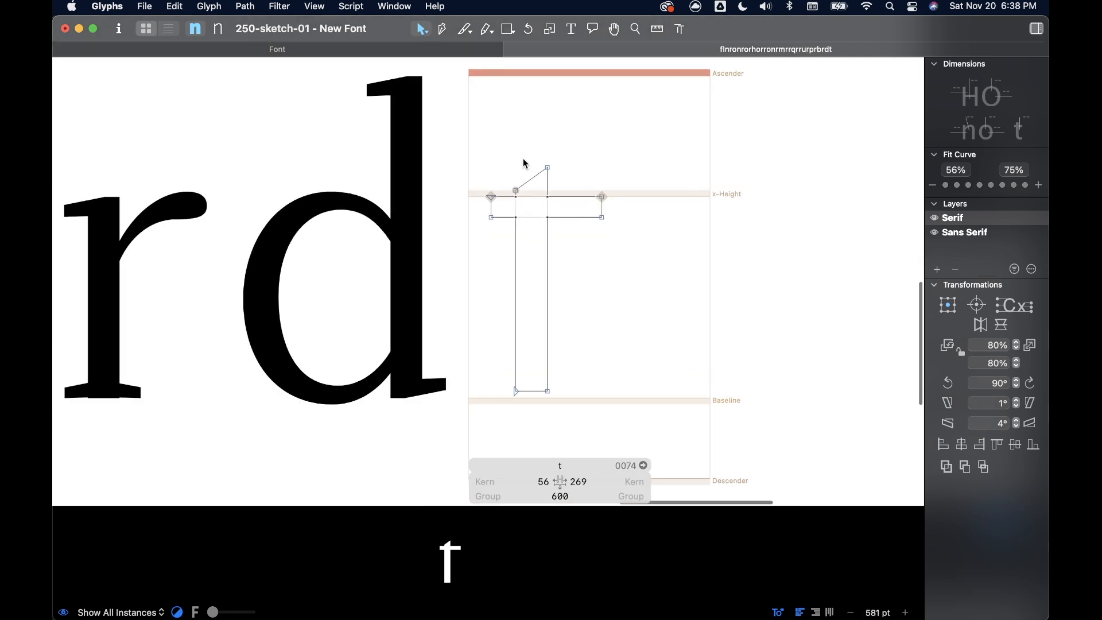
pyautogui.scroll(-3, 524, 163)
pyautogui.scroll(3, 522, 166)
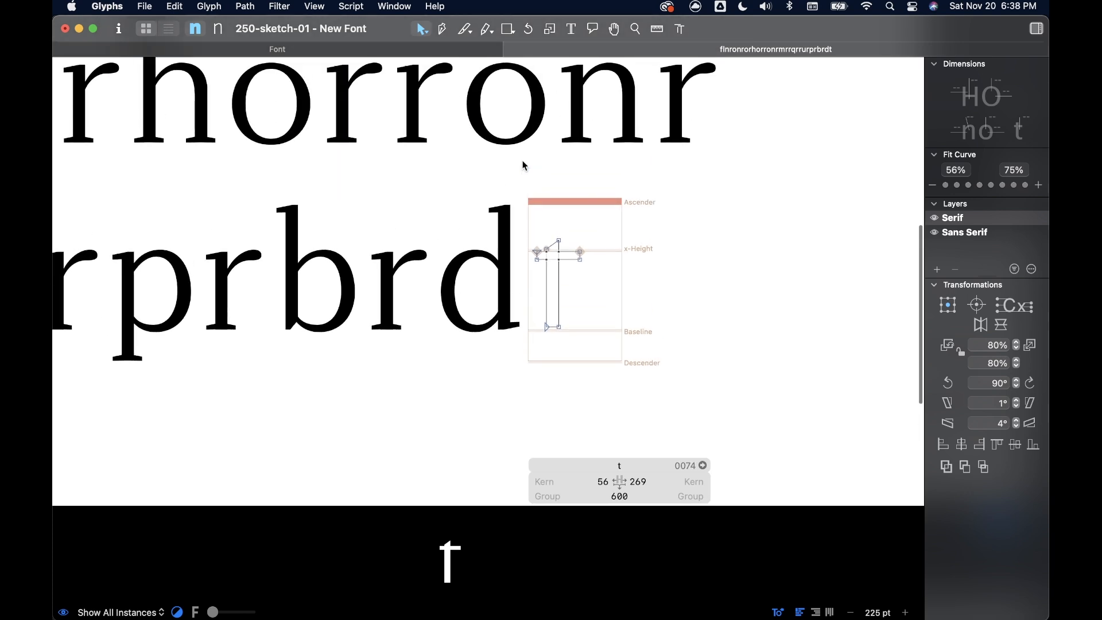
pyautogui.doubleClick(504, 217)
pyautogui.scroll(3, 499, 218)
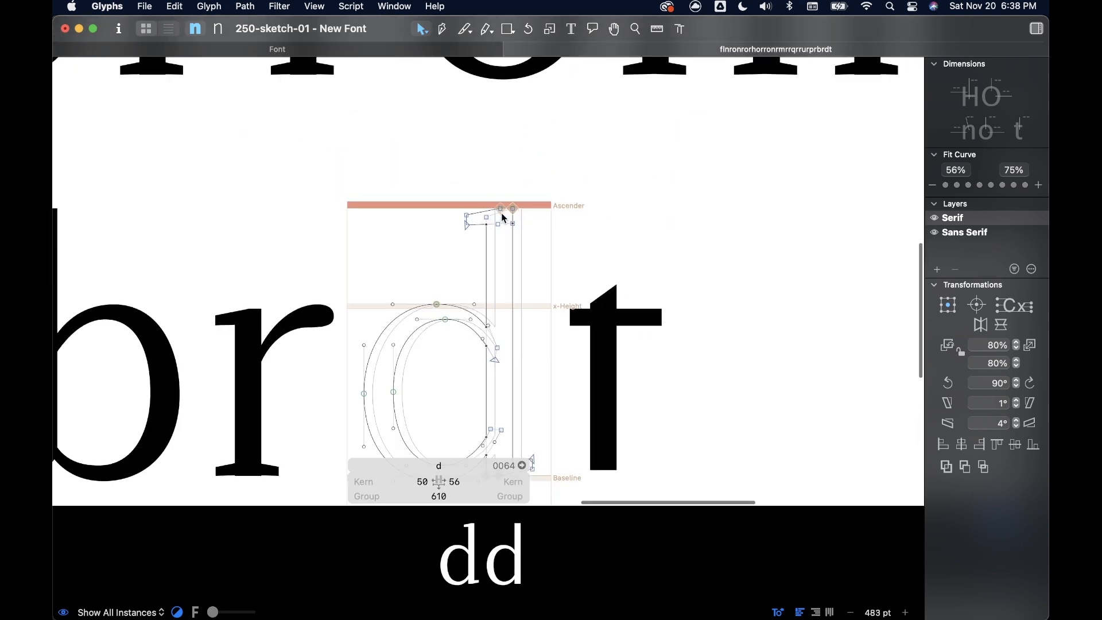
pyautogui.click(482, 217)
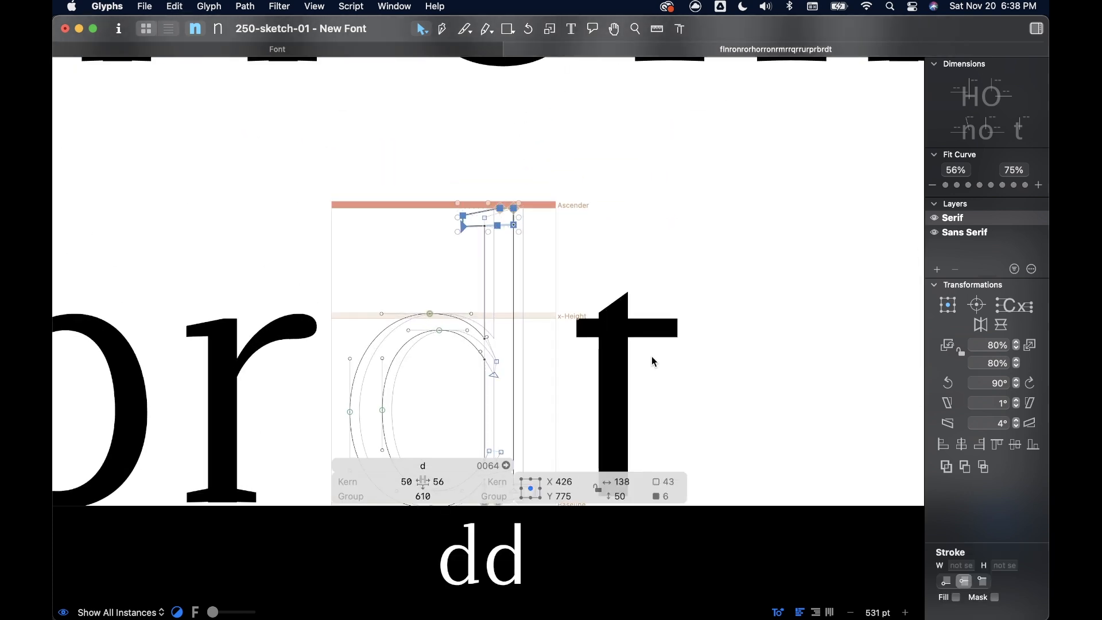
# - Level the slanted top of the t's stem into a flat edge a little above the x-height
pyautogui.doubleClick(620, 344)
pyautogui.hscroll(3, 663, 285)
pyautogui.moveTo(516, 312); pyautogui.dragTo(518, 294)
pyautogui.moveTo(505, 274); pyautogui.dragTo(546, 212)
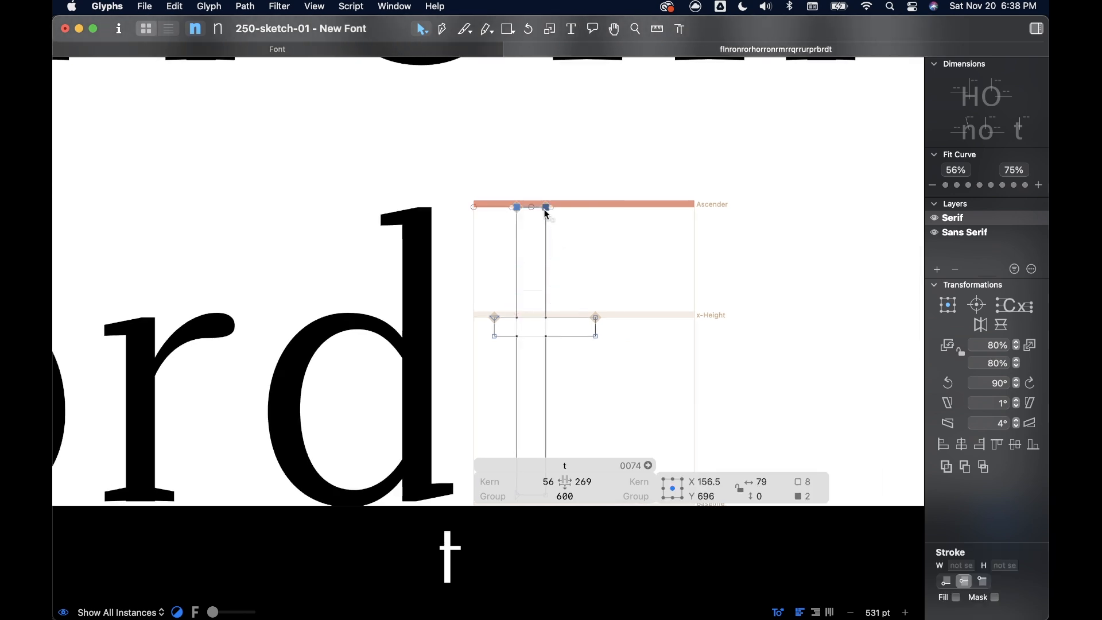
pyautogui.click(616, 282)
pyautogui.scroll(-5, 614, 282)
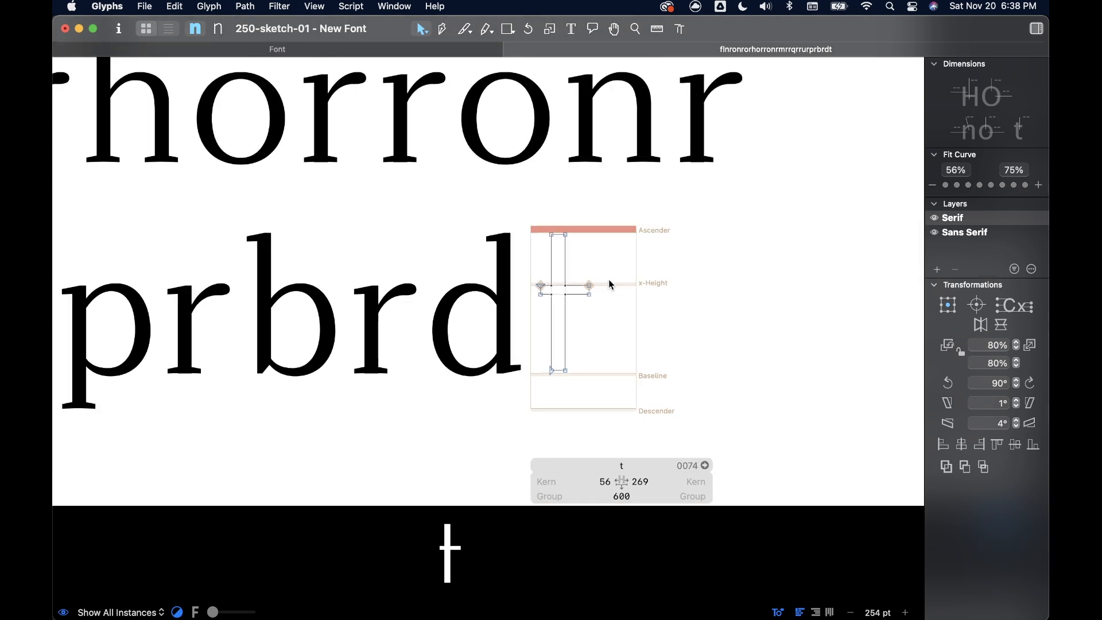
pyautogui.scroll(5, 586, 268)
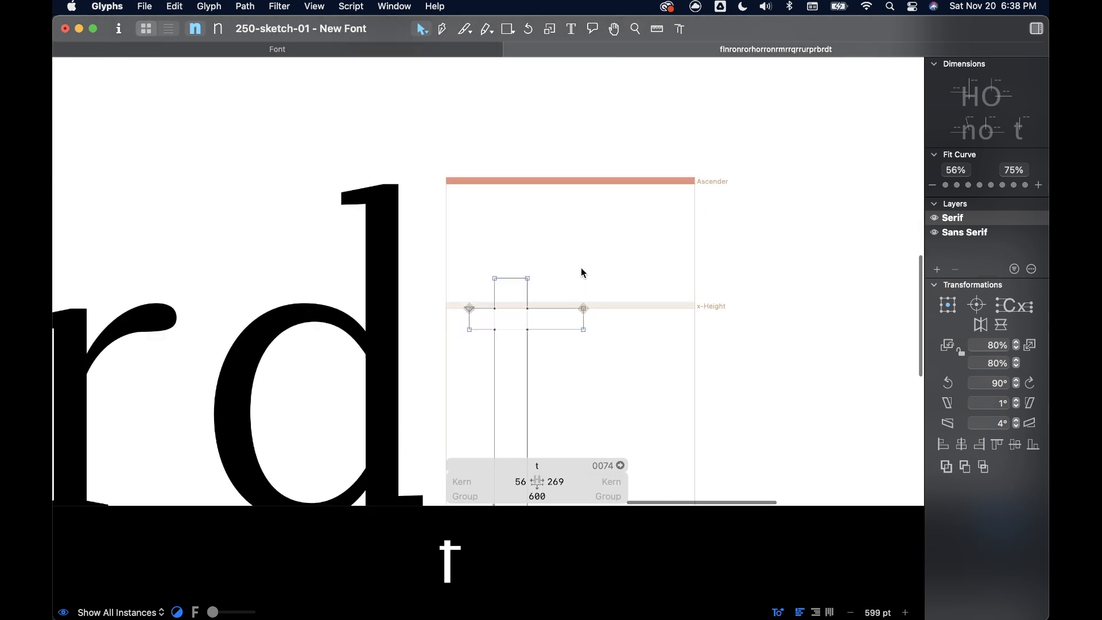
# - Paste the d's serif into the t, align it with the stem's right edge and place its centre at X 127, Y 507
pyautogui.press('super+v')
pyautogui.scroll(3, 597, 207)
pyautogui.moveTo(591, 195); pyautogui.dragTo(400, 380)
pyautogui.scroll(4, 400, 380)
pyautogui.moveTo(405, 332); pyautogui.dragTo(373, 347)
pyautogui.scroll(4, 528, 356)
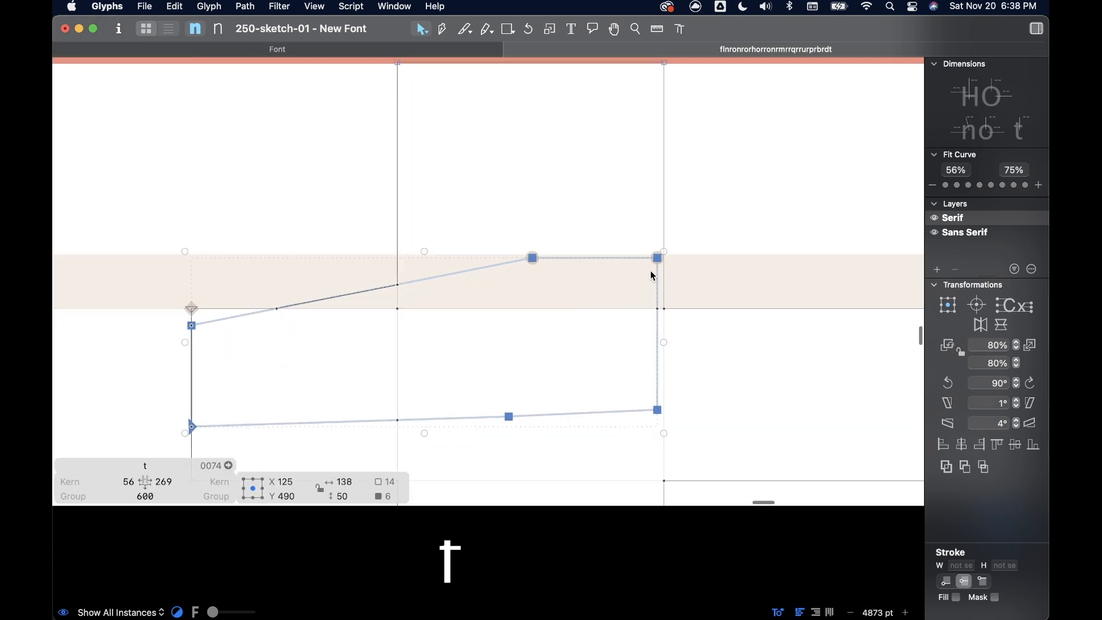
pyautogui.moveTo(655, 261); pyautogui.dragTo(666, 264)
pyautogui.scroll(-2, 529, 332)
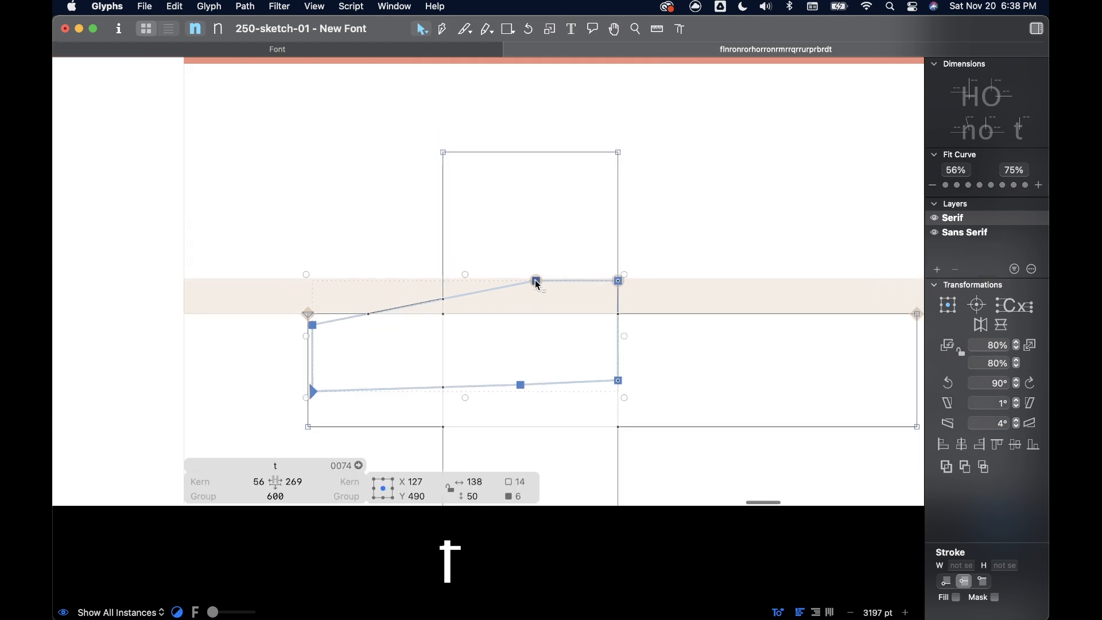
pyautogui.scroll(-1, 475, 296)
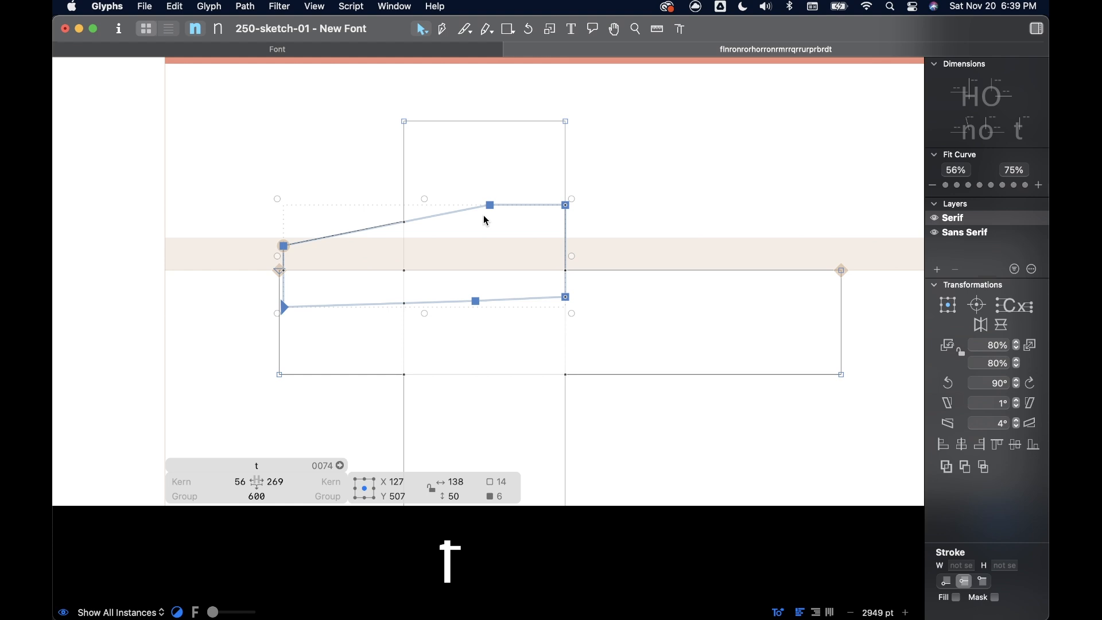
# - Add a node on the stem's top edge and lower the top-left corner to Y 557 to form a slant
pyautogui.press('p')
pyautogui.click(492, 121)
pyautogui.press('v')
pyautogui.click(404, 121)
pyautogui.moveTo(404, 121); pyautogui.dragTo(404, 156)
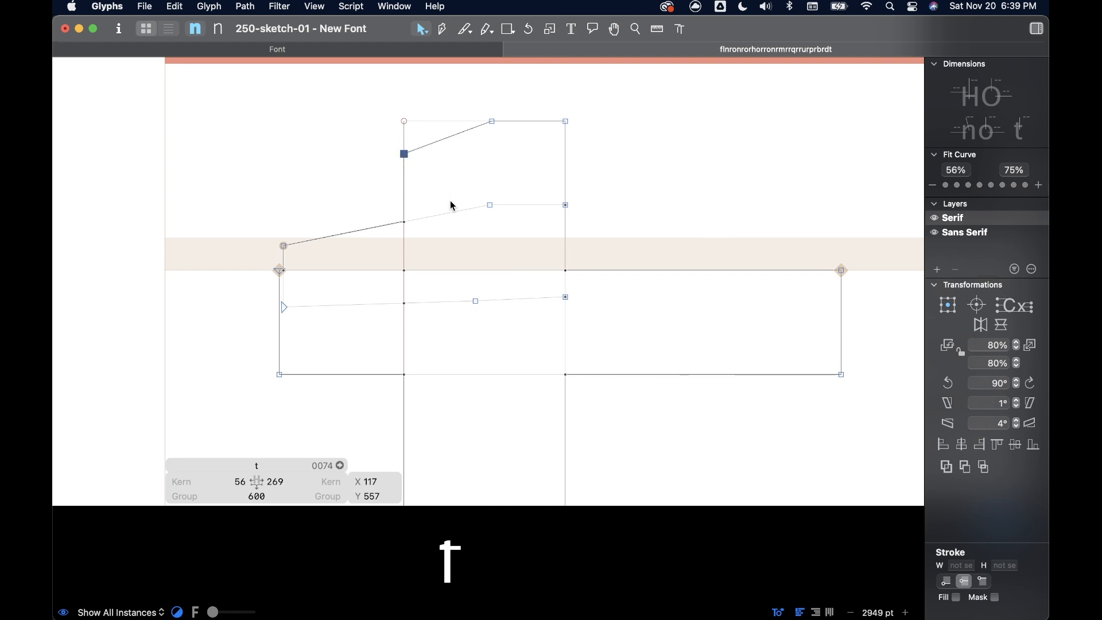
# - Move the pasted serif off the stem to the right, with its centre at X 312, Y 549
pyautogui.scroll(-2, 453, 206)
pyautogui.doubleClick(432, 211)
pyautogui.scroll(-2, 433, 212)
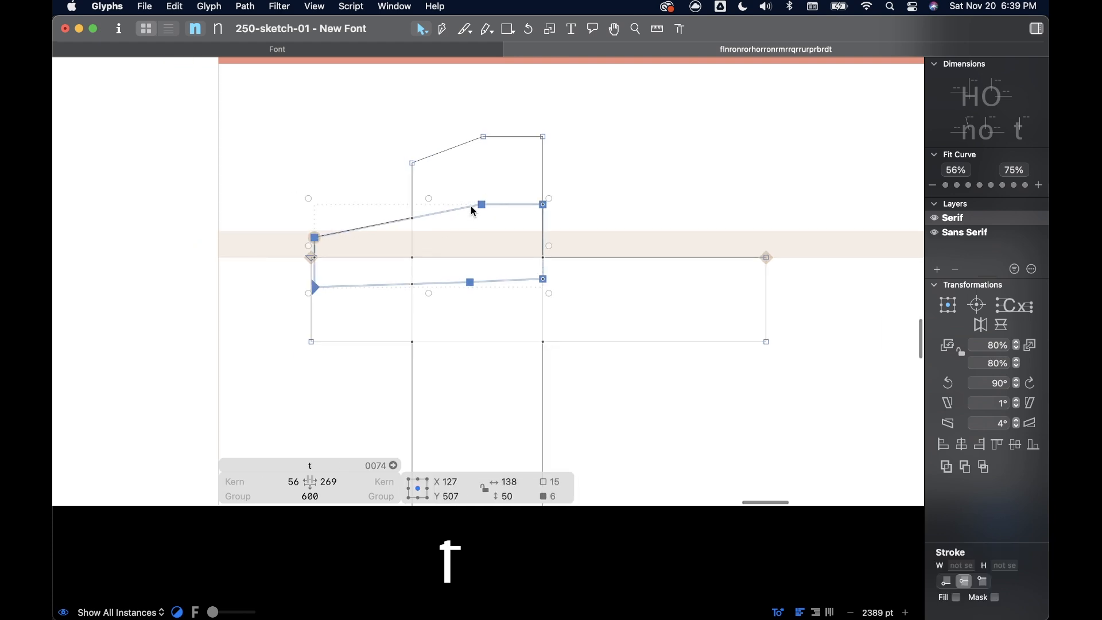
pyautogui.moveTo(480, 206); pyautogui.dragTo(790, 140)
pyautogui.scroll(-1, 782, 141)
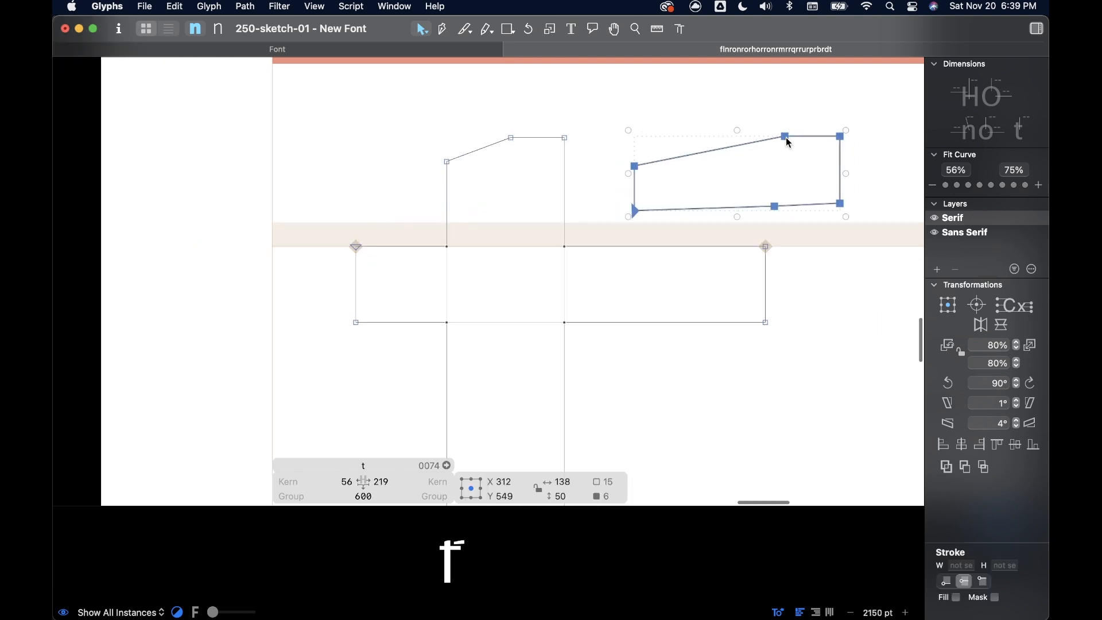
# - Move the serif copy farther right of the crossbar and raise the stem's two top nodes to Y 588
pyautogui.hscroll(5, 780, 143)
pyautogui.scroll(-3, 539, 163)
pyautogui.moveTo(509, 171); pyautogui.dragTo(666, 166)
pyautogui.scroll(-1, 497, 144)
pyautogui.moveTo(487, 167); pyautogui.dragTo(422, 184)
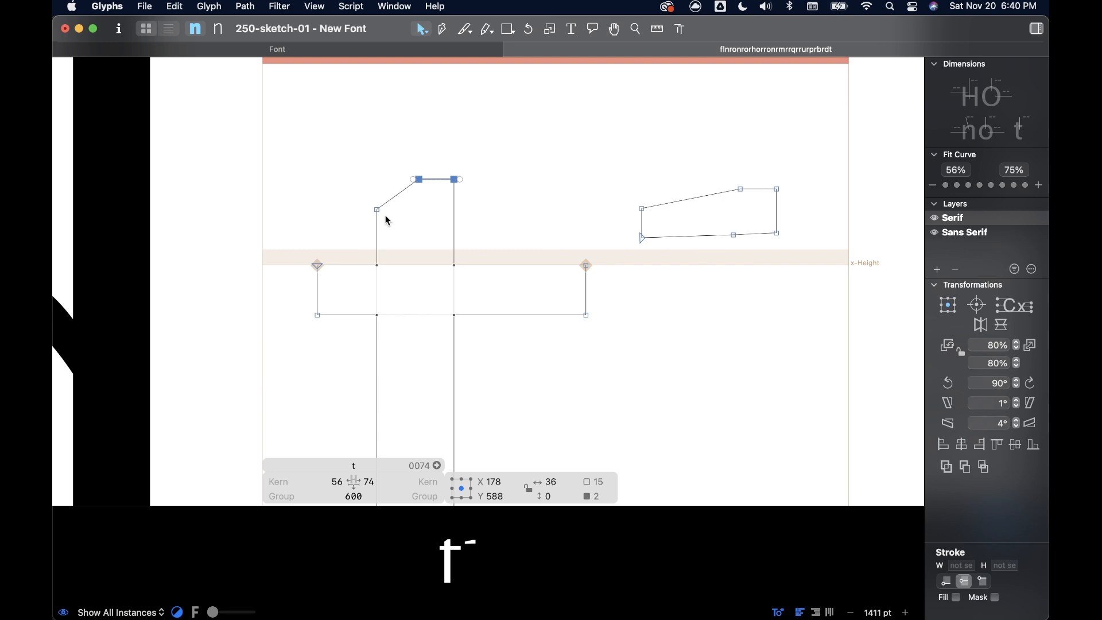
# - Merge the t's stem and crossbar into a single outline, leaving out the separate serif copy
pyautogui.scroll(-2, 391, 243)
pyautogui.scroll(-2, 368, 219)
pyautogui.scroll(2, 369, 221)
pyautogui.click(425, 299)
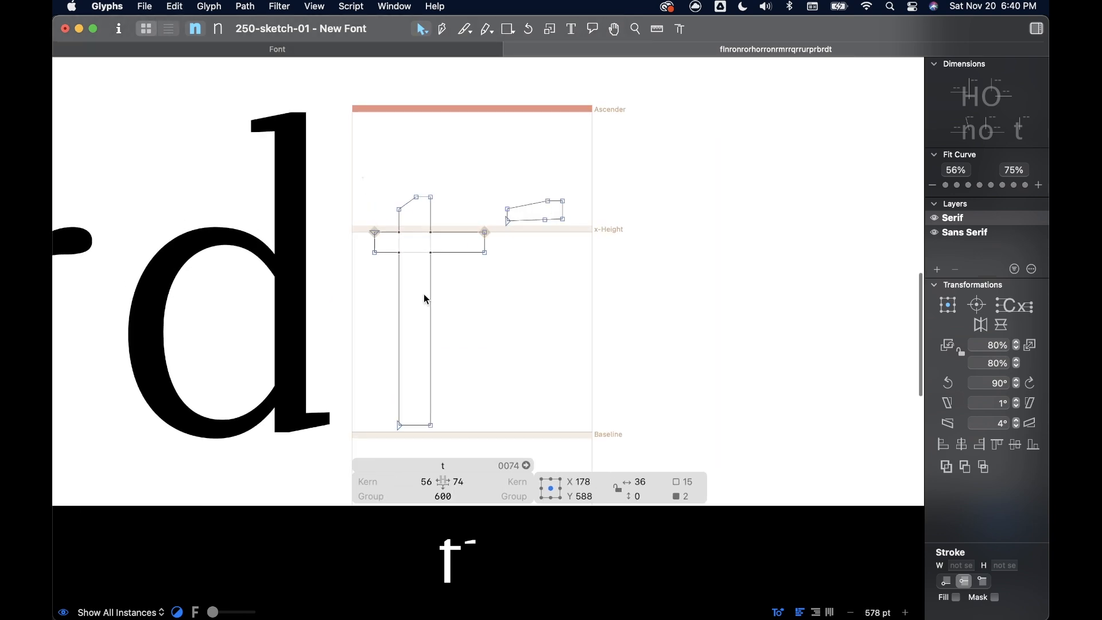
pyautogui.moveTo(361, 177); pyautogui.dragTo(492, 433)
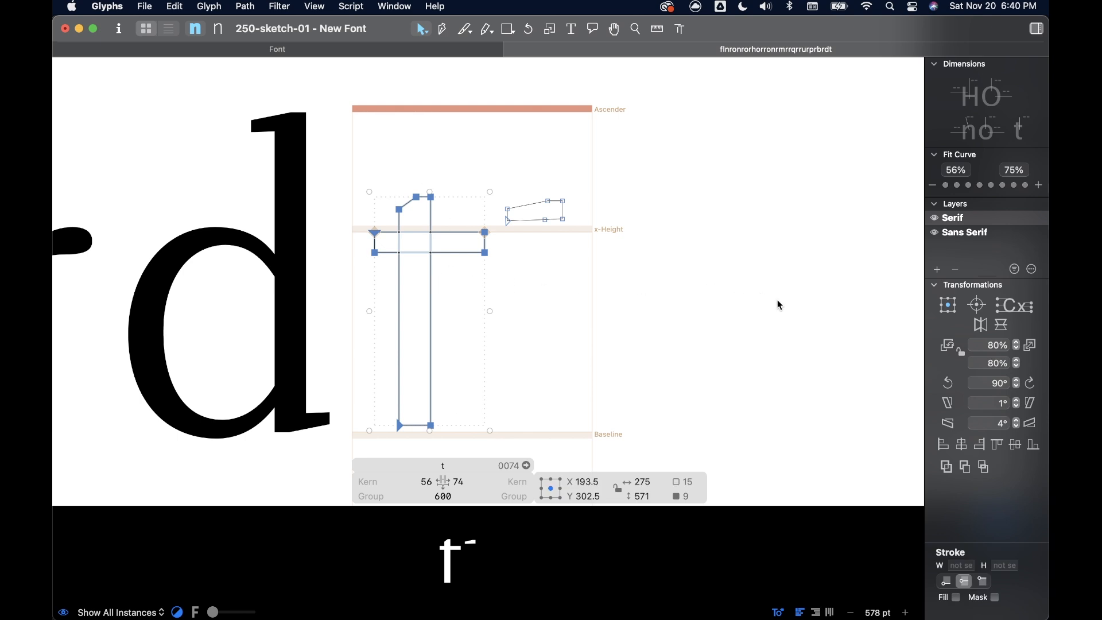
pyautogui.click(947, 470)
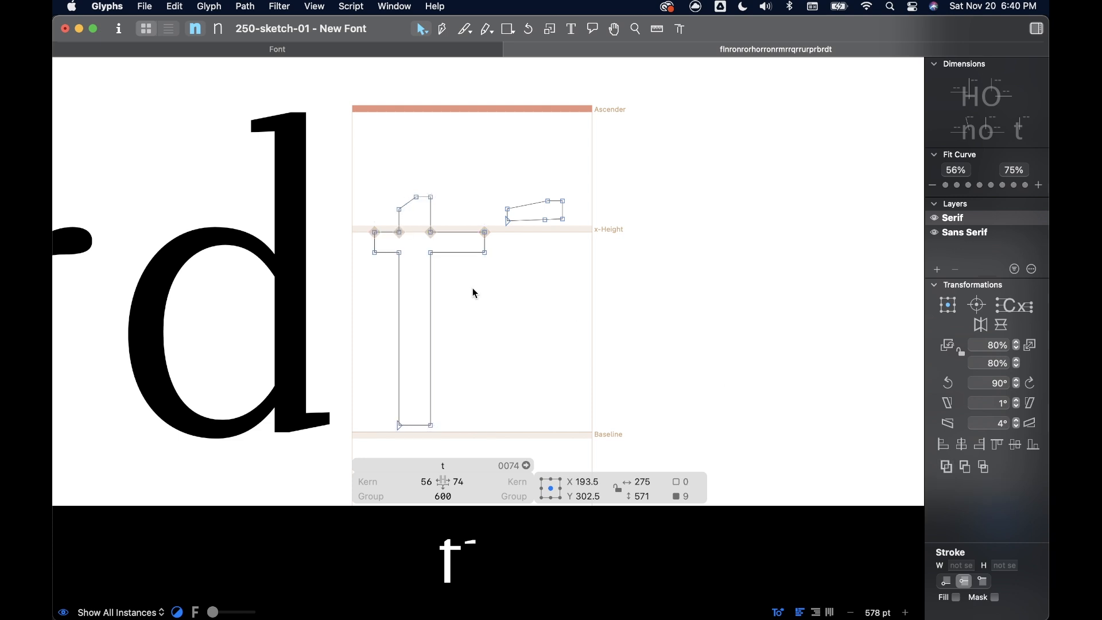
# - Delete the two nodes on the stem's upper left side so a straight diagonal joins the crossbar's left end to the top
pyautogui.scroll(5, 431, 237)
pyautogui.click(428, 224)
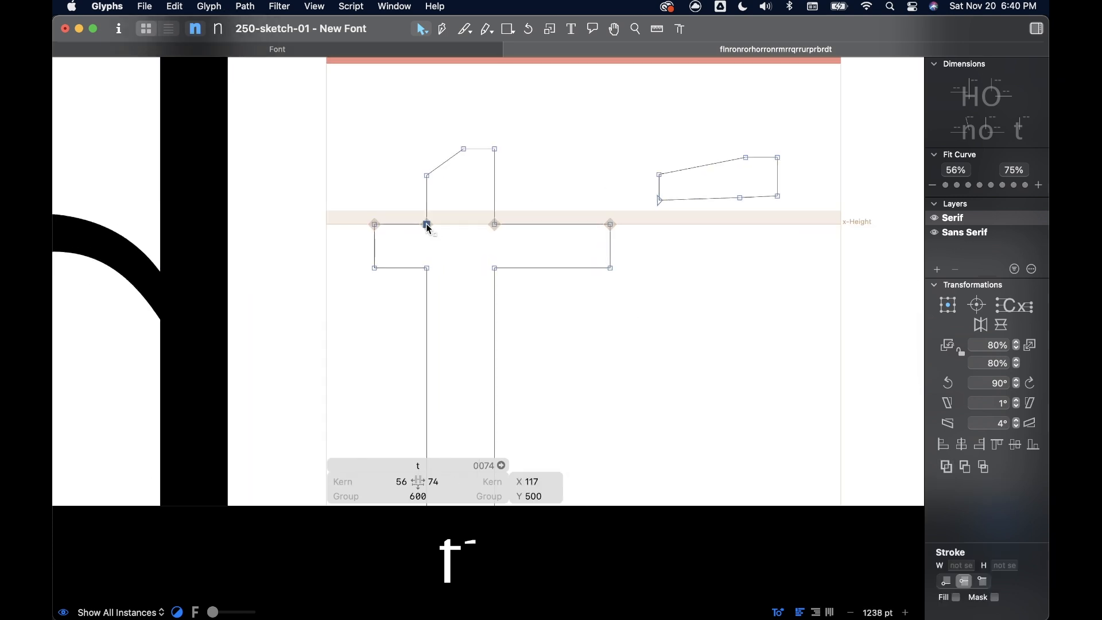
pyautogui.press('Delete')
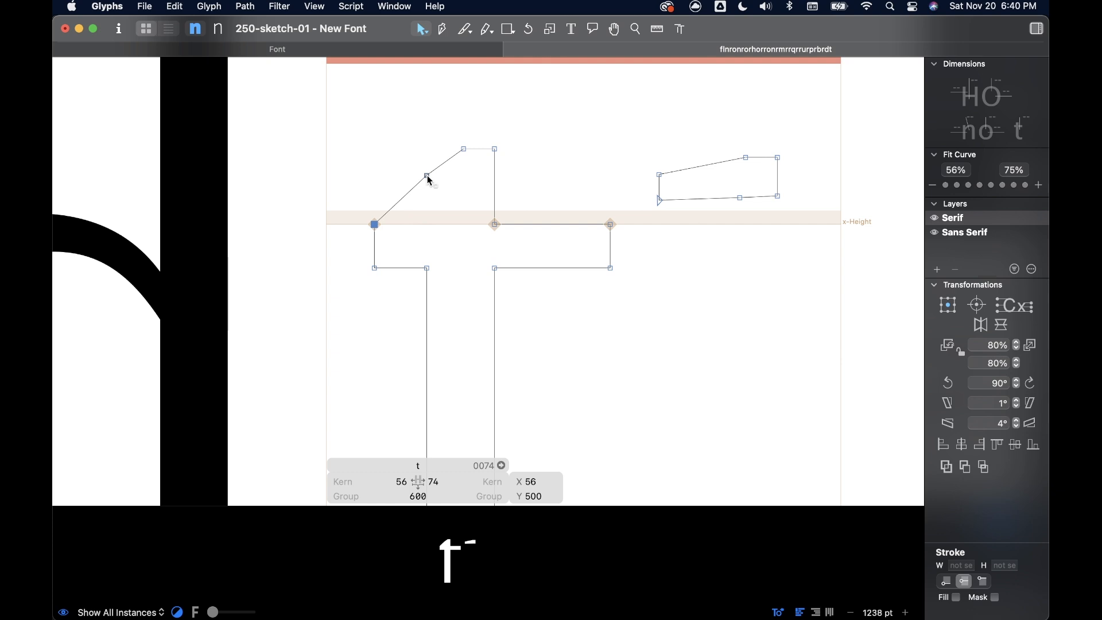
pyautogui.click(418, 142)
# - Preview the filled t beside the other letters and raise its flat top edge to Y 612
pyautogui.scroll(-3, 418, 142)
pyautogui.press('space')
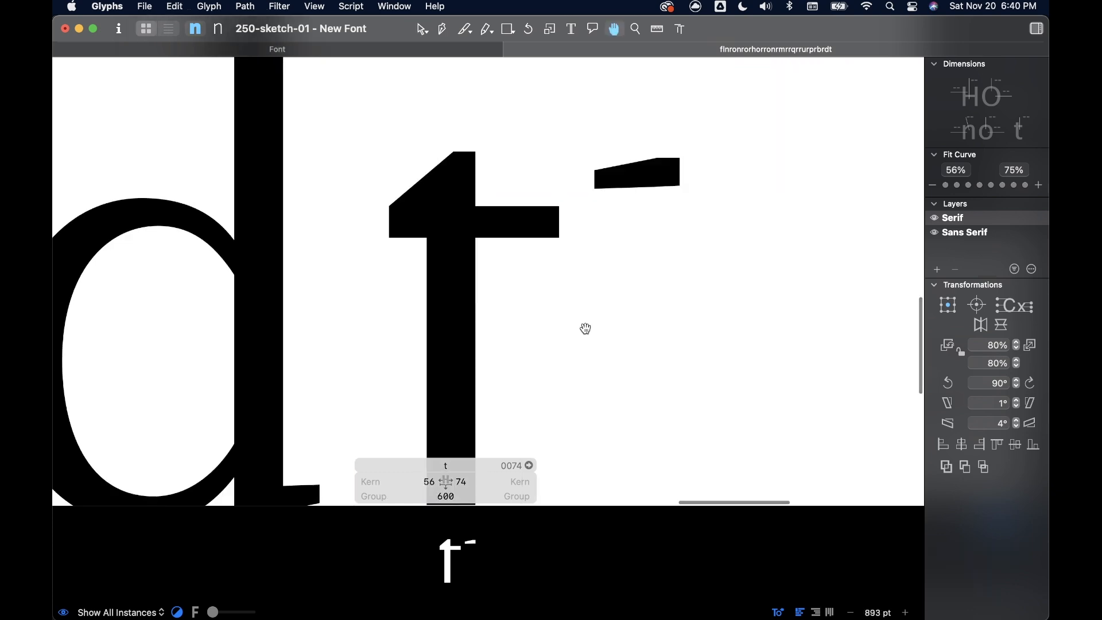
pyautogui.scroll(-5, 565, 321)
pyautogui.press('space')
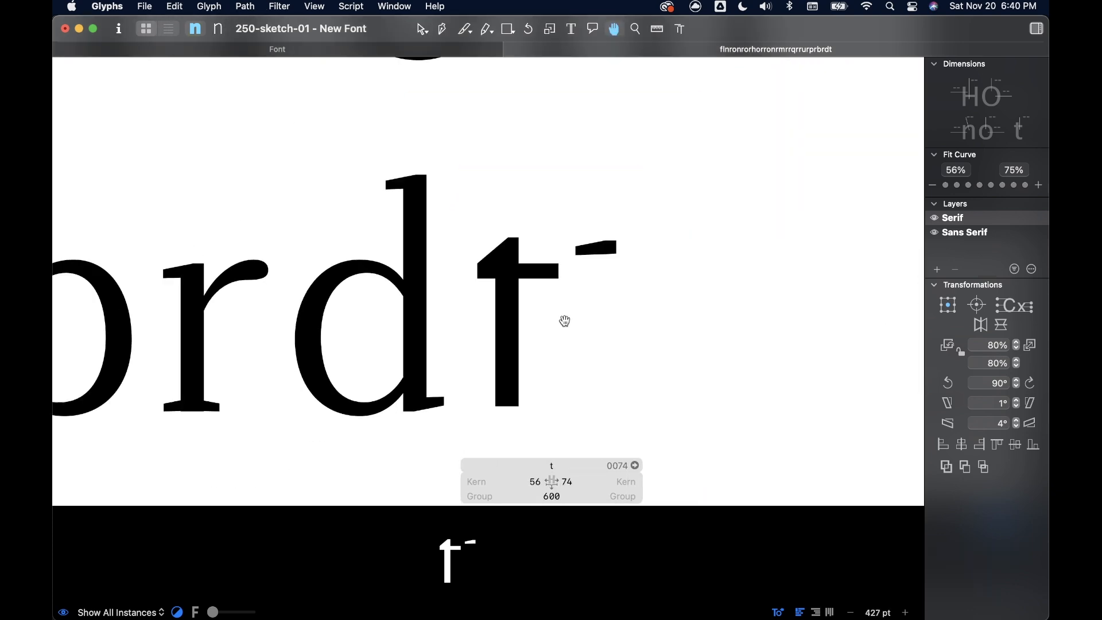
pyautogui.scroll(-3, 566, 321)
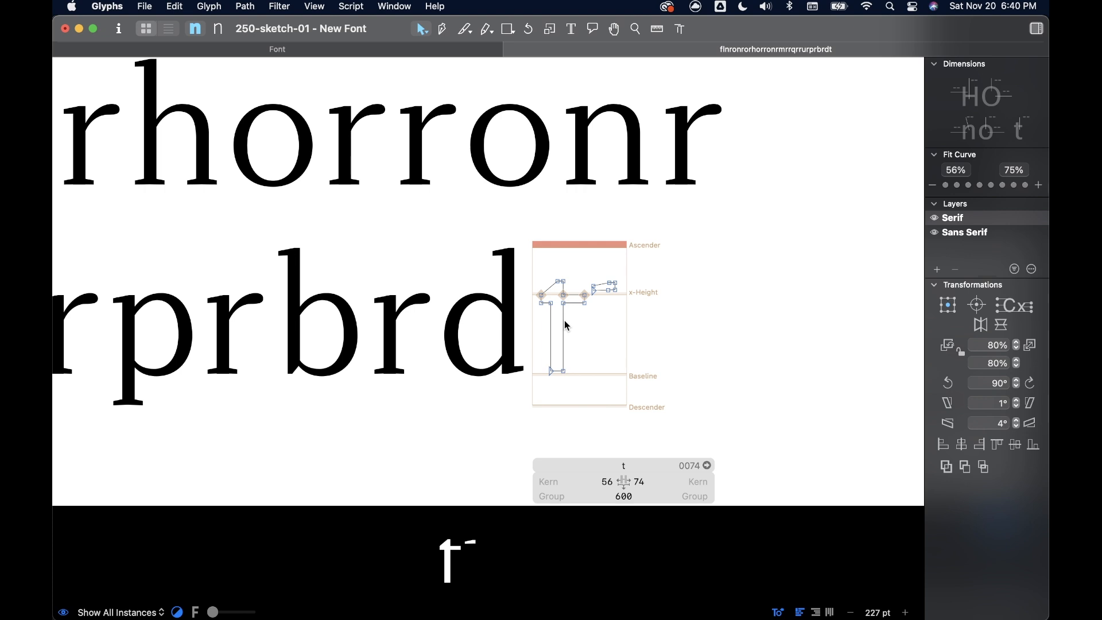
pyautogui.press('space')
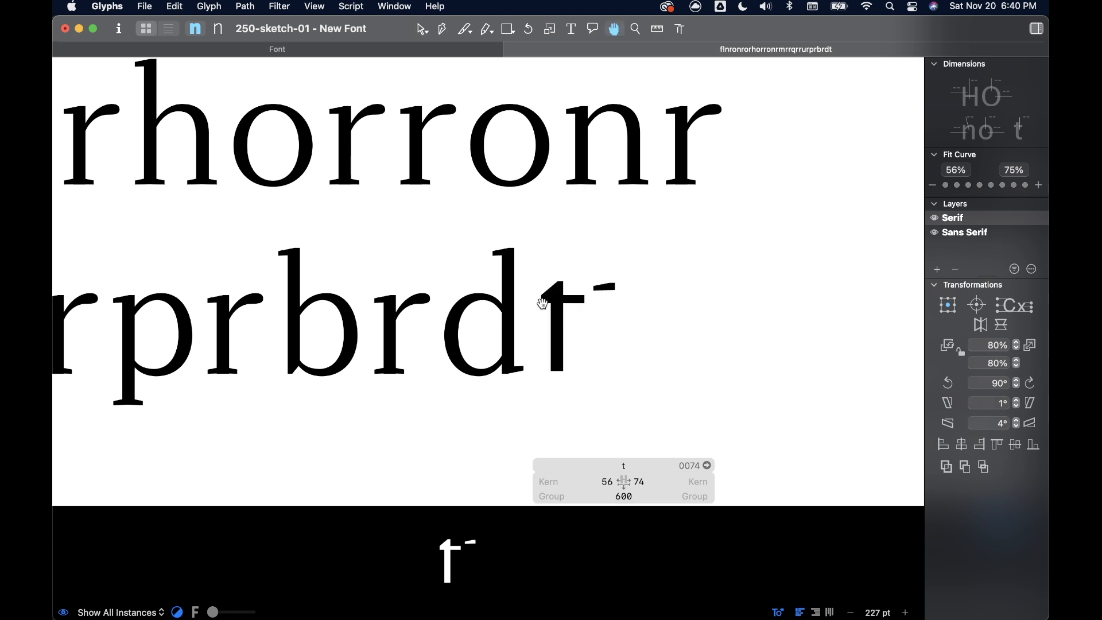
pyautogui.scroll(4, 560, 292)
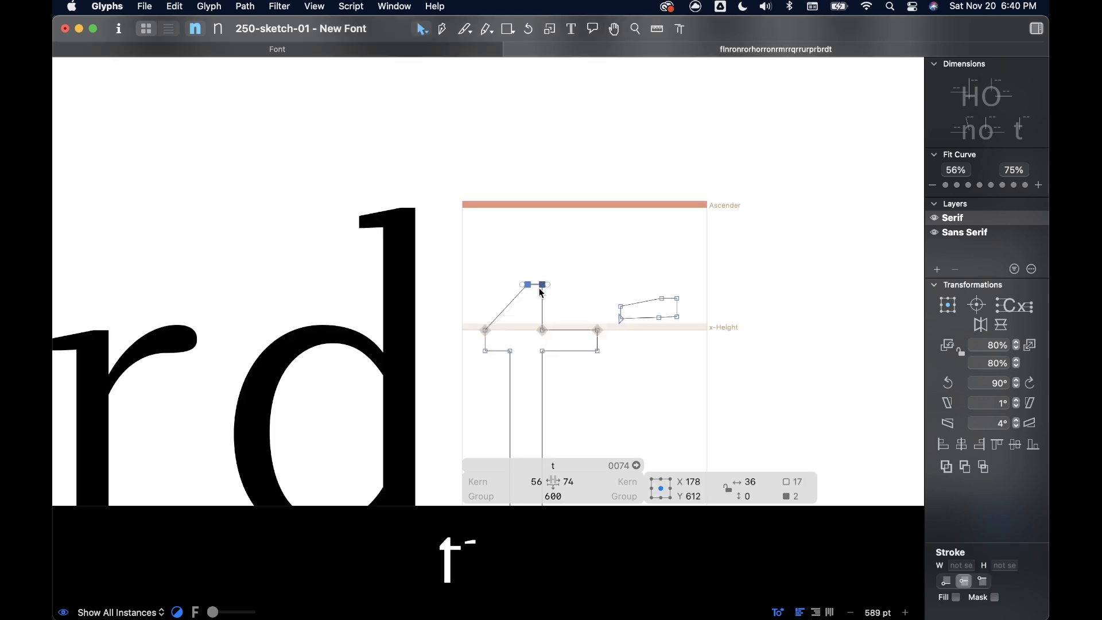
# - Convert the diagonal from the crossbar's left end to the t's top into a curve and bow it inward with its two handles
pyautogui.scroll(-6, 514, 334)
pyautogui.press('space')
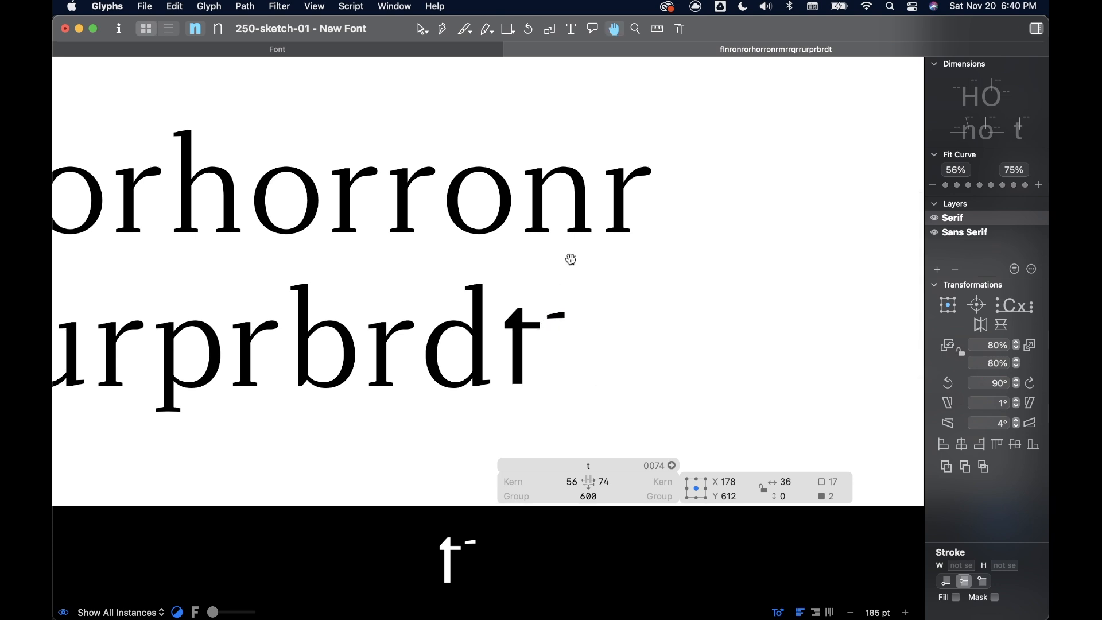
pyautogui.scroll(-3, 555, 306)
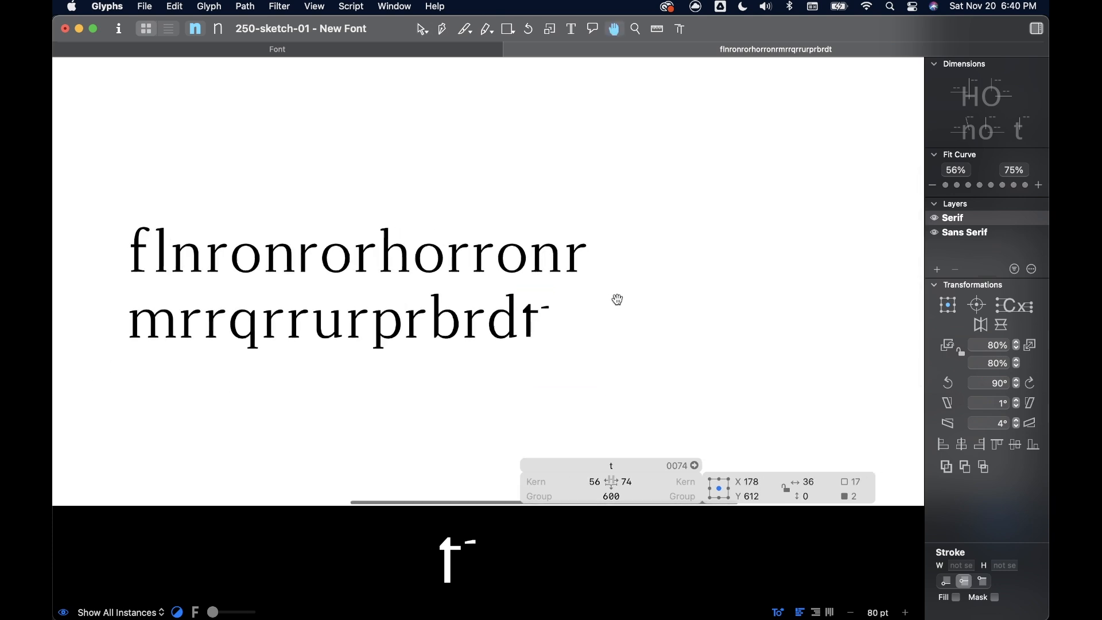
pyautogui.scroll(6, 525, 304)
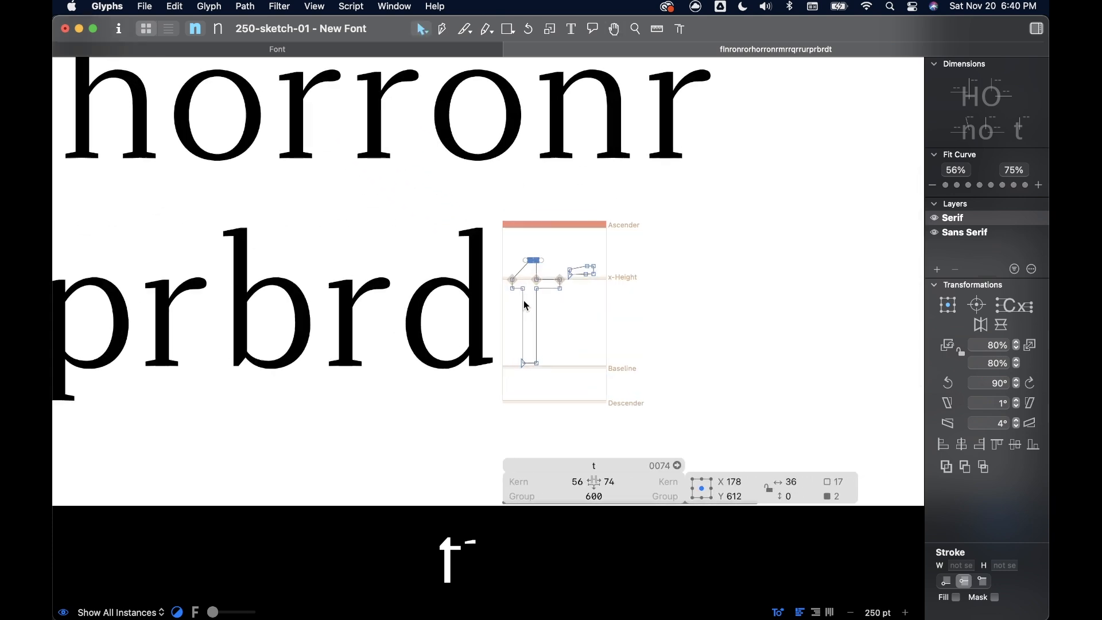
pyautogui.scroll(2, 522, 286)
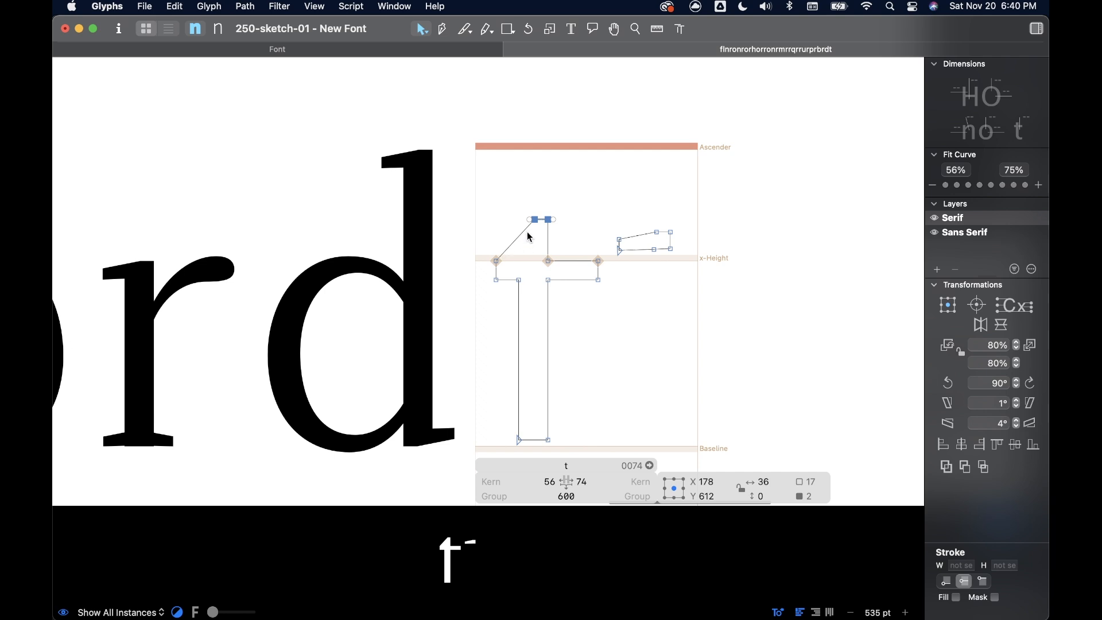
pyautogui.scroll(-3, 529, 237)
pyautogui.scroll(8, 681, 212)
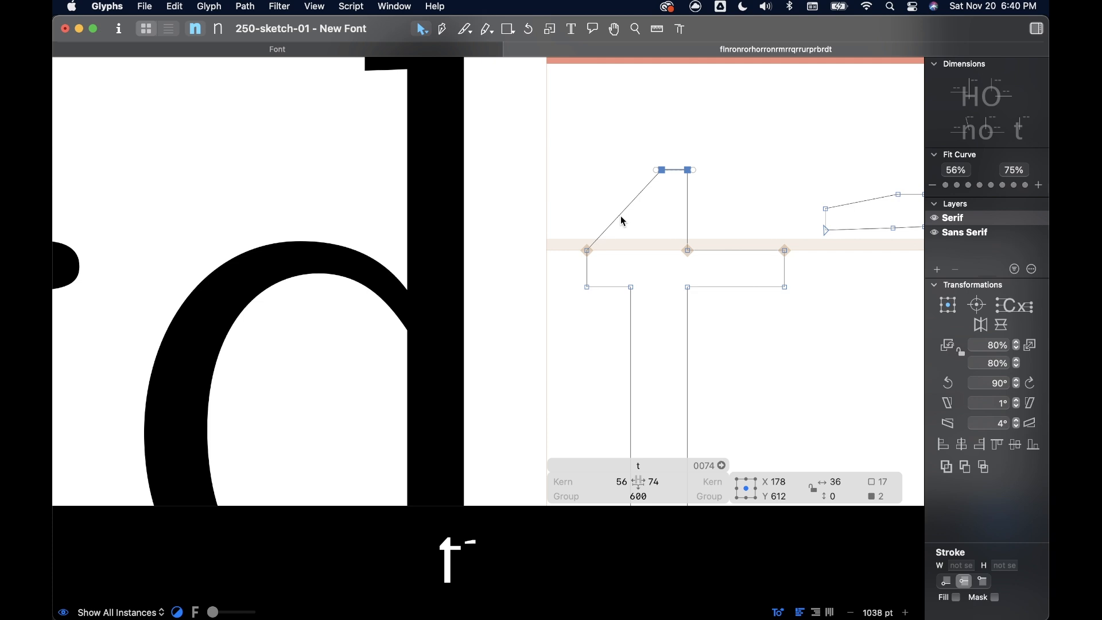
pyautogui.keyDown('alt'); pyautogui.click(626, 215); pyautogui.keyUp('alt')
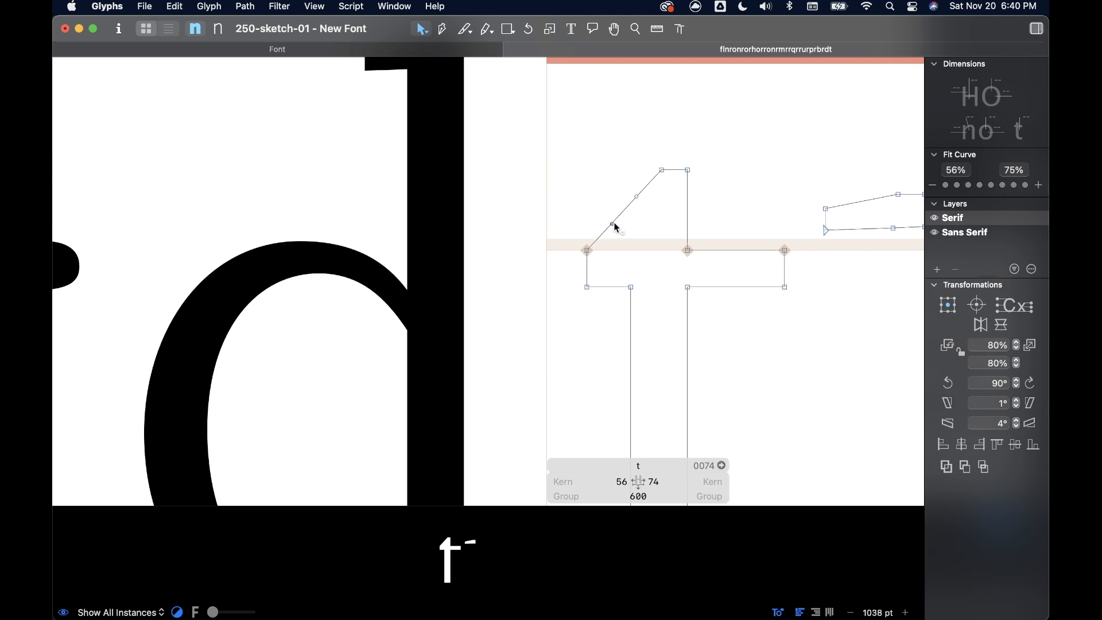
pyautogui.scroll(2, 617, 227)
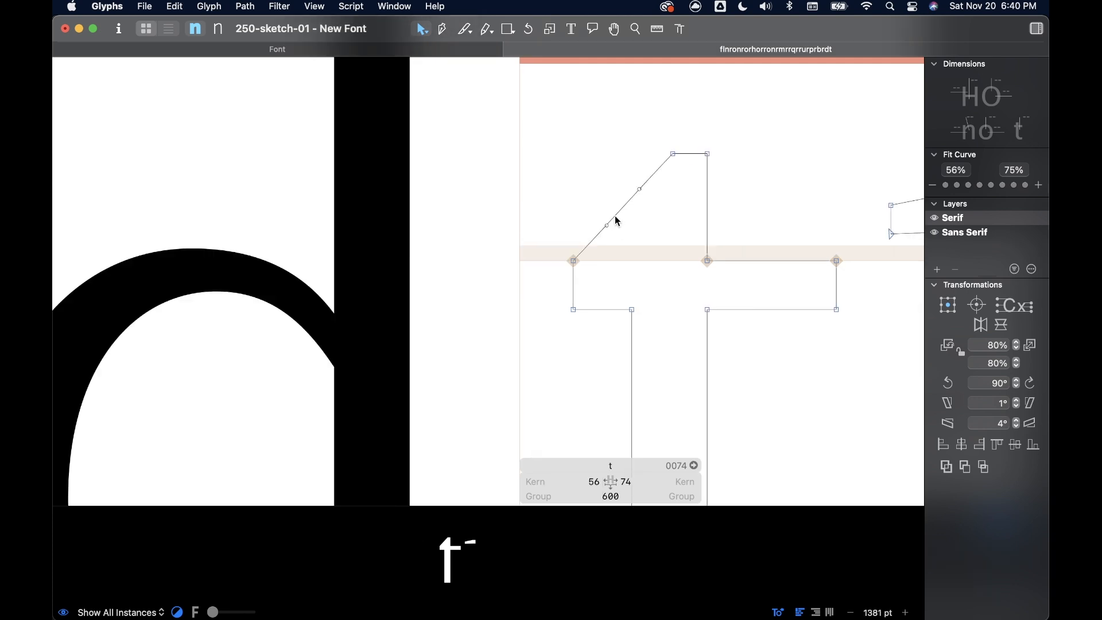
pyautogui.moveTo(612, 224)
pyautogui.mouseDown()
pyautogui.moveTo(633, 229)
pyautogui.moveTo(653, 198)
pyautogui.moveTo(660, 205)
pyautogui.mouseUp()
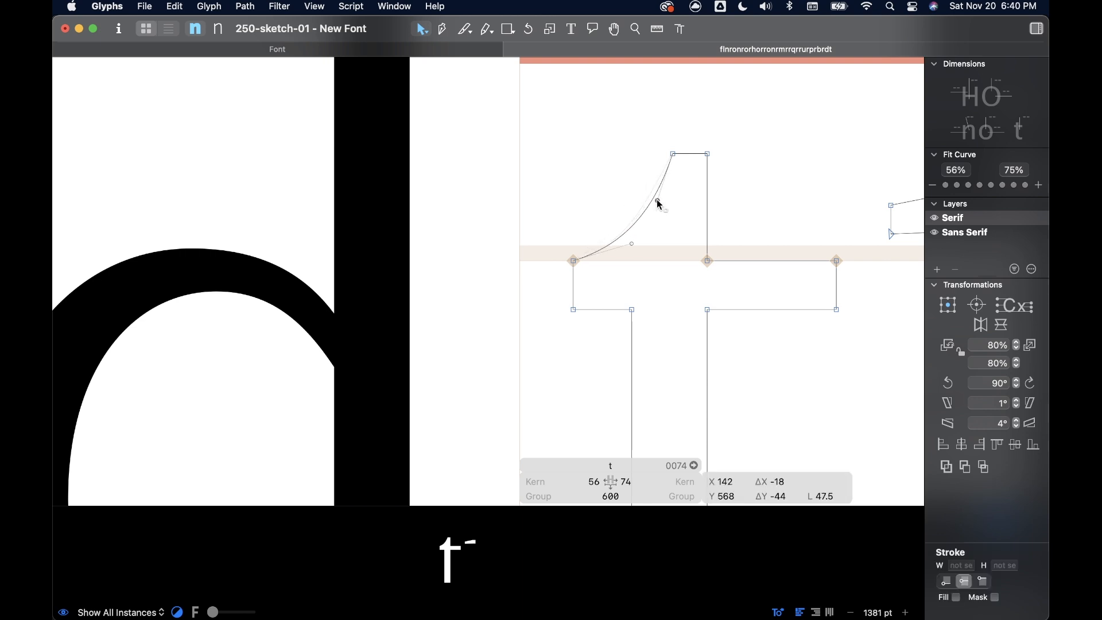
pyautogui.click(631, 243)
# - Delete the leftover serif copy beside the t and preview the filled letter next to the others
pyautogui.scroll(-6, 633, 250)
pyautogui.scroll(-2, 633, 251)
pyautogui.press('space')
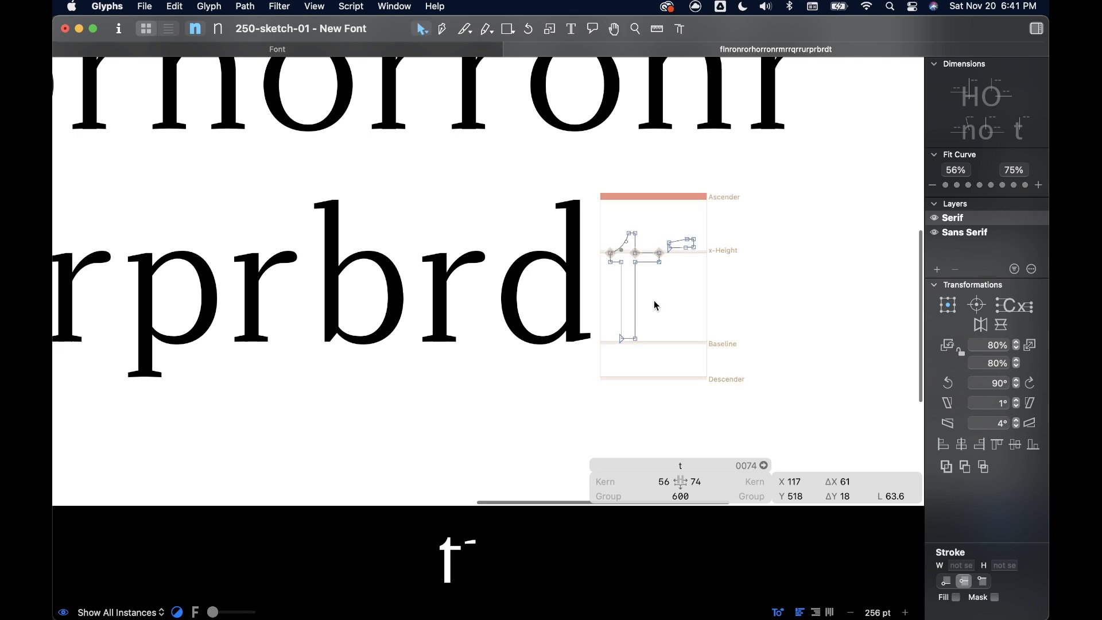
pyautogui.press('BackSpace')
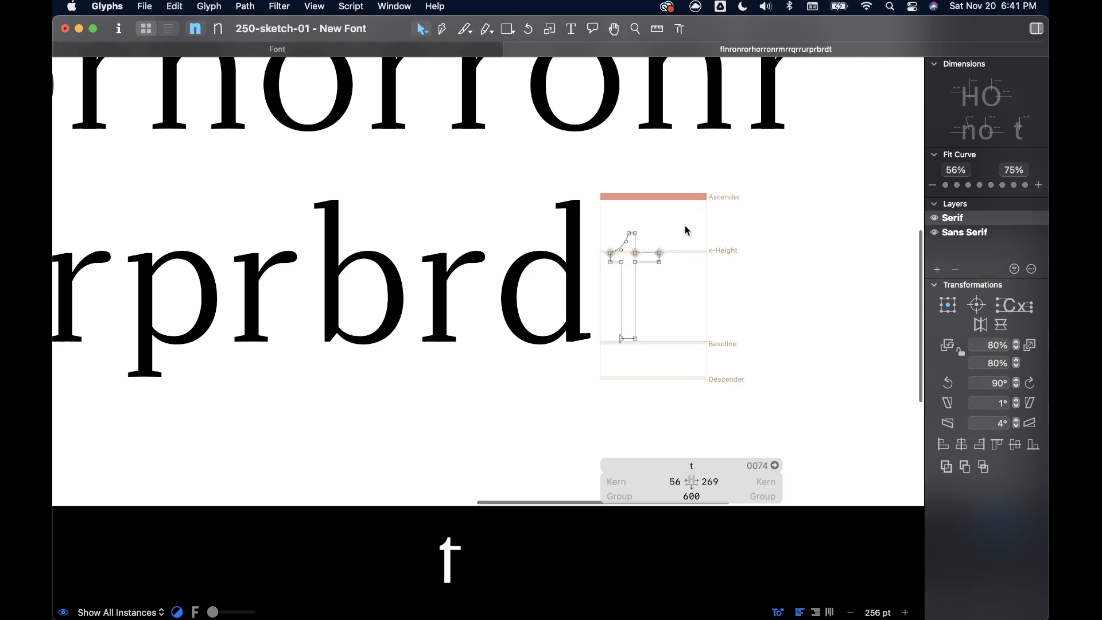
pyautogui.press('space')
# - Open the l glyph's Sans Serif layer and copy its entire outline with the curved tail
pyautogui.scroll(2, 686, 226)
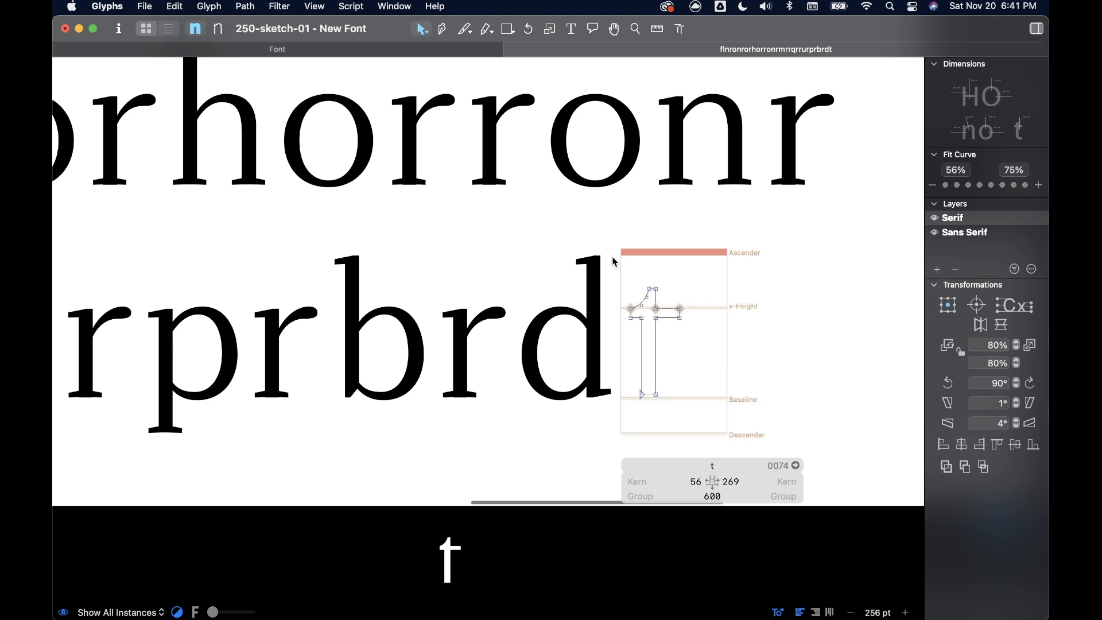
pyautogui.scroll(-4, 571, 246)
pyautogui.hscroll(-2, 462, 251)
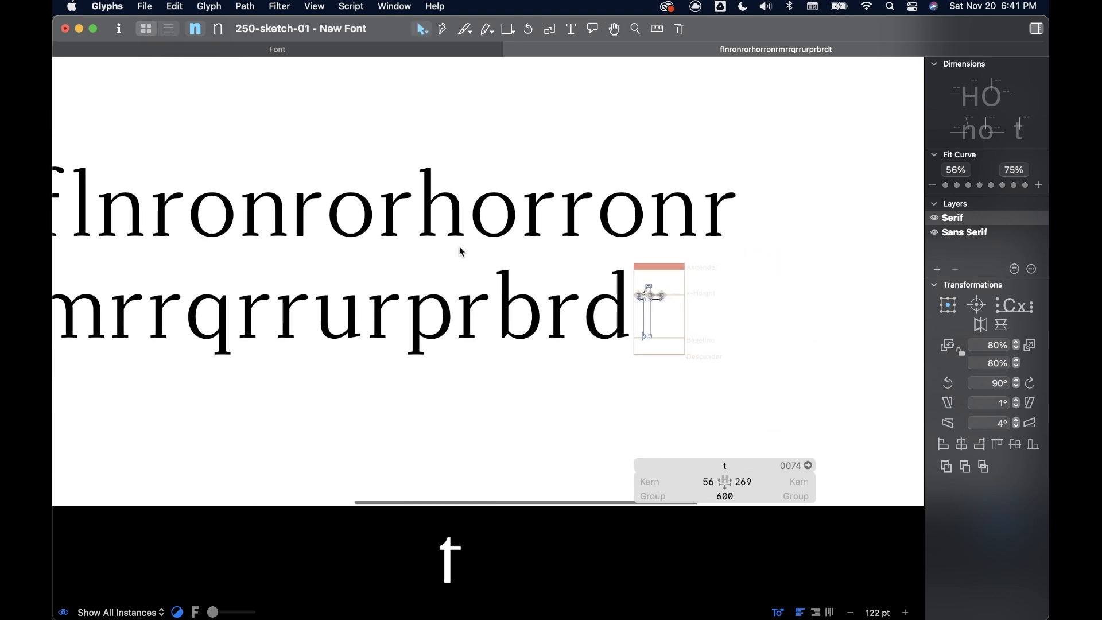
pyautogui.scroll(3, 546, 257)
pyautogui.hscroll(4, 546, 257)
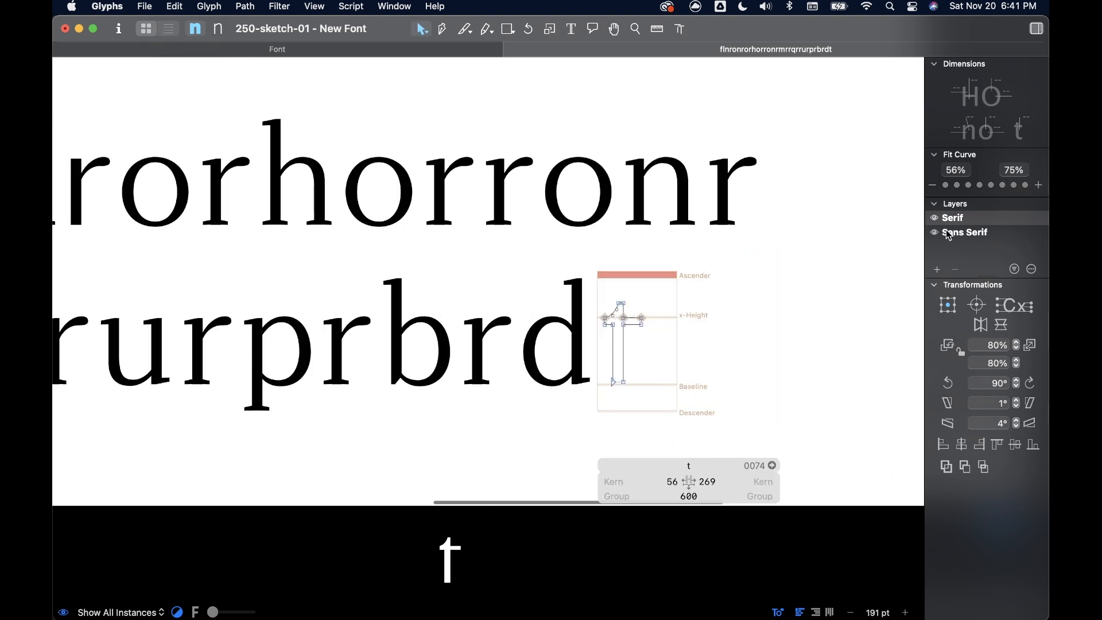
pyautogui.scroll(-4, 627, 196)
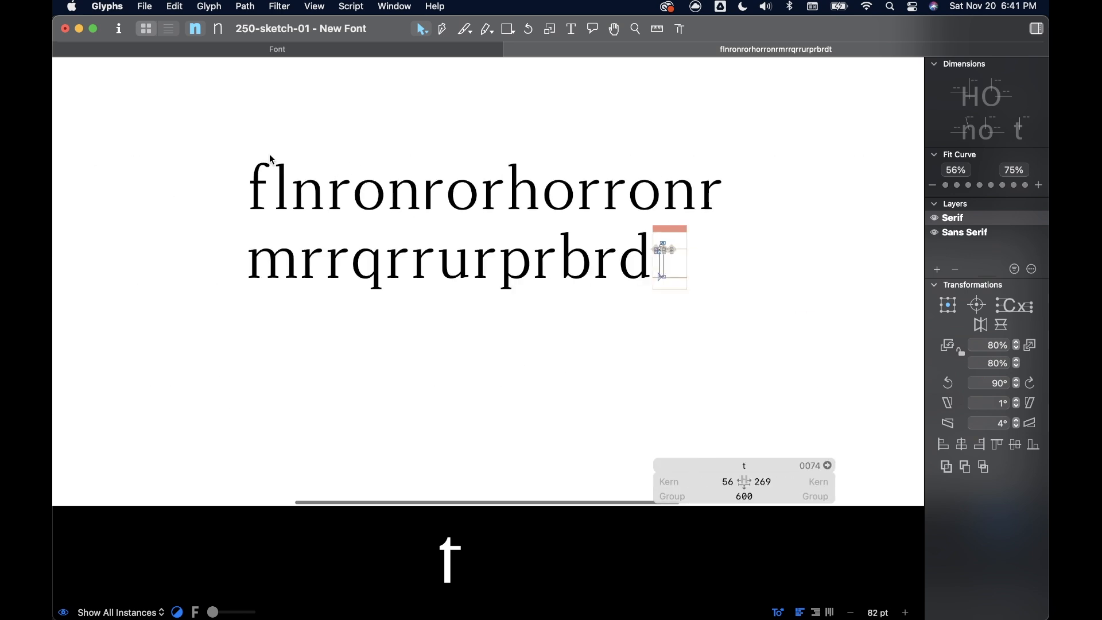
pyautogui.doubleClick(269, 187)
pyautogui.scroll(4, 269, 187)
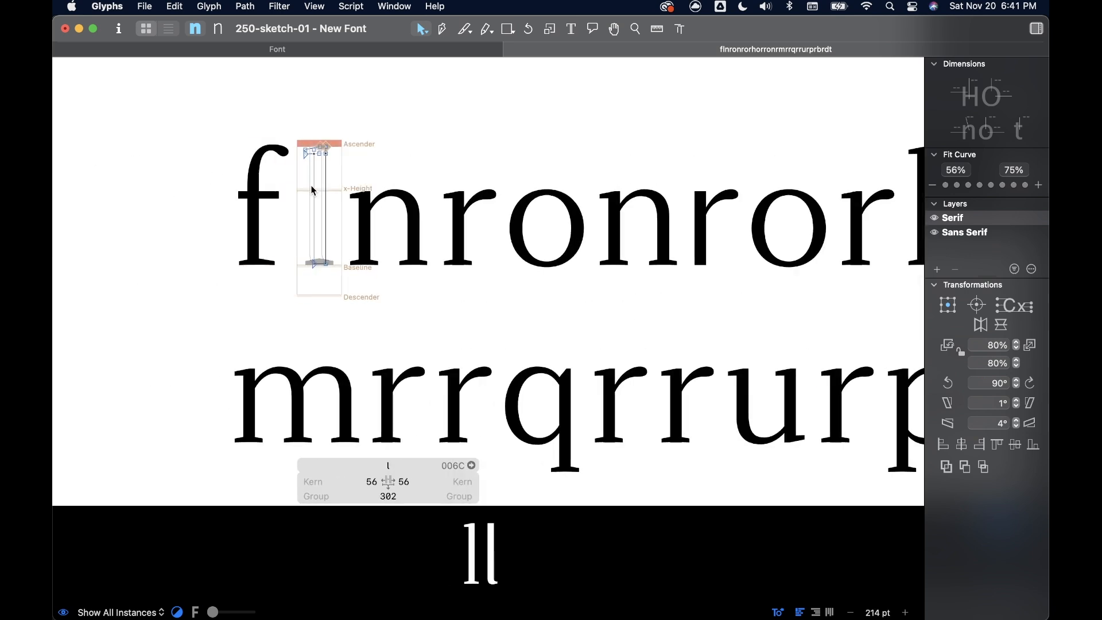
pyautogui.scroll(1, 313, 190)
pyautogui.click(956, 233)
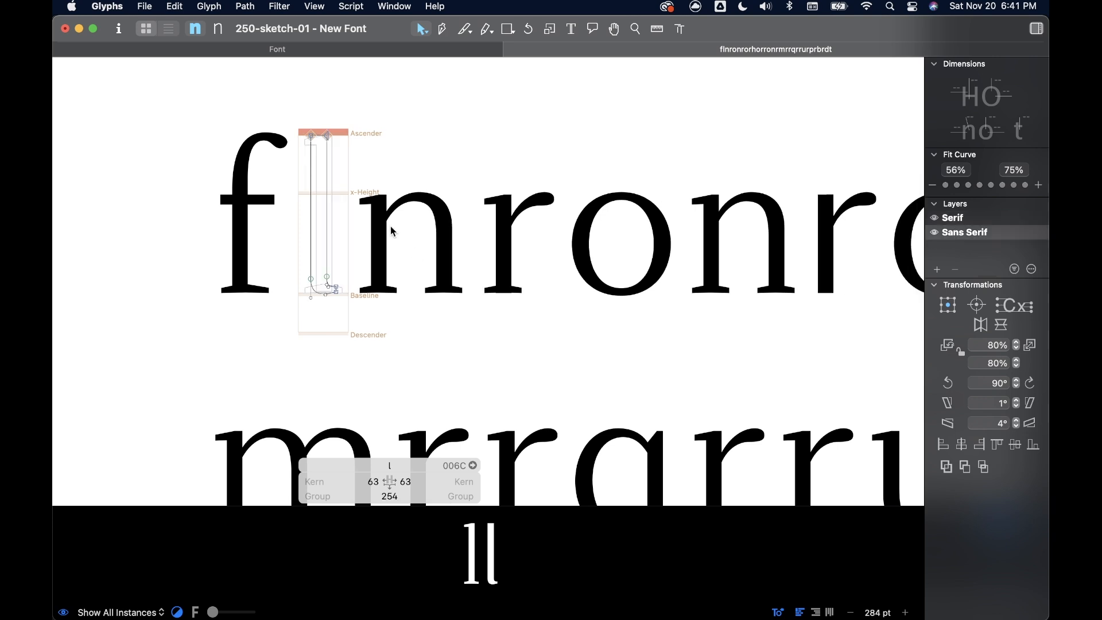
pyautogui.click(325, 218)
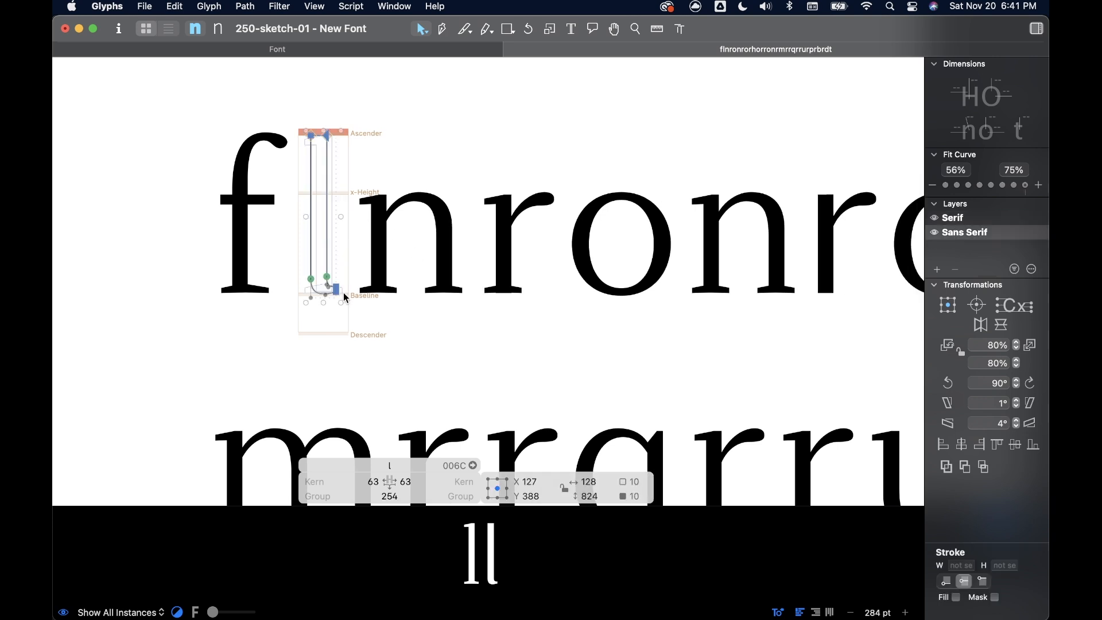
# - Paste the l's outline into the t's Serif layer and shift it right to X 180 so it lines up with the stem
pyautogui.scroll(-5, 446, 288)
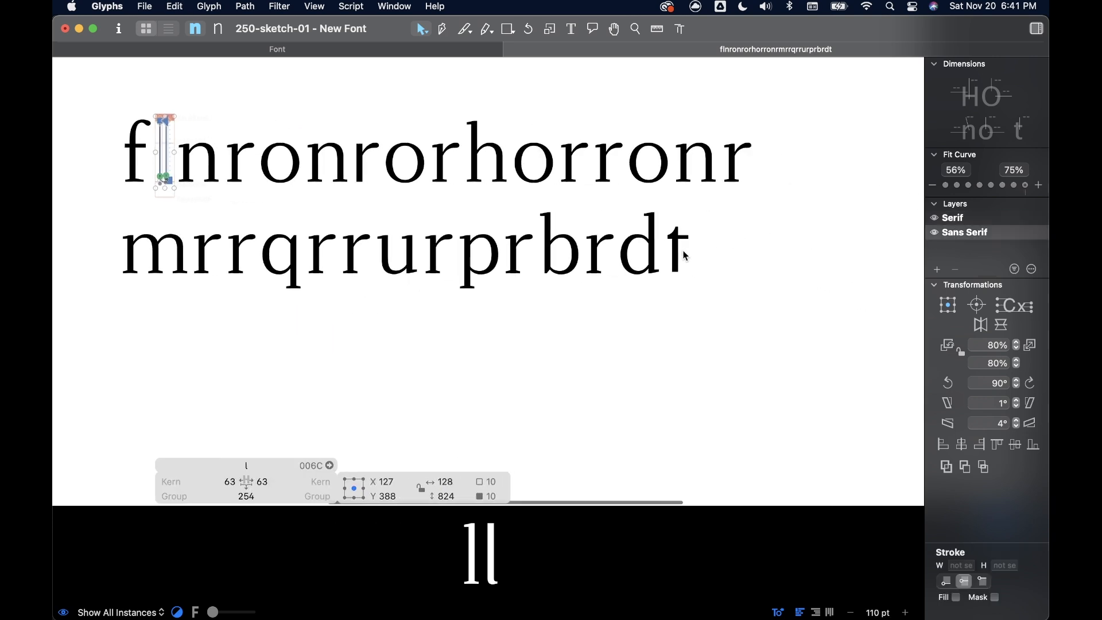
pyautogui.doubleClick(679, 256)
pyautogui.scroll(5, 680, 257)
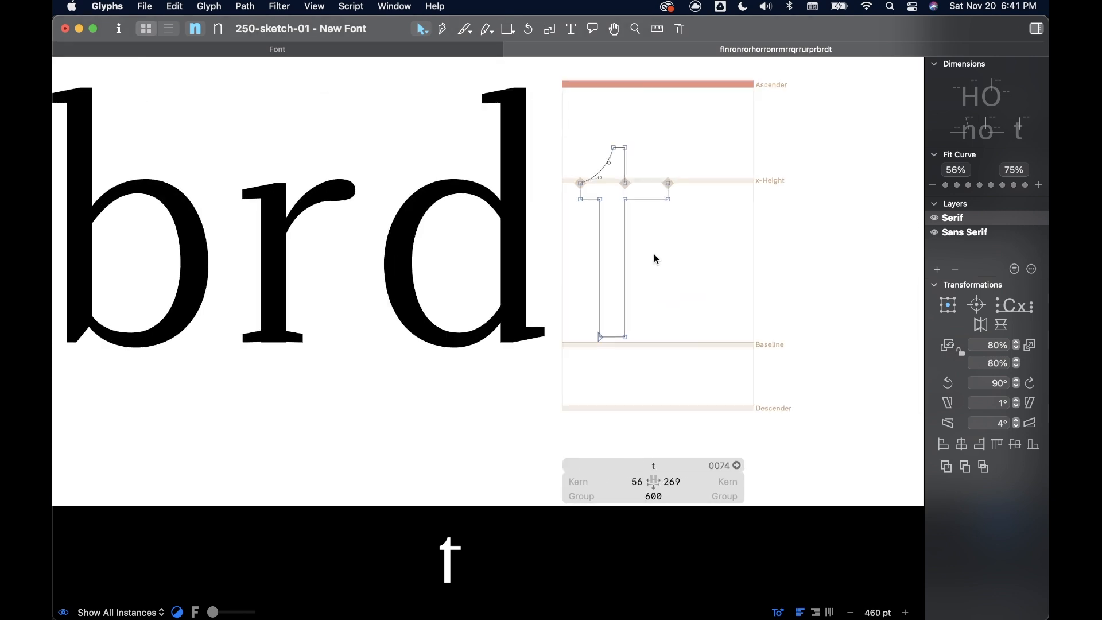
pyautogui.scroll(3, 625, 253)
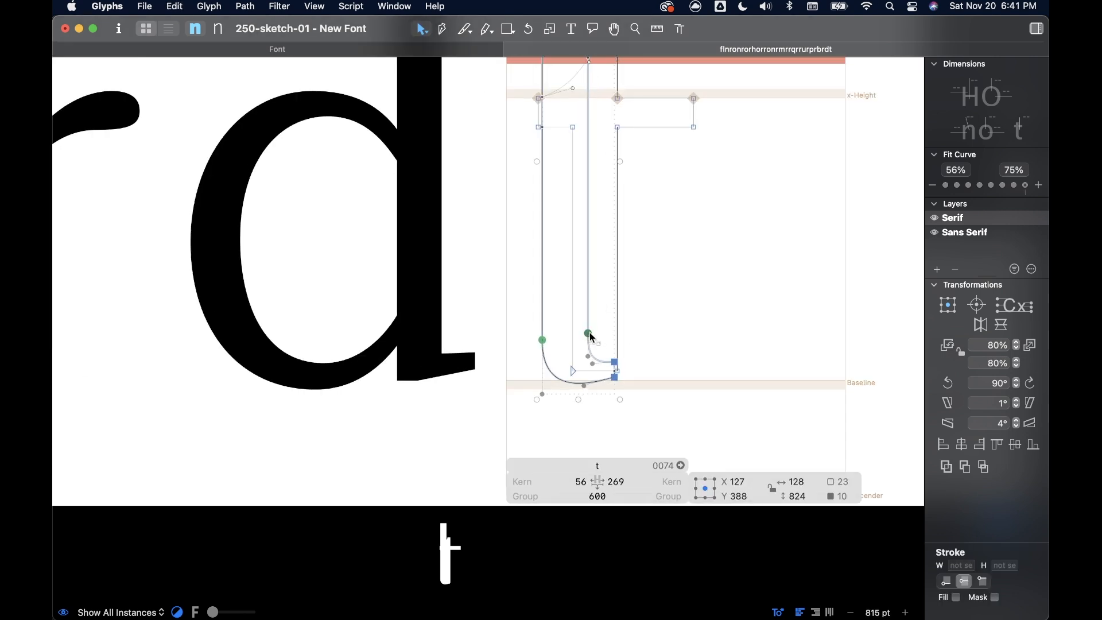
pyautogui.scroll(-3, 643, 252)
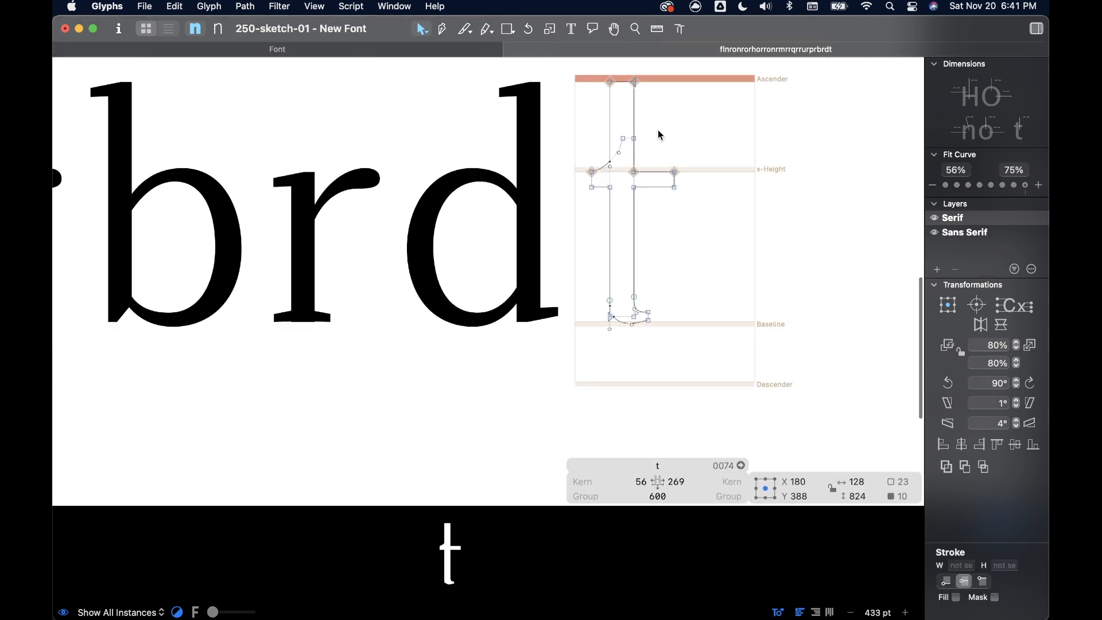
# - Lower the pasted outline's two top nodes into the lower part of the t's stem, at about Y 179
pyautogui.click(651, 78)
pyautogui.moveTo(651, 74); pyautogui.dragTo(630, 267)
pyautogui.click(671, 243)
pyautogui.scroll(3, 662, 273)
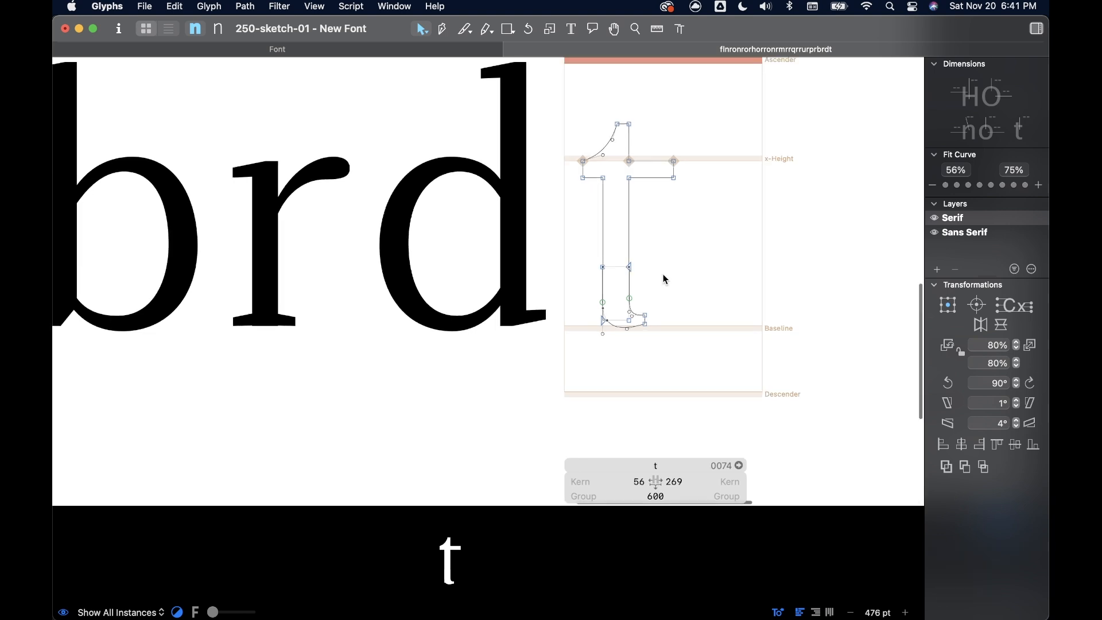
# - Raise the t stem's two bottom nodes to Y 179 so they meet the top of the tail piece
pyautogui.click(612, 336)
pyautogui.keyDown('shift'); pyautogui.click(577, 335); pyautogui.keyUp('shift')
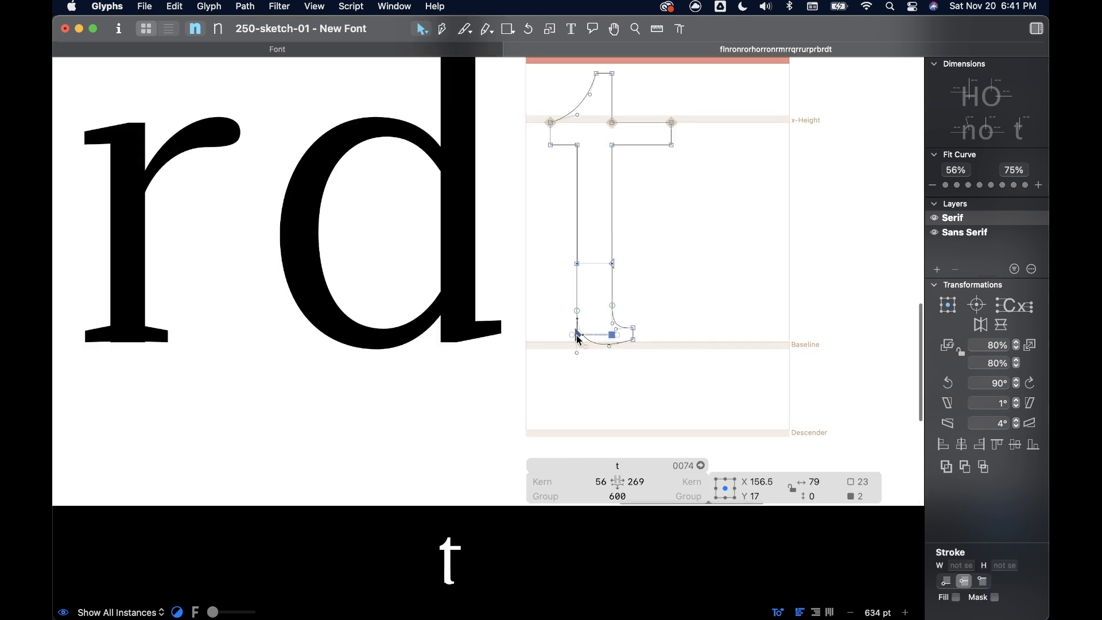
pyautogui.moveTo(580, 340); pyautogui.dragTo(579, 270)
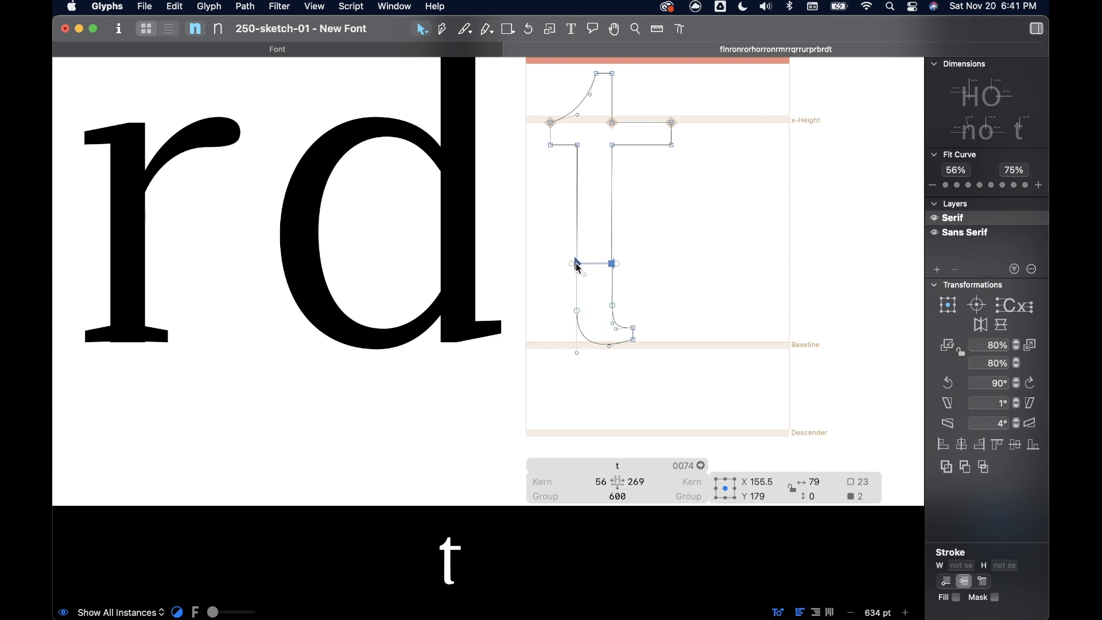
# - Shift the tail piece's right vertical segment to X 195 so it meets the stem's right edge
pyautogui.scroll(5, 712, 270)
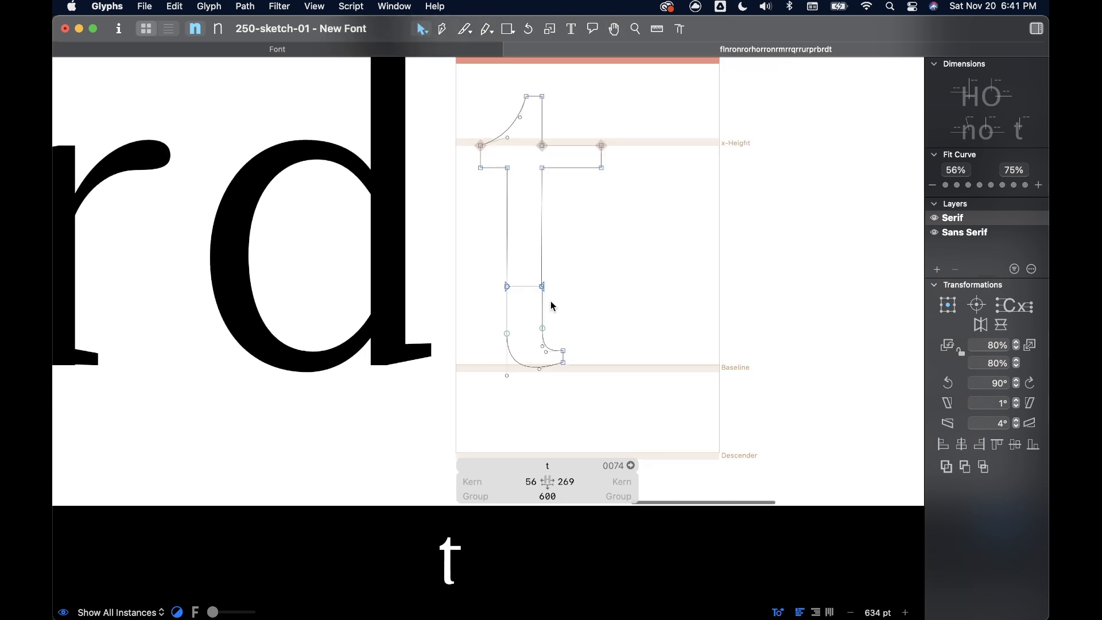
pyautogui.scroll(5, 534, 230)
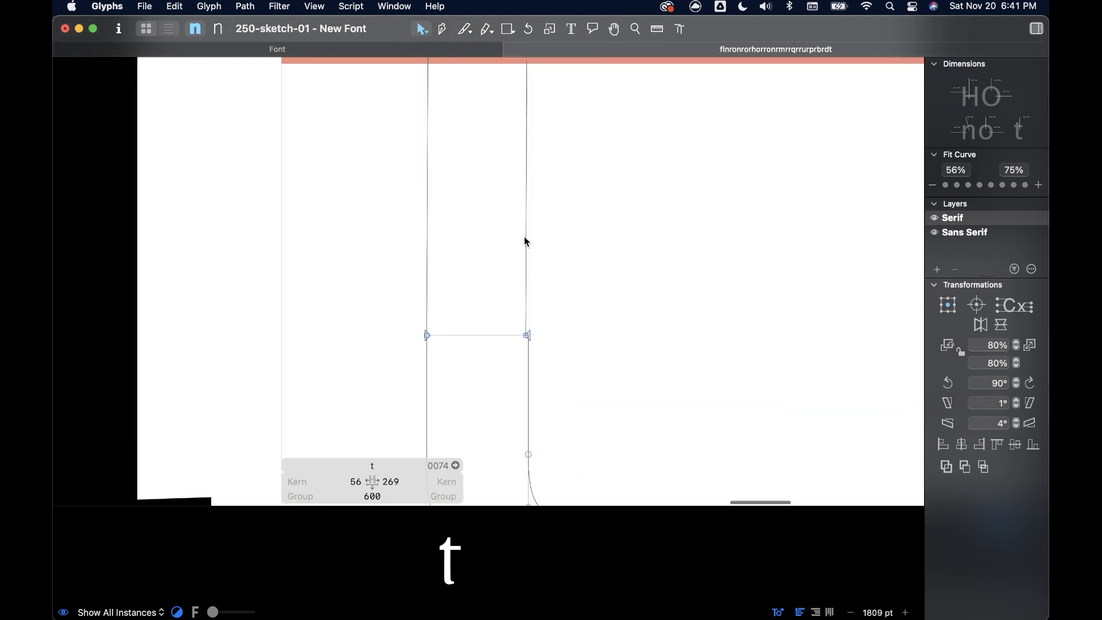
pyautogui.scroll(5, 536, 351)
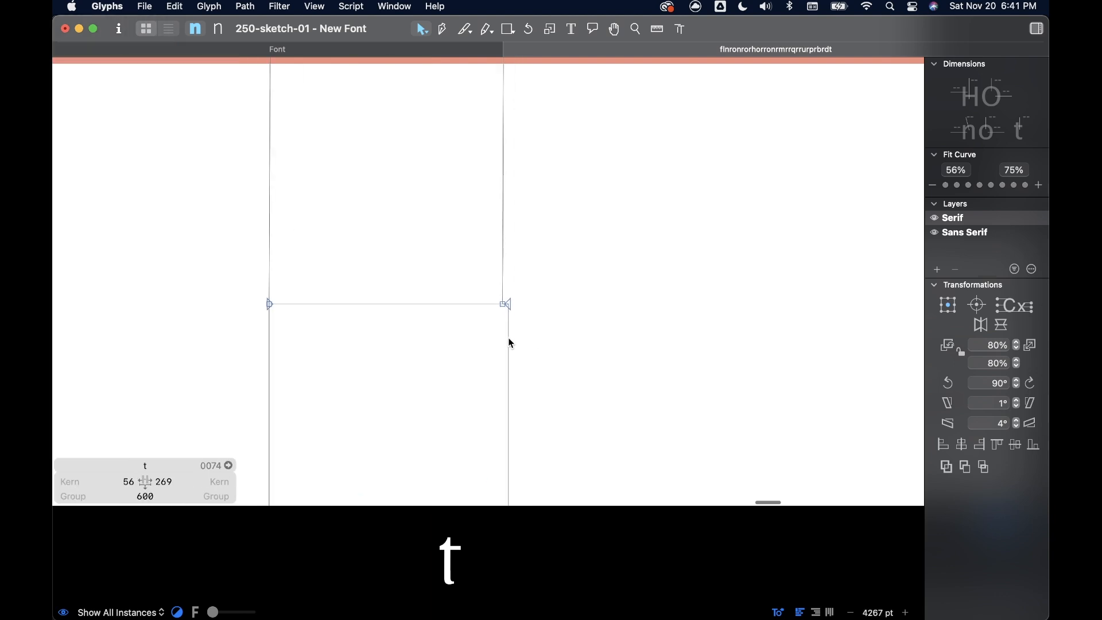
pyautogui.click(529, 352)
pyautogui.scroll(-5, 566, 310)
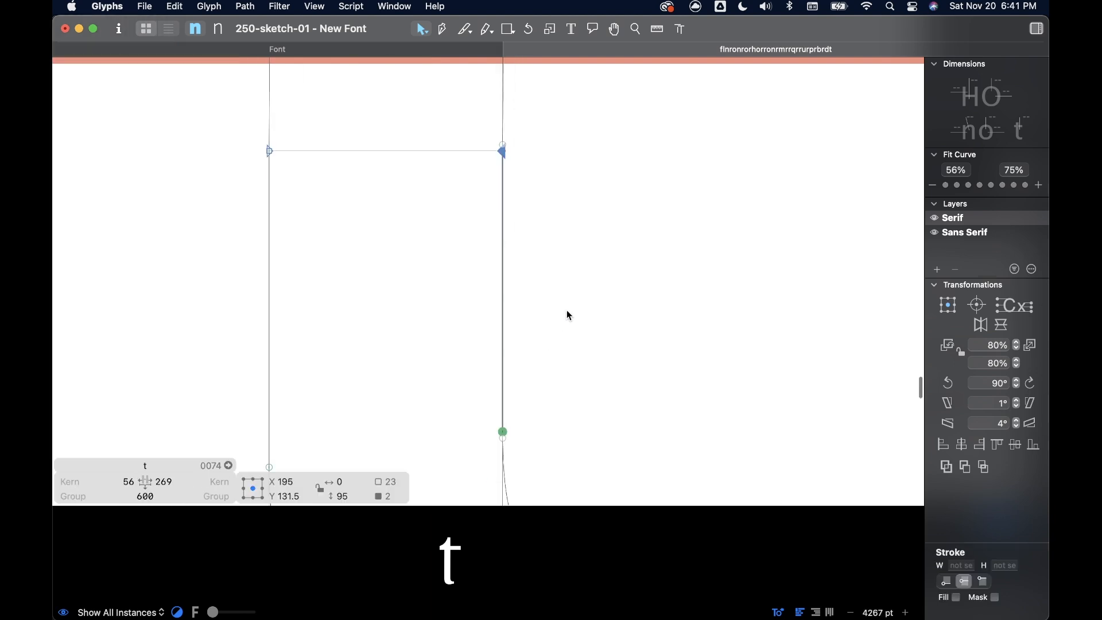
pyautogui.scroll(-6, 601, 284)
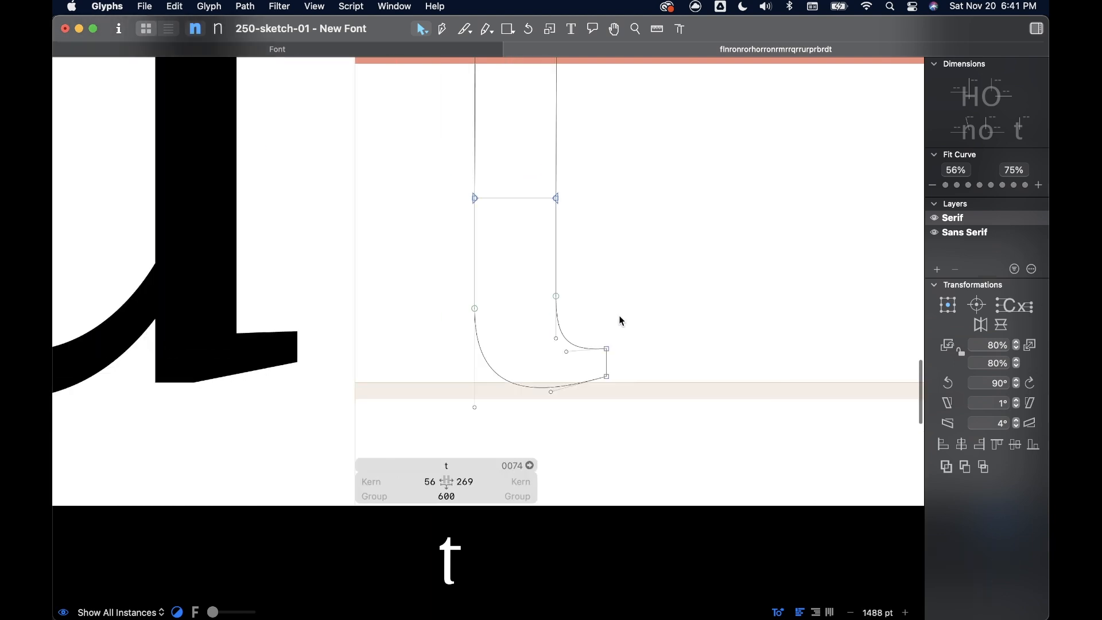
# - Extend the t's tail end outward and up, centring its selected nodes at X 296.5, Y 41.5, and preview the filled letter
pyautogui.scroll(-6, 619, 315)
pyautogui.scroll(-4, 618, 316)
pyautogui.press('space')
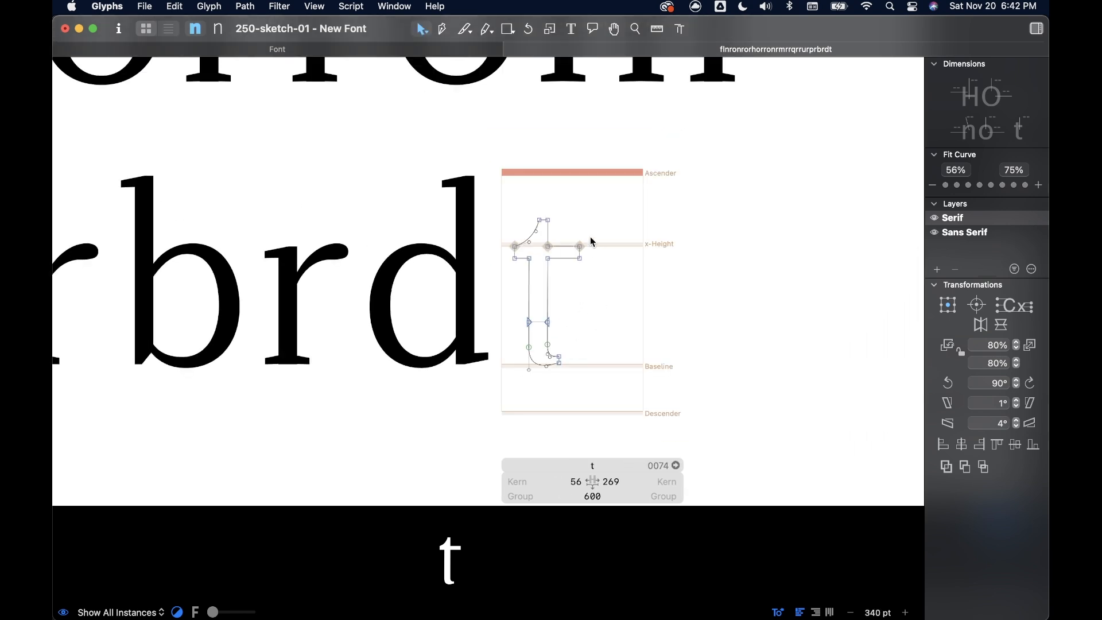
pyautogui.scroll(4, 532, 259)
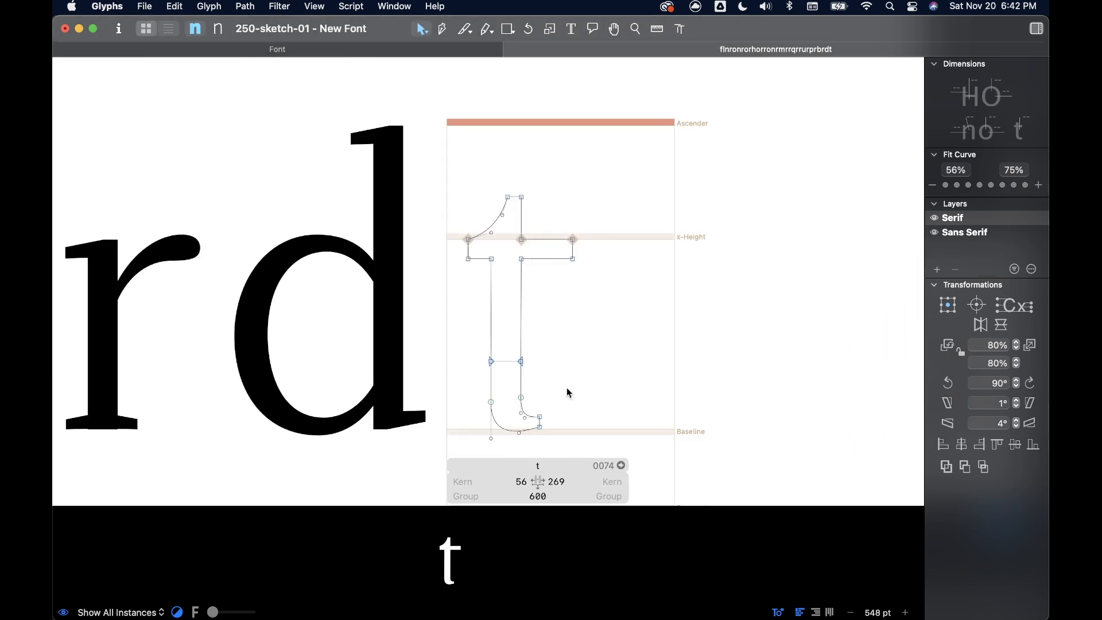
pyautogui.moveTo(523, 440); pyautogui.dragTo(568, 412)
pyautogui.press('space')
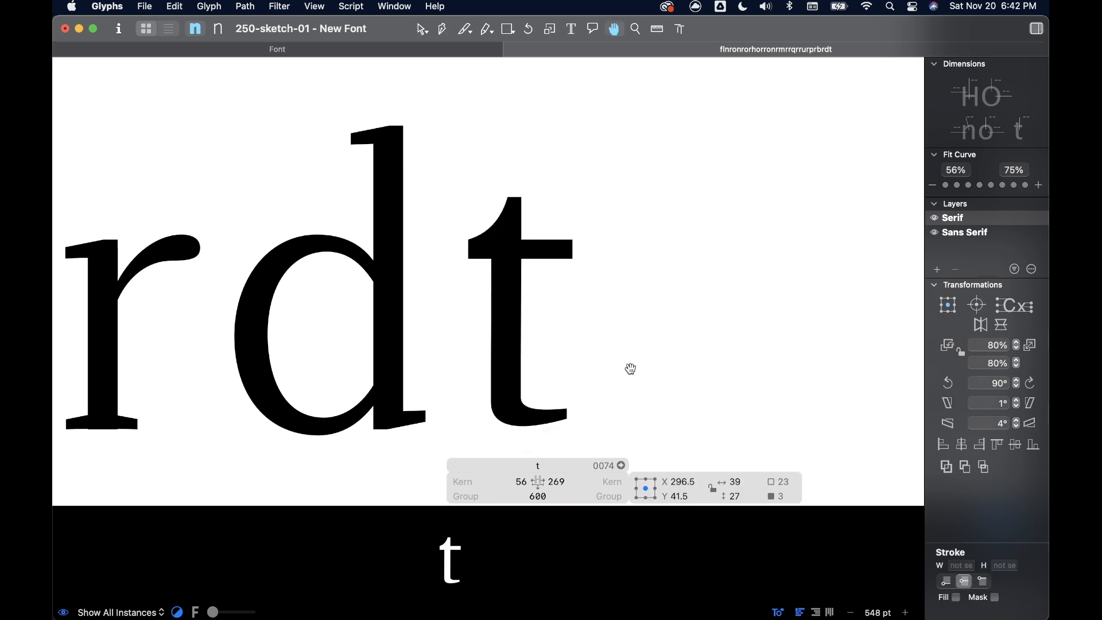
# - Reshape the tail's inner and outer bends by their handles, lowering the two vertical handles to a centre of Y -19.5
pyautogui.scroll(5, 556, 402)
pyautogui.moveTo(514, 377); pyautogui.dragTo(449, 380)
pyautogui.scroll(-5, 454, 383)
pyautogui.moveTo(419, 311); pyautogui.dragTo(513, 383)
pyautogui.moveTo(499, 314); pyautogui.dragTo(498, 354)
pyautogui.scroll(5, 573, 333)
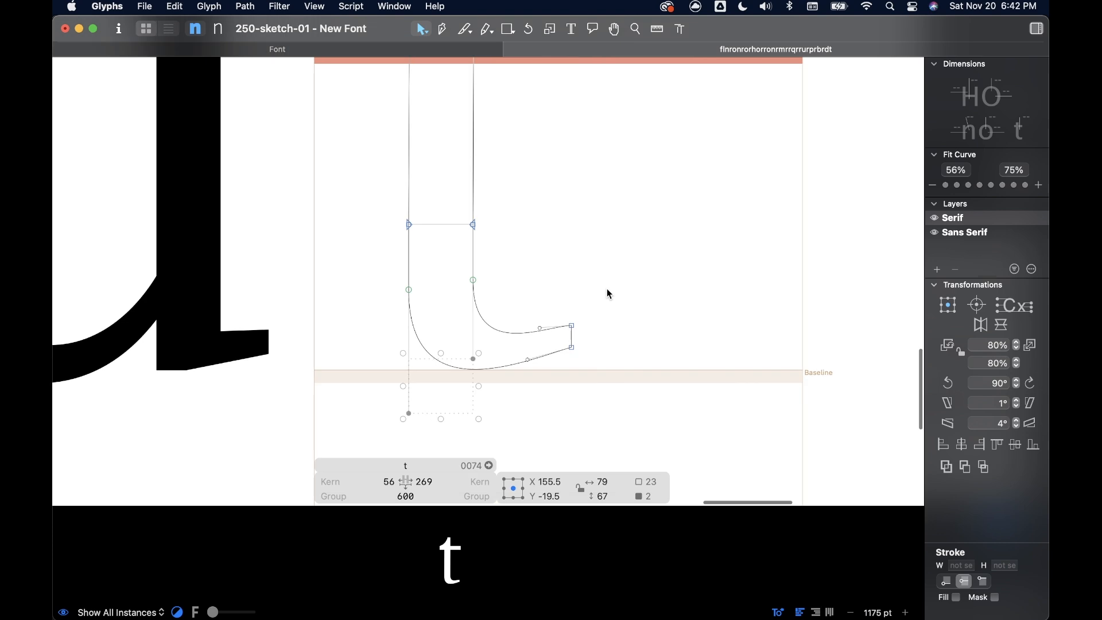
# - Set the tail tip's upper node at X 316, Y 61 and angle the tip's handles, placing the lower one at X 262, Y 9
pyautogui.click(562, 333)
pyautogui.moveTo(562, 333); pyautogui.dragTo(563, 328)
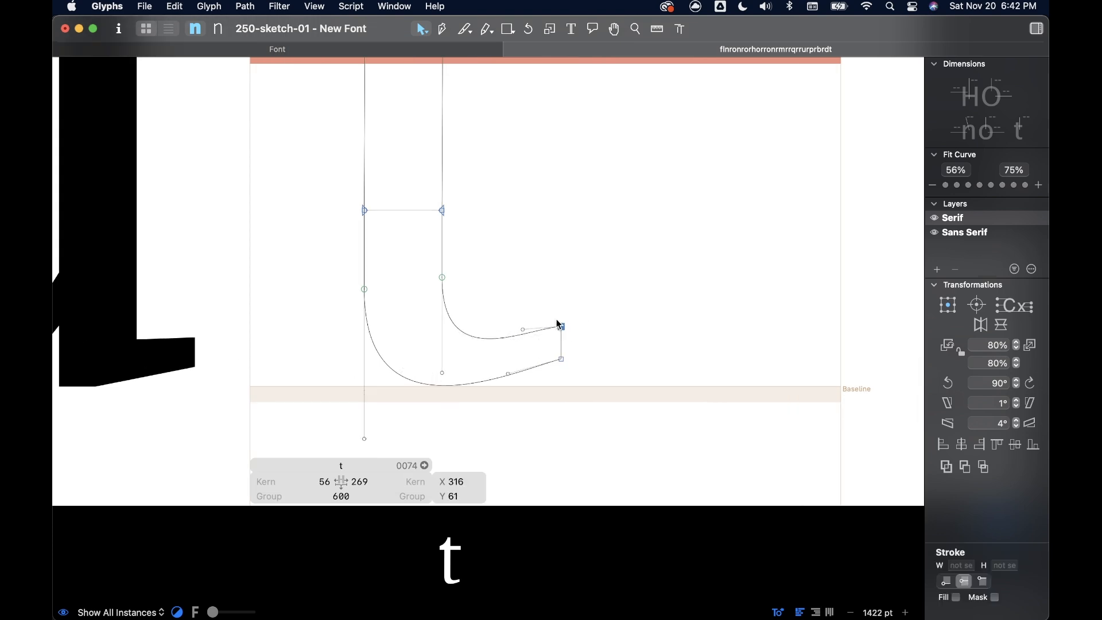
pyautogui.moveTo(515, 336); pyautogui.dragTo(508, 382)
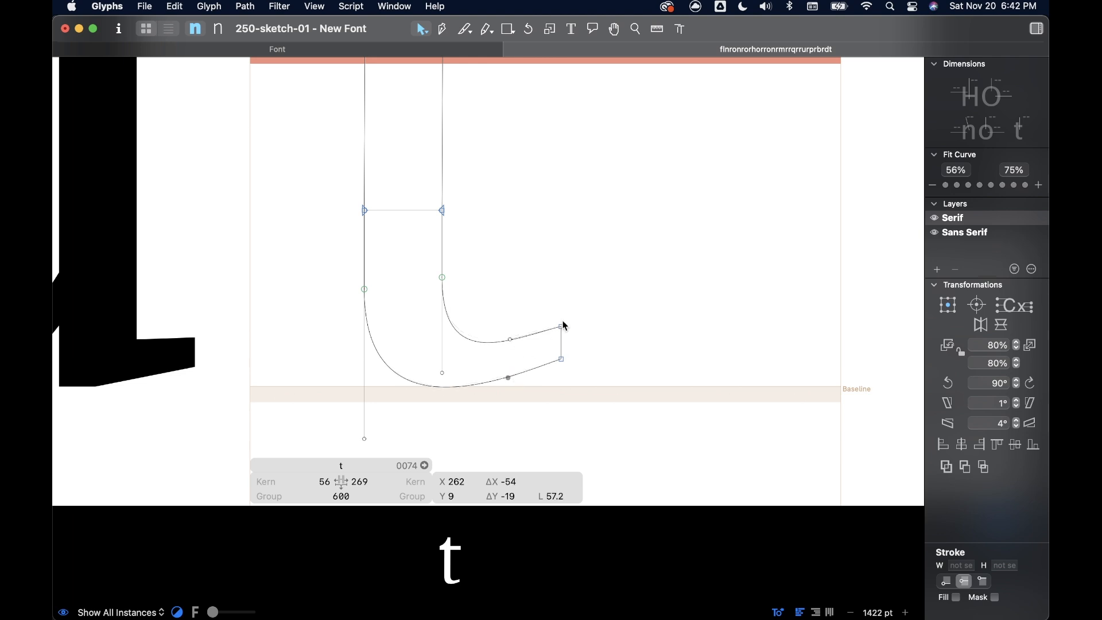
# - Raise the tail's inner bend node and the tip's upper node together to a centre of Y 92 and preview the filled word
pyautogui.keyDown('shift'); pyautogui.click(442, 277); pyautogui.keyUp('shift')
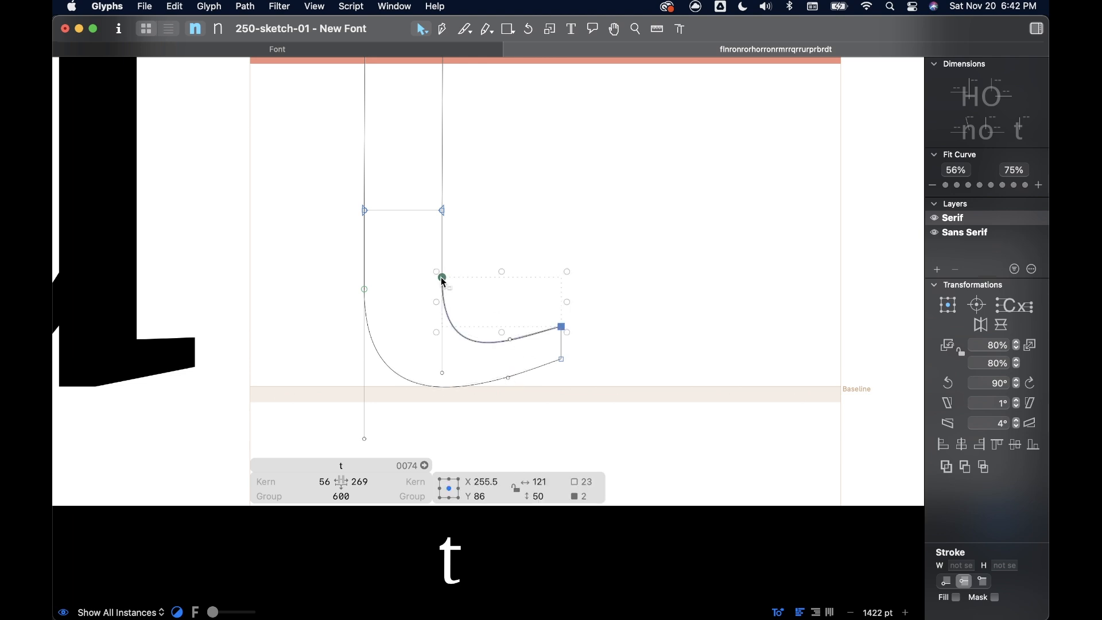
pyautogui.press('Up')
pyautogui.press('Up')
pyautogui.press('Up')
pyautogui.press('Up')
pyautogui.click(666, 271)
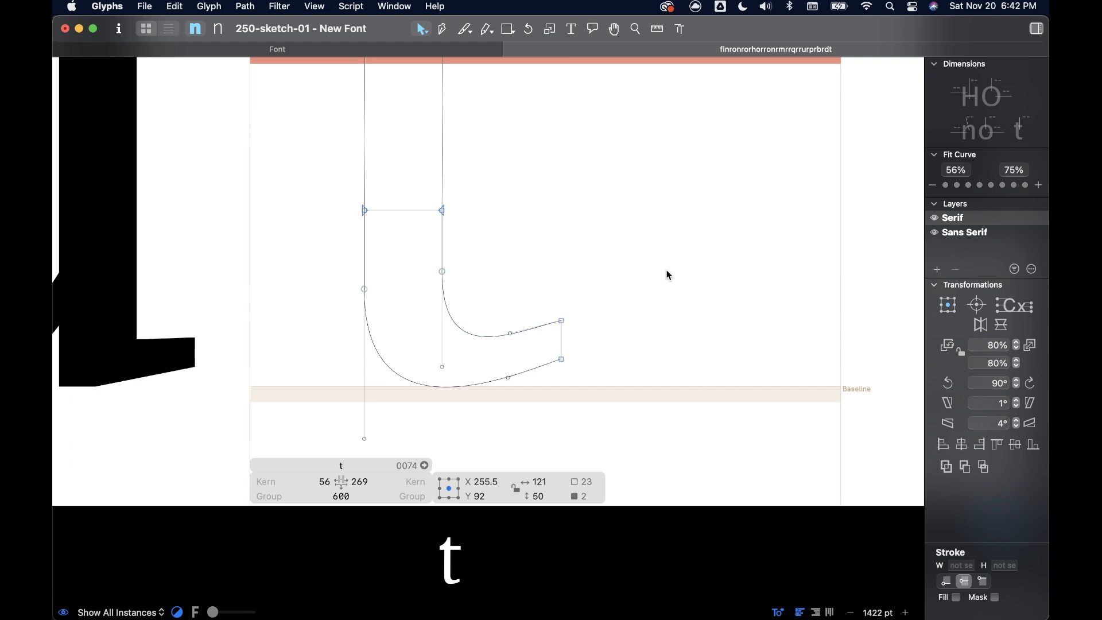
pyautogui.scroll(-10, 655, 273)
pyautogui.scroll(-5, 653, 272)
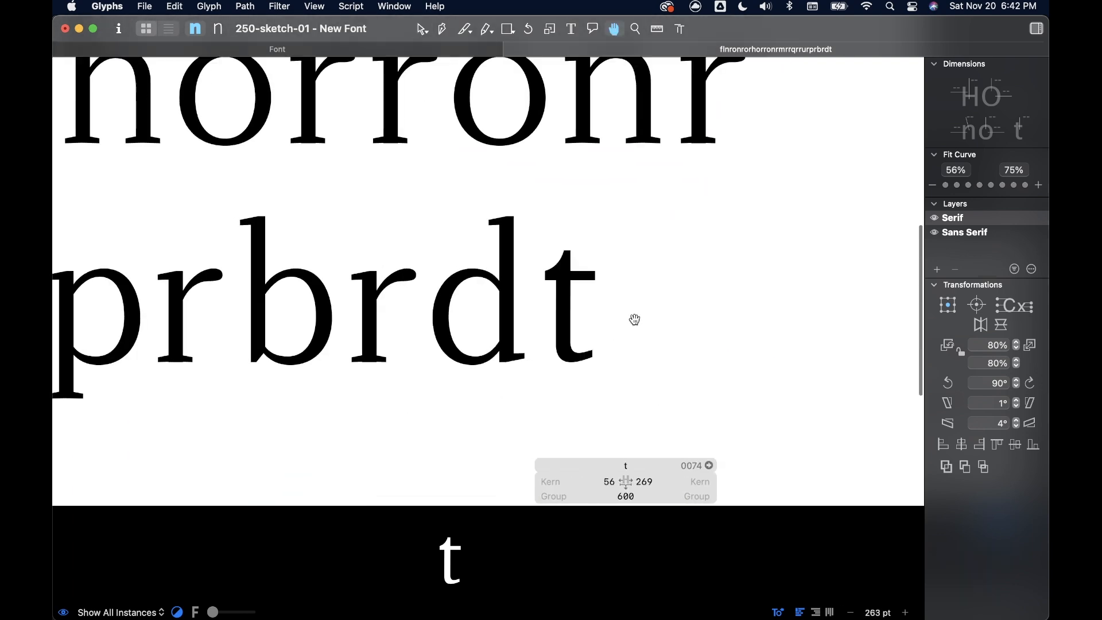
pyautogui.press('space')
pyautogui.scroll(-4, 639, 311)
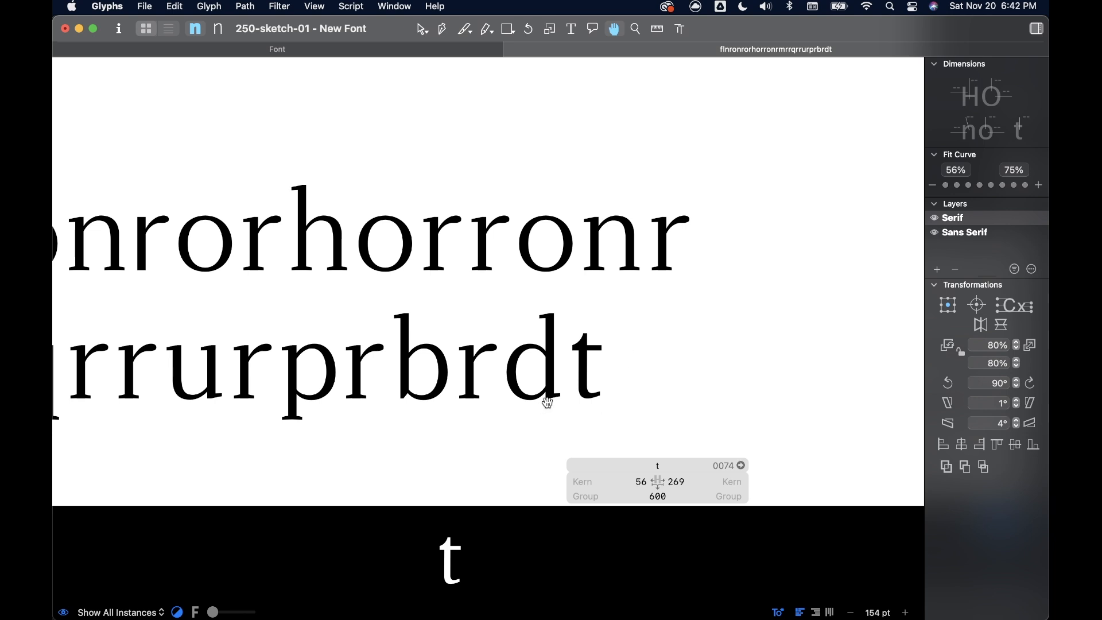
pyautogui.scroll(3, 574, 427)
pyautogui.scroll(-5, 604, 370)
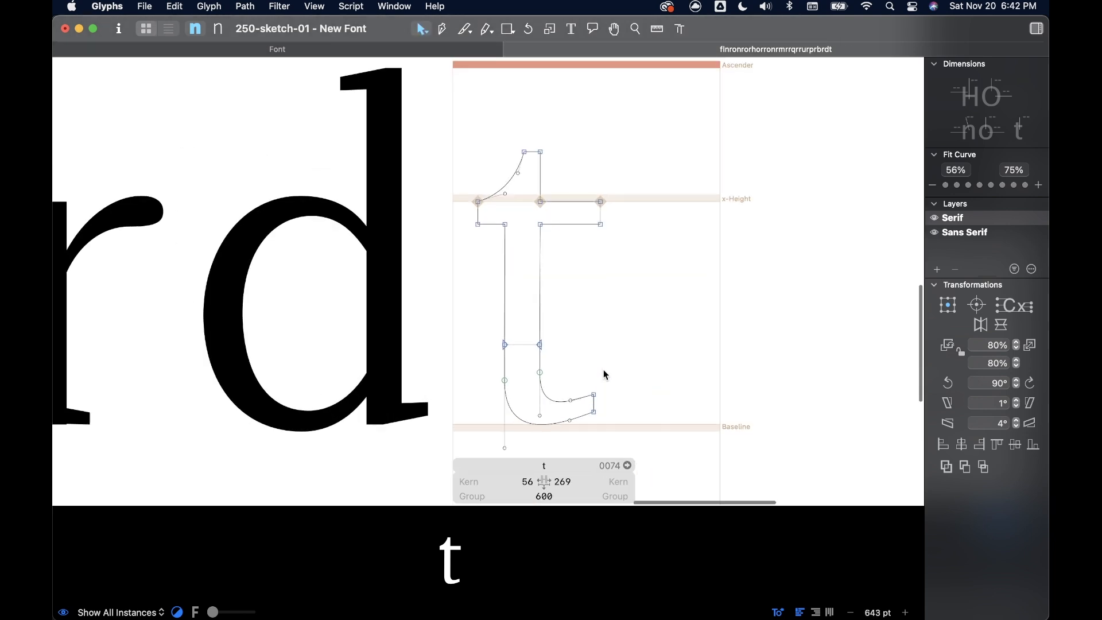
# - Shorten the crossbar's right end and the tail tip together, centring the selected nodes at X 277.5, Y 254.5, and preview the filled letter
pyautogui.moveTo(609, 285); pyautogui.dragTo(577, 408)
pyautogui.scroll(4, 577, 408)
pyautogui.moveTo(594, 333); pyautogui.dragTo(587, 332)
pyautogui.press('space')
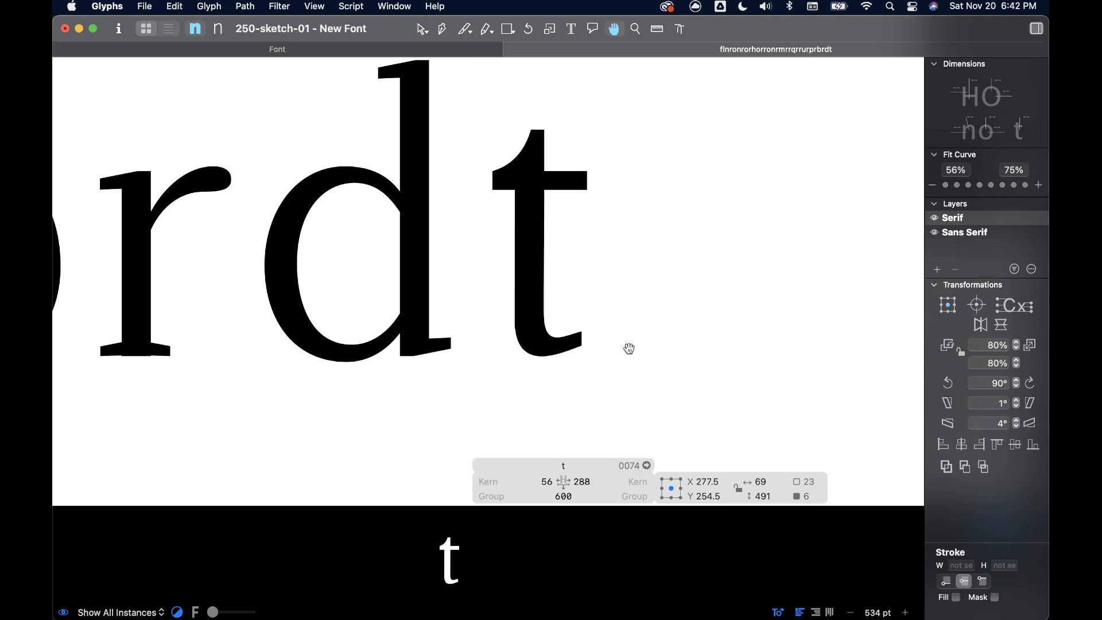
pyautogui.scroll(-3, 591, 367)
pyautogui.press('space')
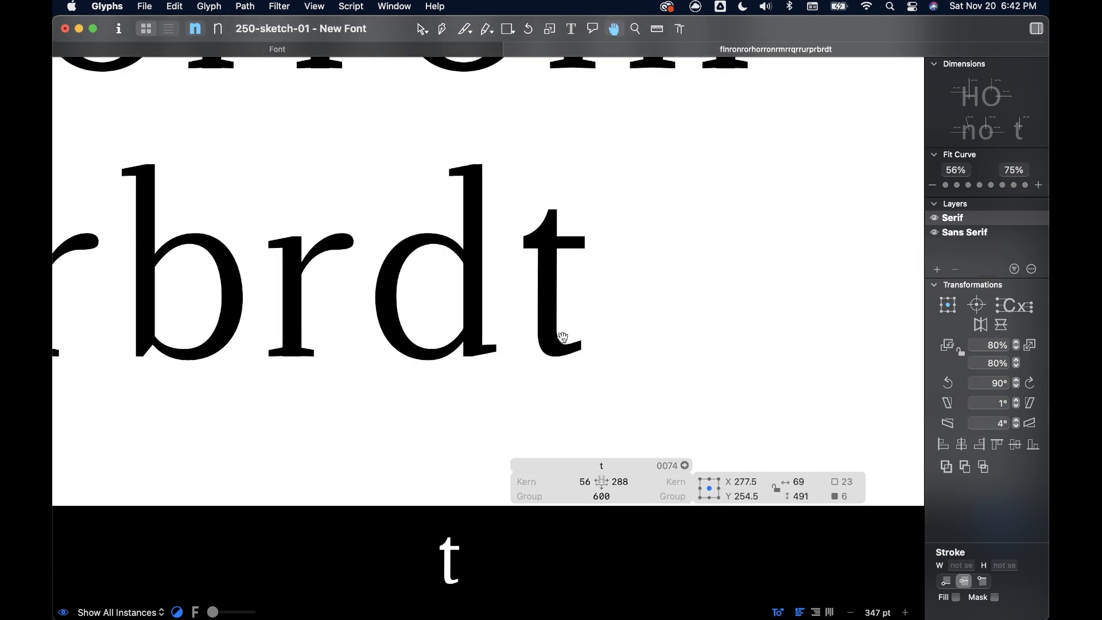
# - Raise the inner bend's vertical handle to Y 43 and lower the outer bend's node on the stem to Y 92
pyautogui.scroll(10, 586, 363)
pyautogui.scroll(1, 551, 342)
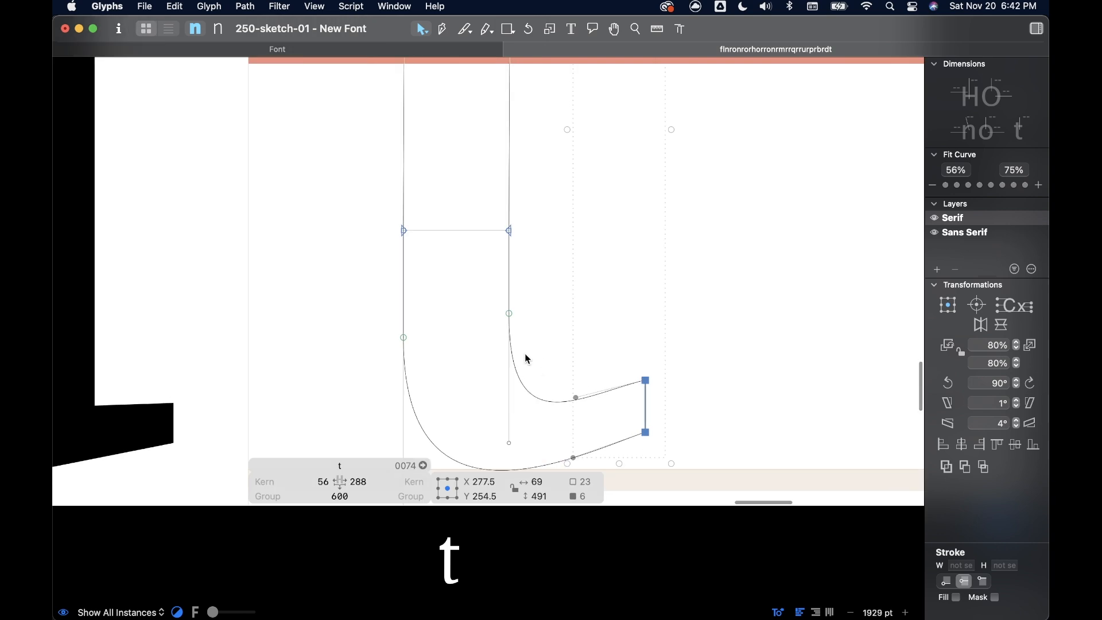
pyautogui.scroll(-3, 551, 342)
pyautogui.click(511, 356)
pyautogui.moveTo(510, 356); pyautogui.dragTo(509, 334)
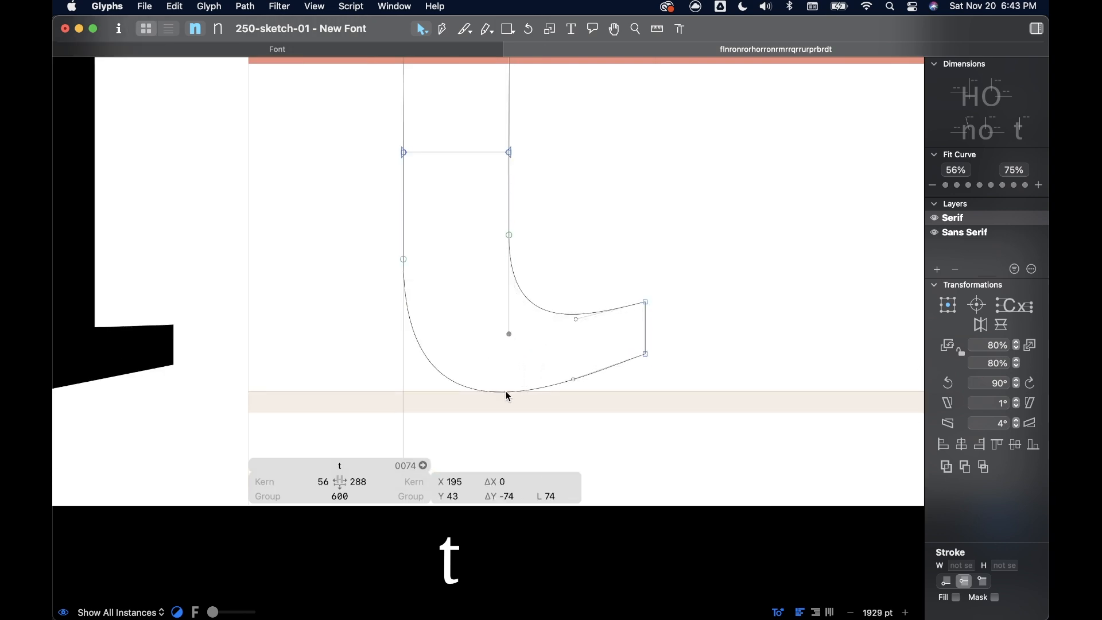
pyautogui.click(403, 259)
pyautogui.moveTo(406, 263); pyautogui.dragTo(409, 275)
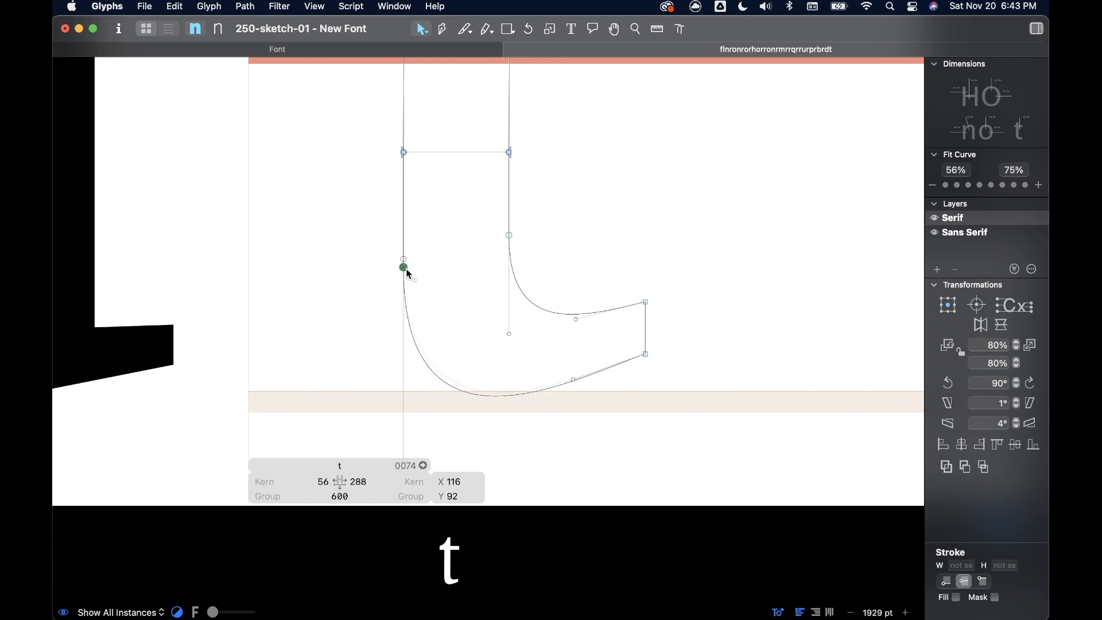
# - Pull the tail tip's lower handle outward and down, set its upper handle at X 248, Y 48, and preview the filled letter
pyautogui.moveTo(574, 381); pyautogui.dragTo(602, 388)
pyautogui.moveTo(575, 319); pyautogui.dragTo(579, 322)
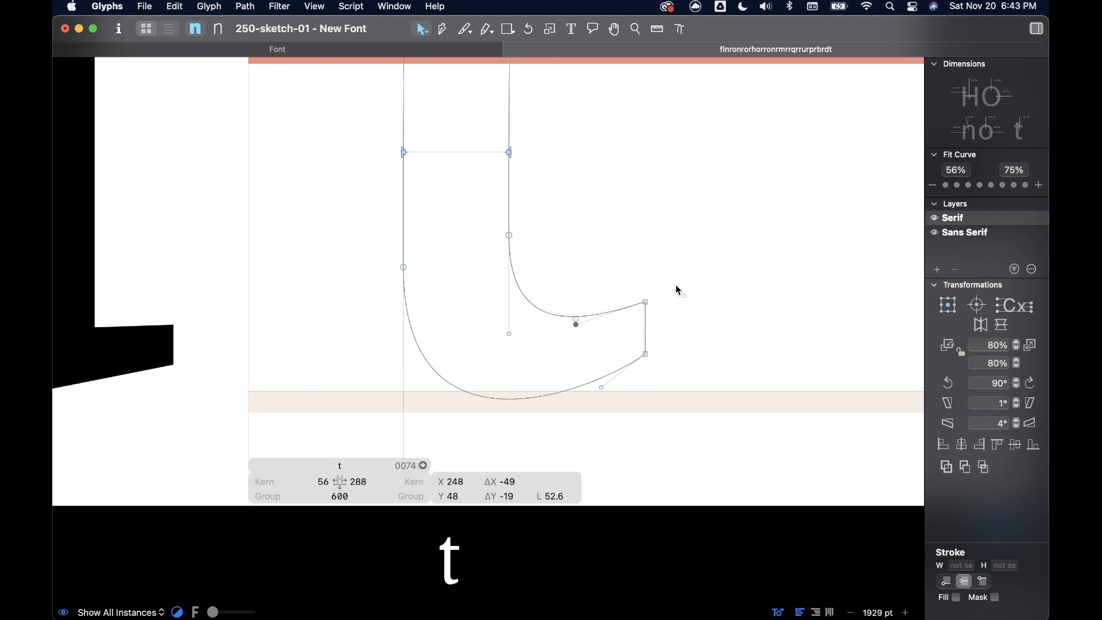
pyautogui.scroll(-5, 674, 293)
pyautogui.scroll(-3, 675, 294)
pyautogui.press('space')
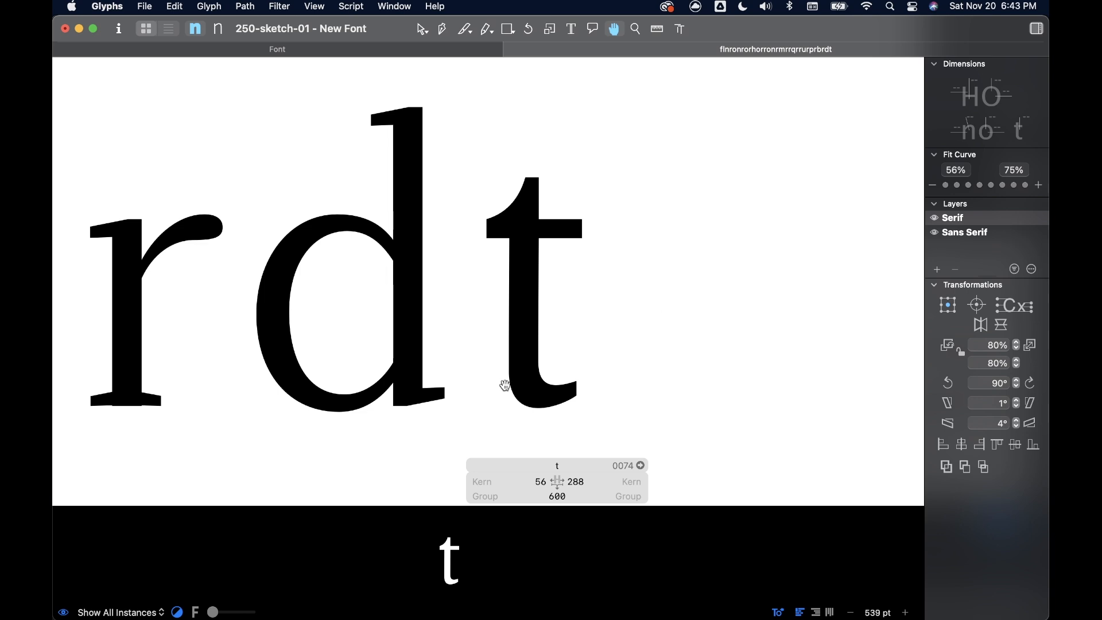
# - Lower the whole tail section, then refine its outer bend by raising its node and placing the tip's lower handle at X 254, Y -7
pyautogui.scroll(5, 568, 419)
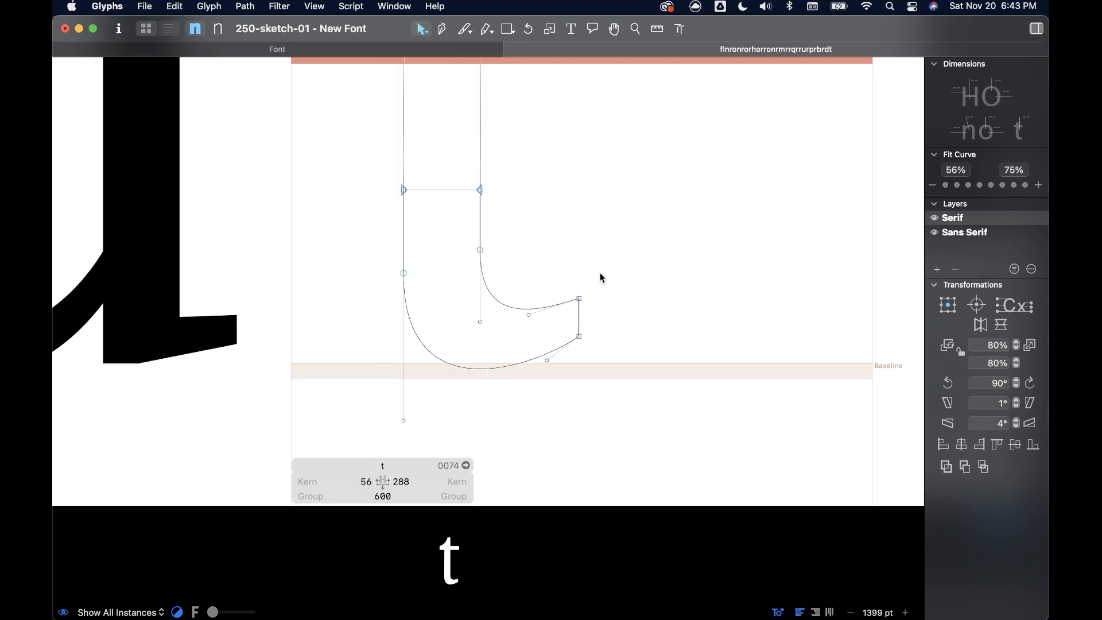
pyautogui.moveTo(327, 160); pyautogui.dragTo(659, 459)
pyautogui.moveTo(581, 303); pyautogui.dragTo(578, 315)
pyautogui.click(652, 295)
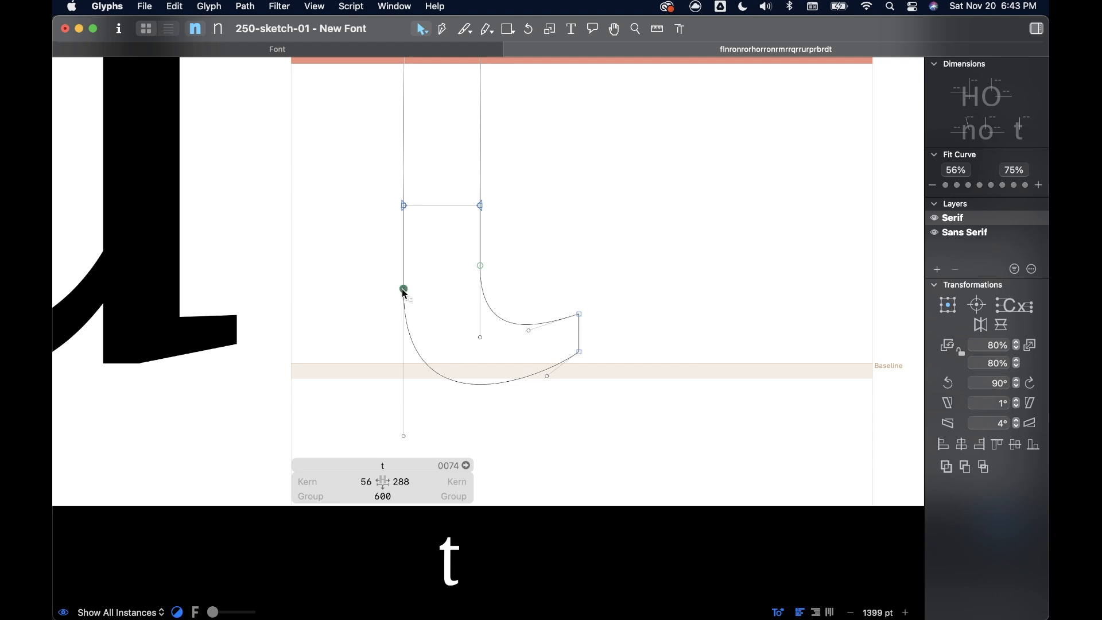
pyautogui.moveTo(404, 289); pyautogui.dragTo(403, 281)
pyautogui.moveTo(546, 374); pyautogui.dragTo(536, 368)
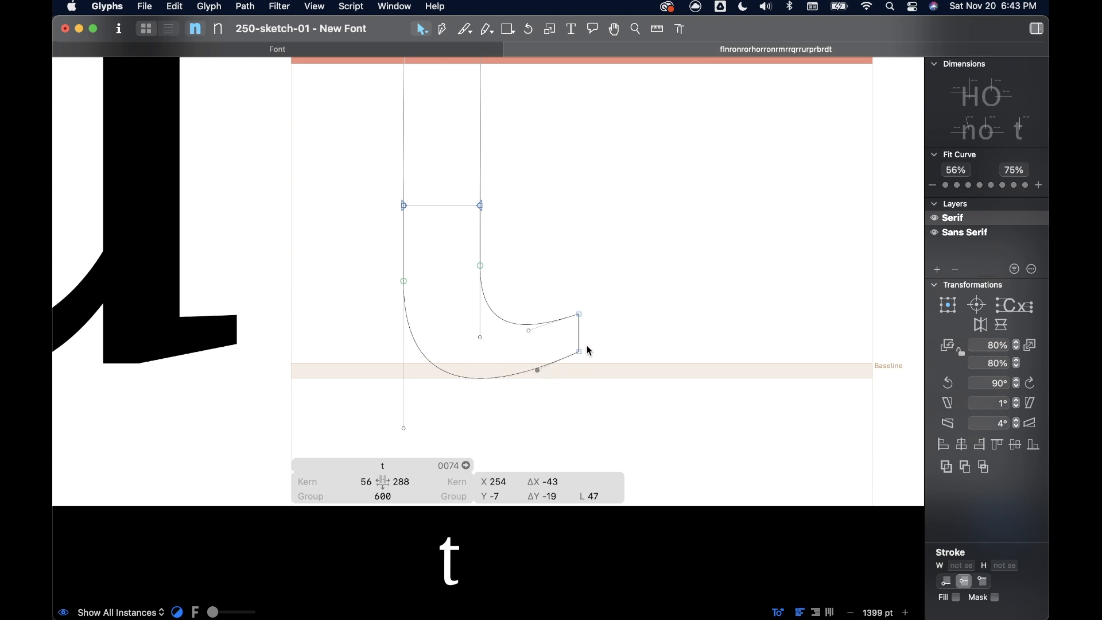
# - Copy the d's foot serif into the t and lay it over the tail as a reference, centred at X 229, Y 25
pyautogui.doubleClick(185, 341)
pyautogui.scroll(-5, 241, 345)
pyautogui.click(247, 342)
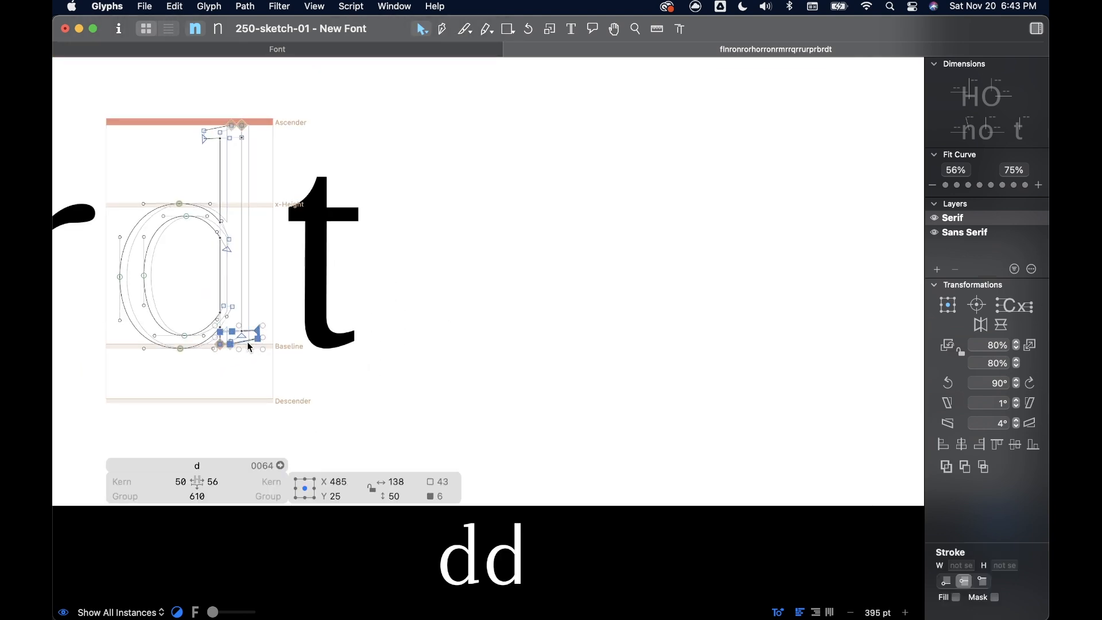
pyautogui.doubleClick(373, 321)
pyautogui.press('super+v')
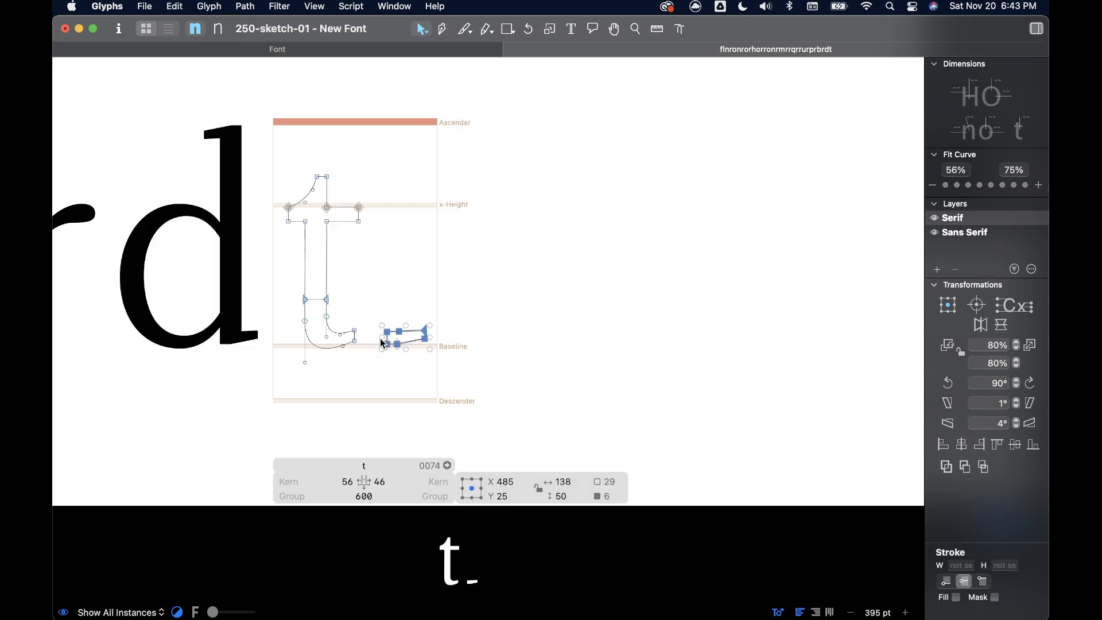
pyautogui.scroll(4, 409, 340)
pyautogui.moveTo(413, 346); pyautogui.dragTo(261, 345)
pyautogui.scroll(5, 313, 329)
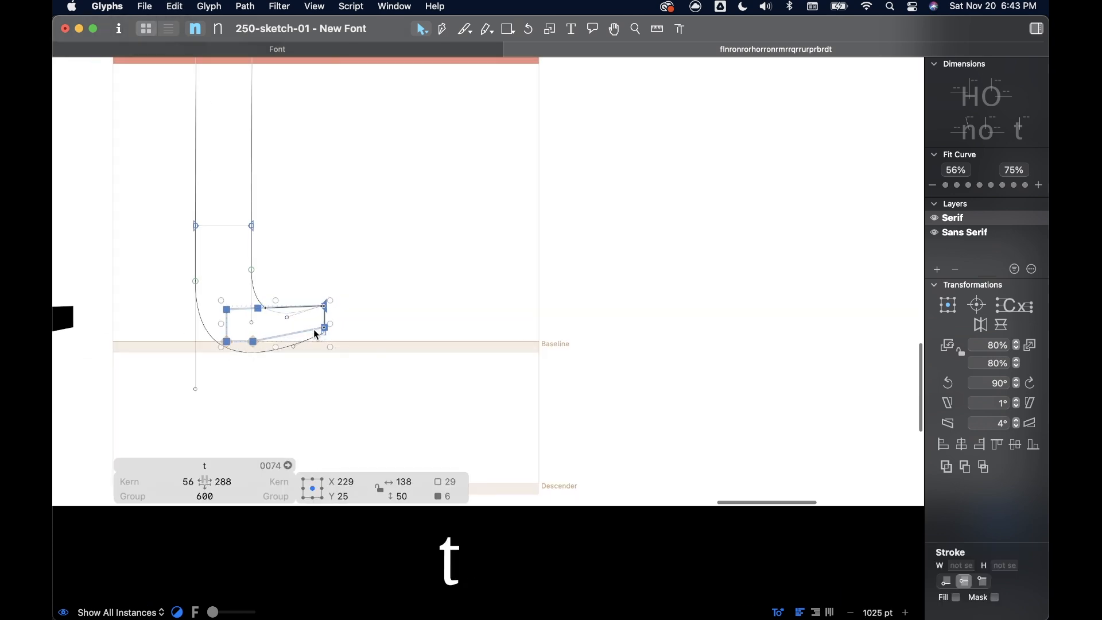
# - Set the tip's lower node at X 297, Y 15, its handle at X 246, Y 2, and the outer bend's vertical handle at Y -42
pyautogui.click(356, 330)
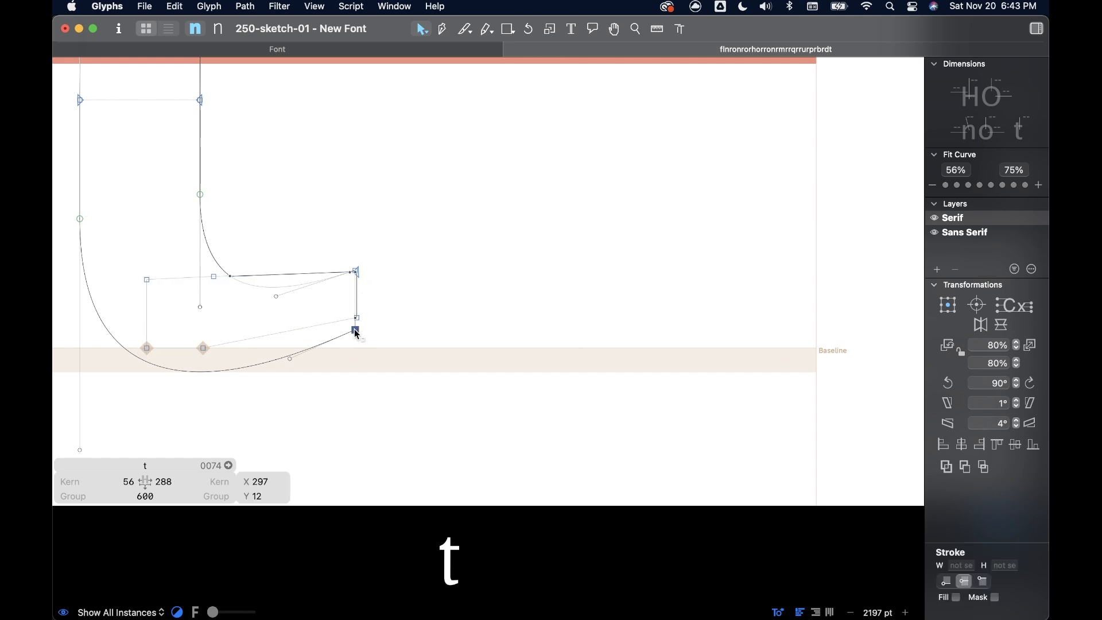
pyautogui.moveTo(356, 331); pyautogui.dragTo(357, 326)
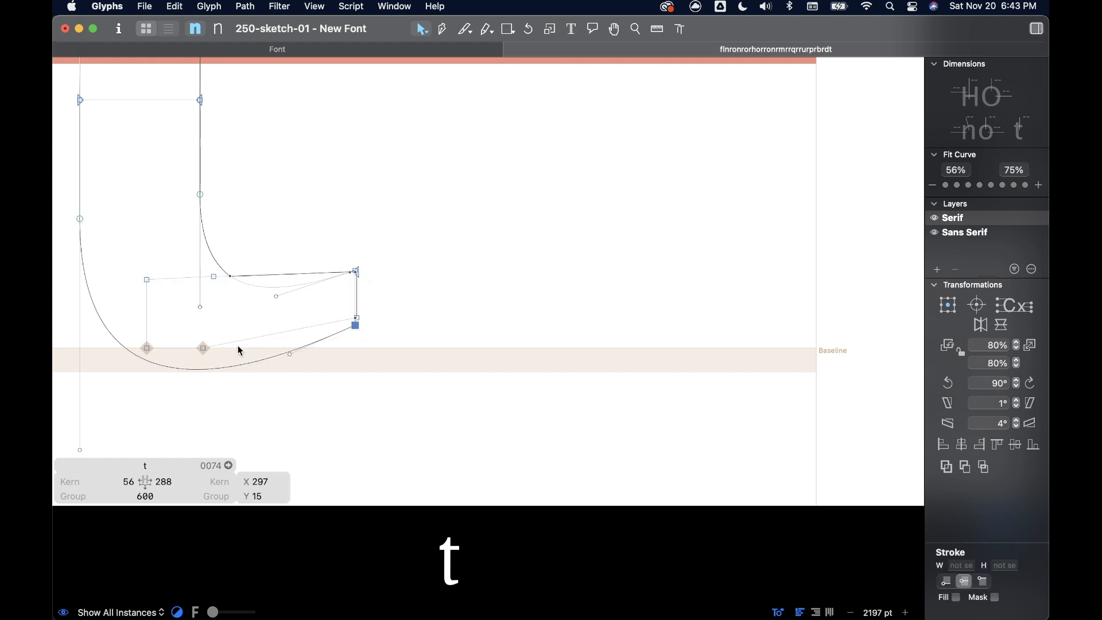
pyautogui.hscroll(-5, 235, 349)
pyautogui.moveTo(207, 435); pyautogui.dragTo(207, 396)
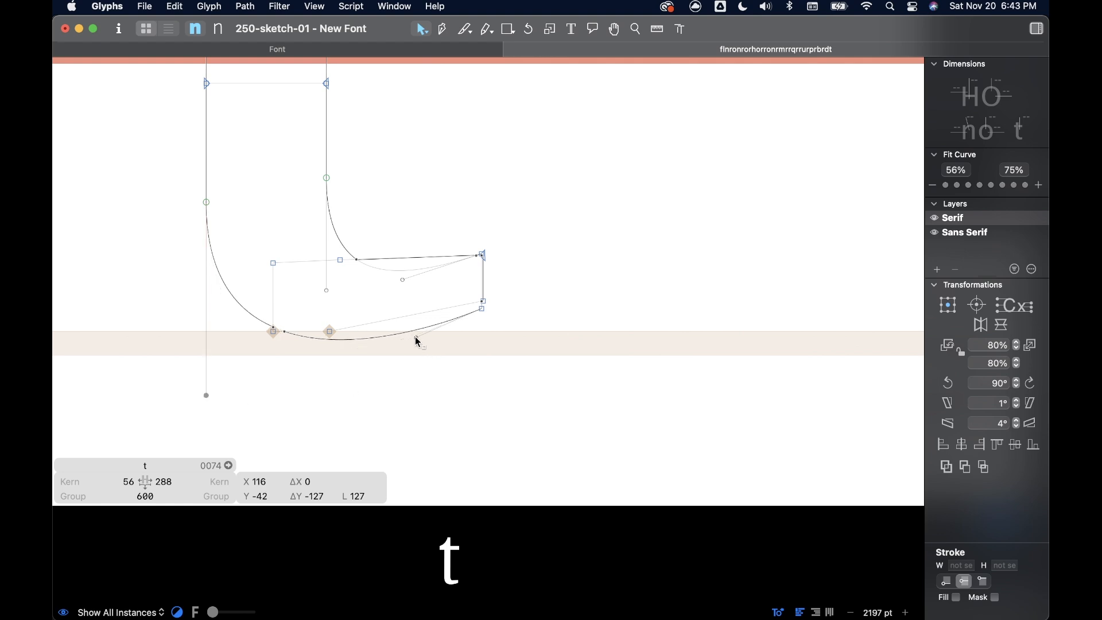
pyautogui.moveTo(404, 336); pyautogui.dragTo(407, 332)
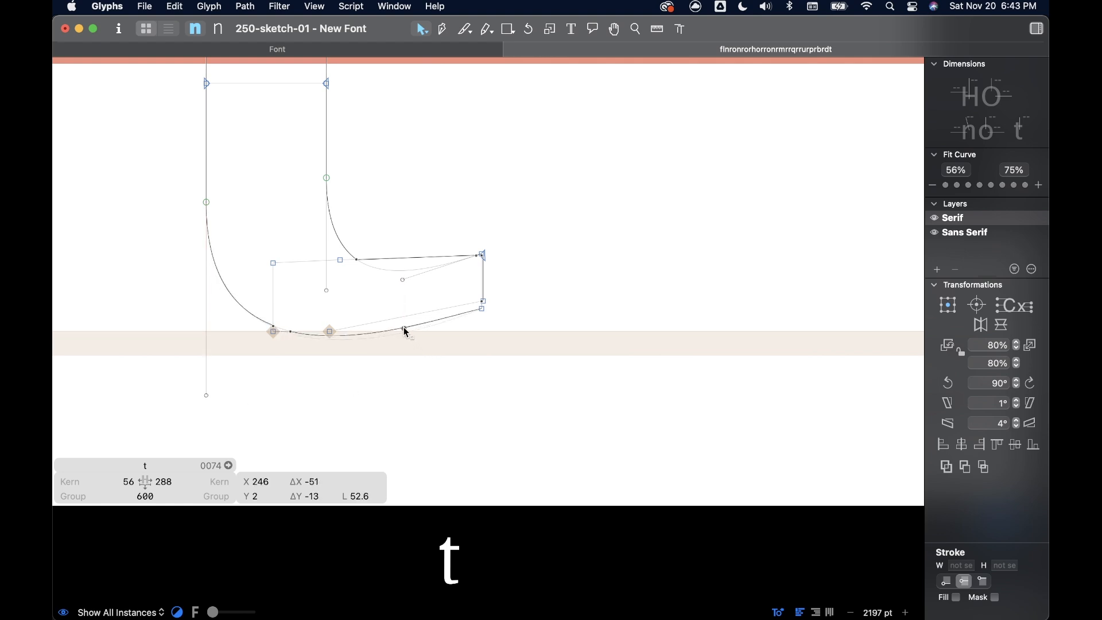
# - Delete the copied d serif from the t
pyautogui.click(431, 258)
pyautogui.doubleClick(429, 257)
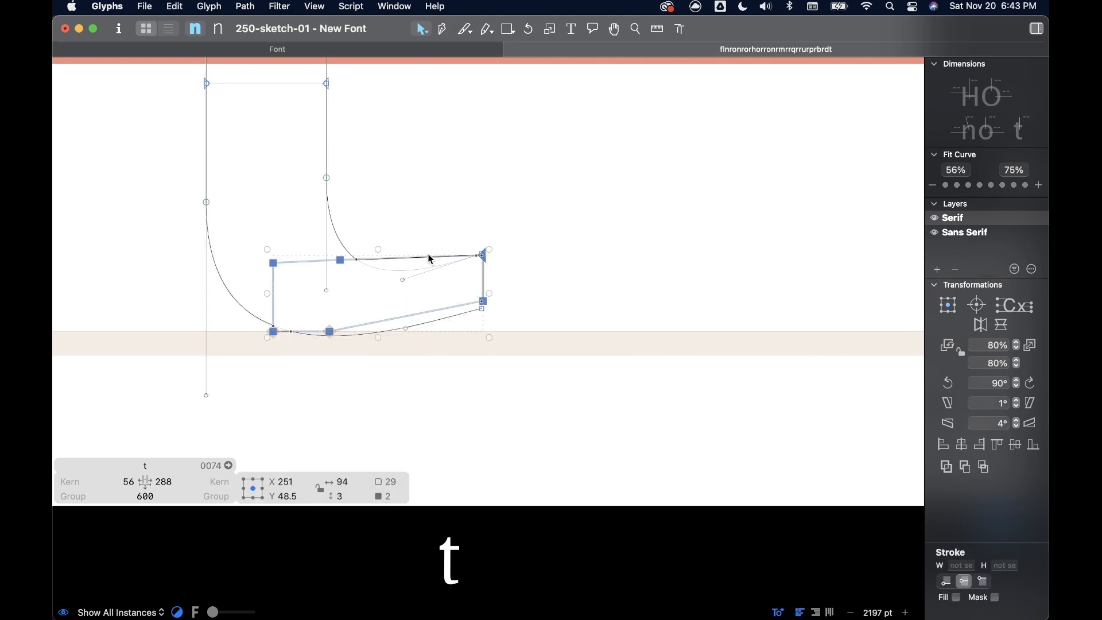
pyautogui.press('Delete')
# - Raise the inner bend's vertical handle to X 195, Y 35 and preview the filled tail
pyautogui.scroll(2, 440, 274)
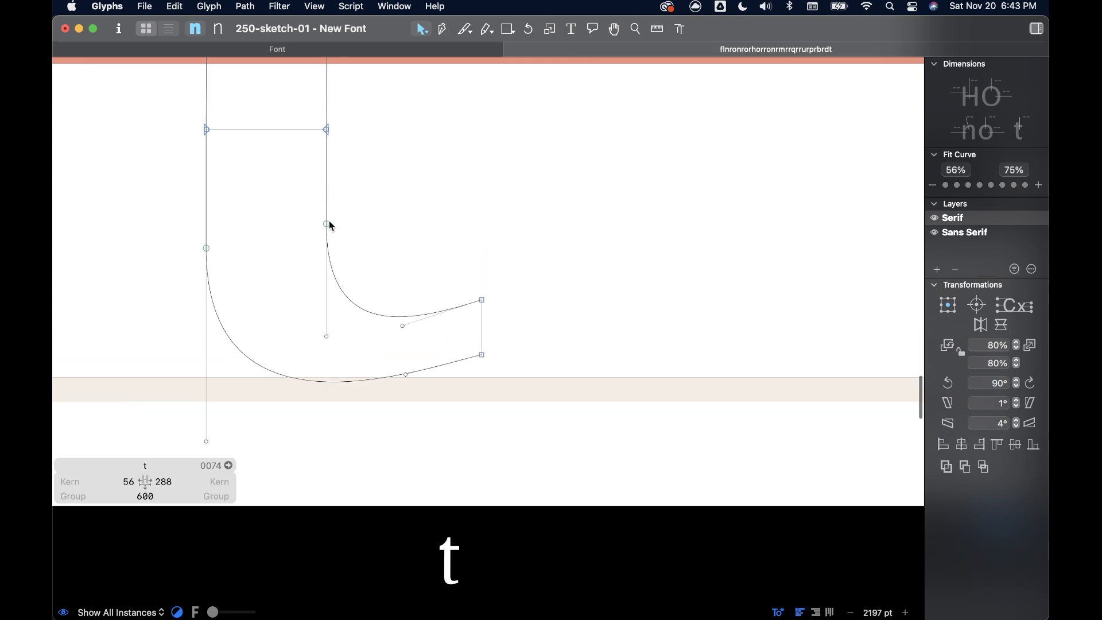
pyautogui.moveTo(327, 336); pyautogui.dragTo(328, 319)
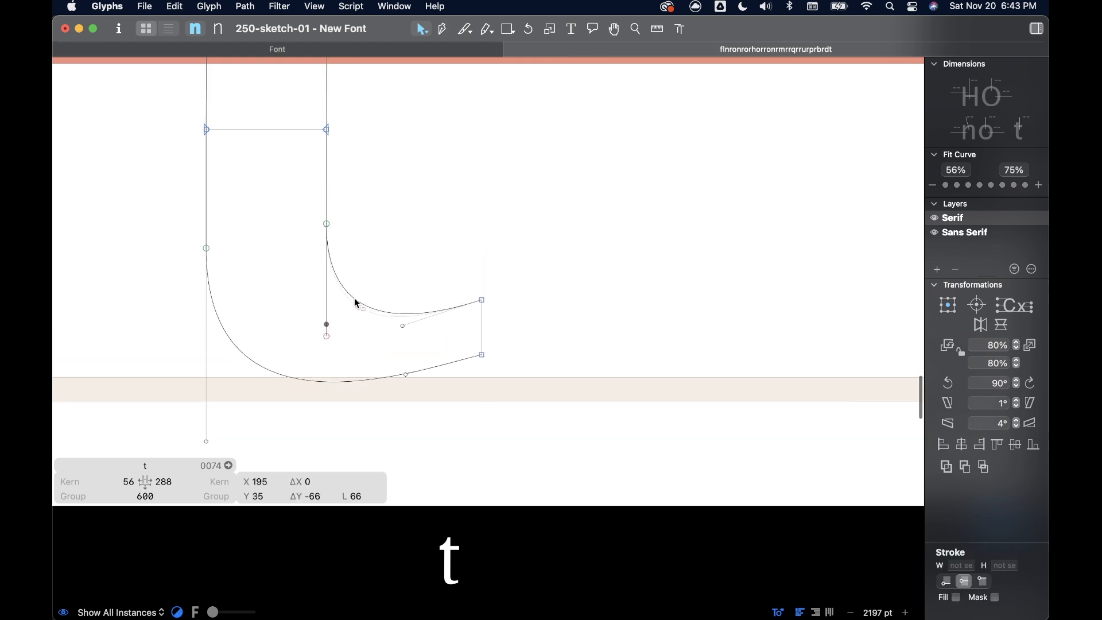
pyautogui.scroll(-3, 555, 289)
pyautogui.press('space')
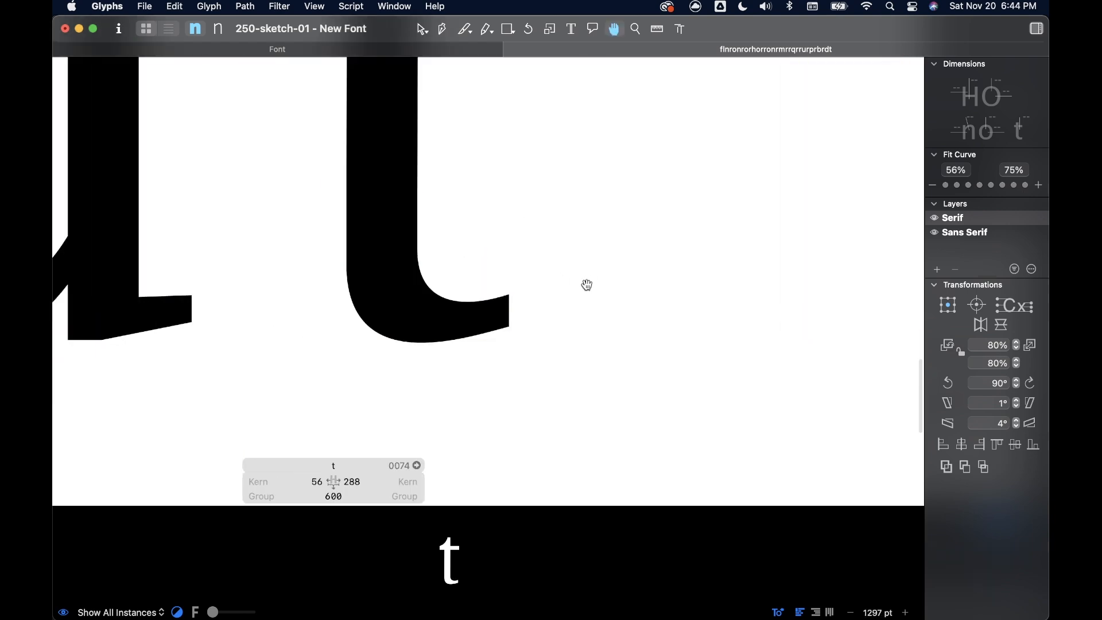
# - Flatten the tail's upper edge by raising its tip handle, raise the inner bend node to Y 113, and preview the filled word
pyautogui.moveTo(463, 314); pyautogui.dragTo(462, 296)
pyautogui.moveTo(418, 250); pyautogui.dragTo(418, 239)
pyautogui.press('space')
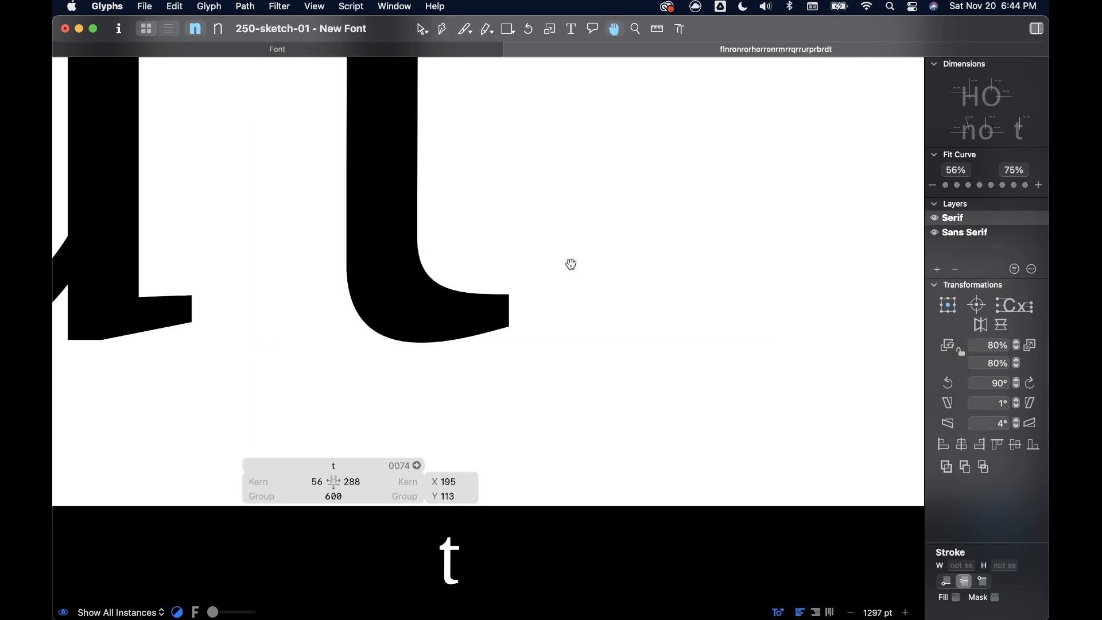
pyautogui.scroll(-3, 596, 270)
pyautogui.scroll(-5, 597, 270)
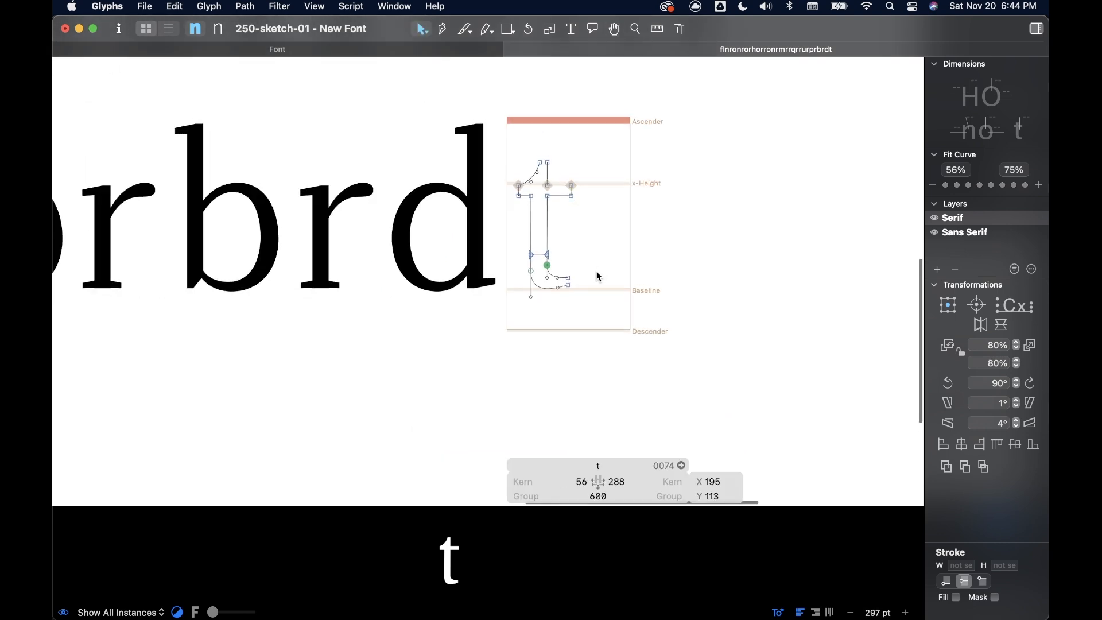
pyautogui.scroll(-3, 597, 271)
pyautogui.press('space')
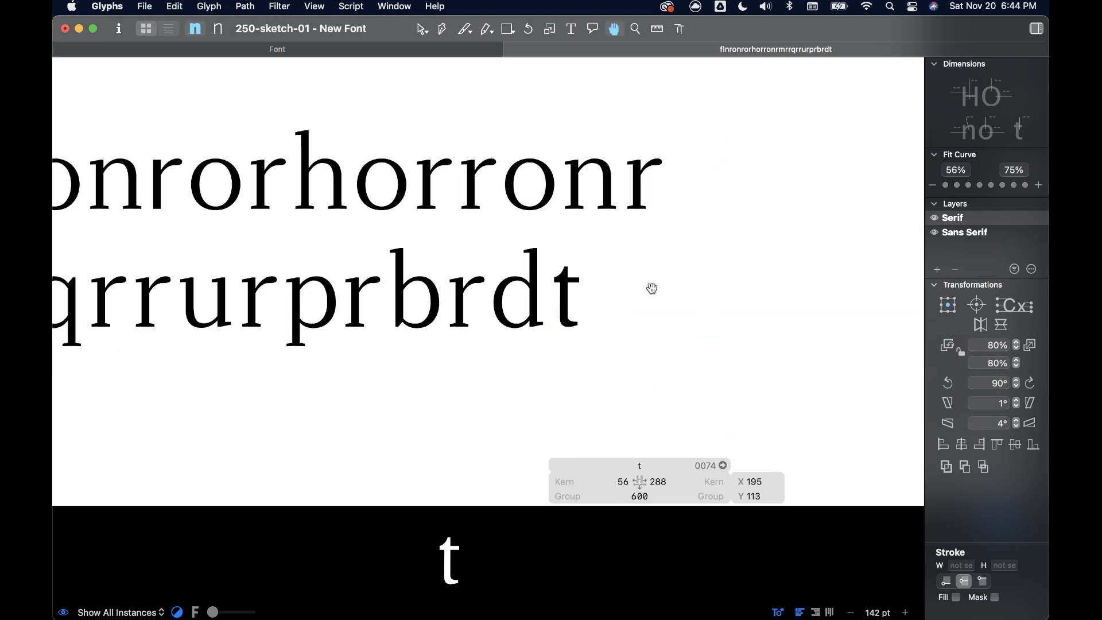
# - Lower the inner bend node slightly, set the tip's upper handle at X 234, Y 43, and preview the filled word
pyautogui.scroll(8, 559, 321)
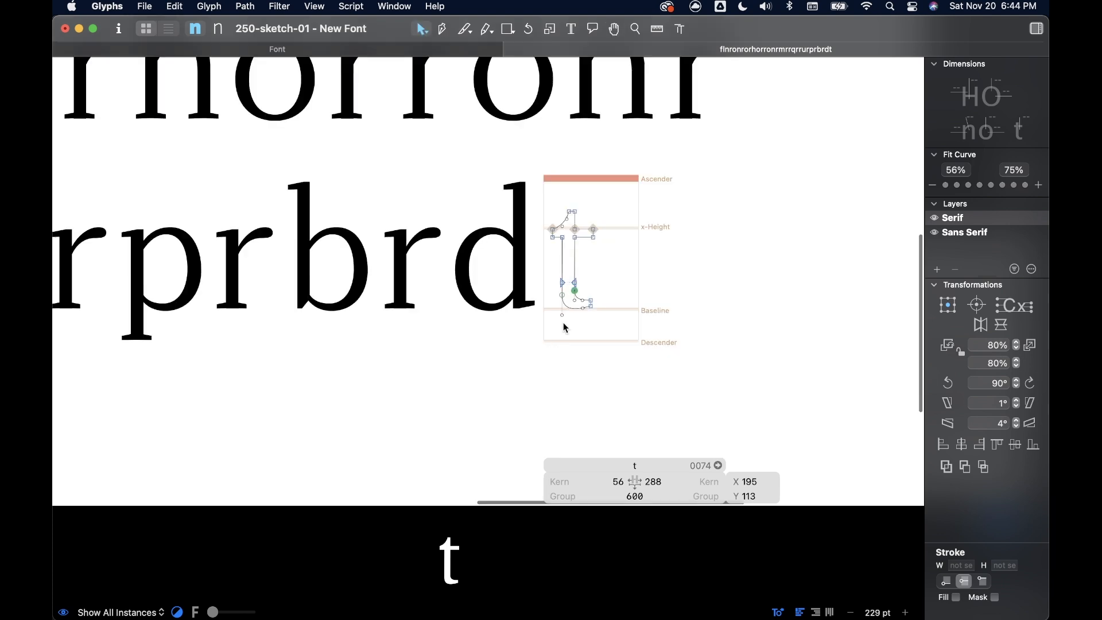
pyautogui.scroll(1, 556, 320)
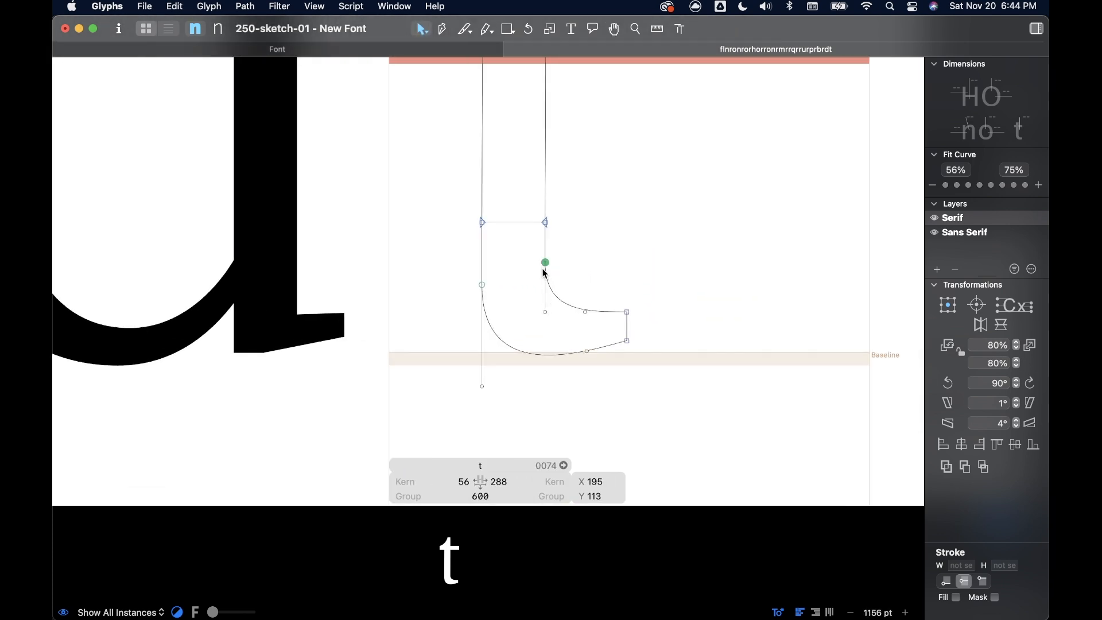
pyautogui.moveTo(547, 272); pyautogui.dragTo(546, 275)
pyautogui.moveTo(585, 312); pyautogui.dragTo(577, 323)
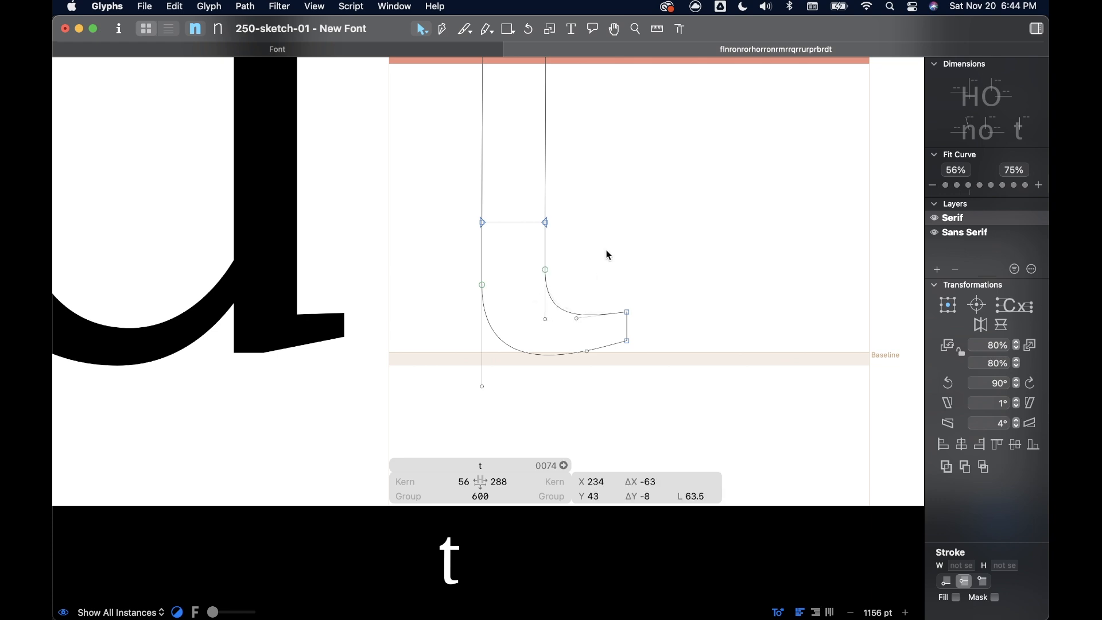
pyautogui.scroll(-8, 606, 249)
pyautogui.press('space')
pyautogui.scroll(4, 604, 250)
pyautogui.hscroll(4, 604, 249)
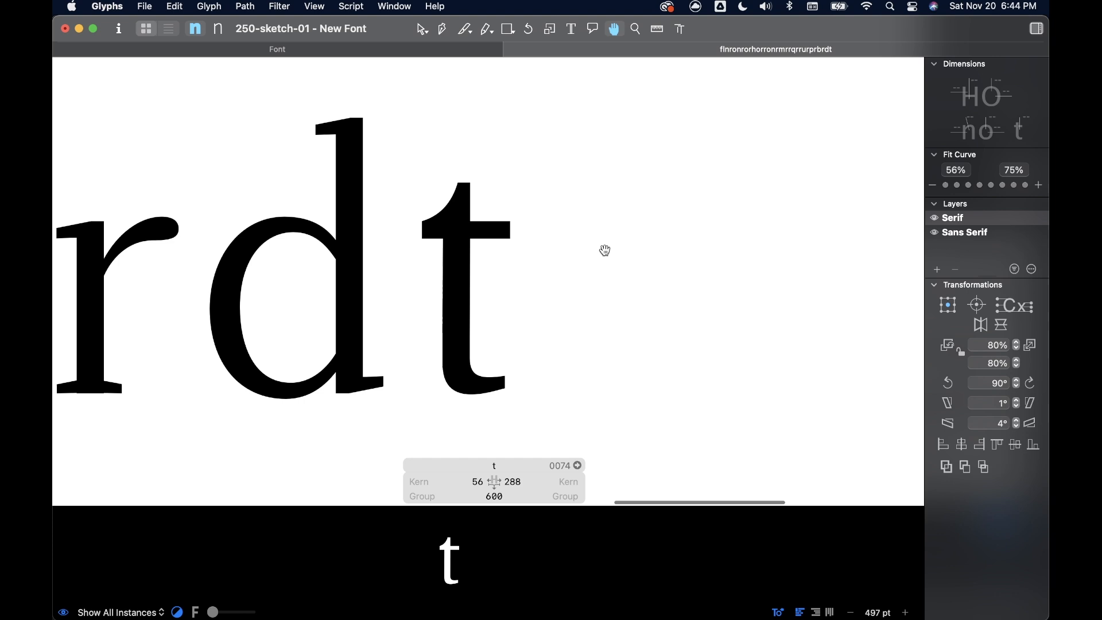
pyautogui.scroll(-10, 596, 254)
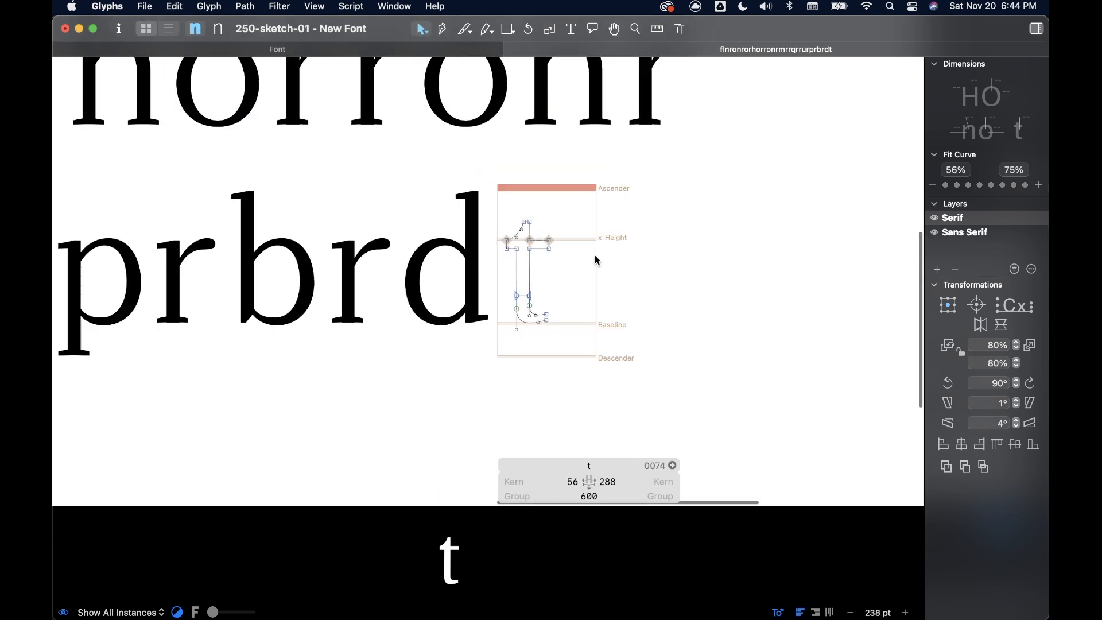
pyautogui.press('space')
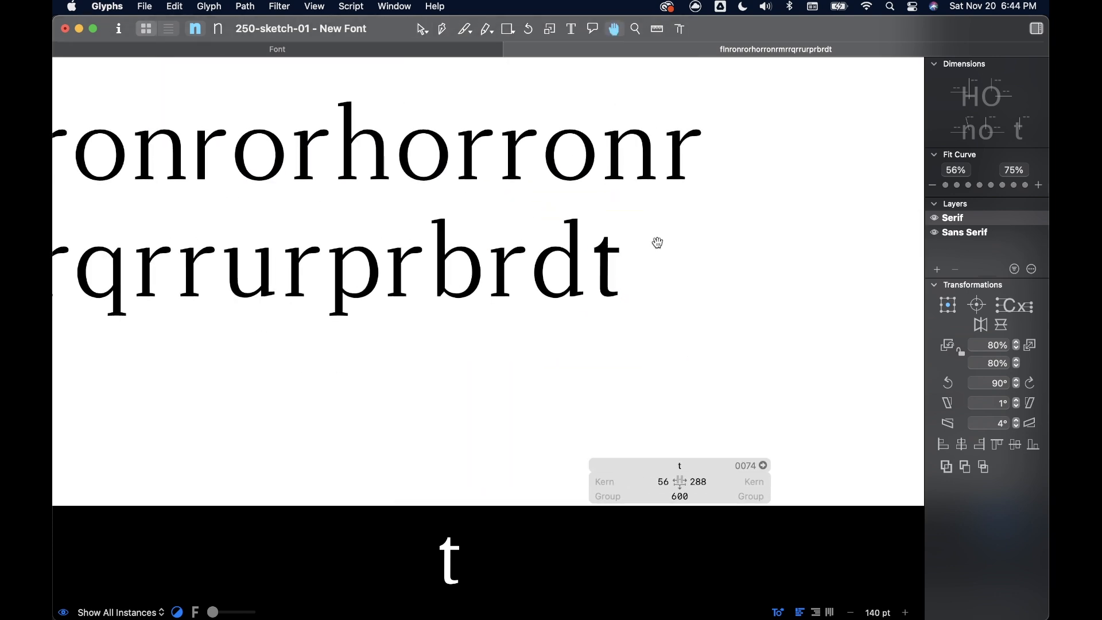
# - Copy the whole t outline from the Serif layer into its Sans Serif layer and preview it filled
pyautogui.scroll(5, 648, 241)
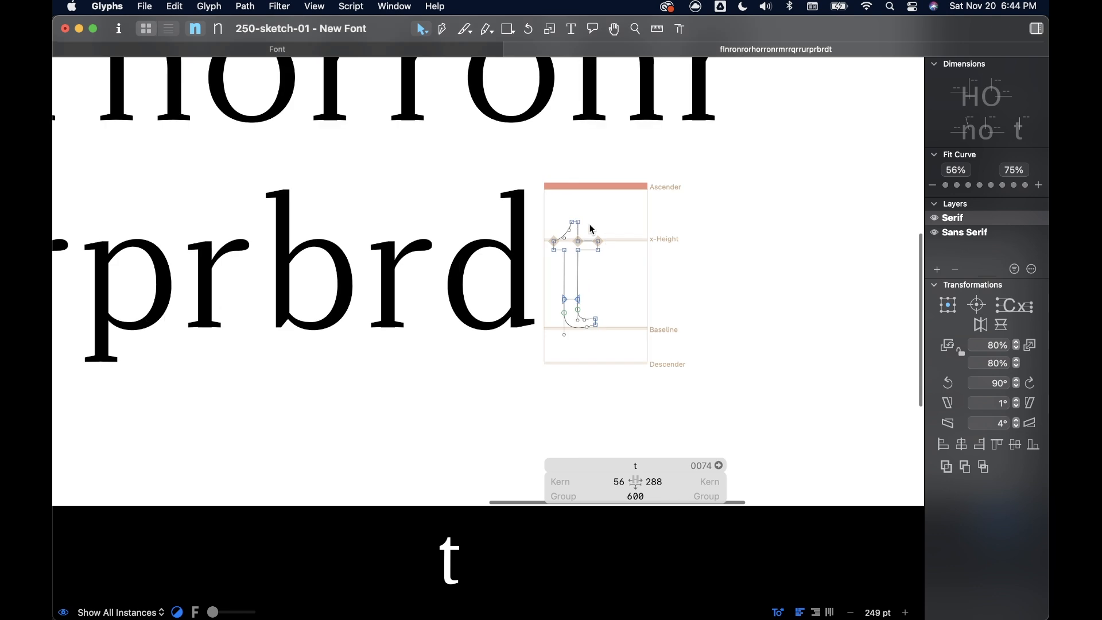
pyautogui.moveTo(540, 205); pyautogui.dragTo(634, 360)
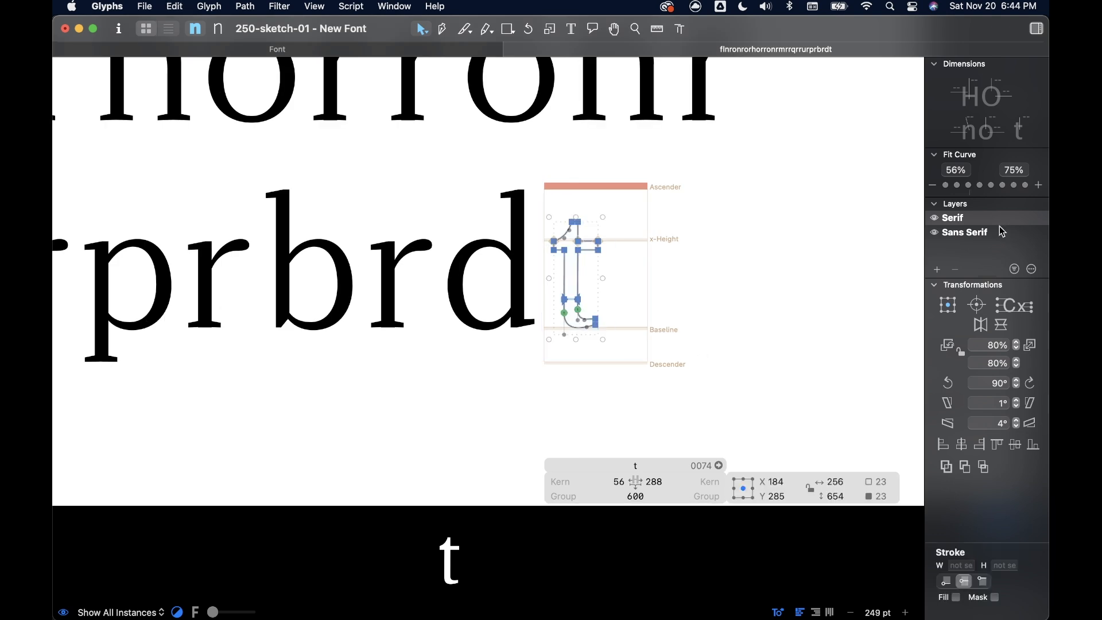
pyautogui.click(963, 234)
pyautogui.press('space')
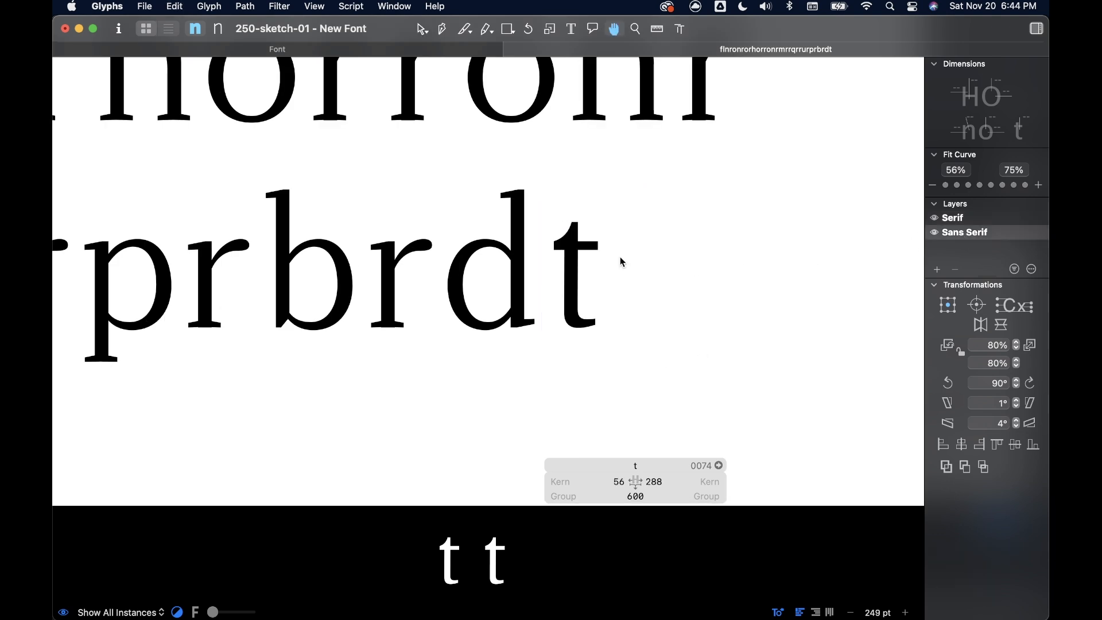
# - Insert a t in the sample text after the first h, the first o, the l and the r following q
pyautogui.scroll(-1, 620, 258)
pyautogui.scroll(-5, 672, 269)
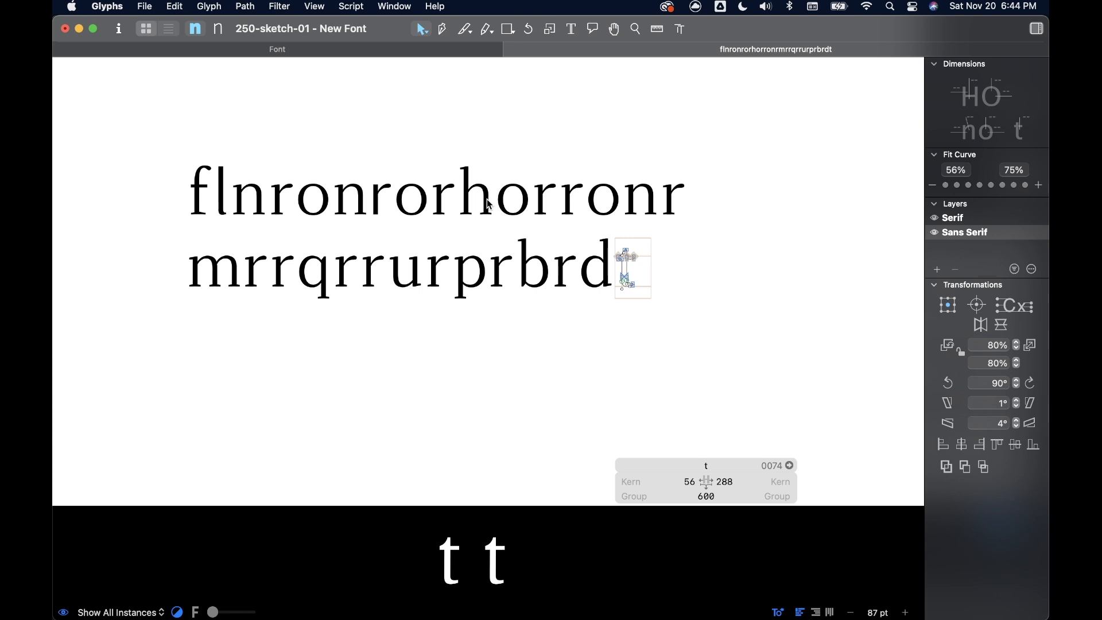
pyautogui.click(571, 29)
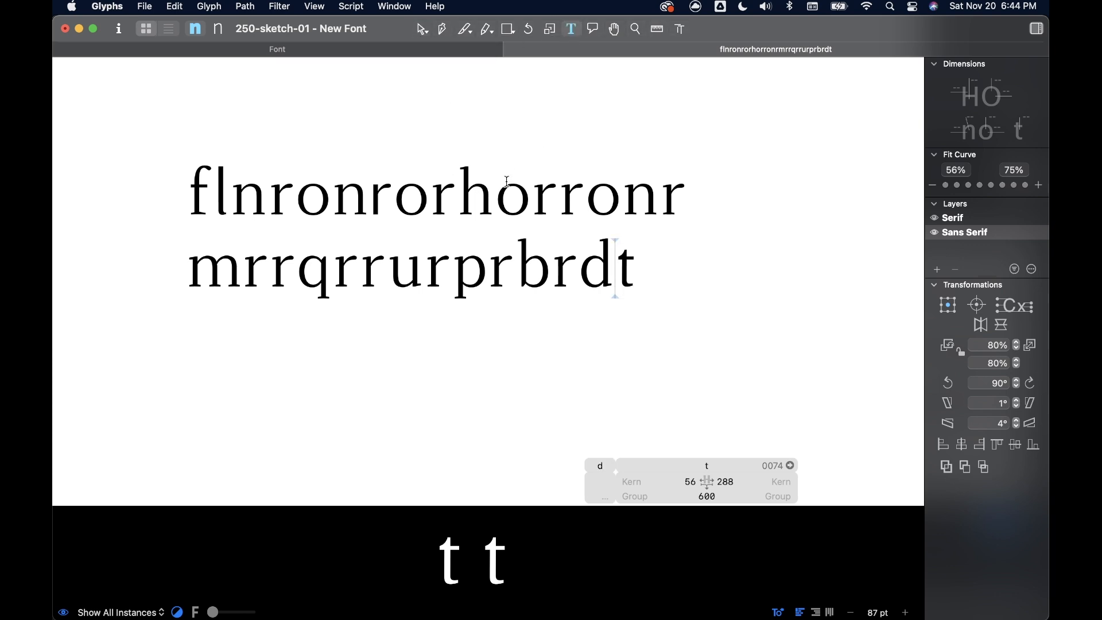
pyautogui.click(495, 189)
pyautogui.write('t')
pyautogui.click(392, 274)
pyautogui.write('t')
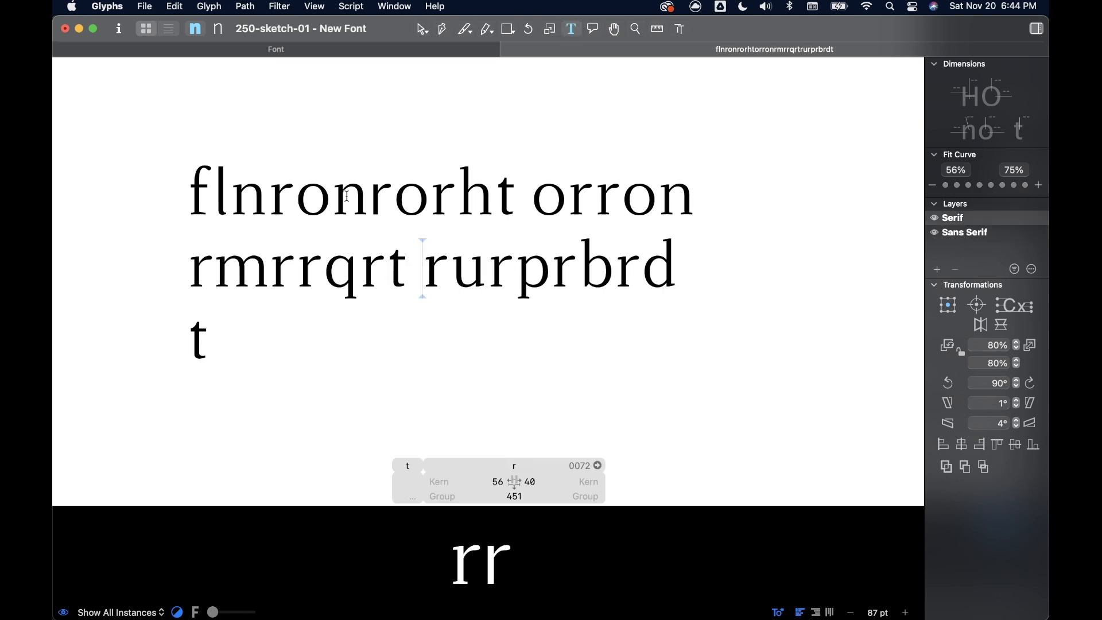
pyautogui.click(332, 180)
pyautogui.write('t')
pyautogui.click(244, 184)
pyautogui.write('t')
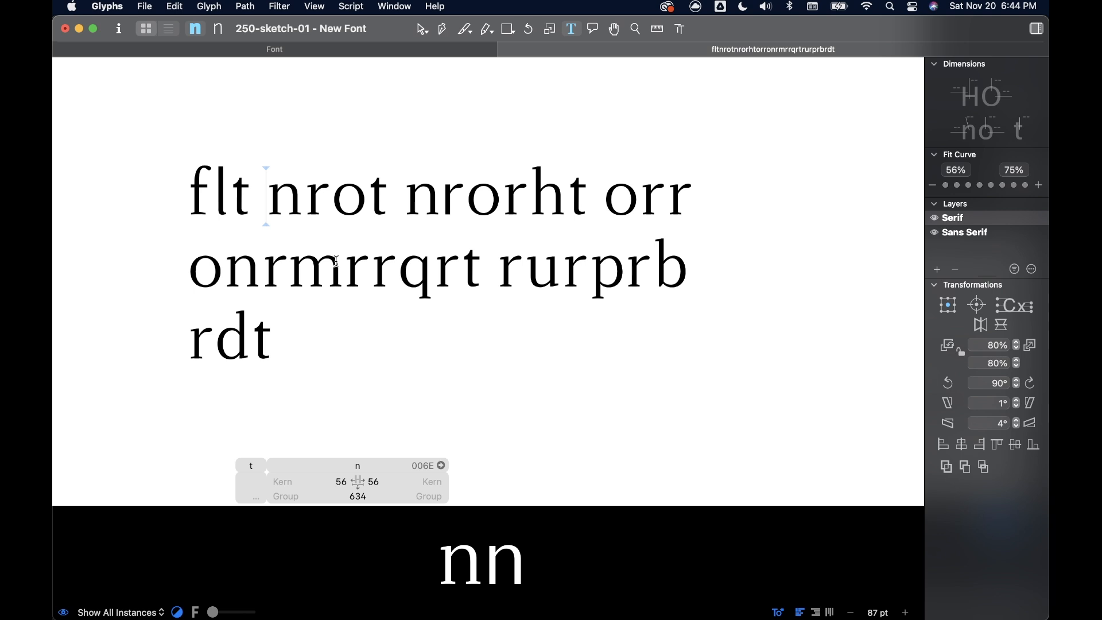
# - Add more t's to the sample text after the m, beside the t in "qrt", and after the second "nr"
pyautogui.click(348, 274)
pyautogui.write('t')
pyautogui.click(519, 274)
pyautogui.write('t')
pyautogui.click(462, 195)
pyautogui.write('t')
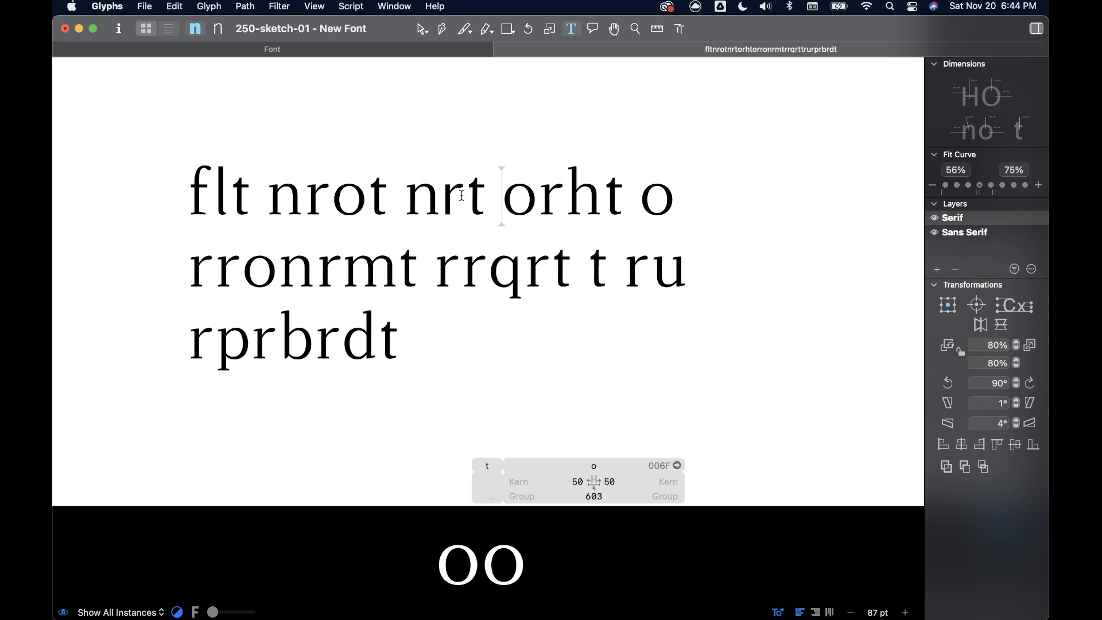
# - Insert "tnomhtqt" into the sample text after "orr"
pyautogui.click(243, 269)
pyautogui.write('t nom')
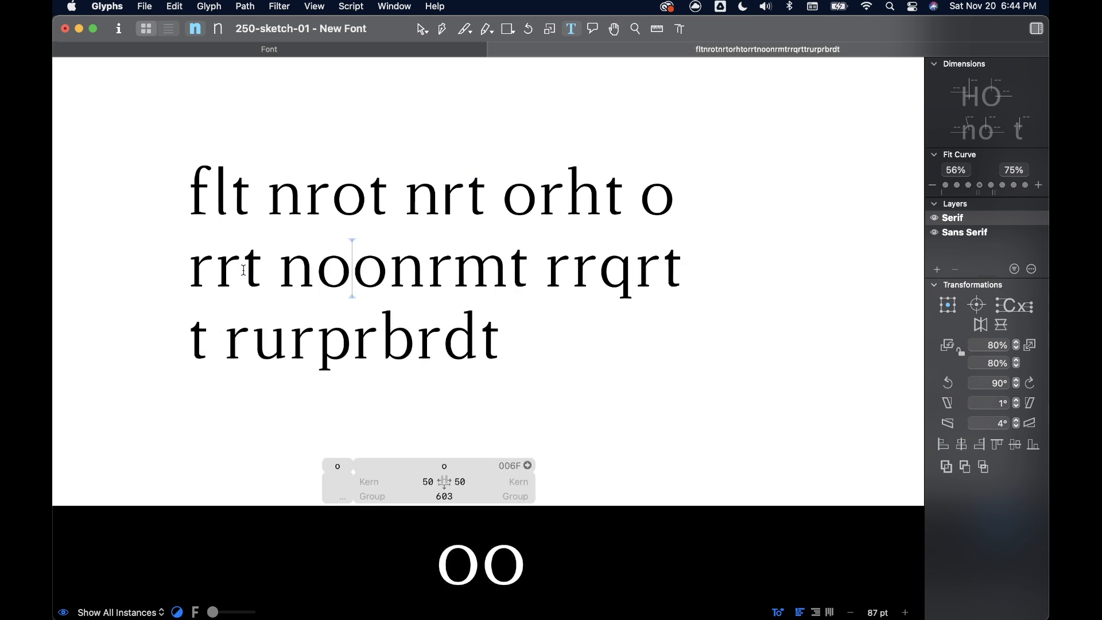
pyautogui.write('ht ')
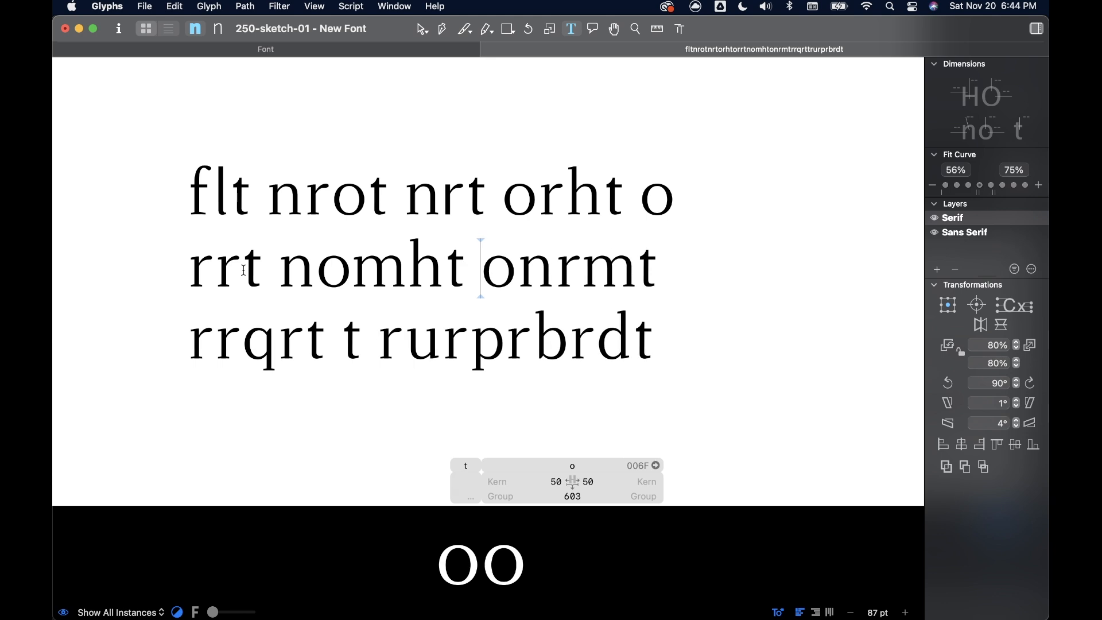
pyautogui.write('qt')
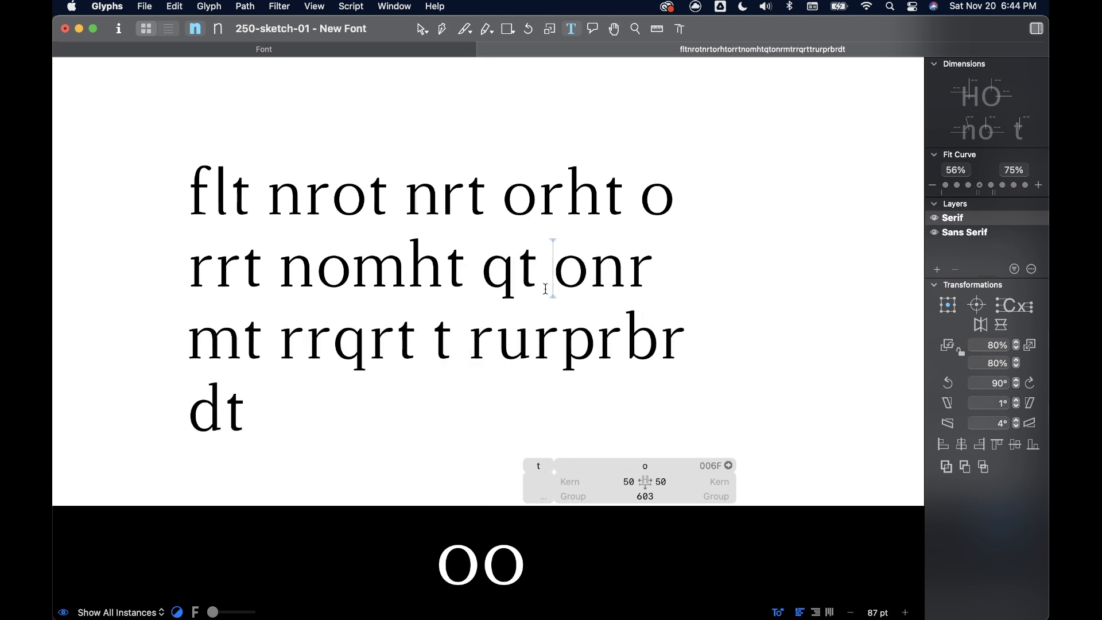
# - Set the right sidebearing of the Serif t to 56
pyautogui.press('Left')
pyautogui.click(639, 482)
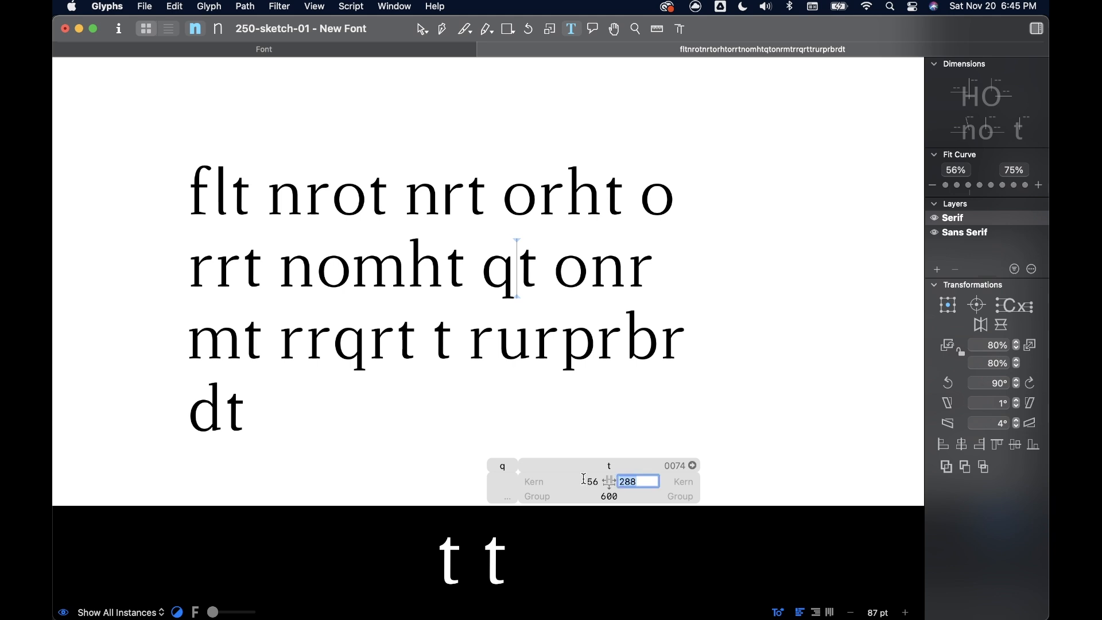
pyautogui.write('50')
pyautogui.click(637, 341)
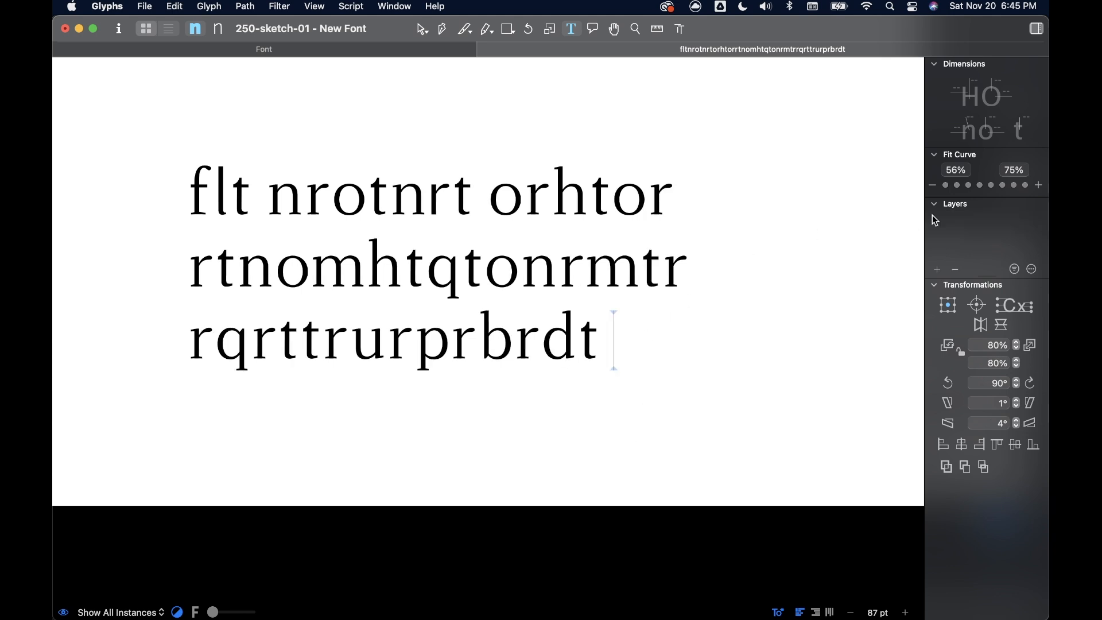
# - Switch the t in "nrto" to its Sans Serif layer and reduce its right sidebearing
pyautogui.click(458, 196)
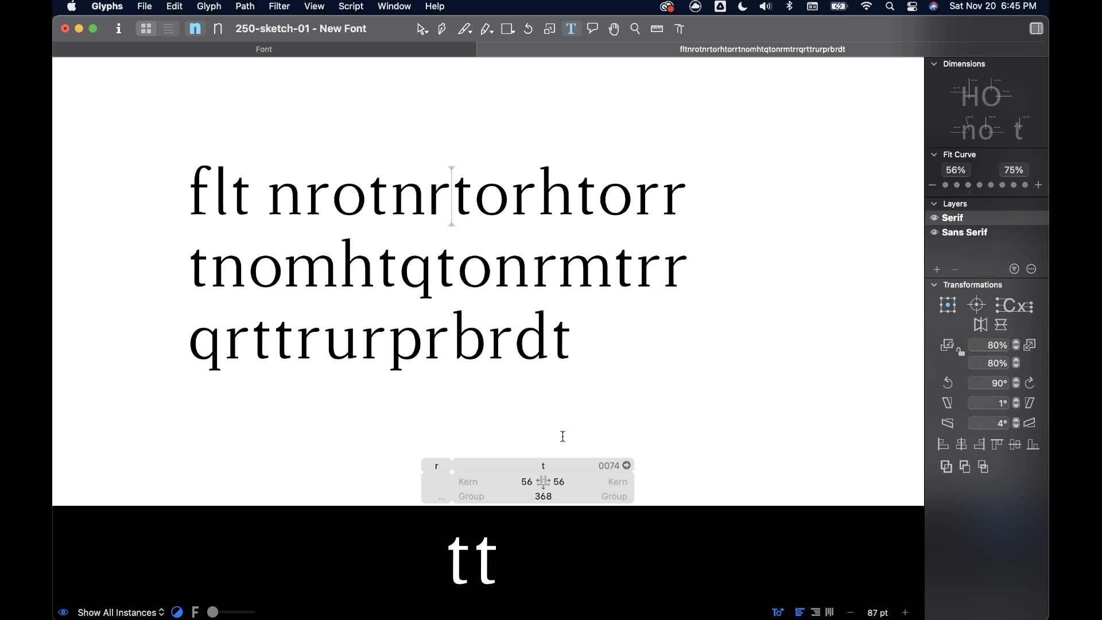
pyautogui.click(983, 233)
pyautogui.click(571, 482)
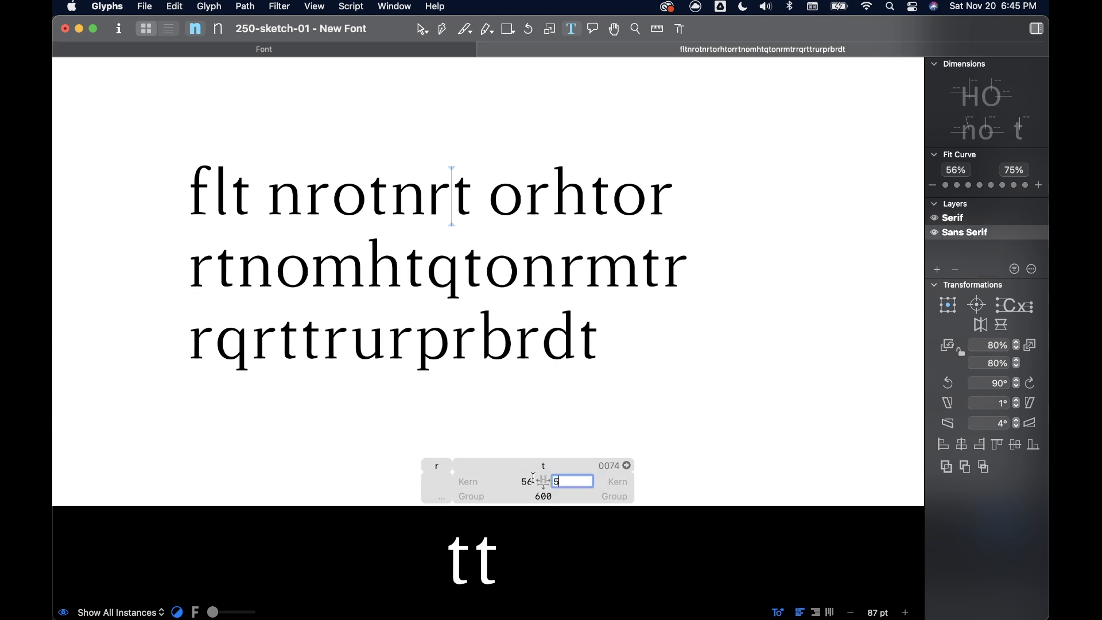
pyautogui.click(586, 331)
# - Compare the whole sample text in the Serif and Sans Serif masters, checking the t's shape and spacing, ending on Serif
pyautogui.click(218, 30)
pyautogui.click(198, 30)
pyautogui.click(218, 29)
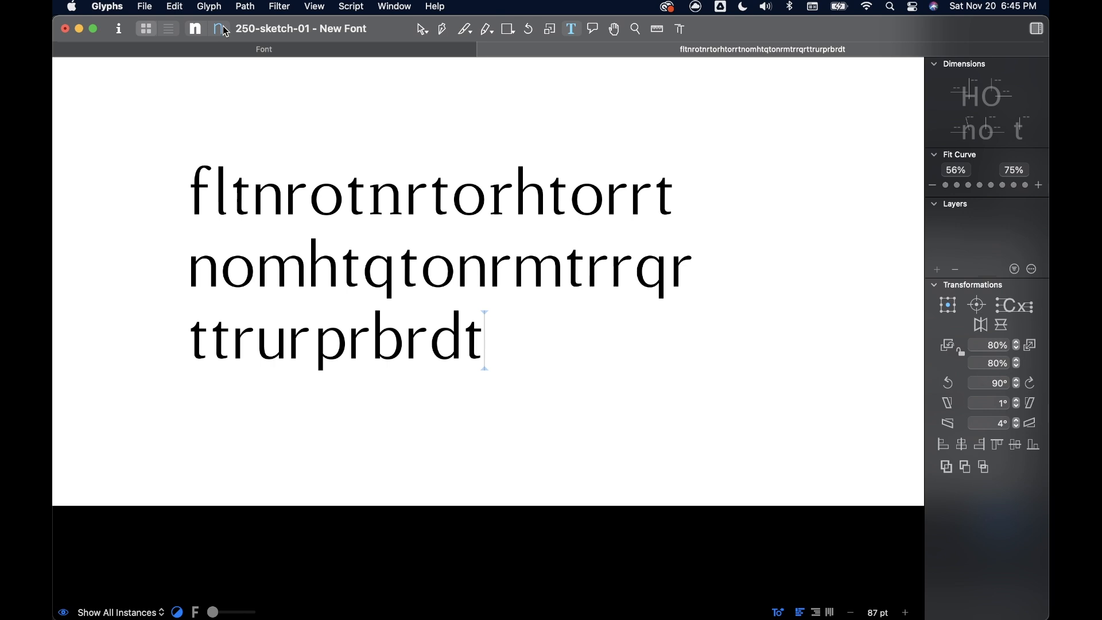
pyautogui.click(198, 30)
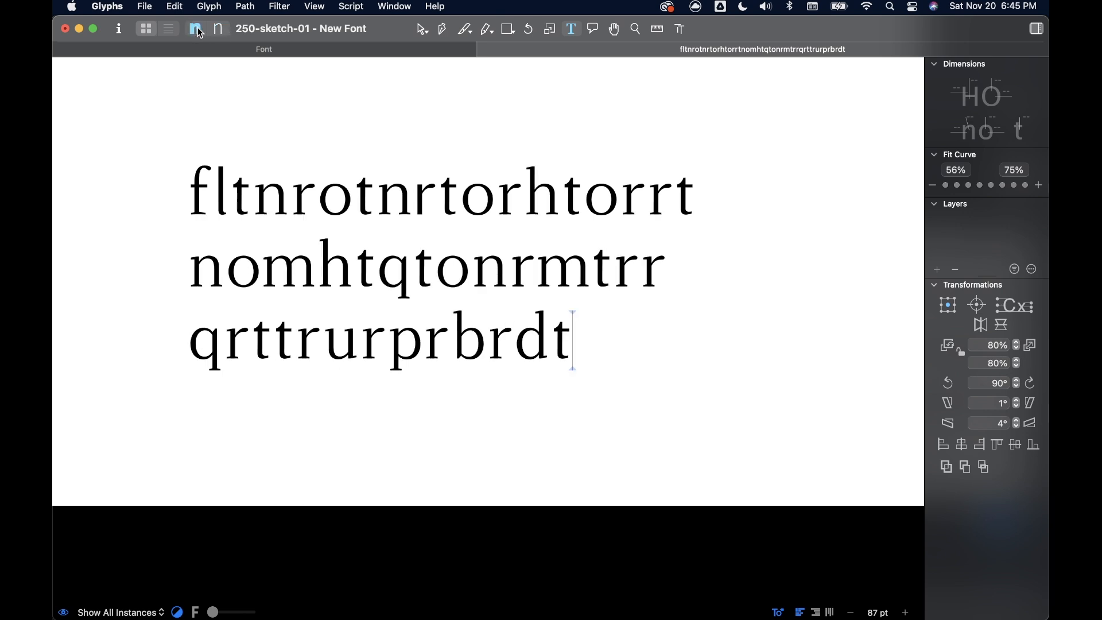
pyautogui.click(216, 30)
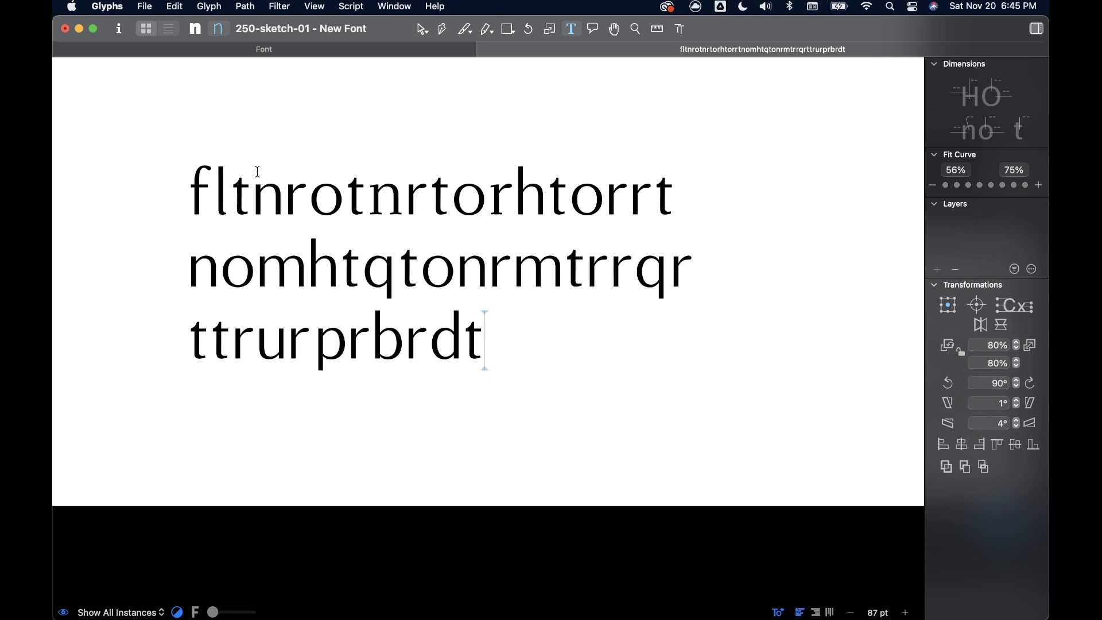
pyautogui.click(196, 29)
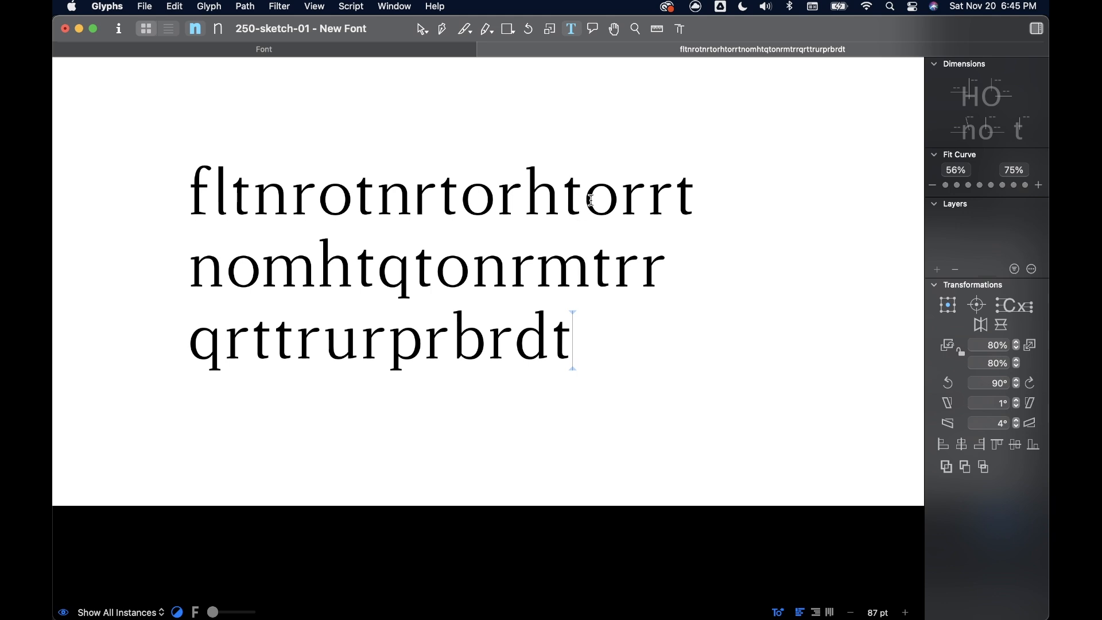
pyautogui.click(219, 29)
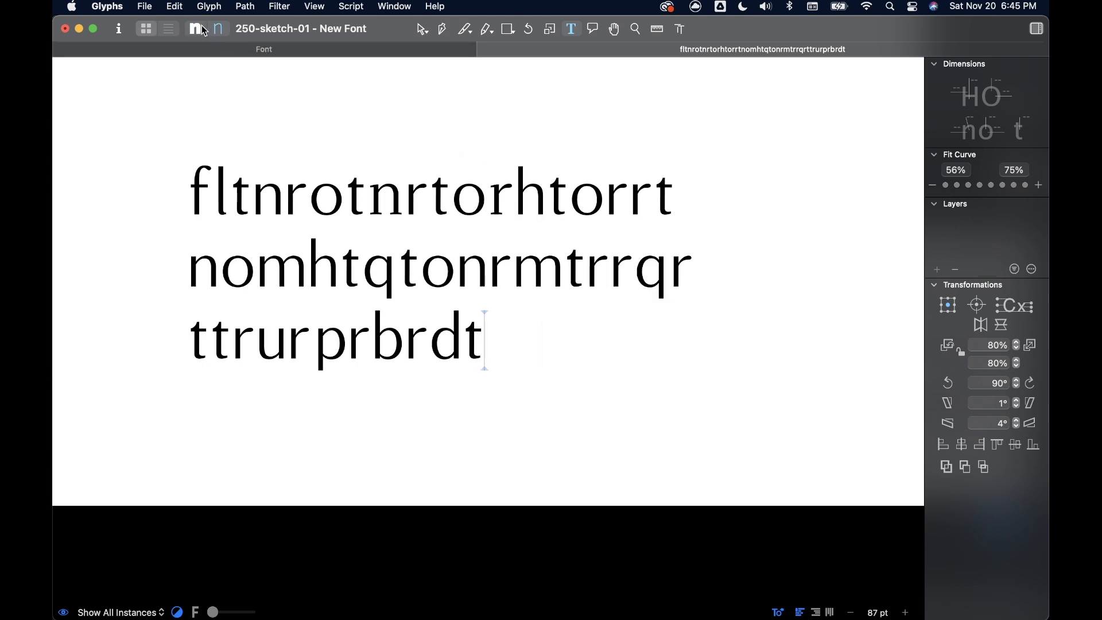
pyautogui.click(205, 30)
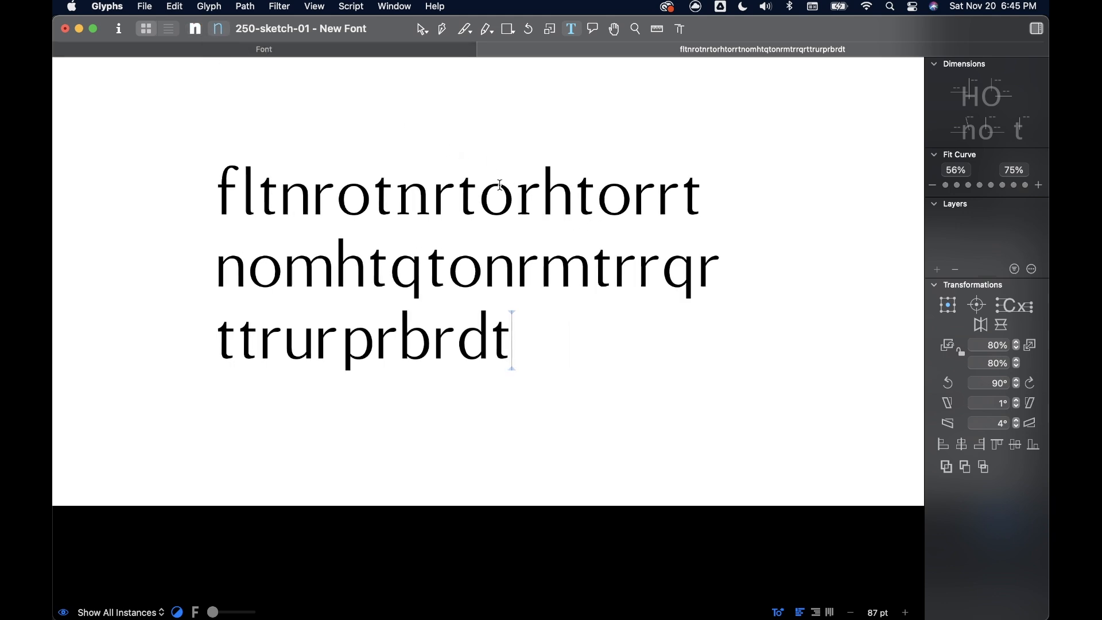
pyautogui.click(196, 29)
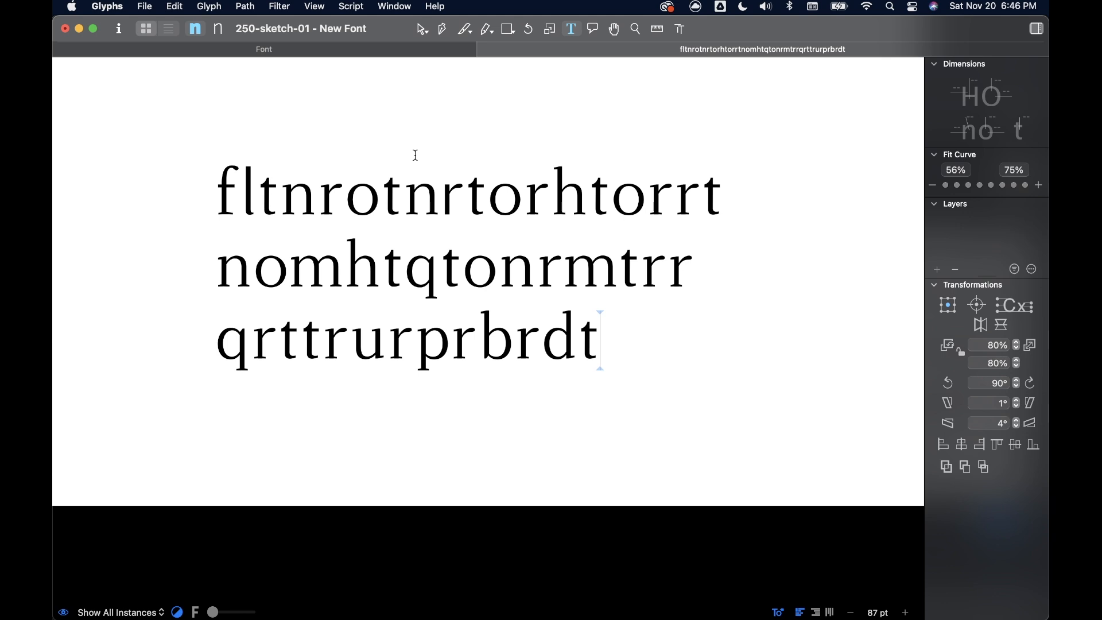
pyautogui.hscroll(-3, 415, 155)
pyautogui.scroll(1, 415, 155)
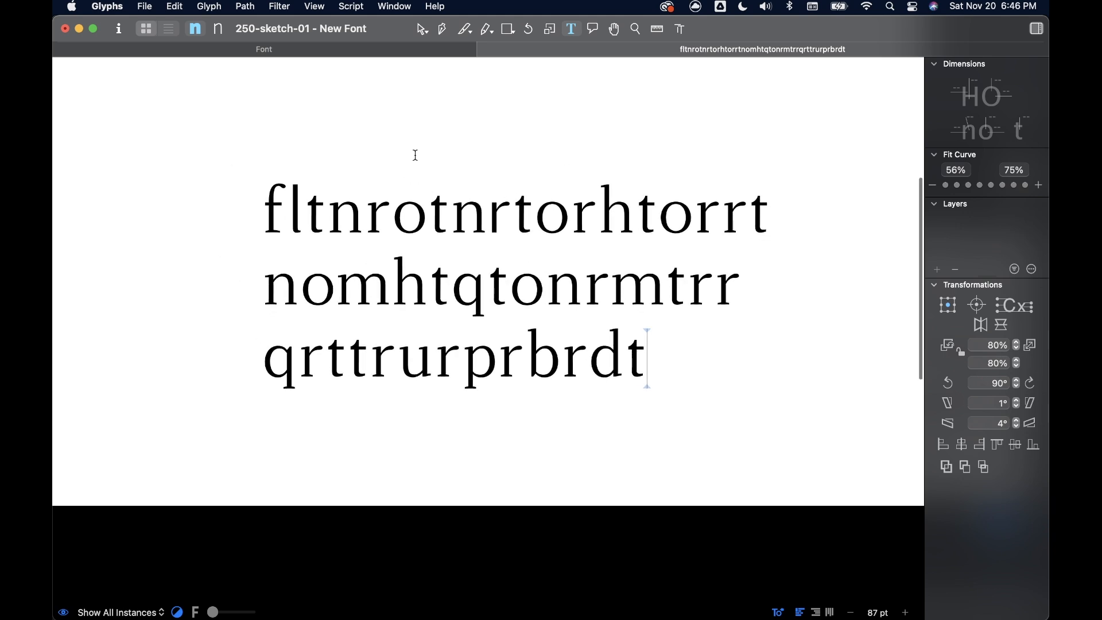